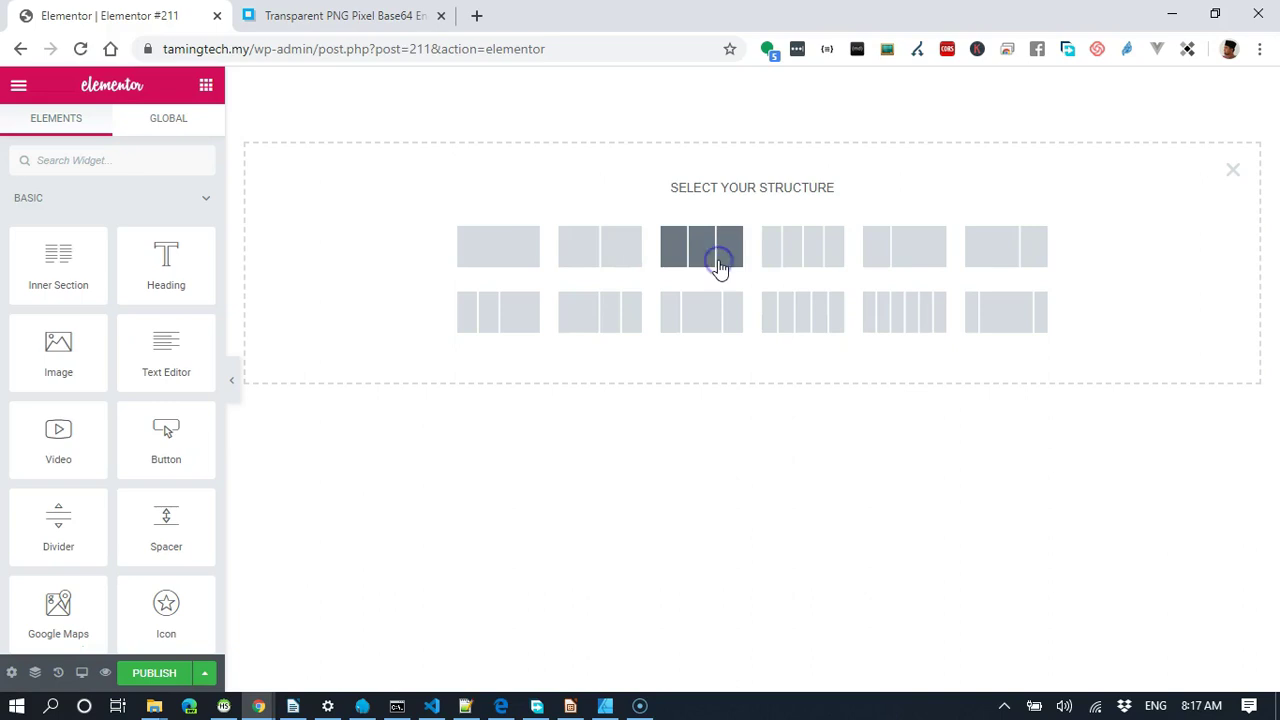
Add a three-column section and place a Spacer widget in its own section above it.
click(719, 265)
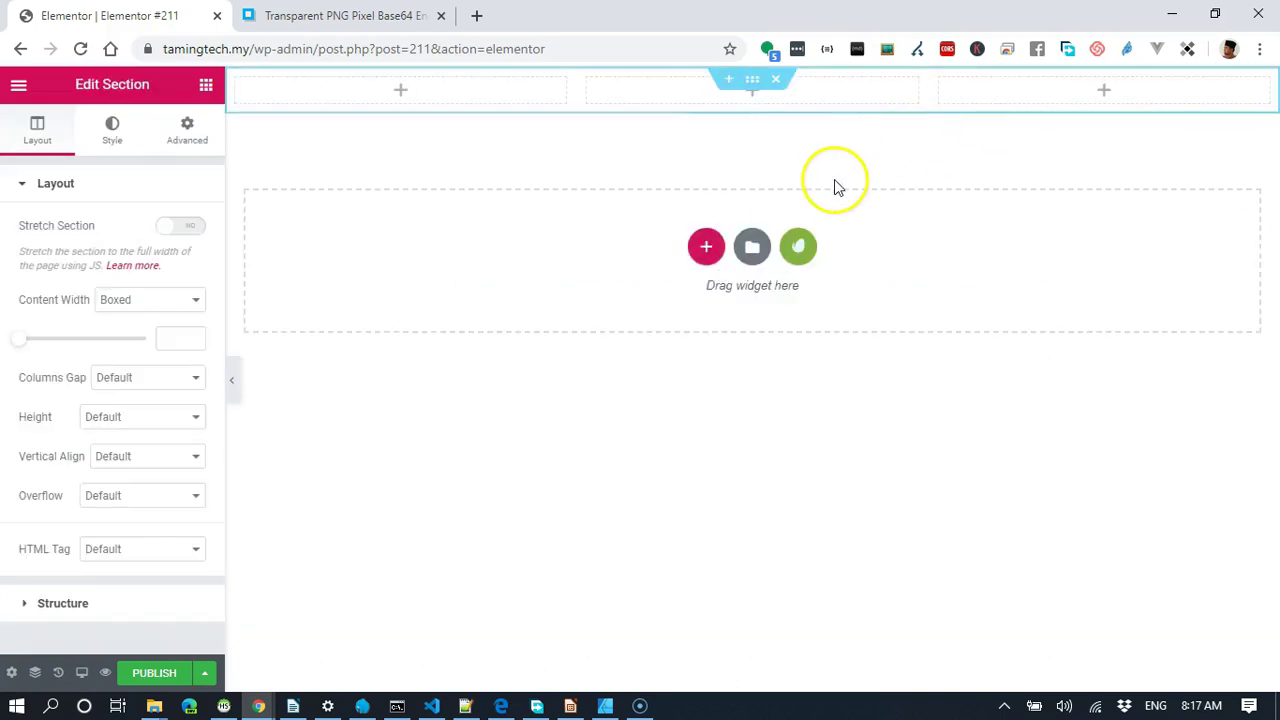
click(209, 86)
drag(169, 526, 622, 268)
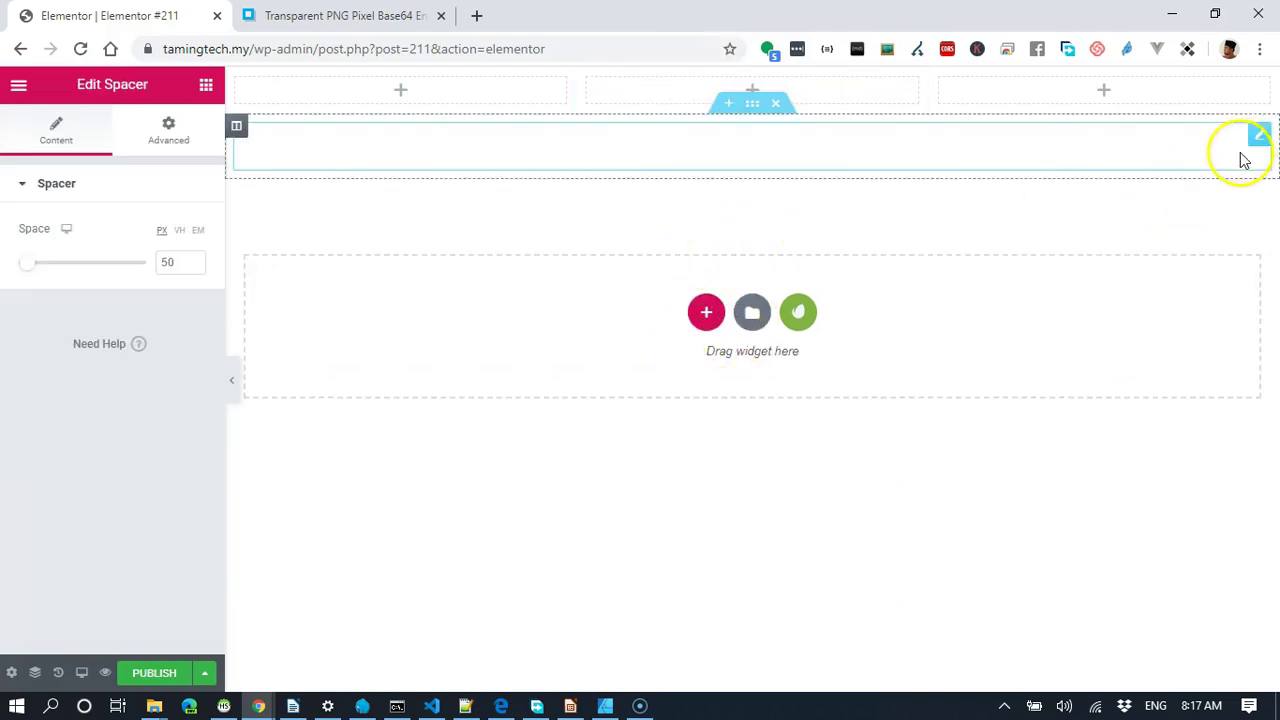
drag(754, 104, 752, 74)
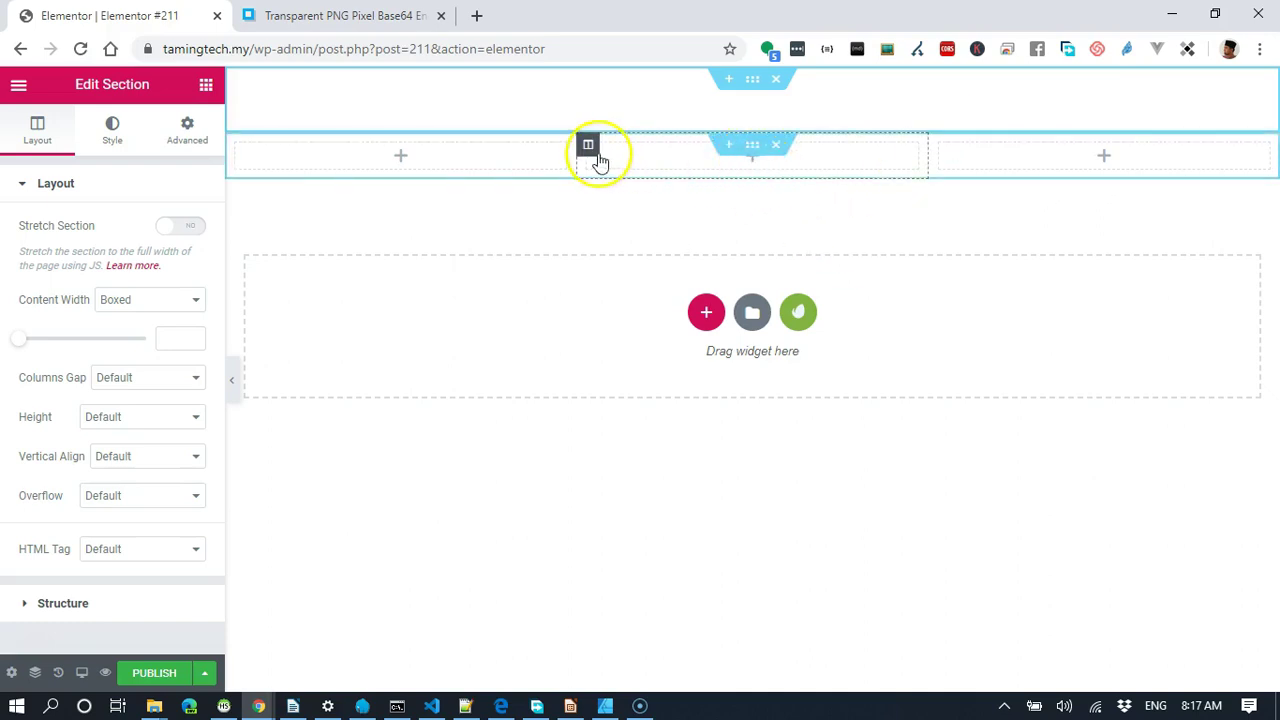
Set the three-column section's boxed content width to 800.
click(757, 152)
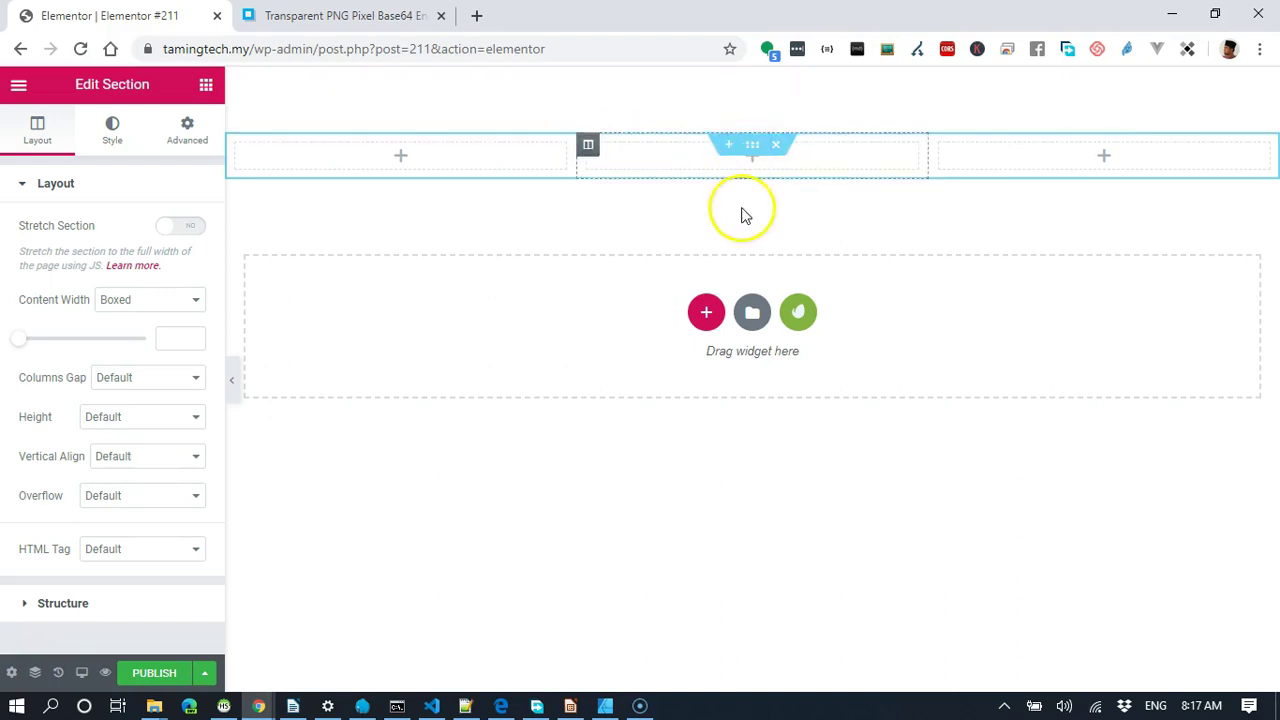
click(170, 340)
text(800)
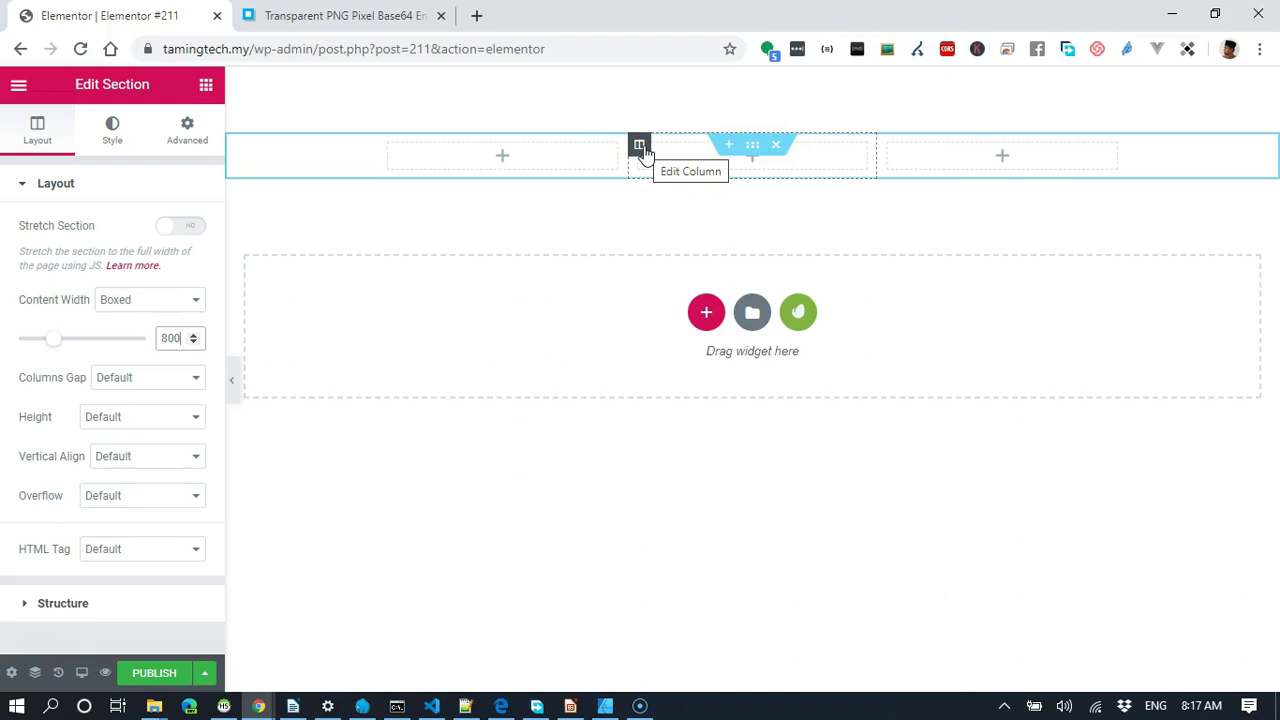
Set the middle column's width to 10% and the first column's width to 45%.
click(640, 146)
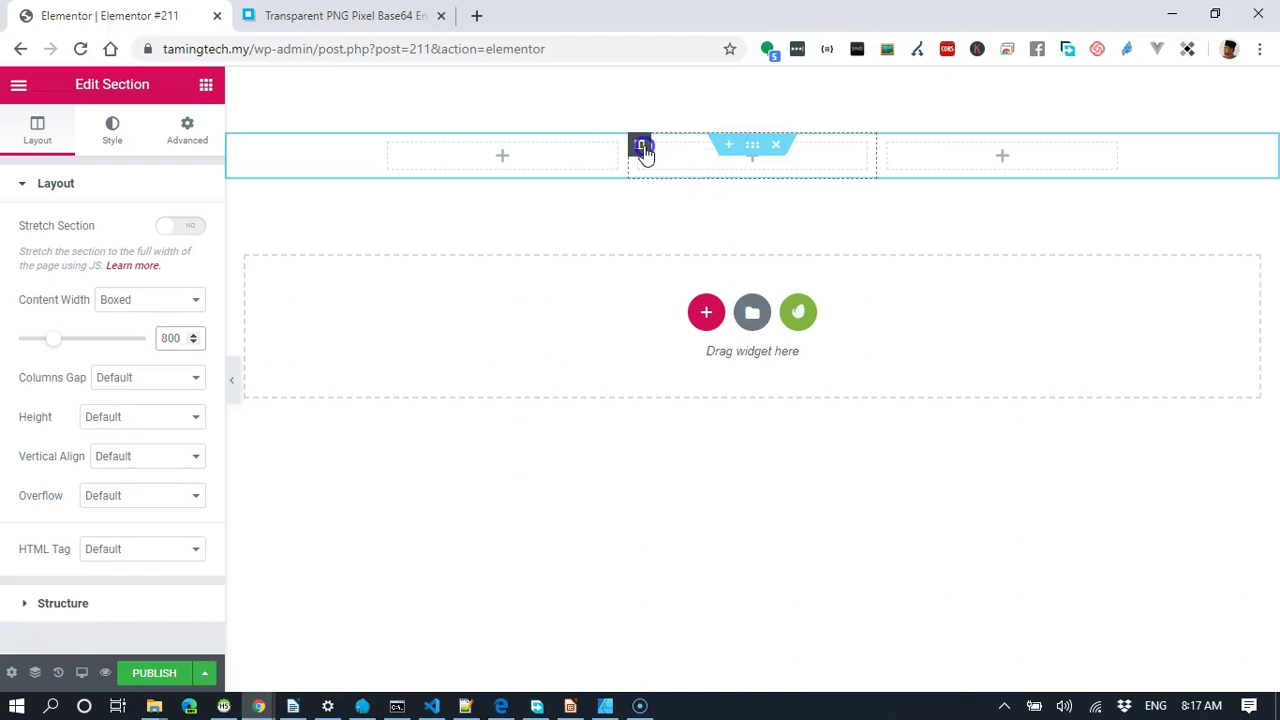
click(170, 231)
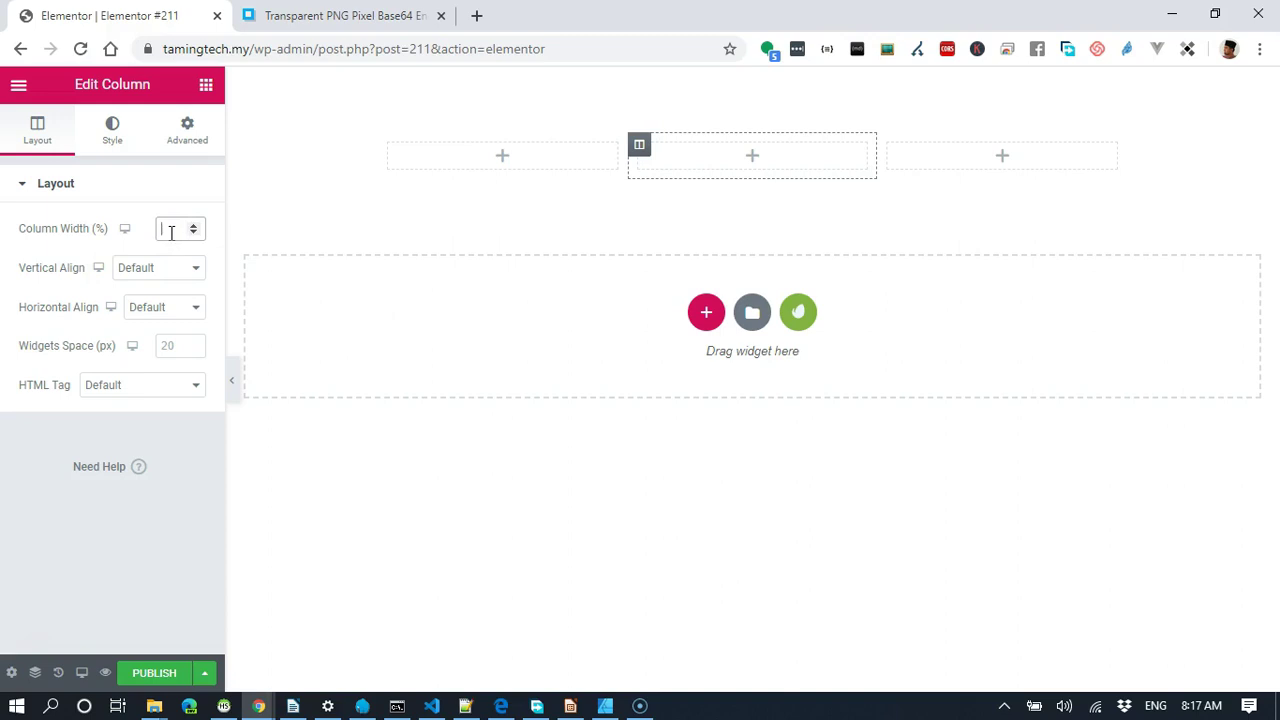
text(10)
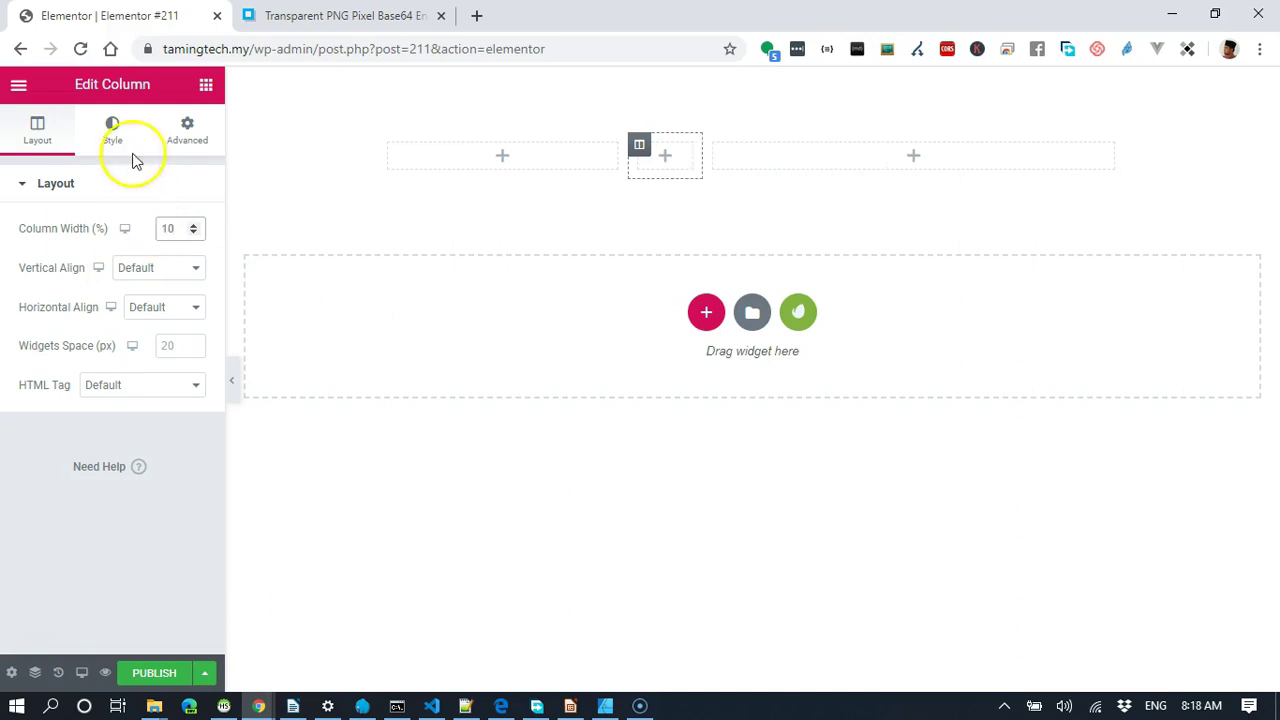
click(390, 150)
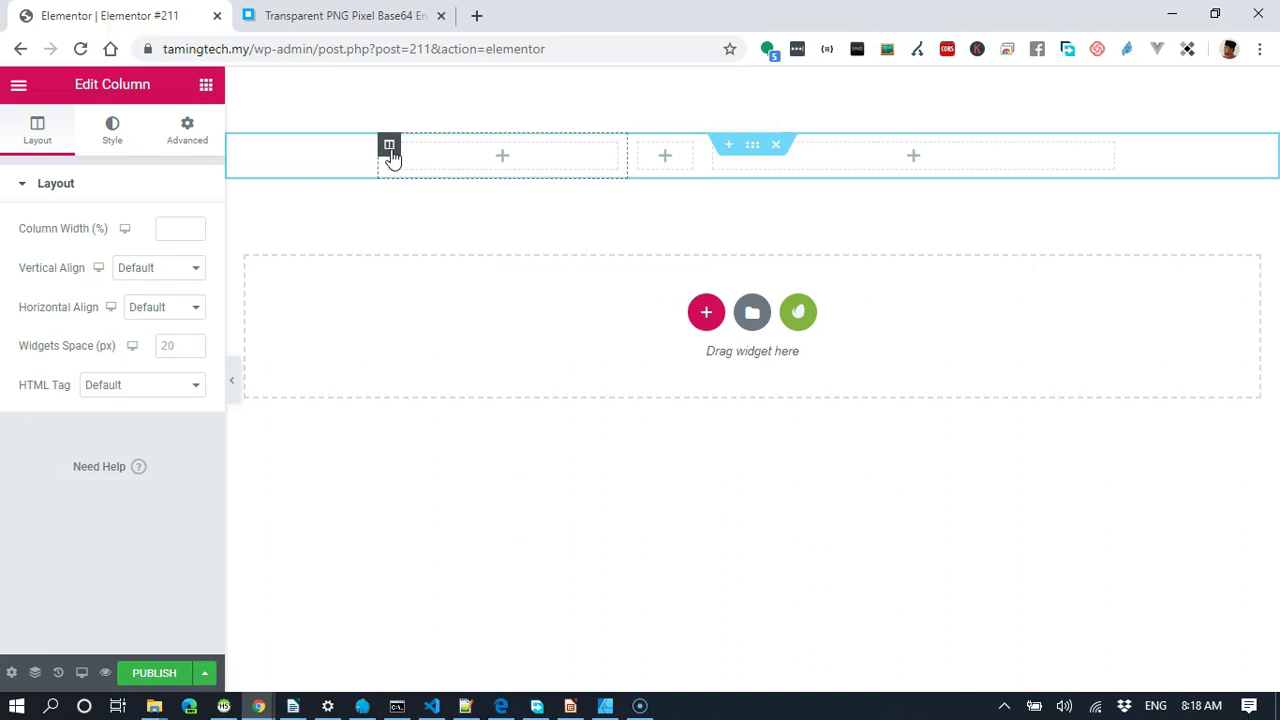
click(170, 228)
text(45)
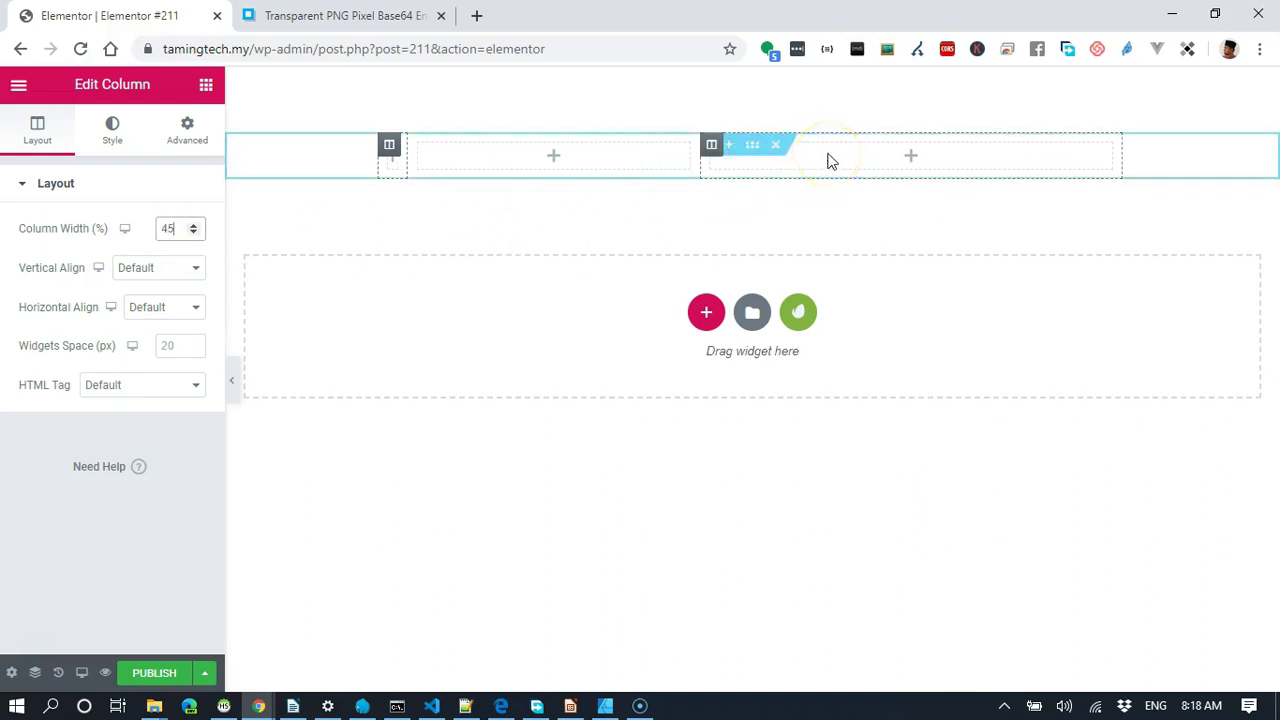
Set the third column's width to 45% and the middle column's width to 10%.
click(709, 152)
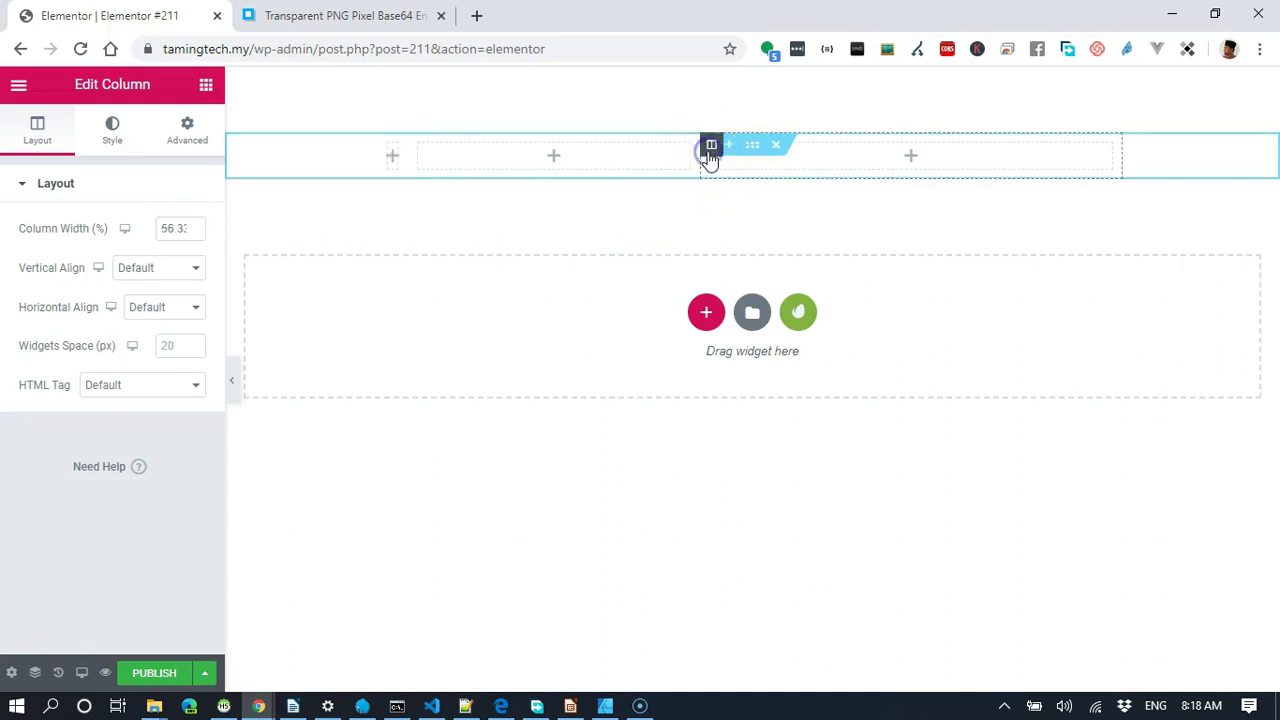
click(185, 229)
text(45)
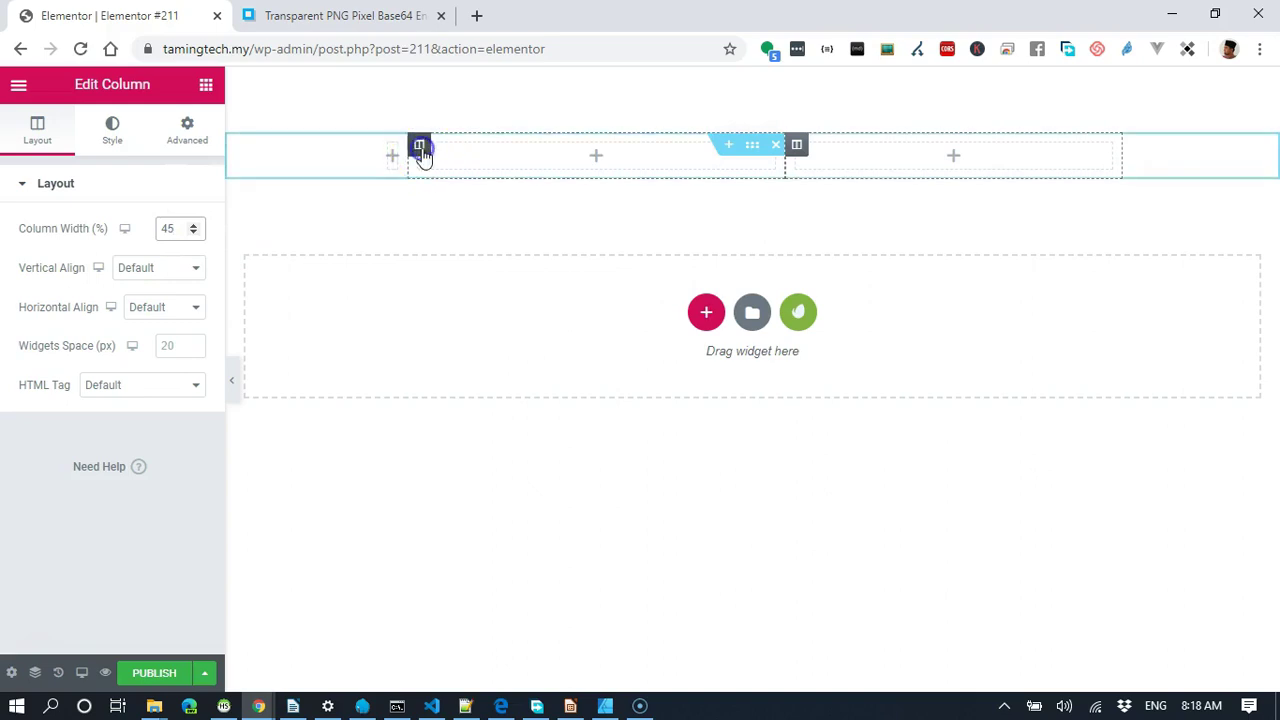
click(423, 149)
click(421, 150)
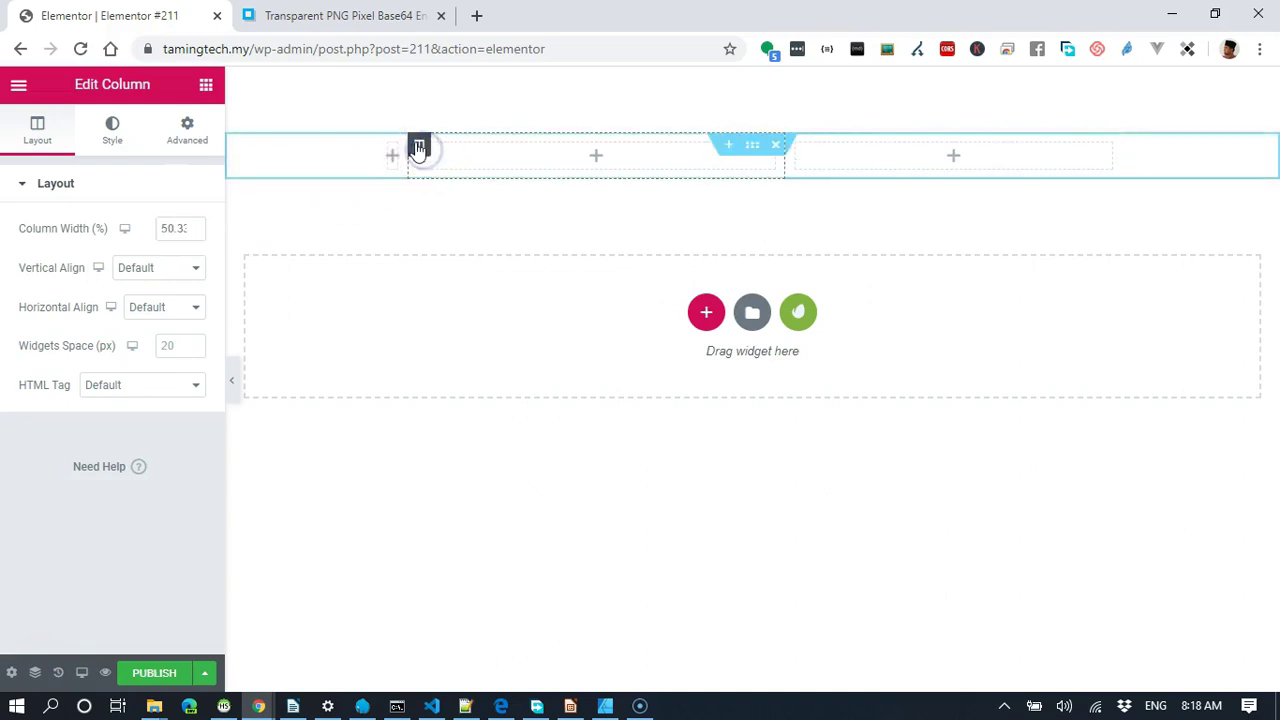
click(177, 226)
text(10)
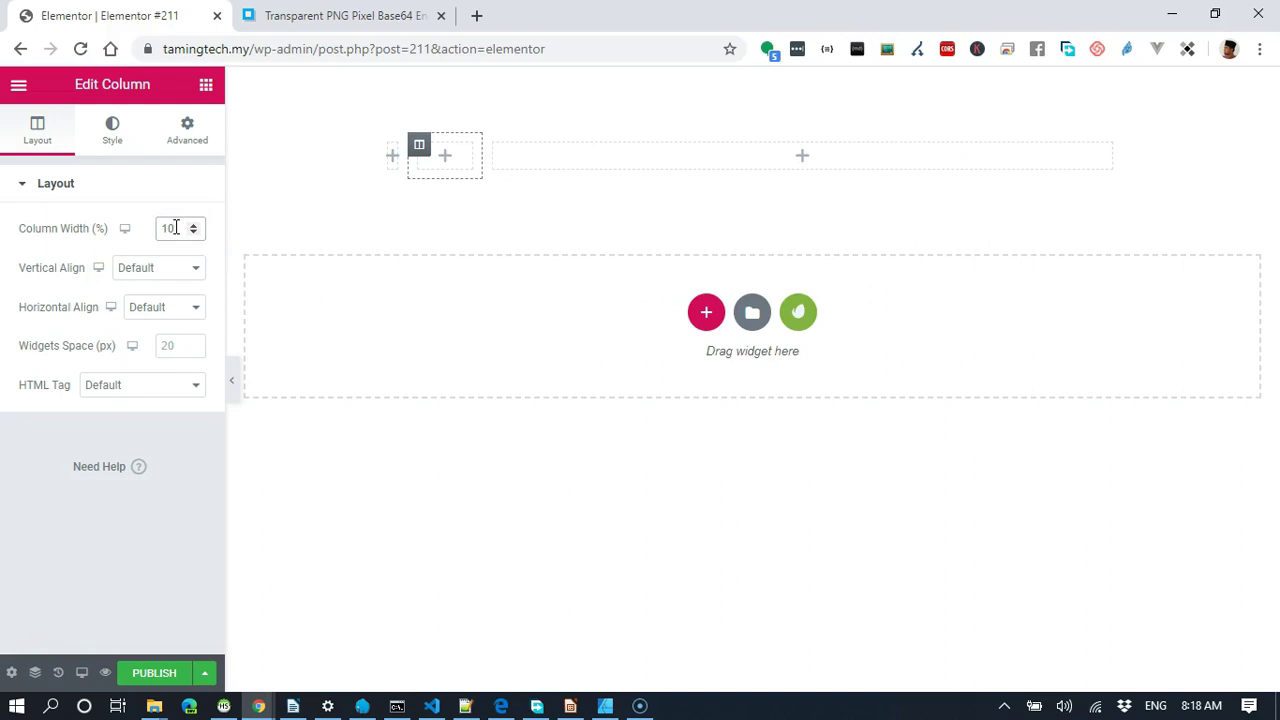
Open the first column's settings and widen the column slightly by moving its boundary with the middle column.
click(389, 149)
click(172, 226)
click(196, 232)
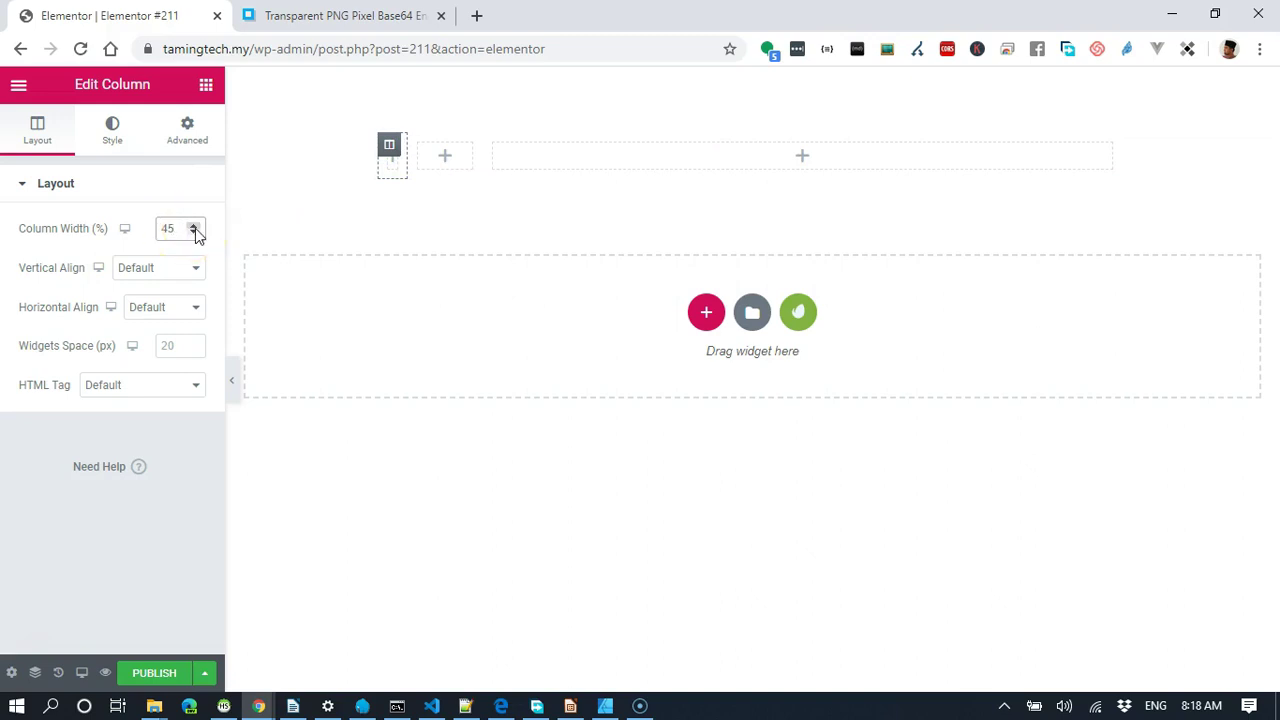
click(480, 206)
click(407, 156)
drag(407, 156, 423, 156)
click(549, 165)
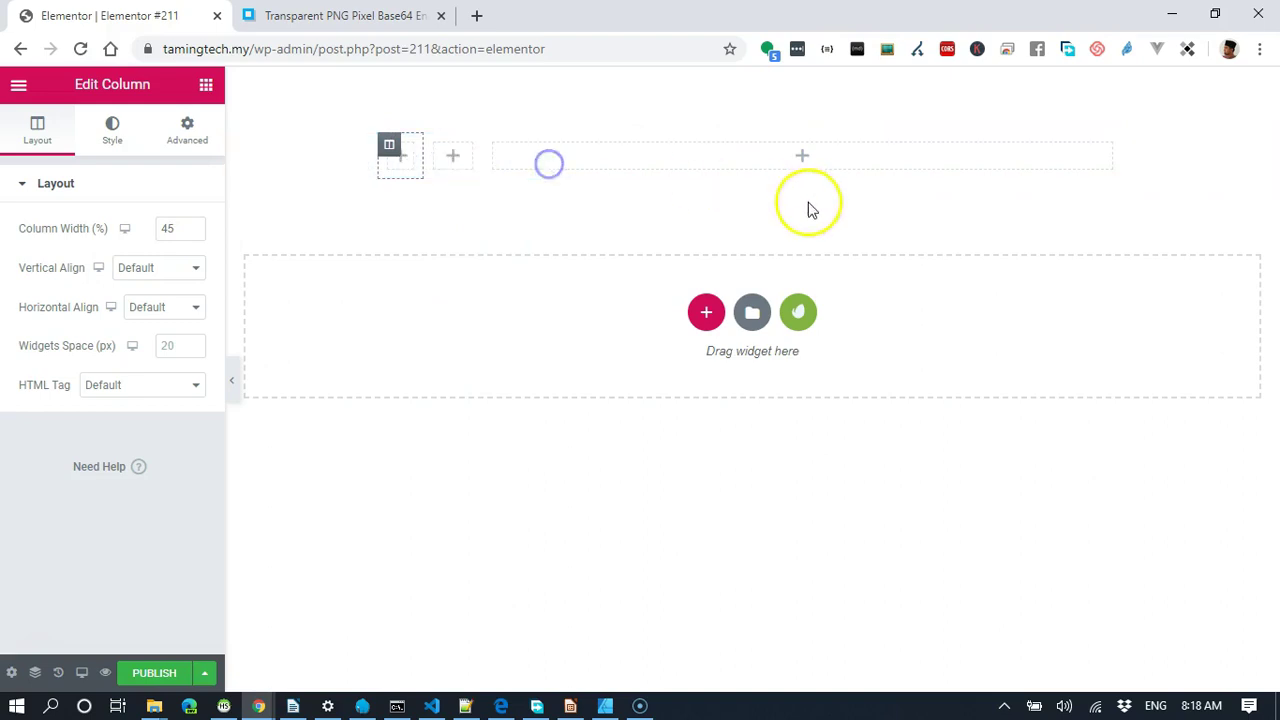
Set the third column's width to 45% and stretch the first column to about 37.6%.
click(495, 146)
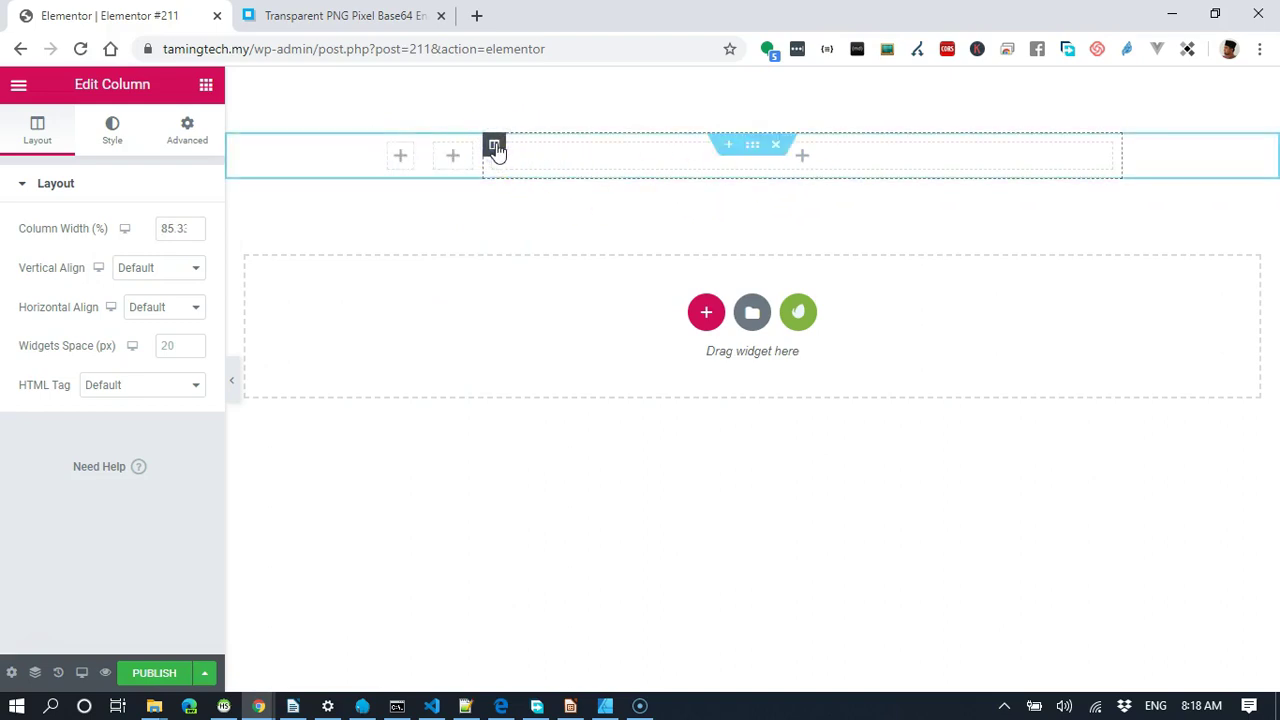
click(183, 229)
double_click(179, 228)
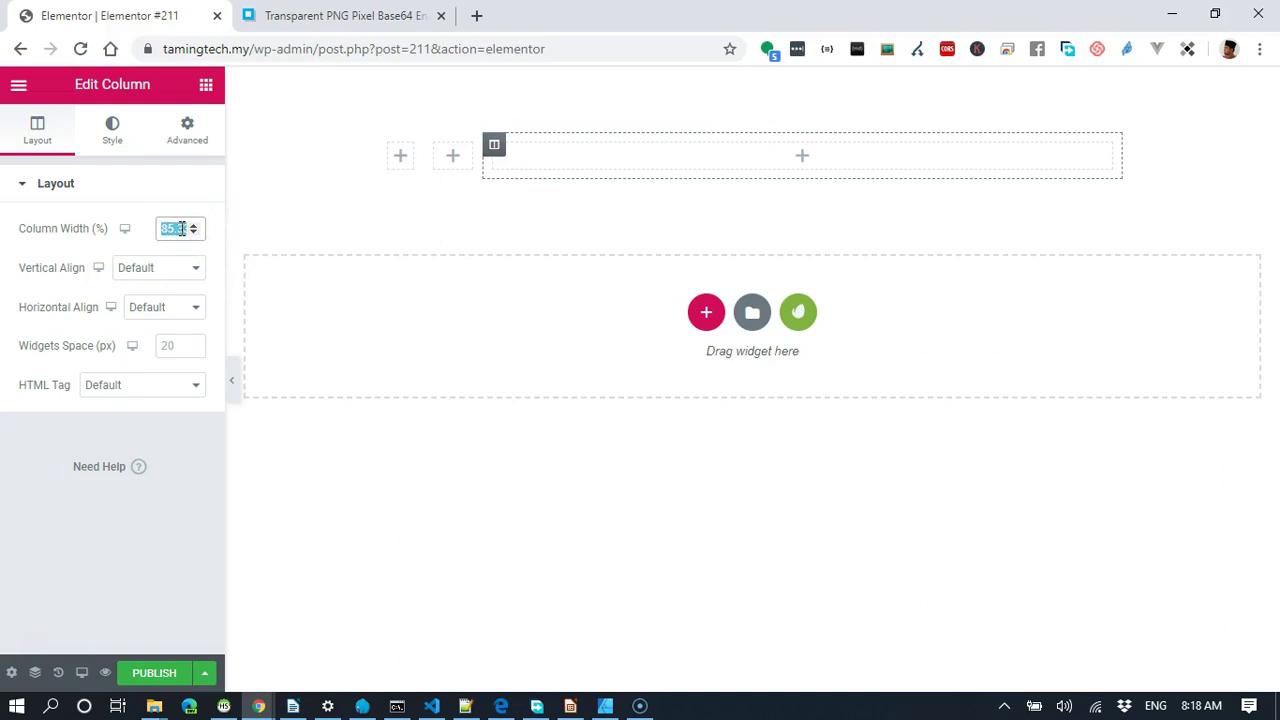
text(45)
drag(421, 158, 657, 160)
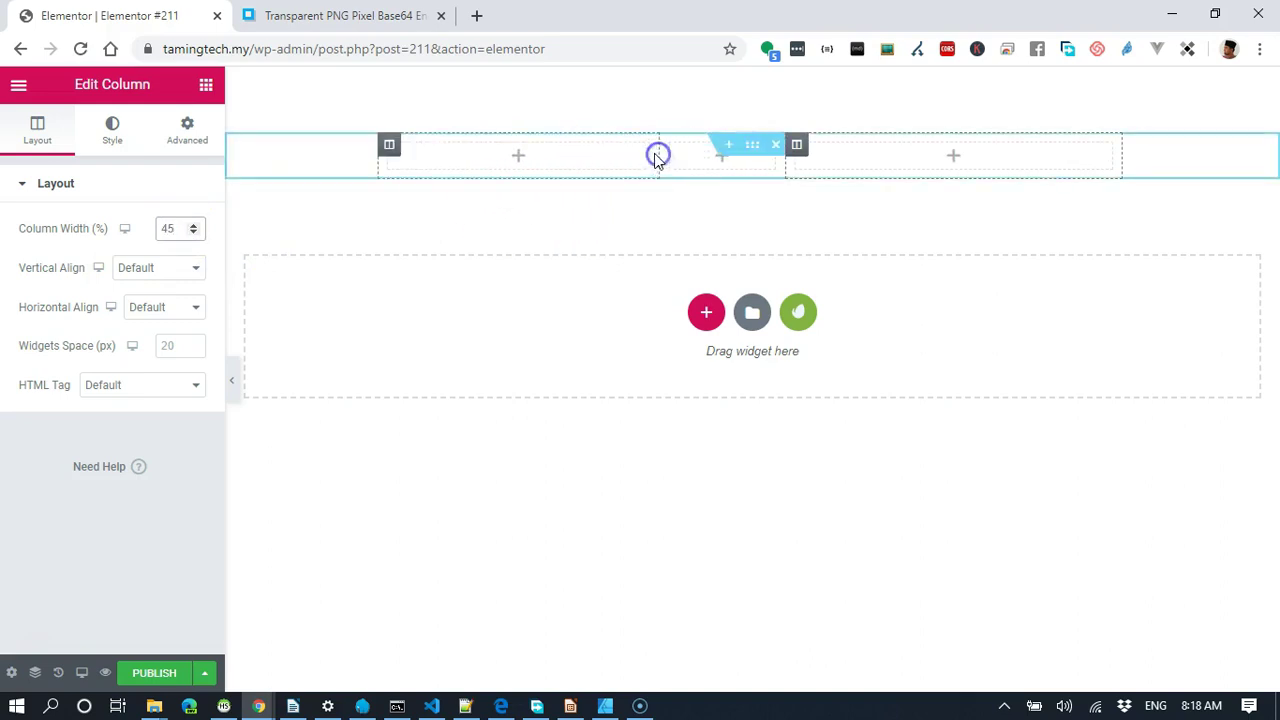
Set the middle column's width to 10% and the first column's width to 45%.
click(669, 145)
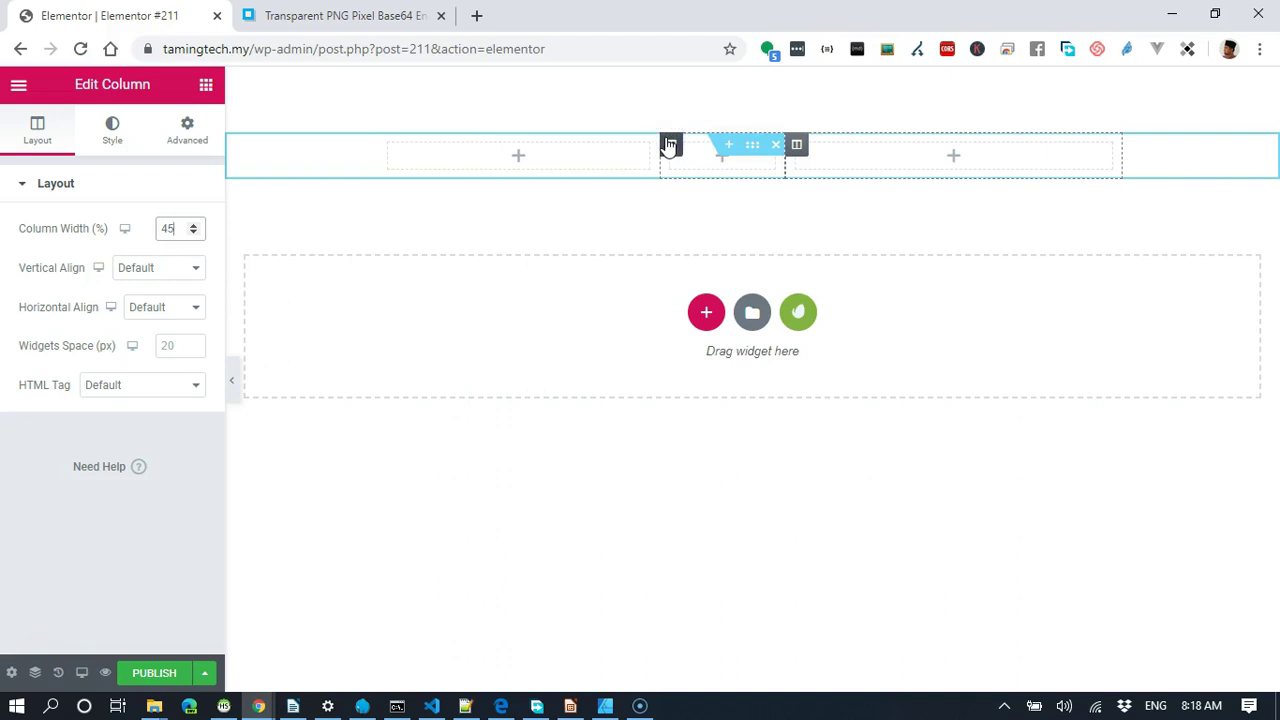
double_click(189, 226)
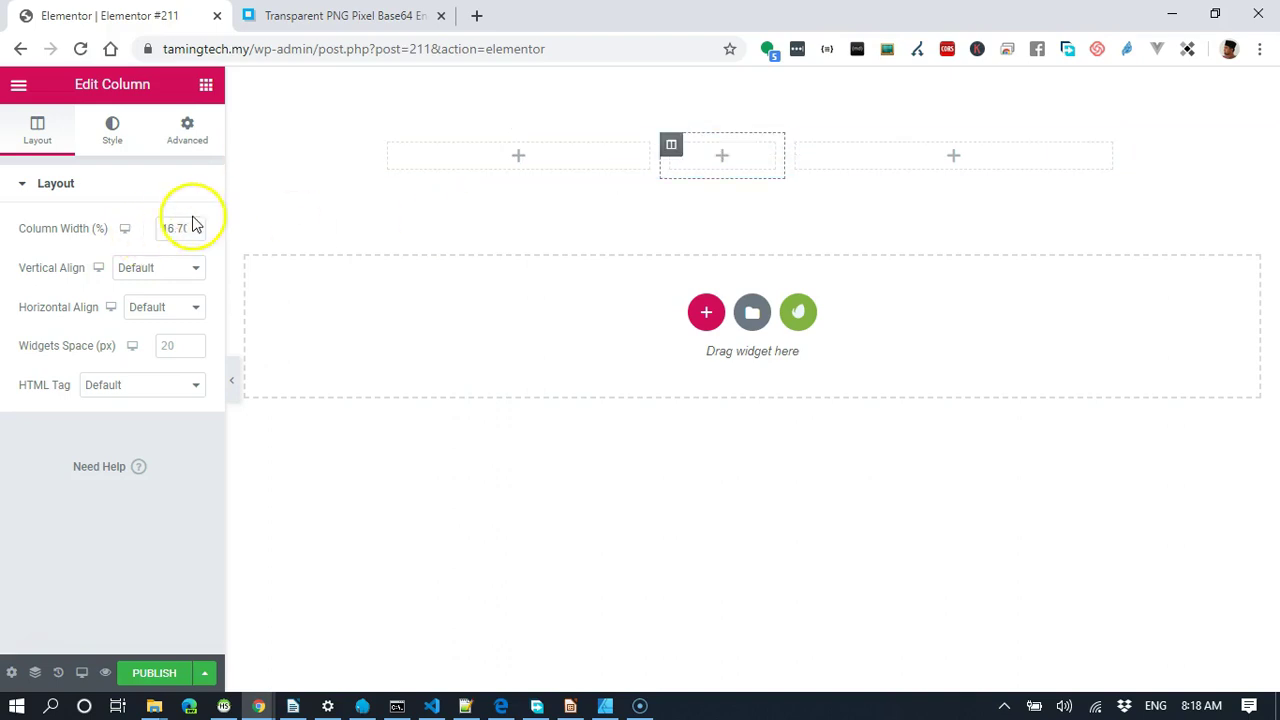
text(10)
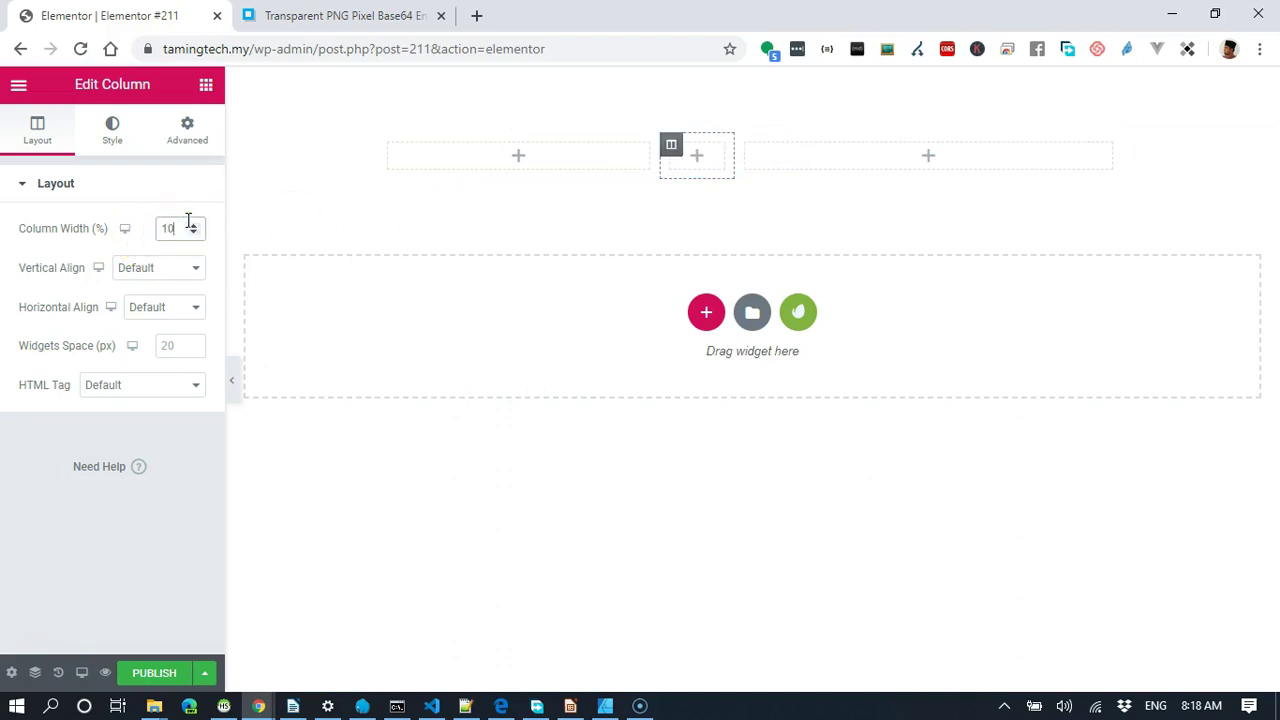
click(390, 146)
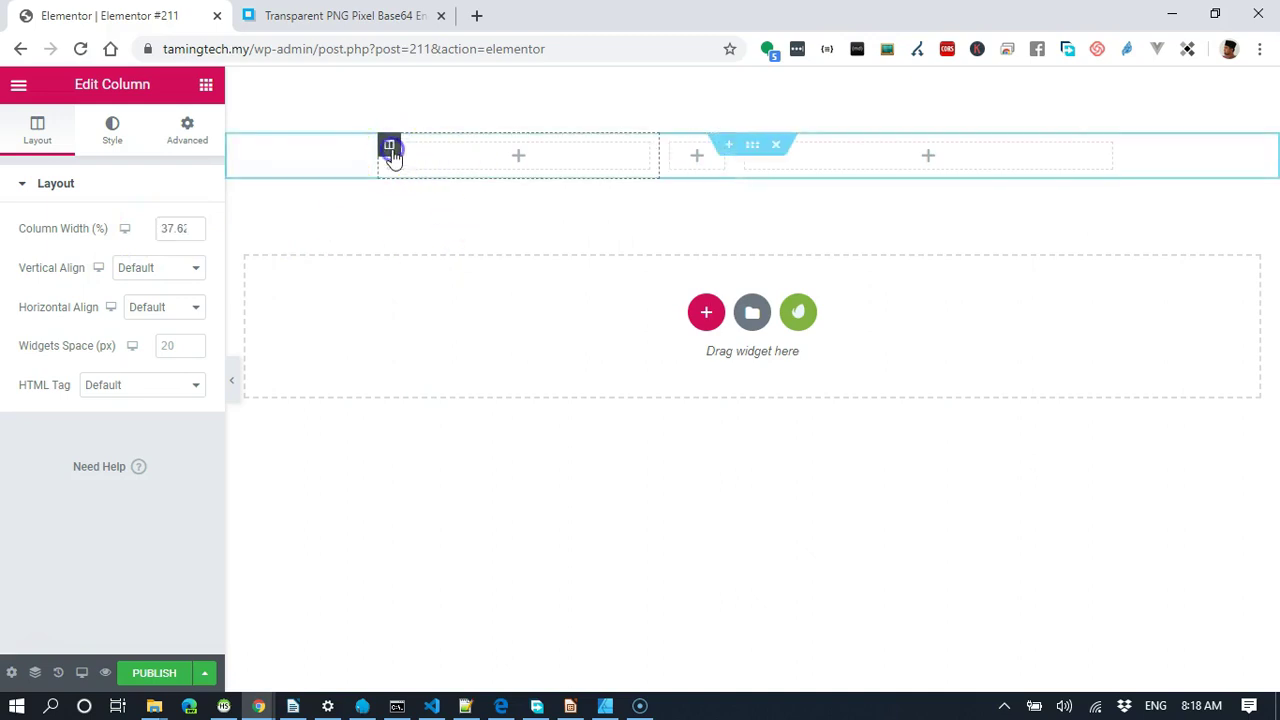
click(168, 230)
text(45)
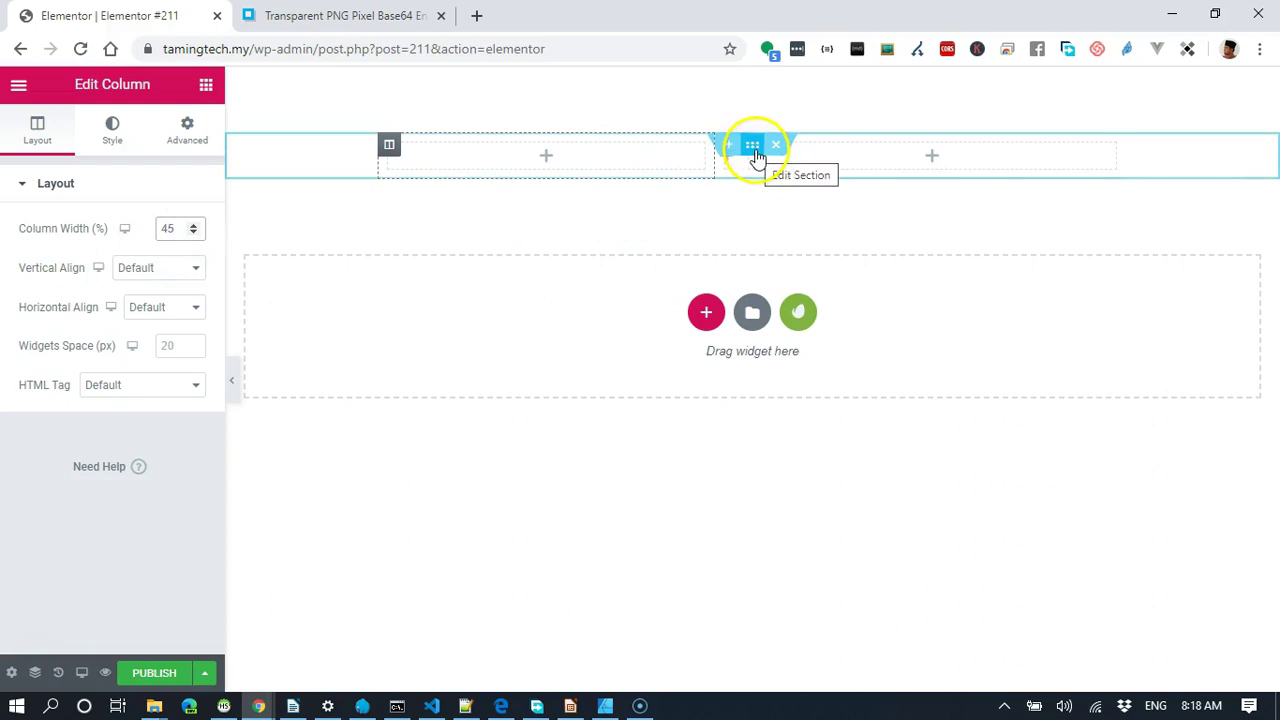
Set the third column's width to 45%.
click(755, 158)
click(835, 167)
click(740, 156)
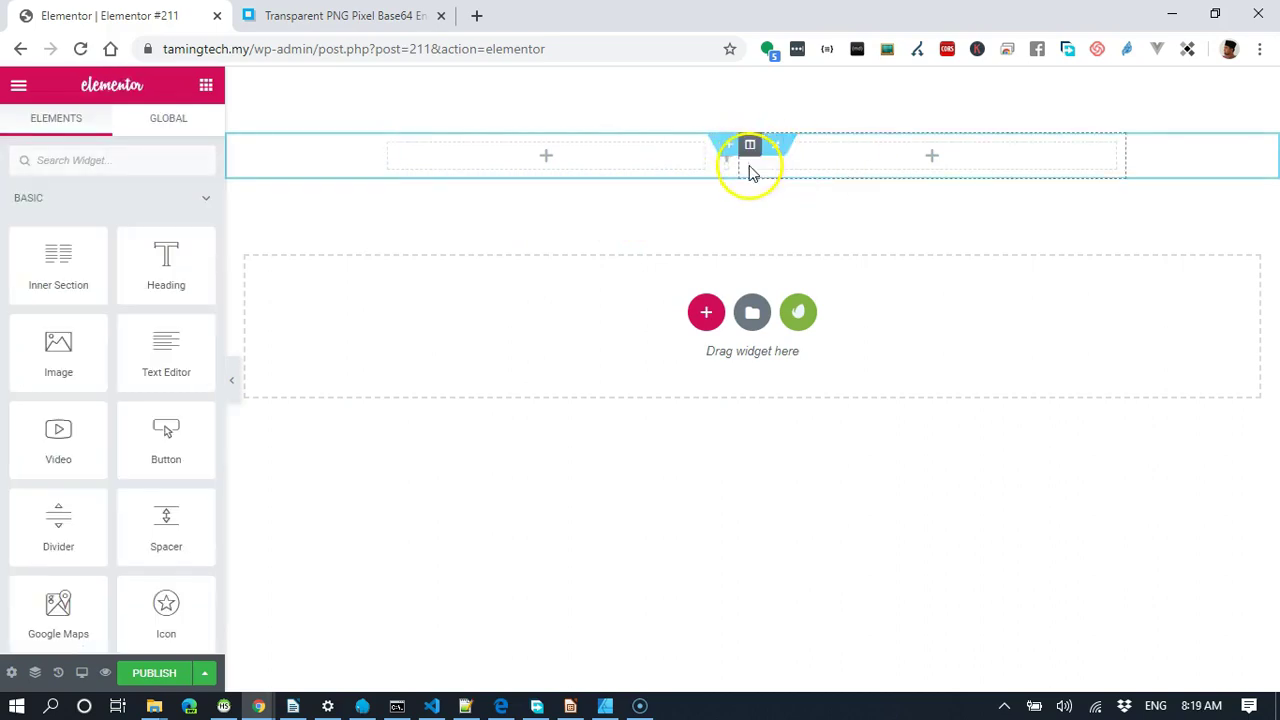
click(750, 148)
double_click(172, 228)
text(45)
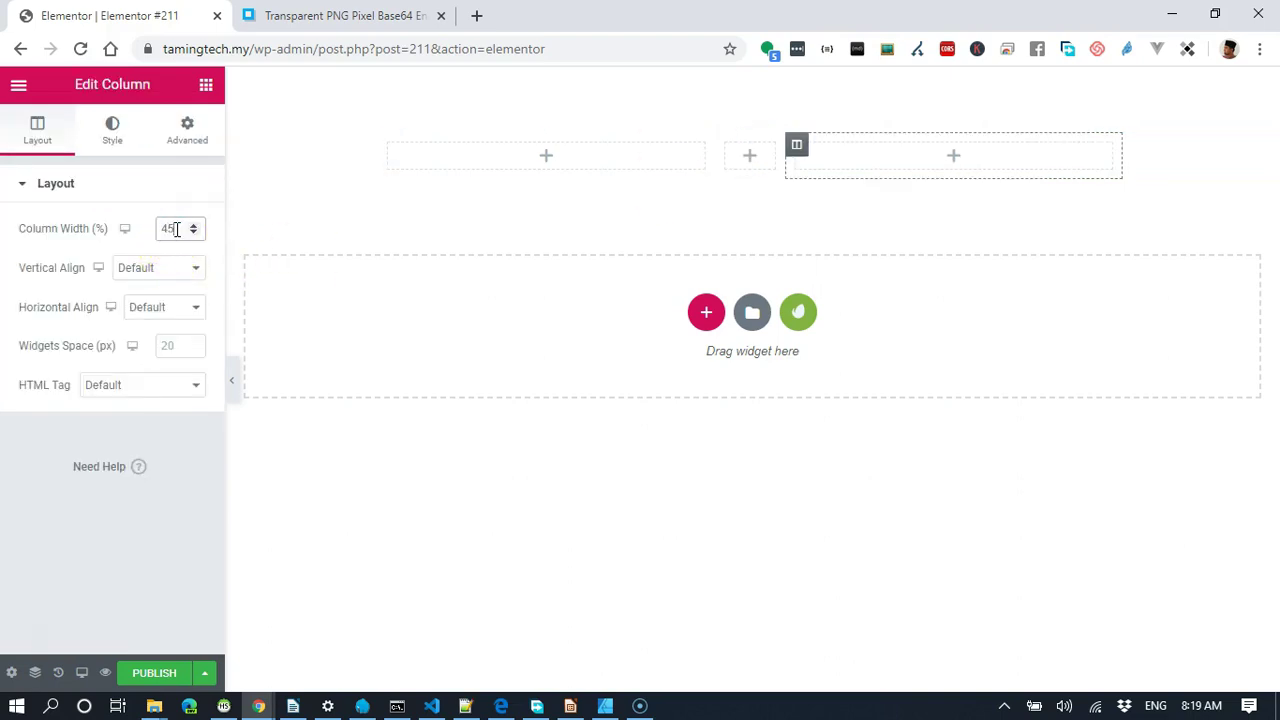
Set the middle column's width to 10% and check the first and middle columns' width values.
click(728, 152)
double_click(172, 228)
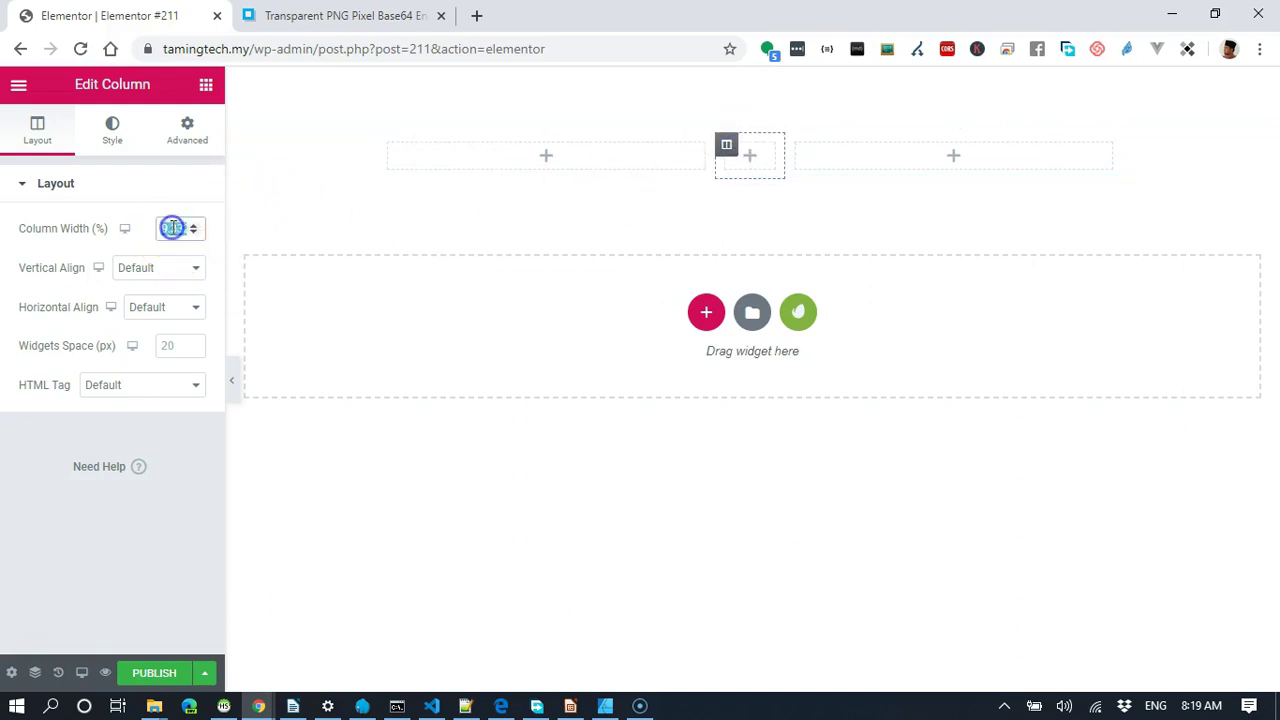
text(10)
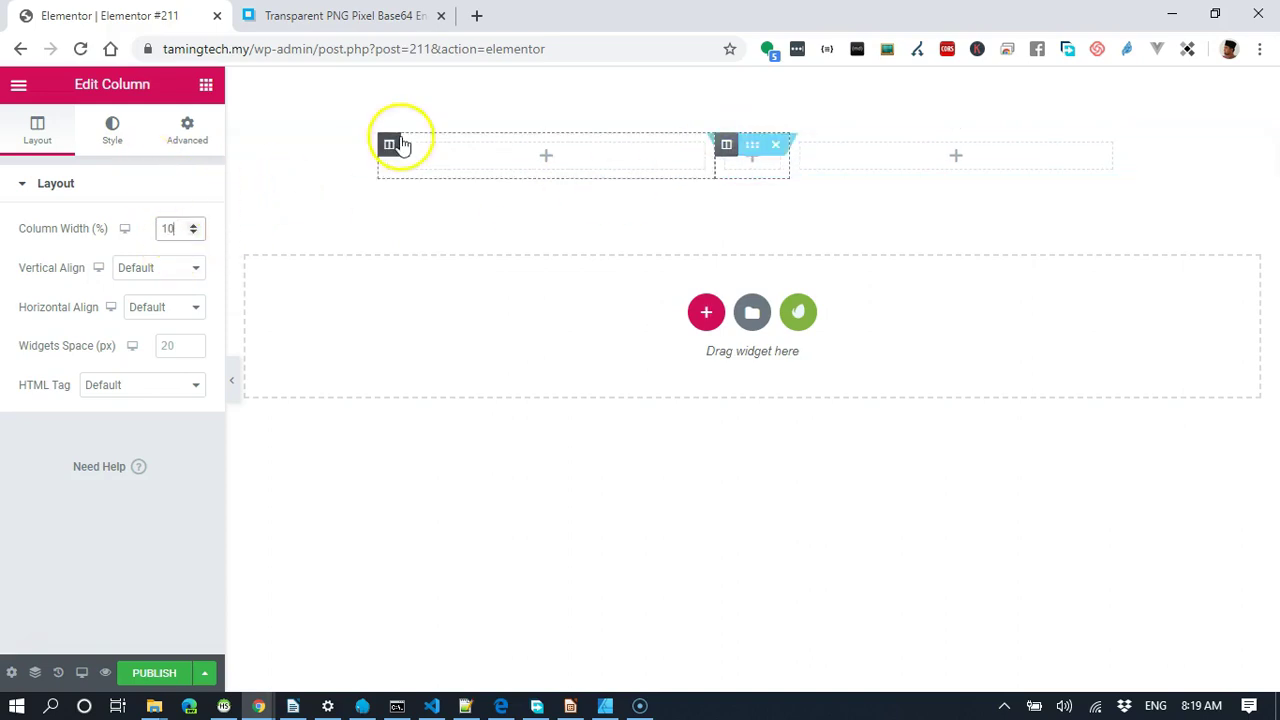
click(390, 146)
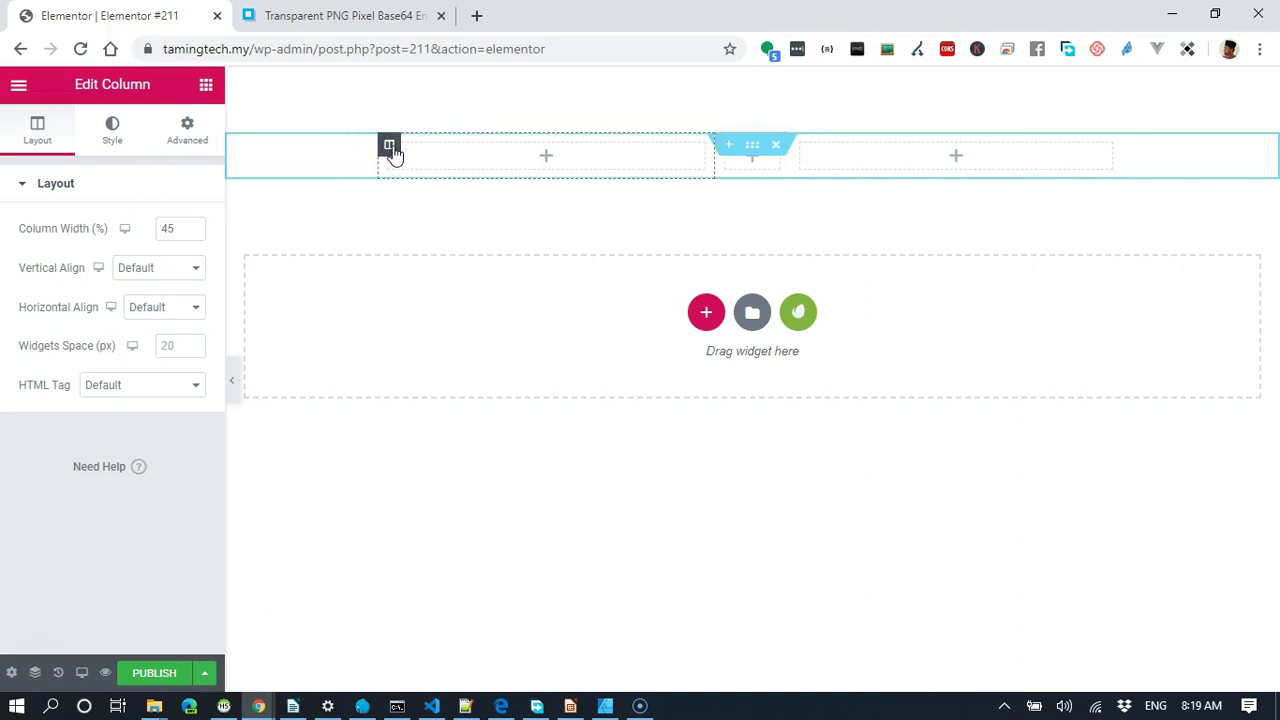
click(732, 167)
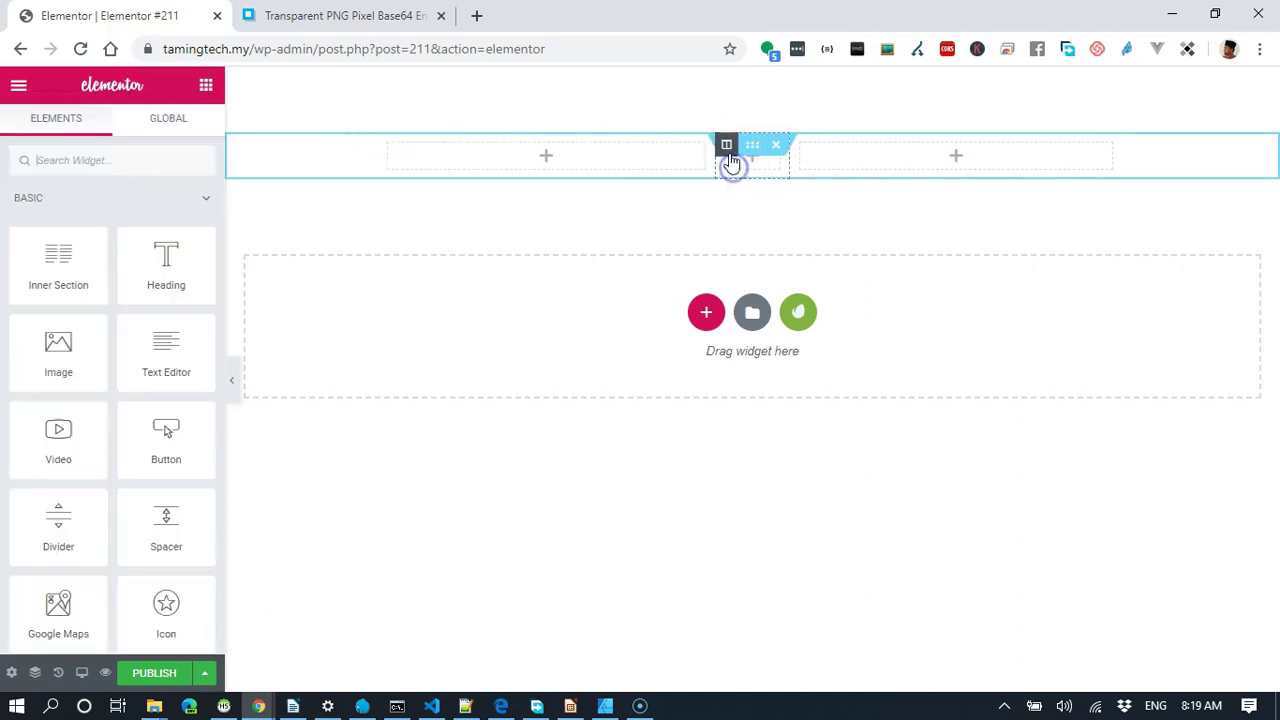
click(726, 150)
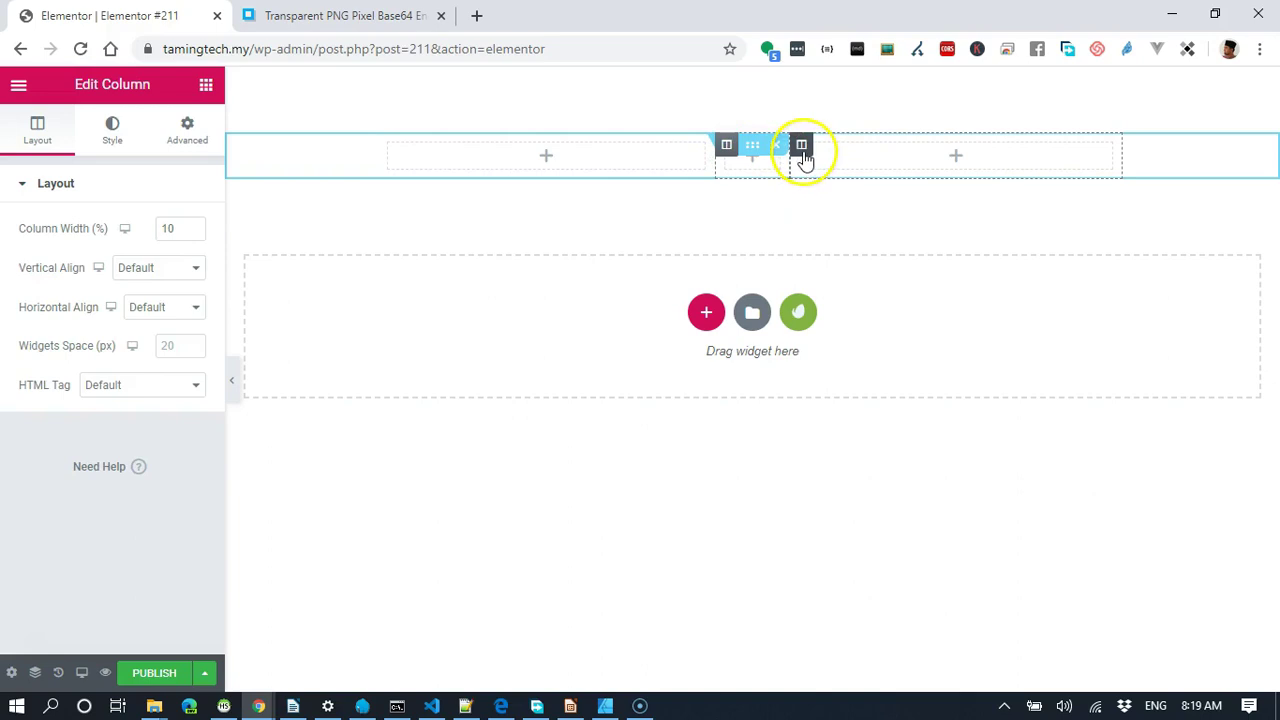
Set the third column's width to 45% and check the middle column's width value.
click(802, 148)
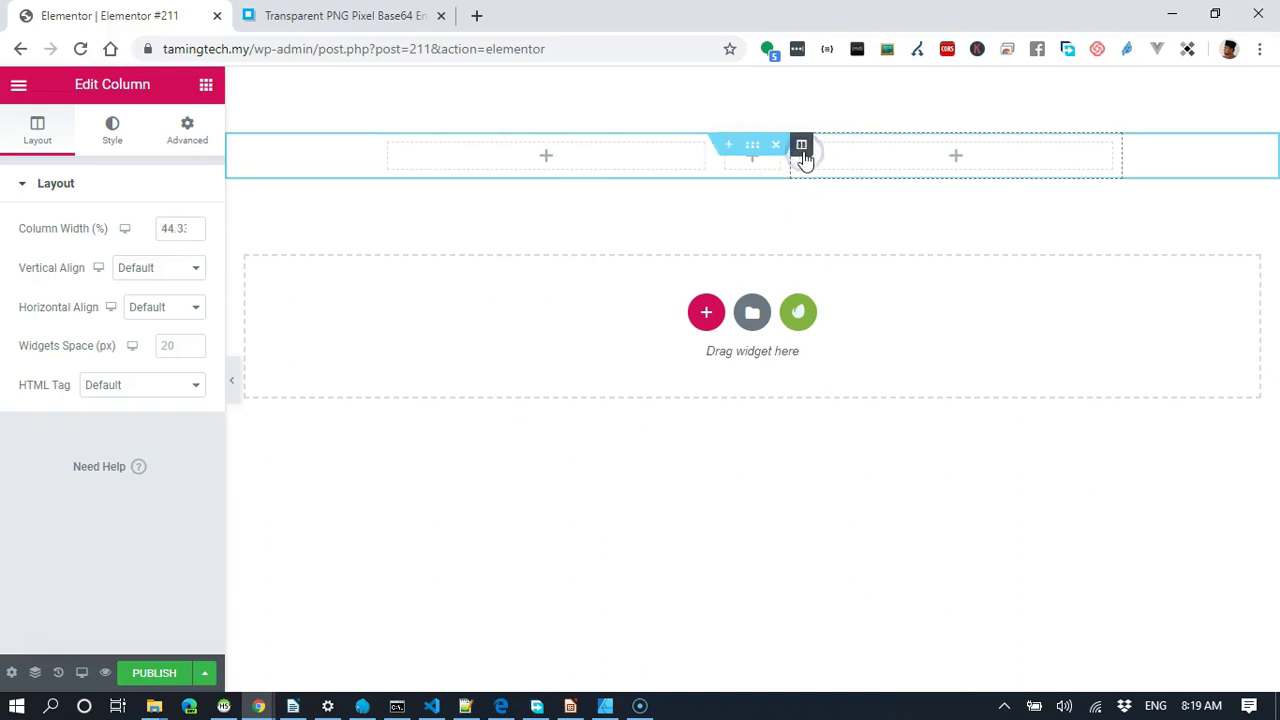
double_click(177, 229)
text(45)
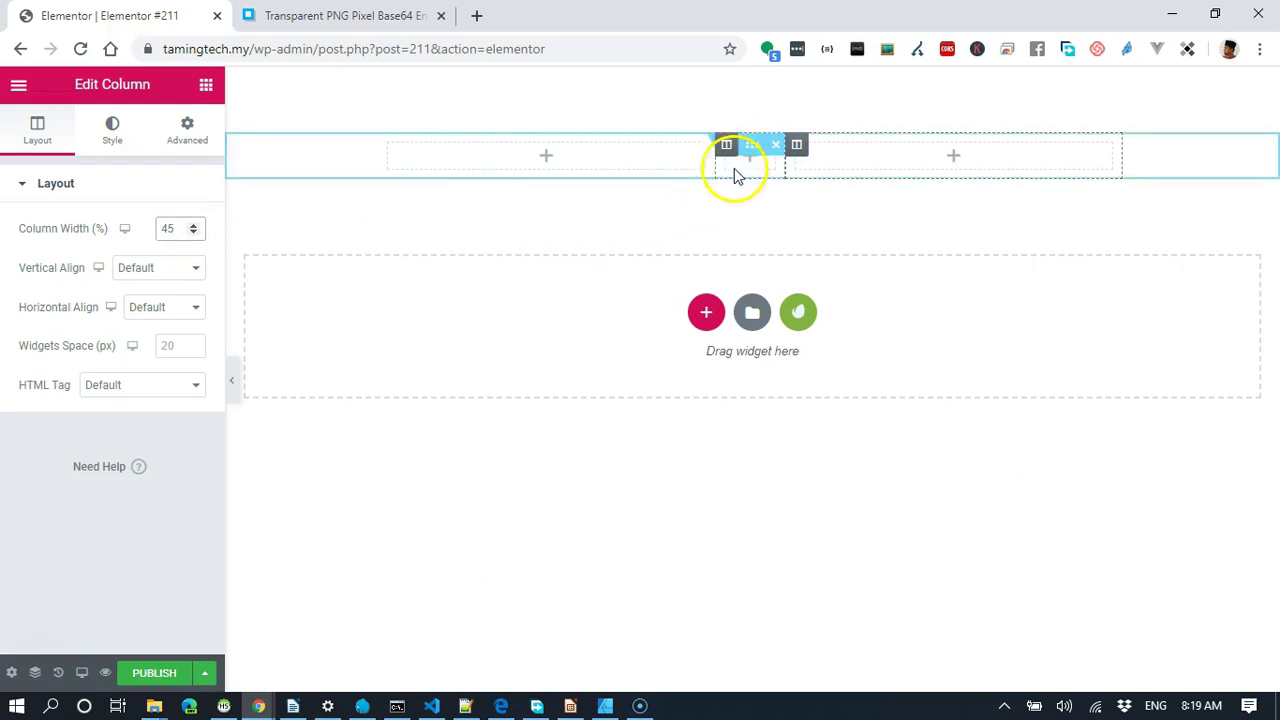
click(725, 147)
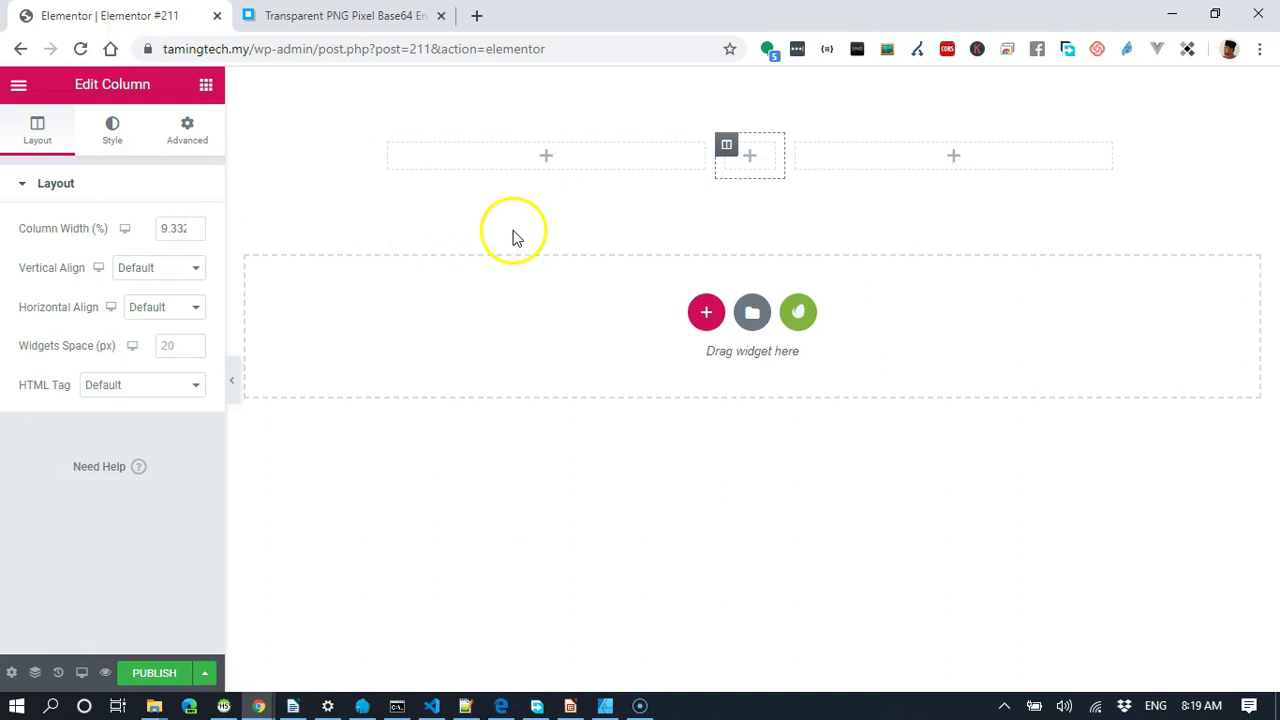
click(846, 224)
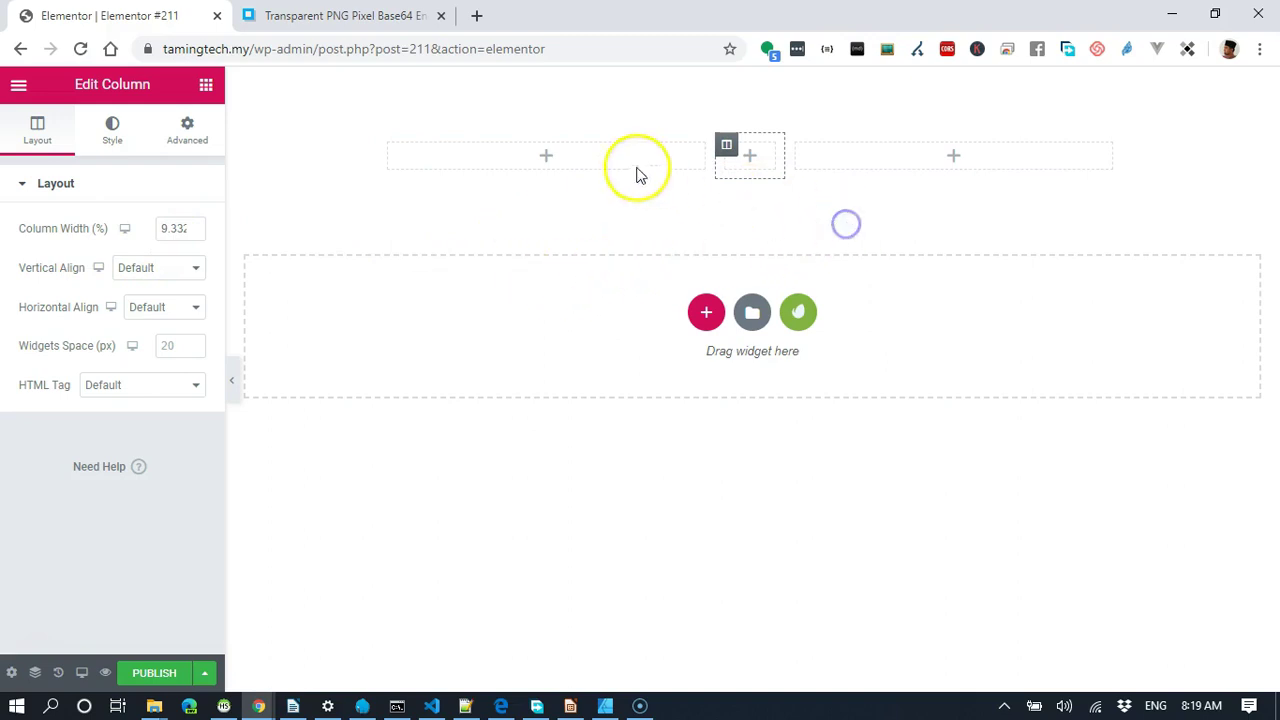
Set the columns gap of the three-column section to No Gap.
click(753, 152)
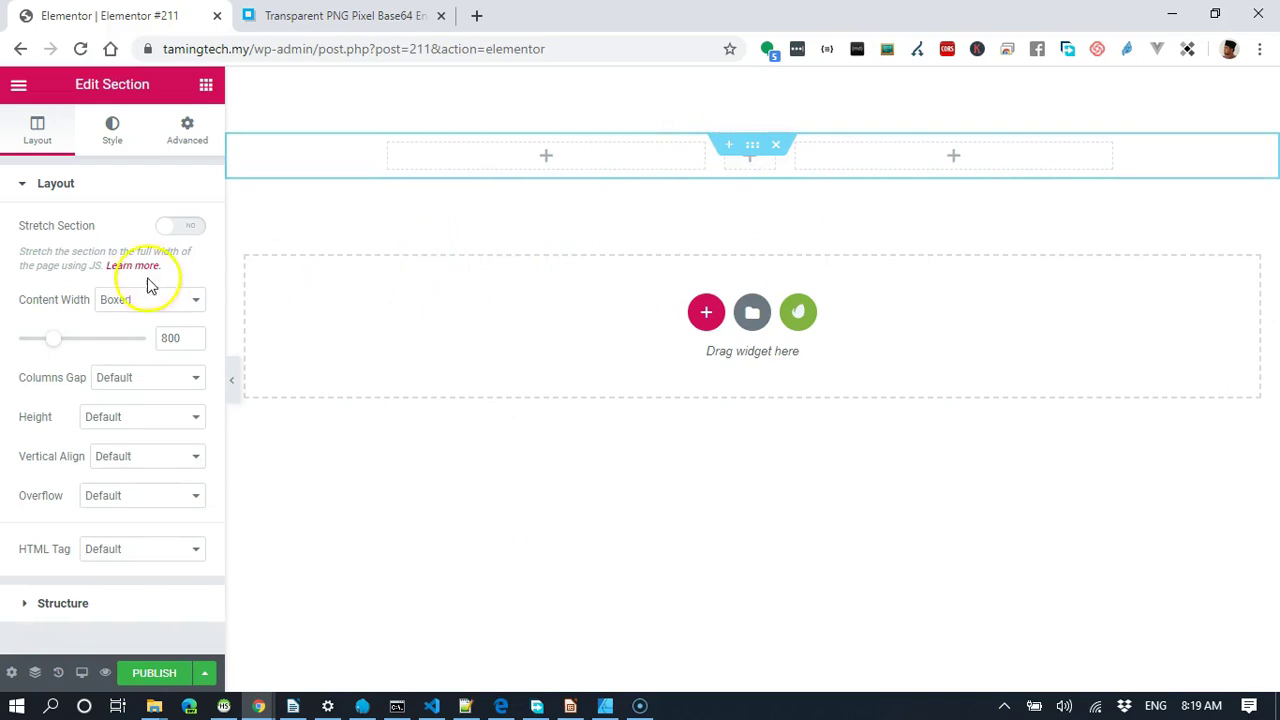
click(150, 380)
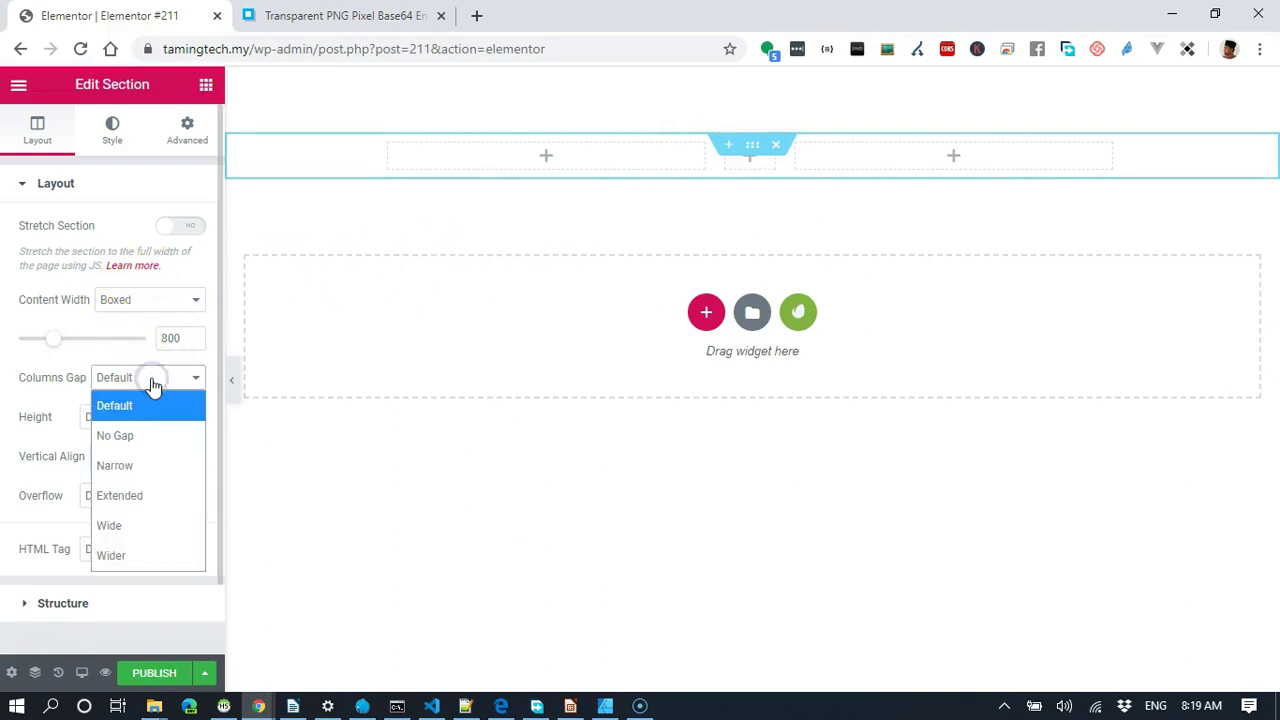
click(138, 437)
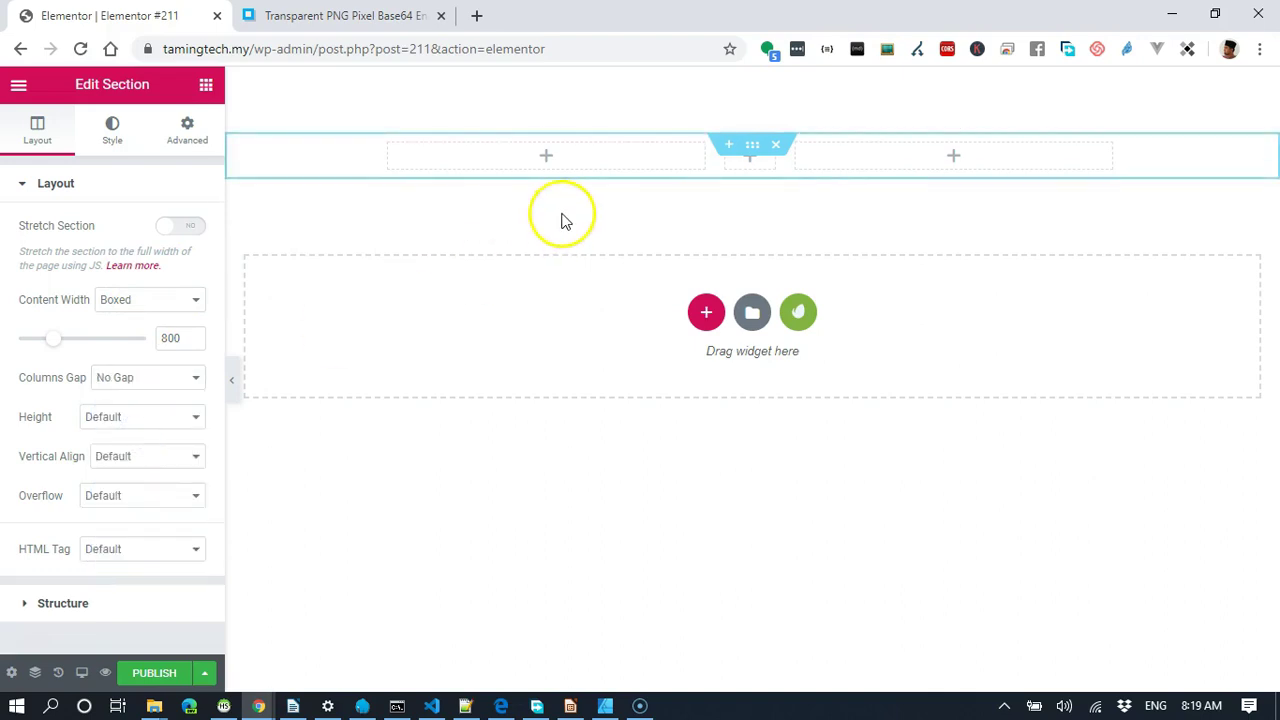
Open the middle column's background style settings.
click(749, 171)
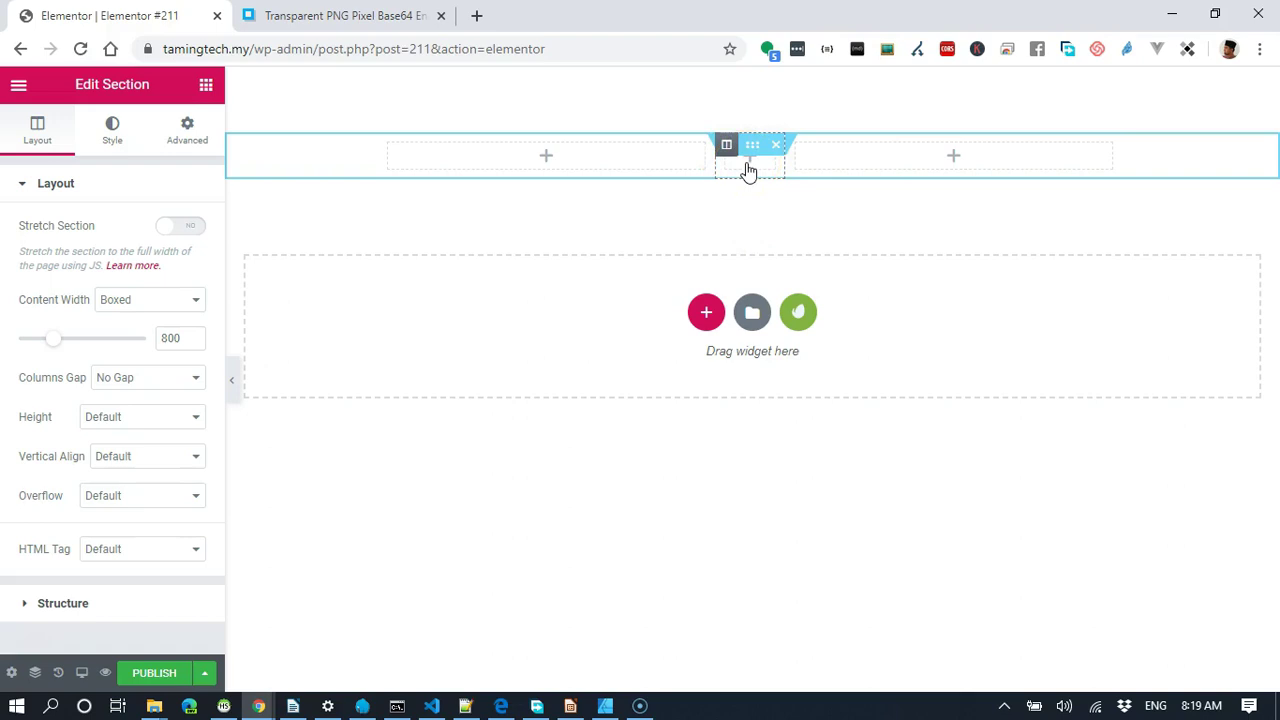
click(725, 153)
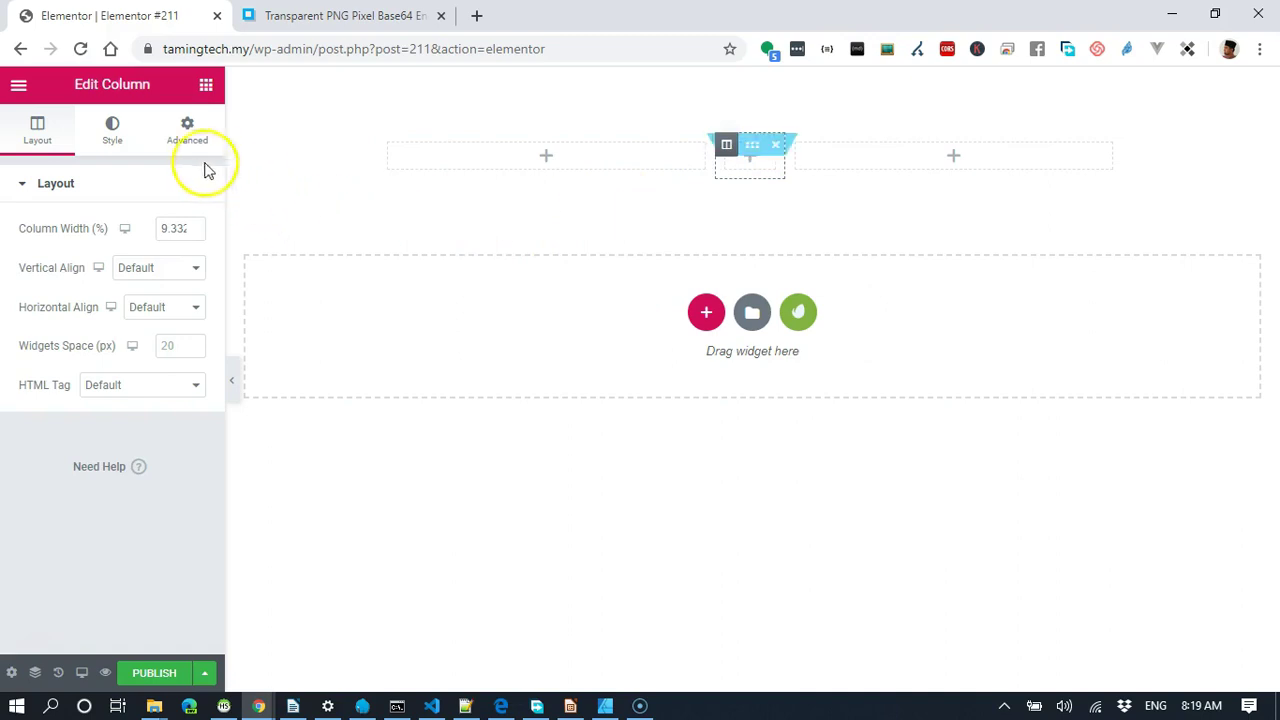
click(107, 145)
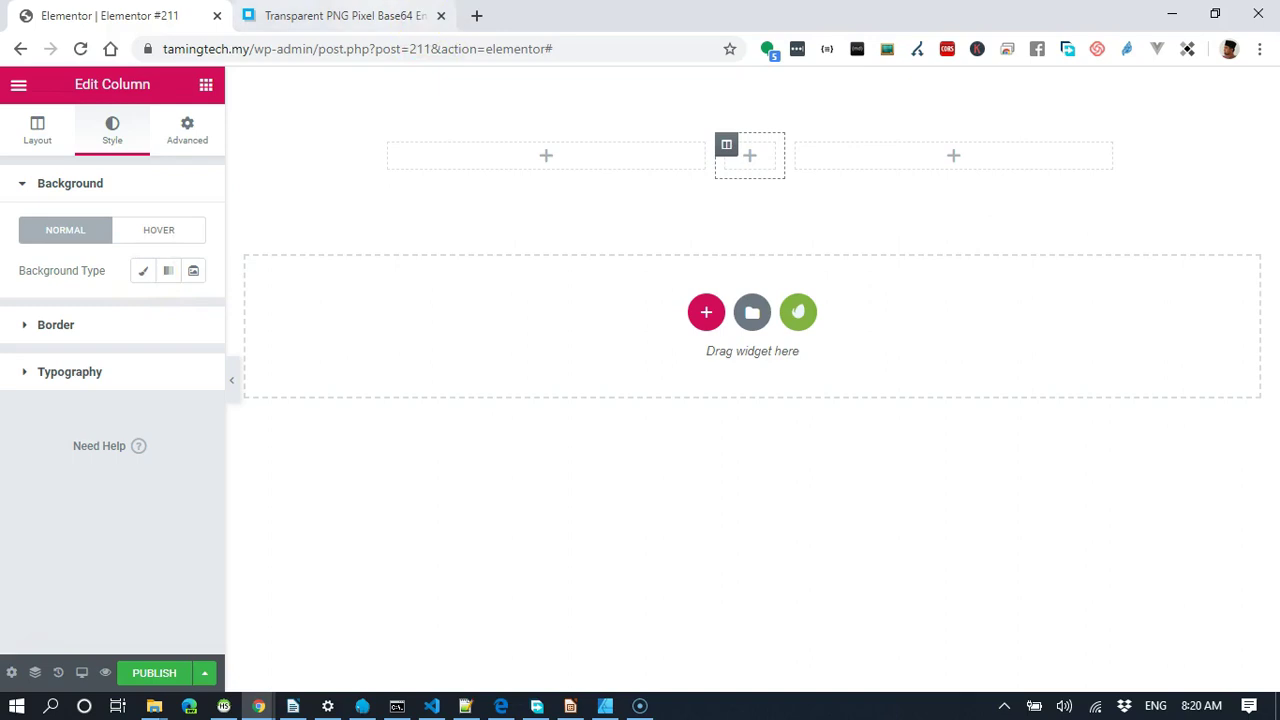
Switch to the PNG Pixel generator and pick dark grey 3d3d3d as the pixel colour.
click(345, 15)
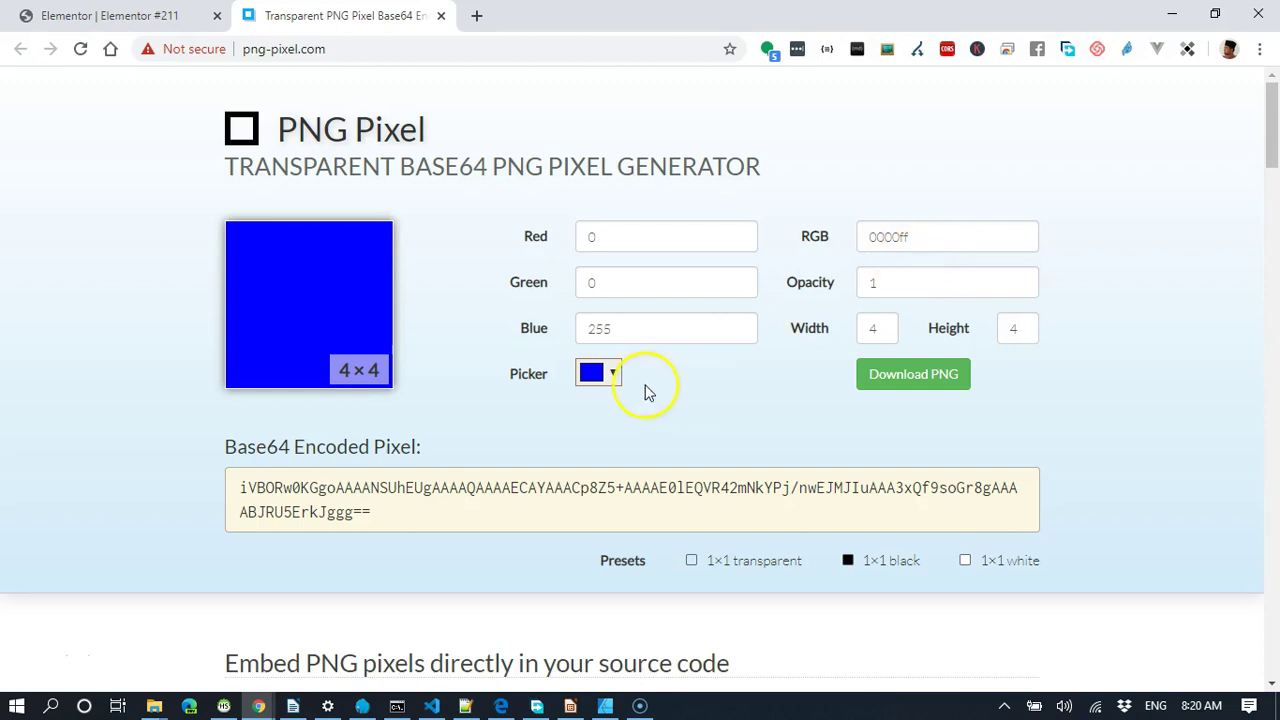
click(612, 374)
drag(654, 451, 553, 484)
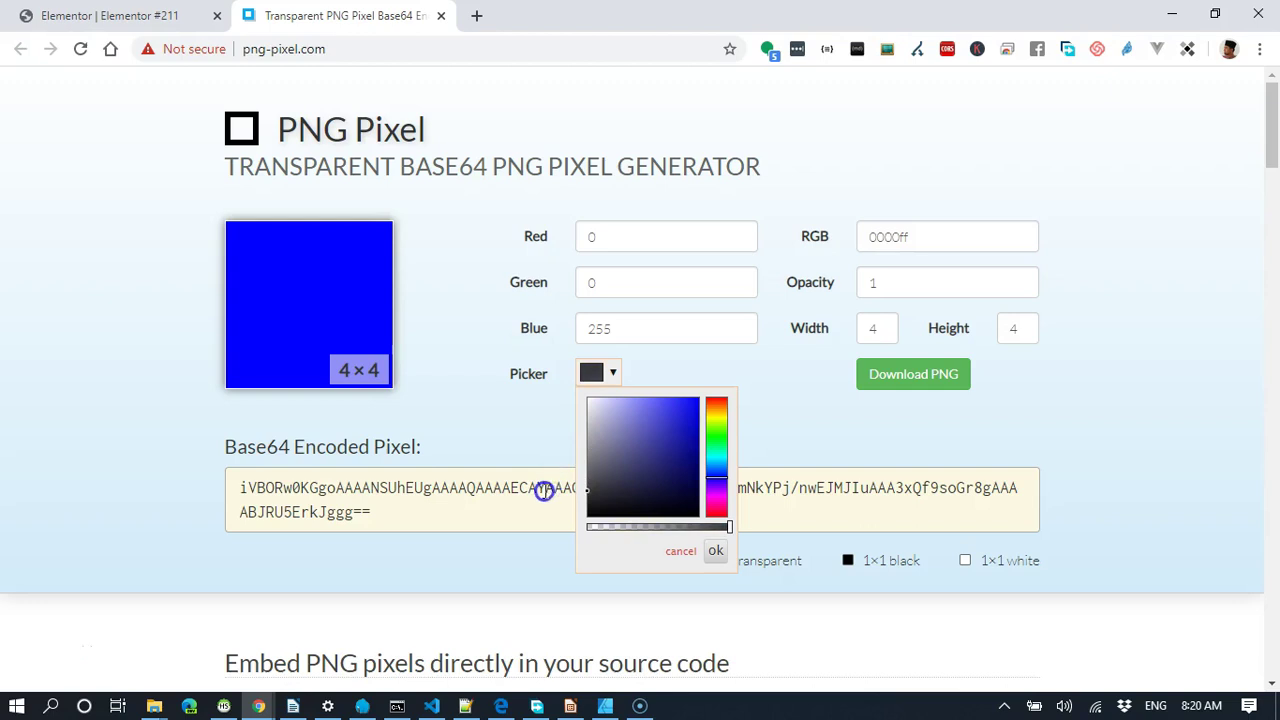
click(543, 490)
click(606, 376)
click(590, 487)
click(778, 424)
click(606, 374)
click(587, 490)
click(716, 551)
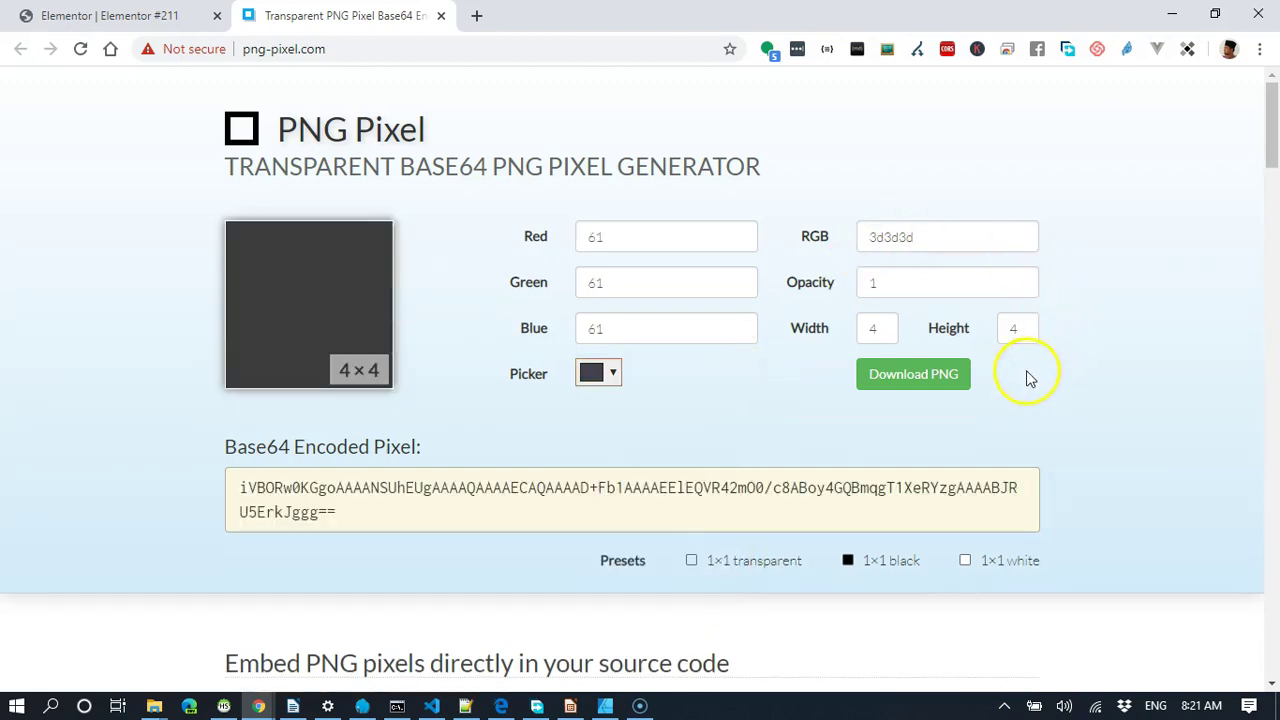
Download the 4×4 pixel image as 4x4-3d3d3dff.png into the timeline-widget folder and return to the generator page.
click(876, 333)
click(1017, 329)
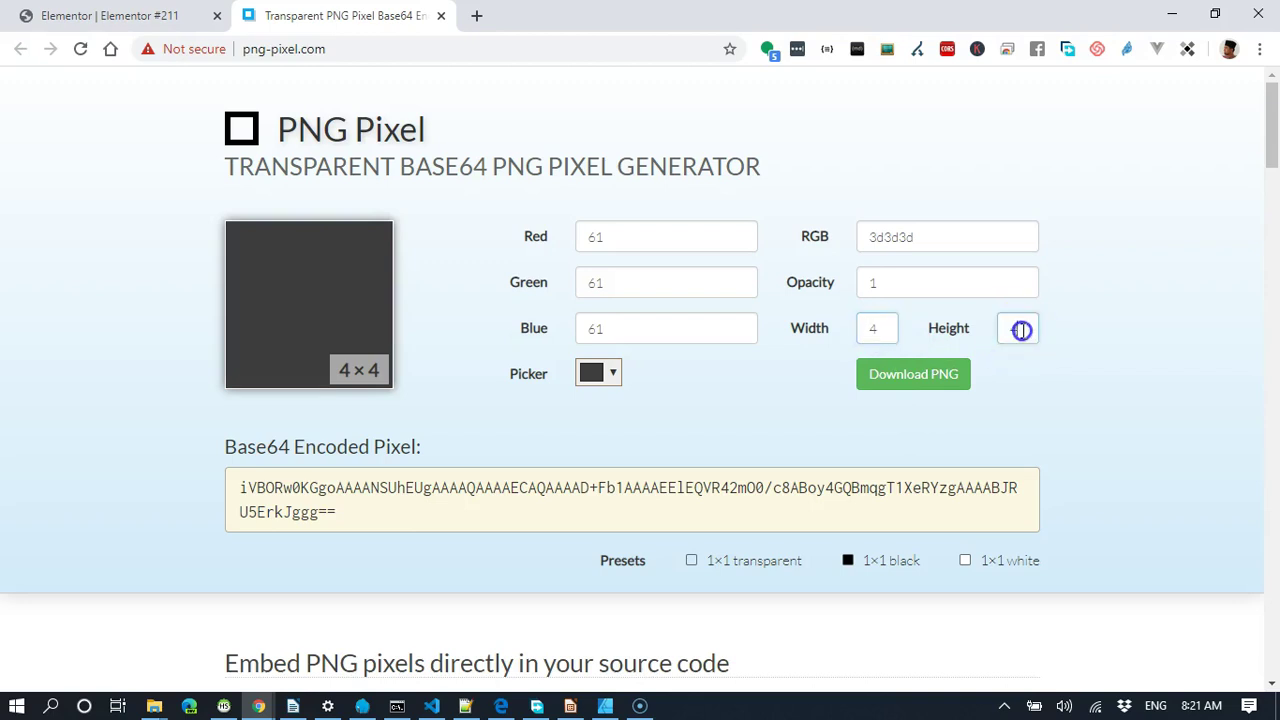
click(908, 386)
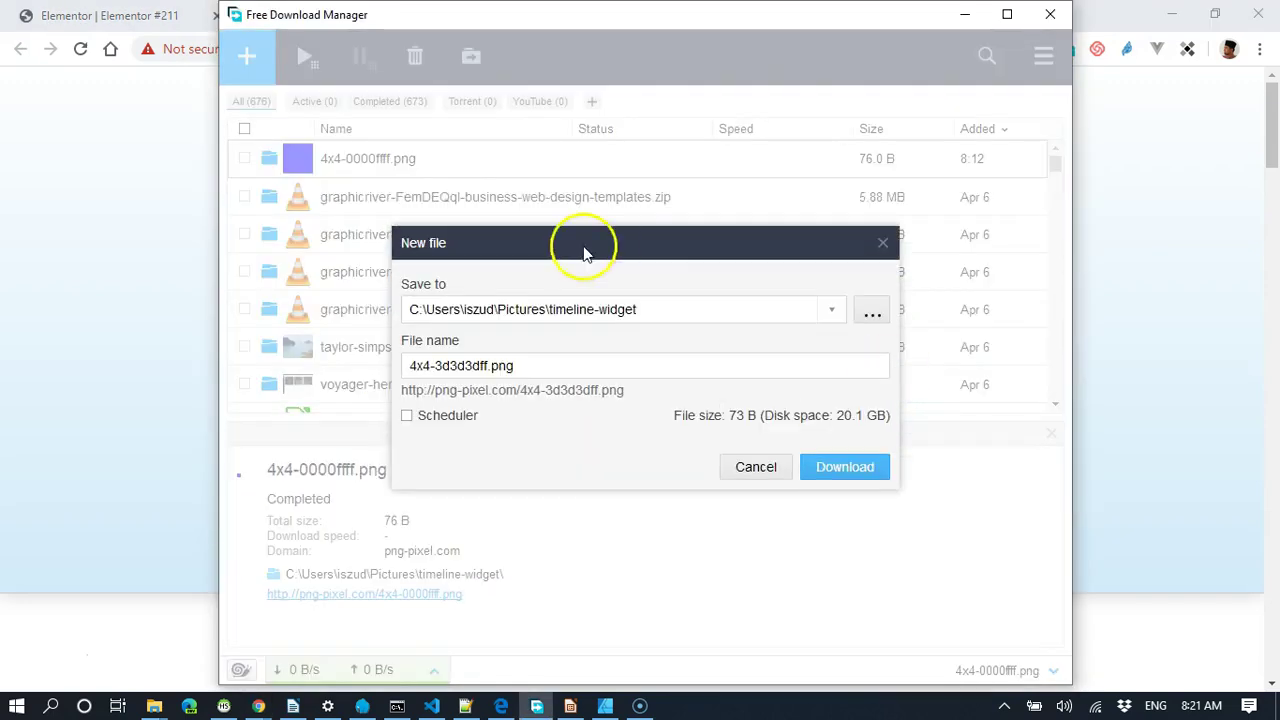
click(852, 467)
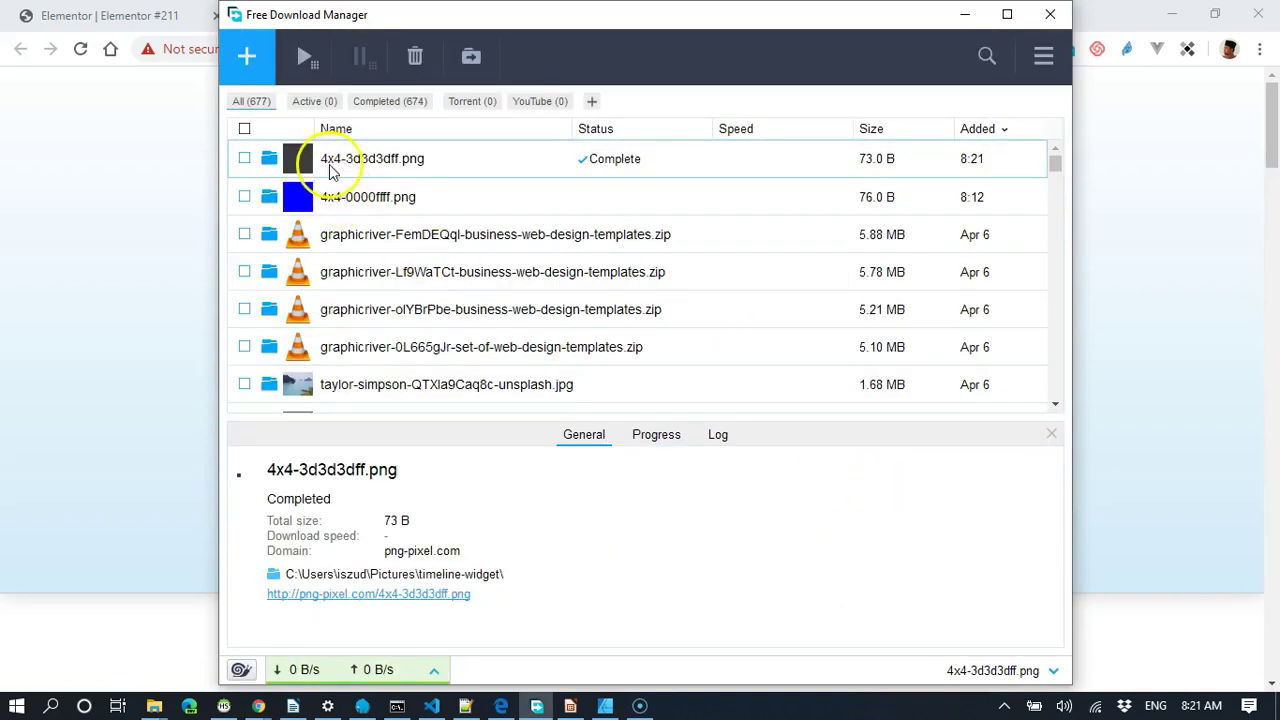
click(1146, 306)
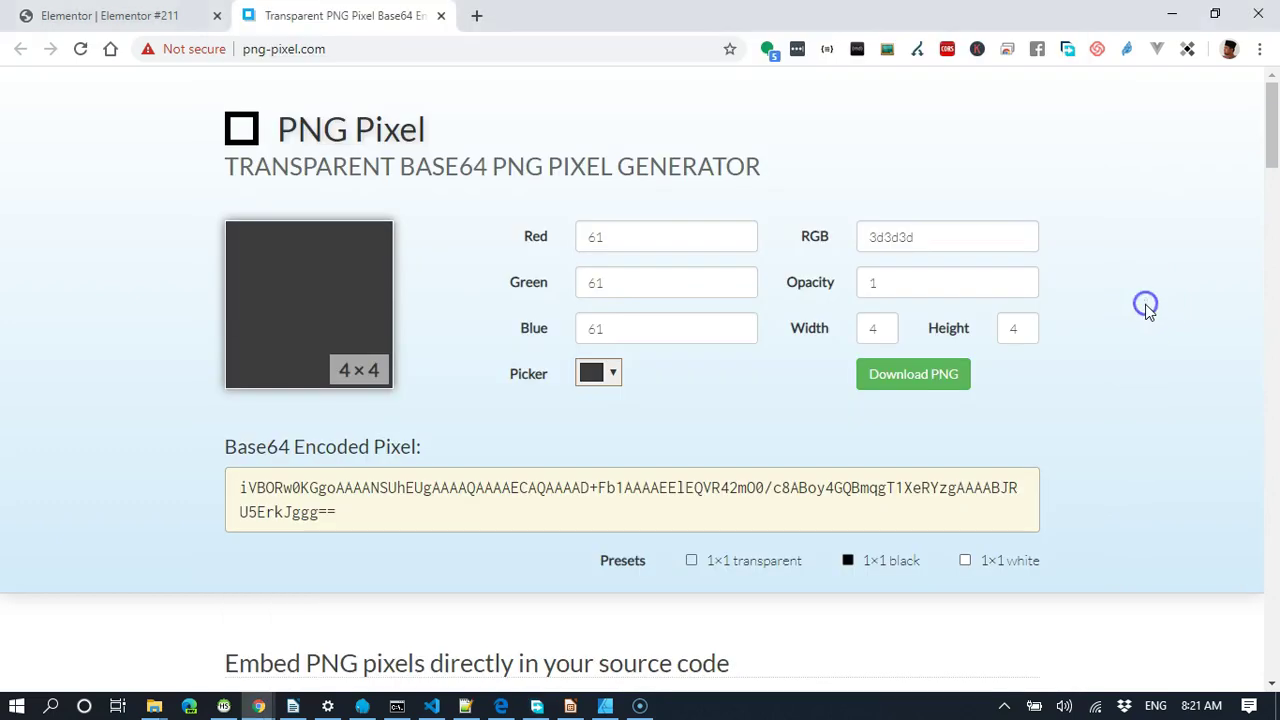
Return to Elementor, give the middle column a classic background and open its background image selection.
click(129, 16)
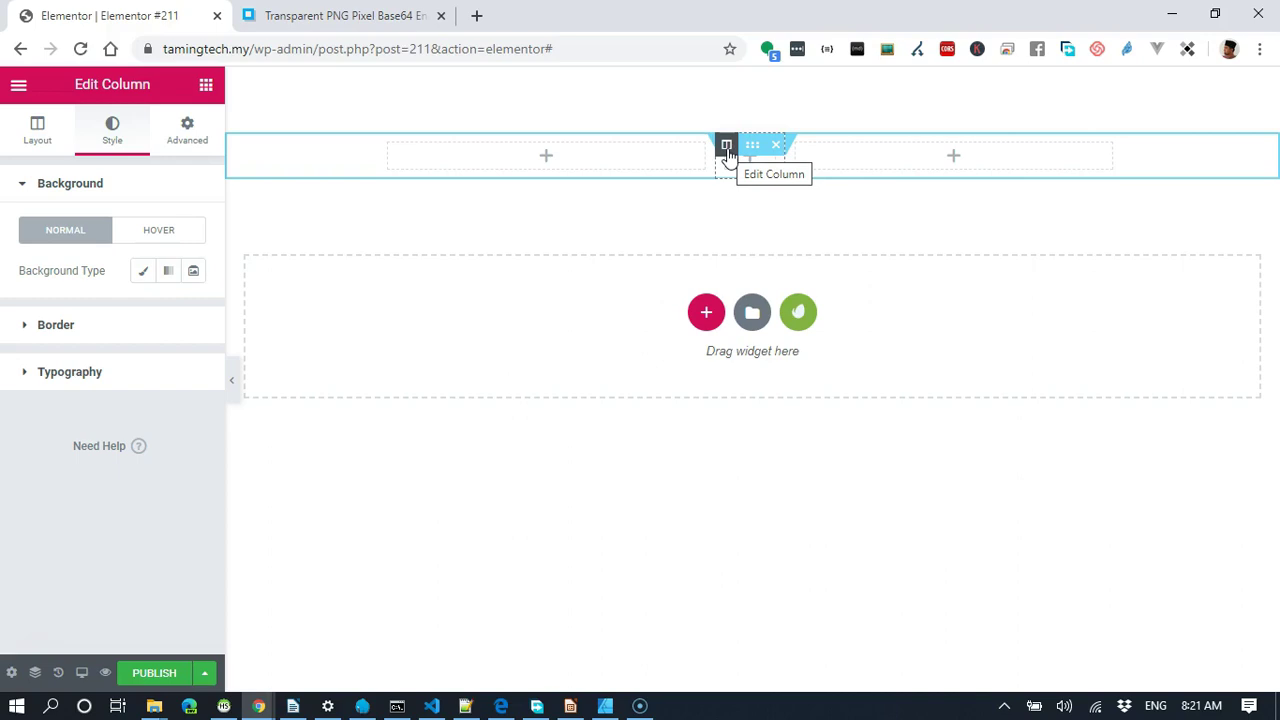
click(144, 272)
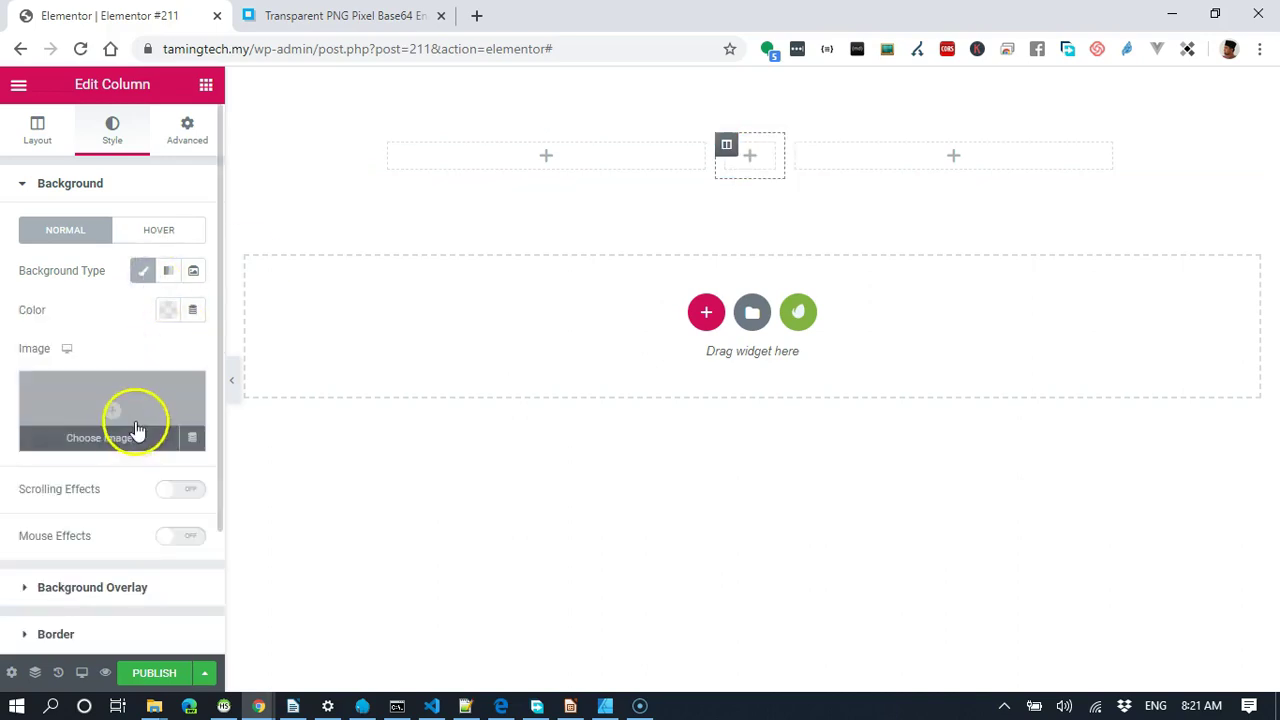
click(134, 406)
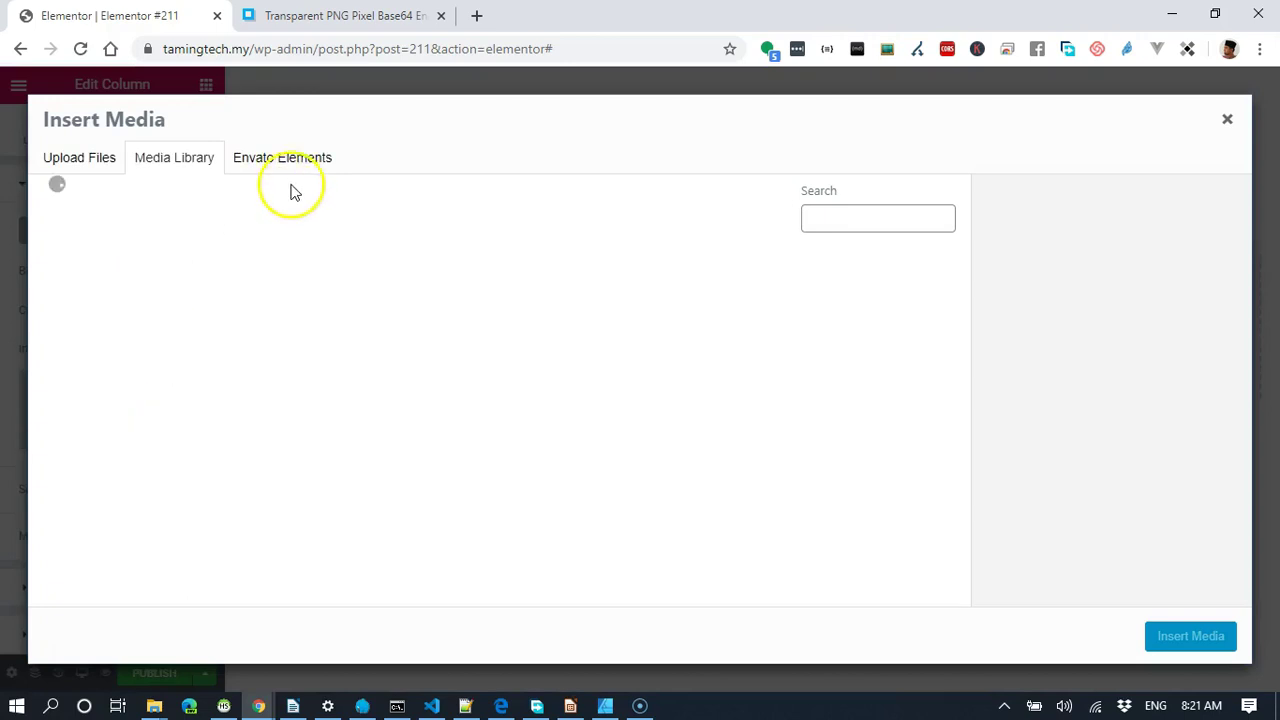
Upload 4x4-3d3d3dff.png from the timeline-widget folder in Pictures and insert it as the middle column's background image.
click(103, 162)
click(705, 411)
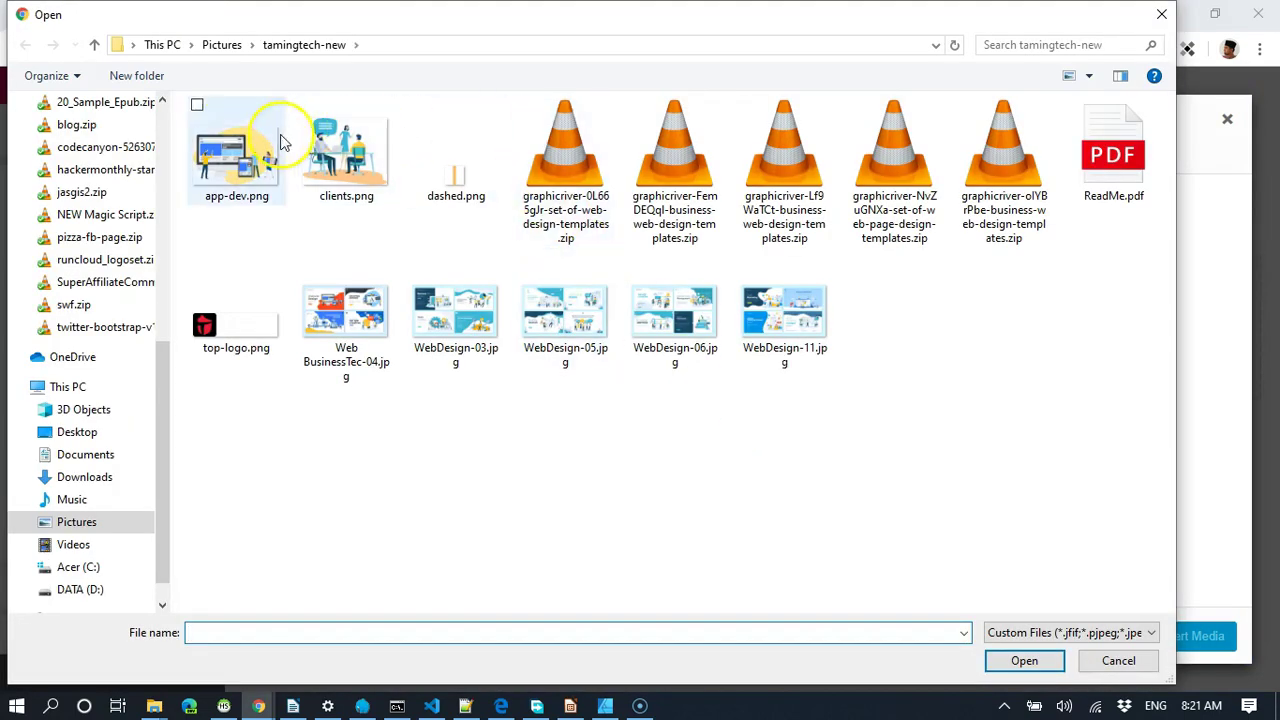
click(222, 45)
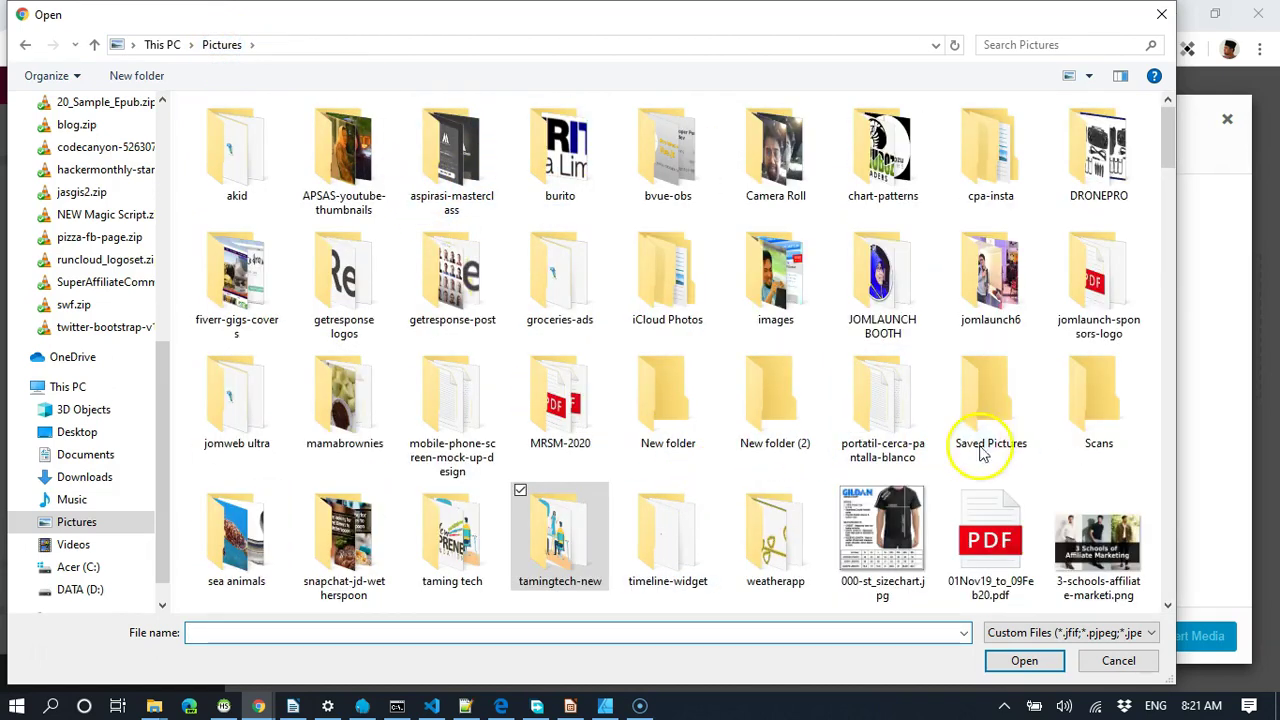
double_click(655, 540)
double_click(330, 210)
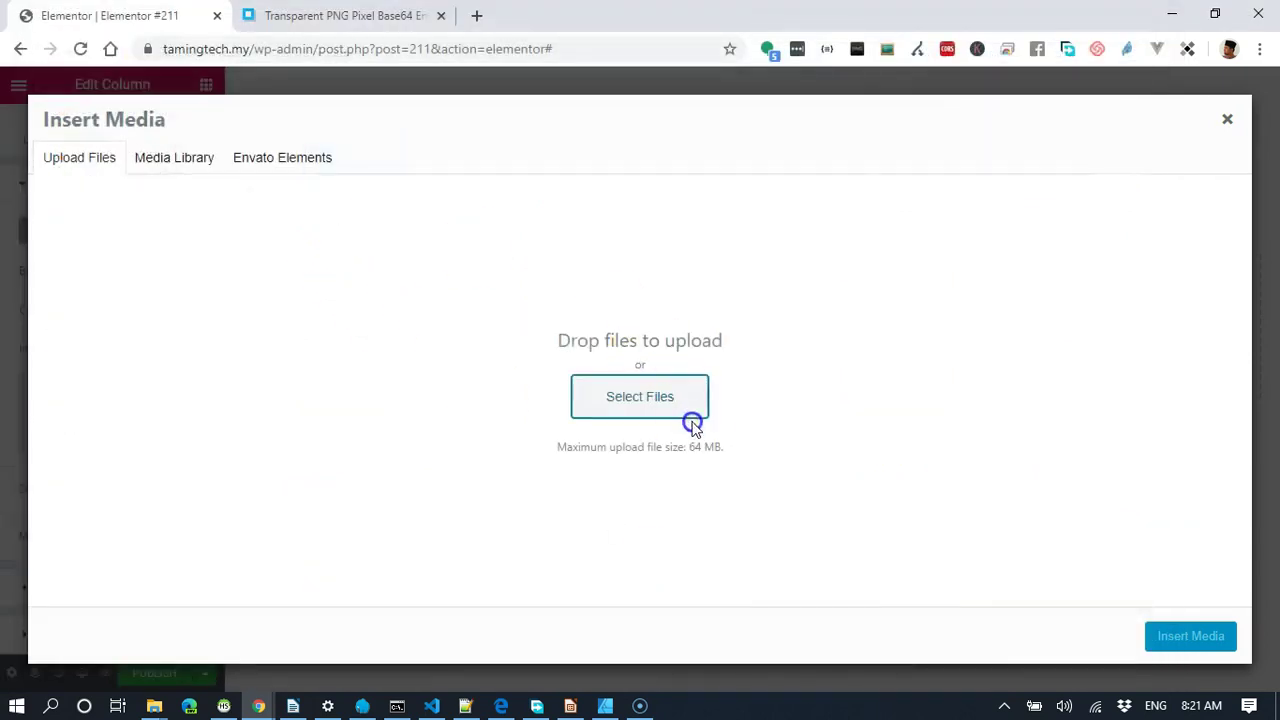
click(1210, 643)
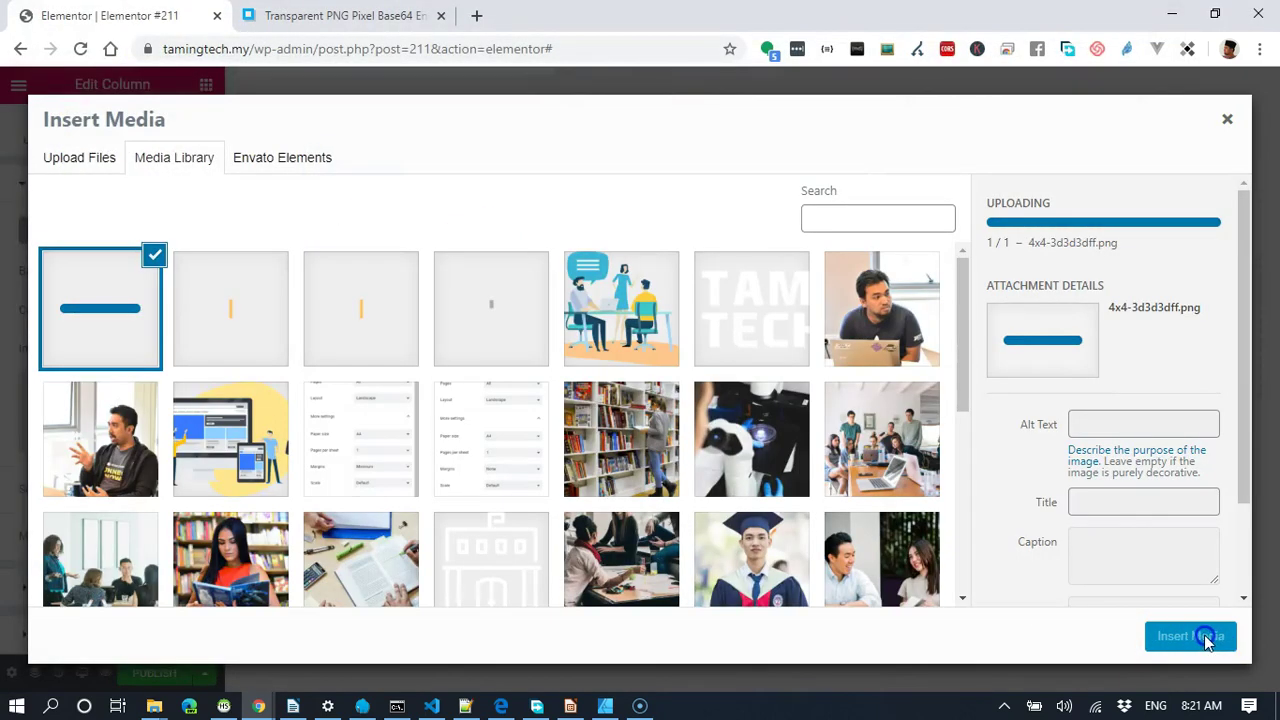
click(1203, 636)
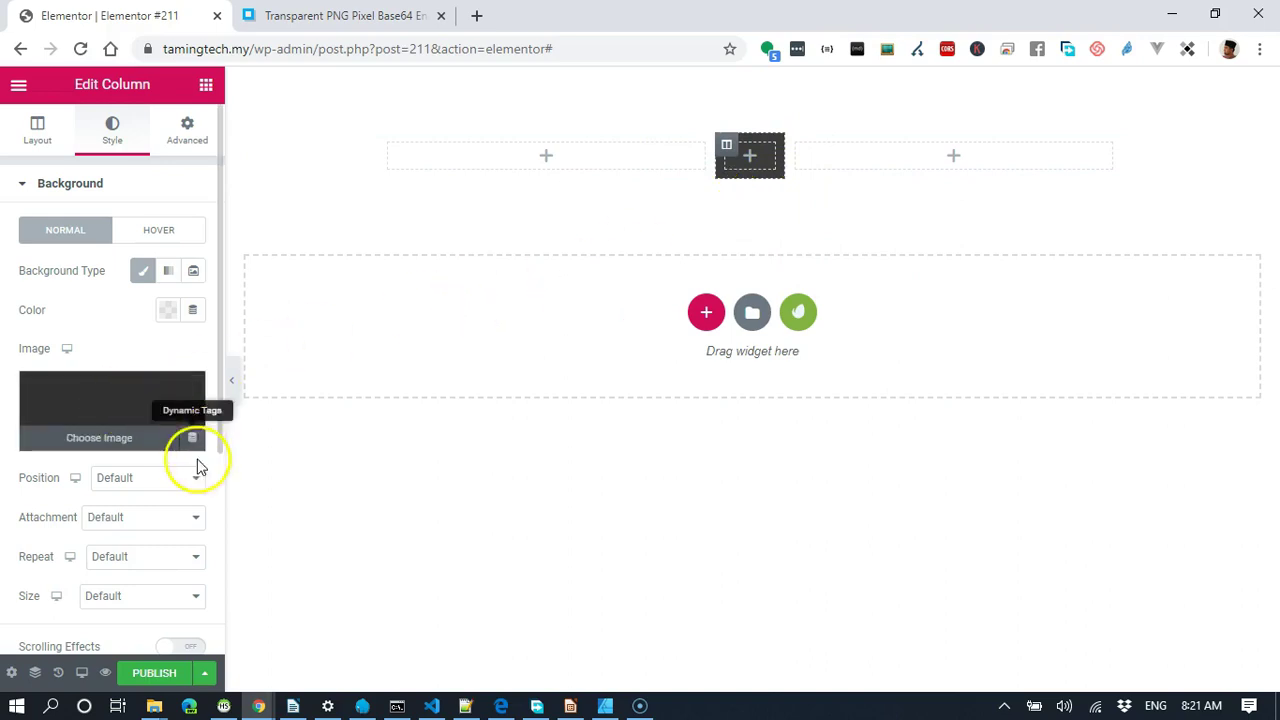
Set the background image's position to Top Center and its repeat to Repeat-y.
scroll(170, 385, down, 1)
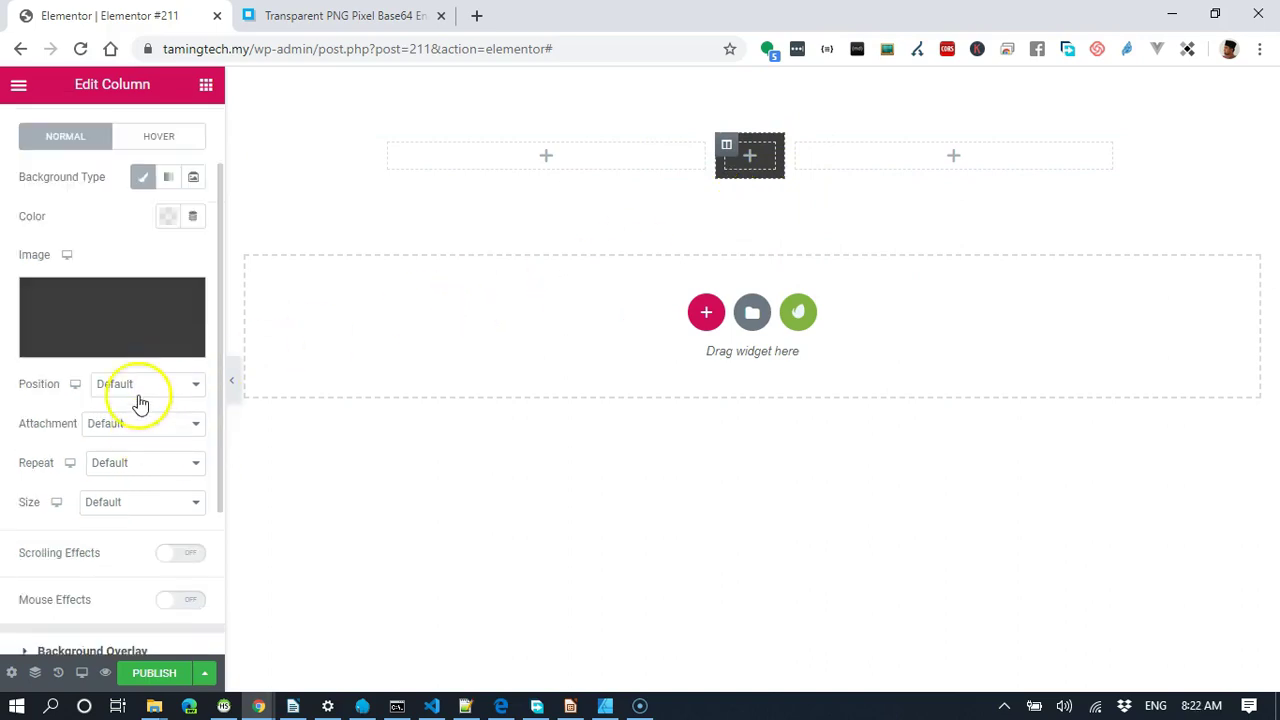
click(143, 396)
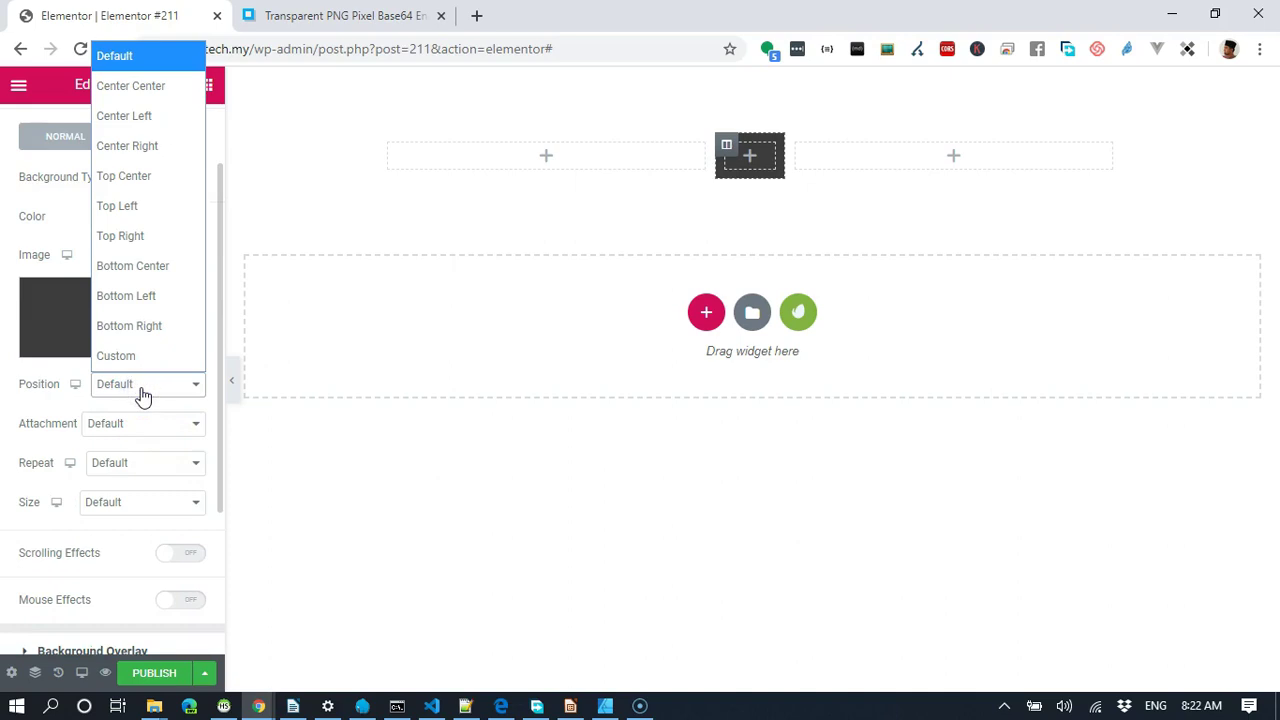
click(176, 172)
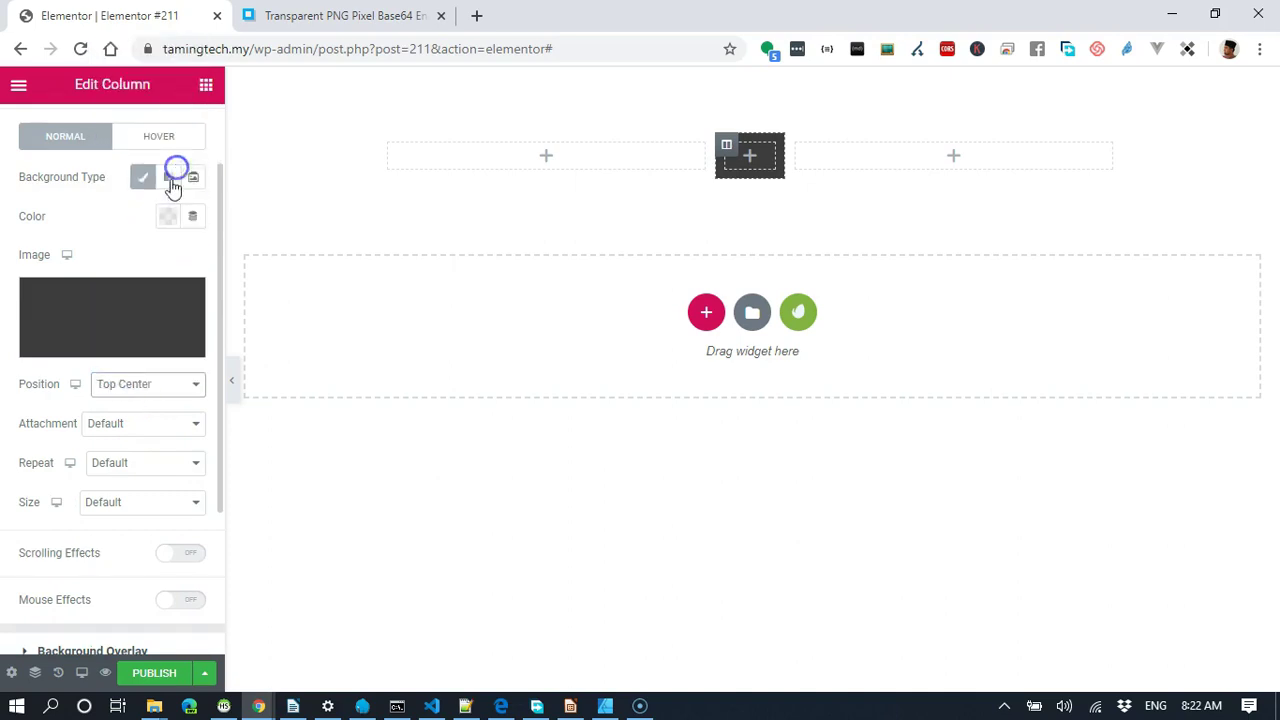
click(157, 475)
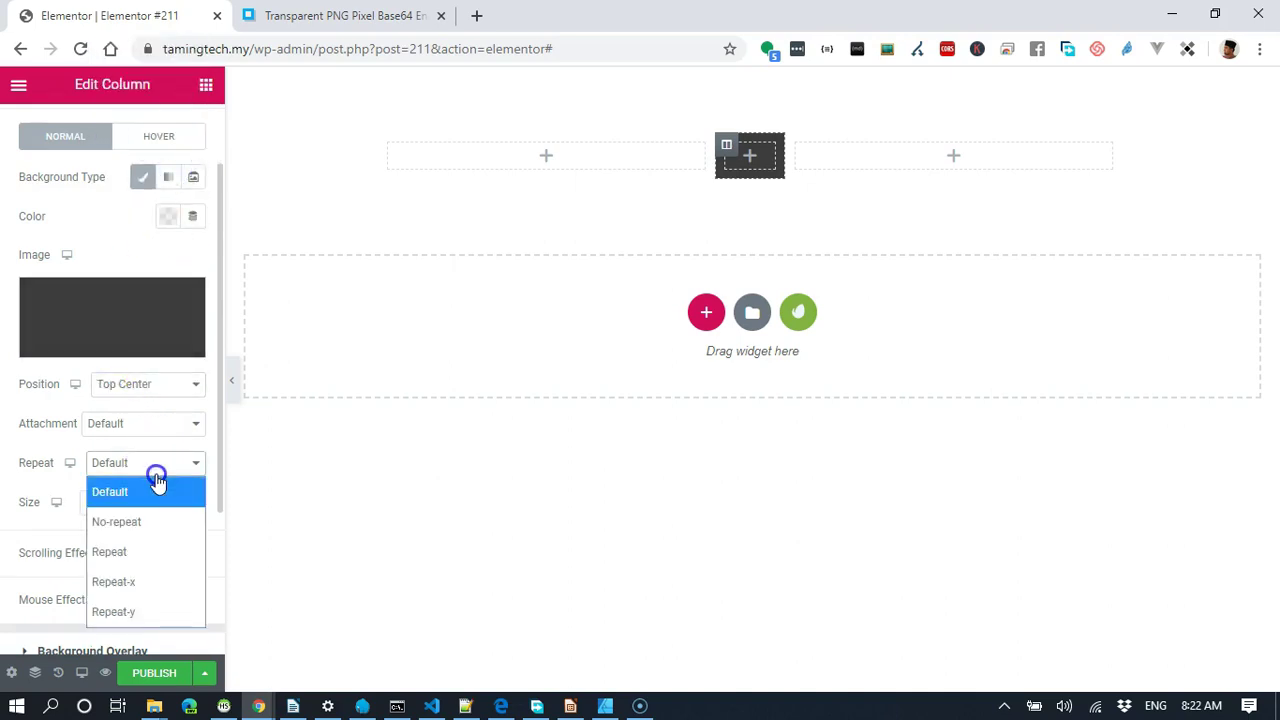
click(140, 614)
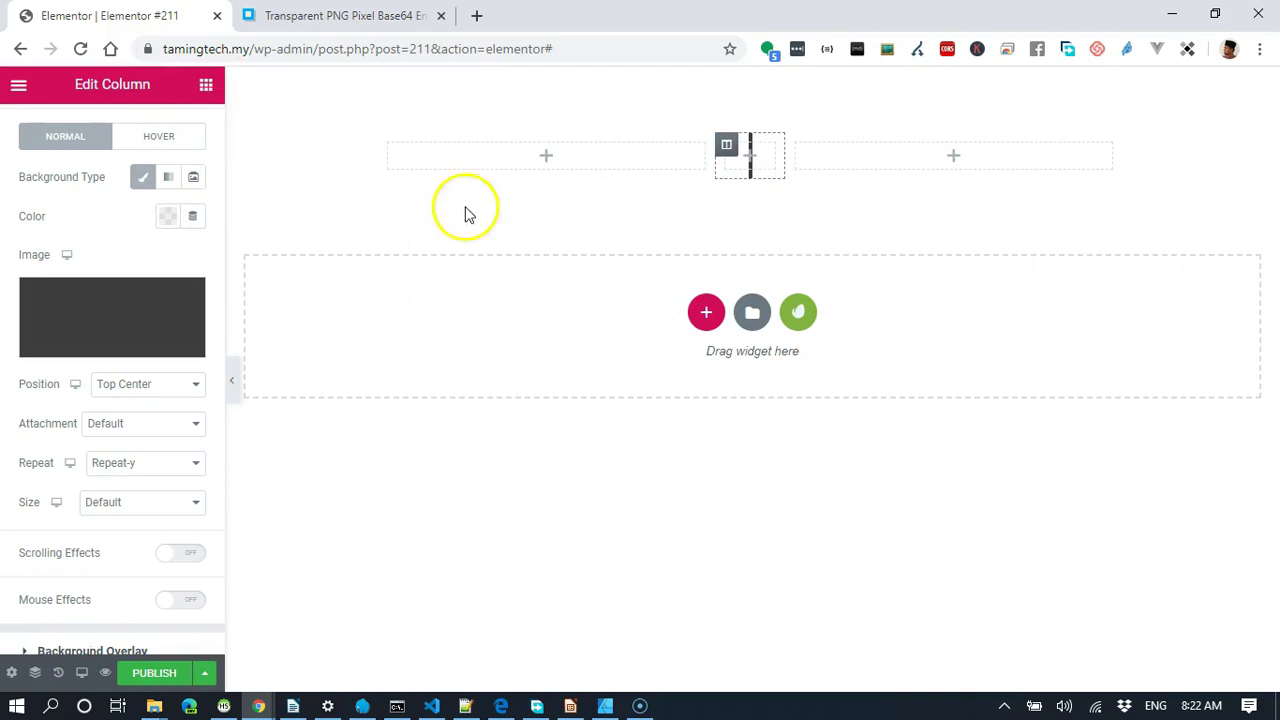
Add an Image widget to the section's first column.
click(205, 84)
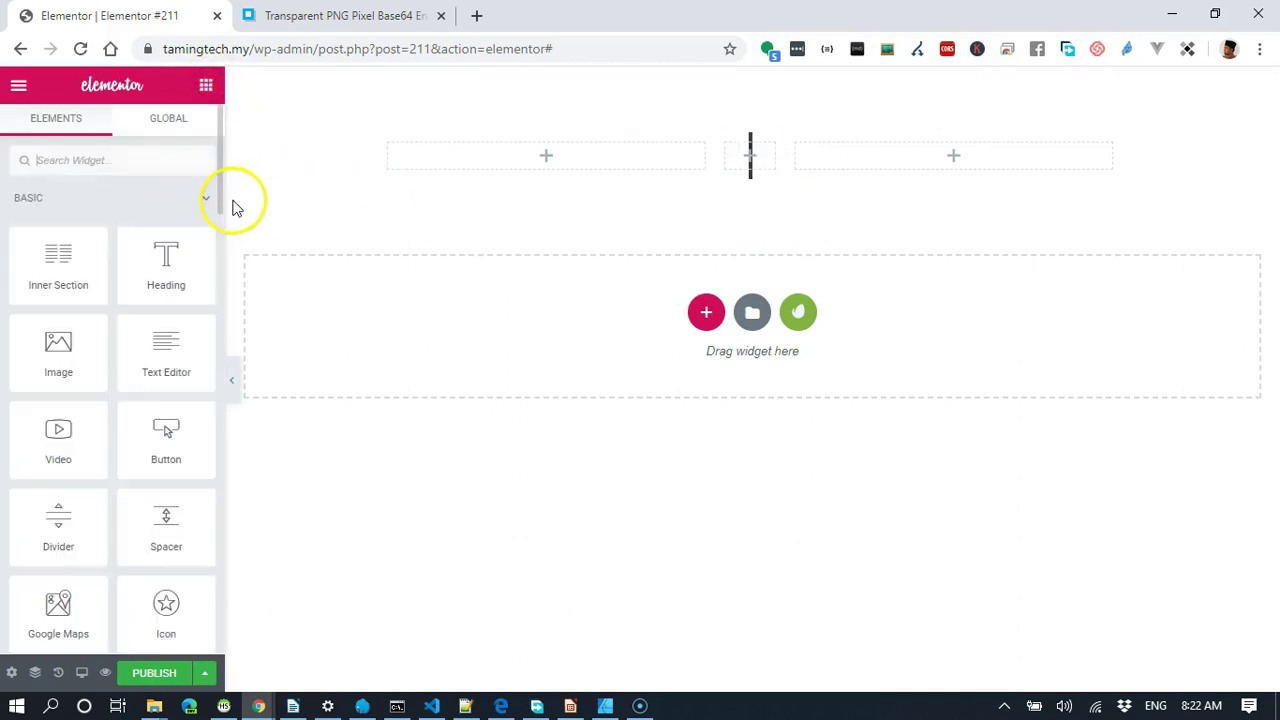
drag(100, 363, 552, 155)
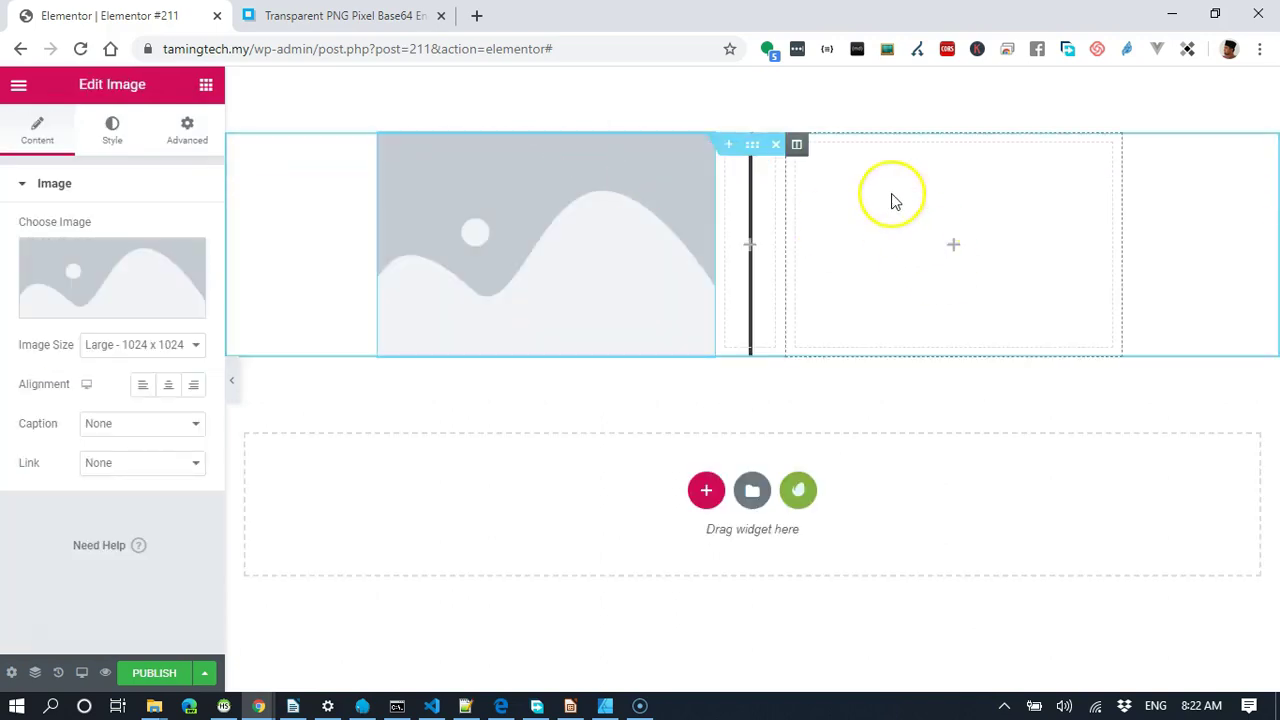
Duplicate the three-column section and move the copy's image from its first column to its third column.
right_click(746, 148)
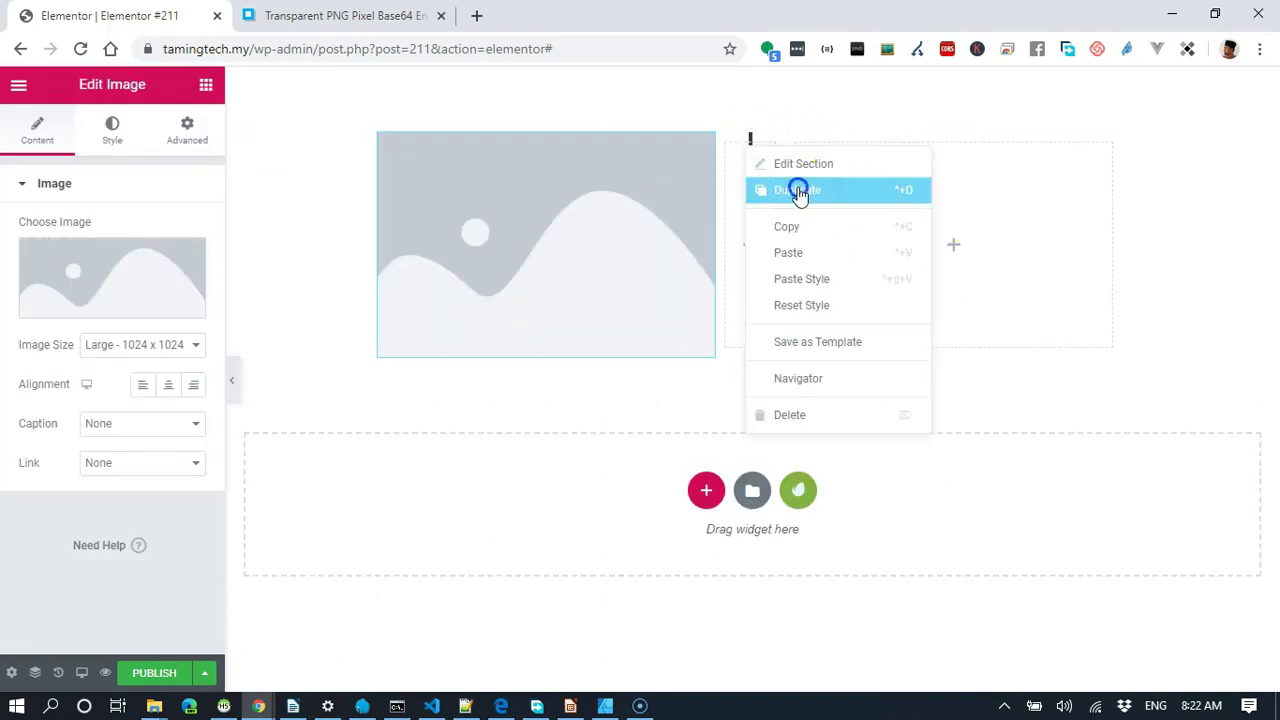
click(798, 190)
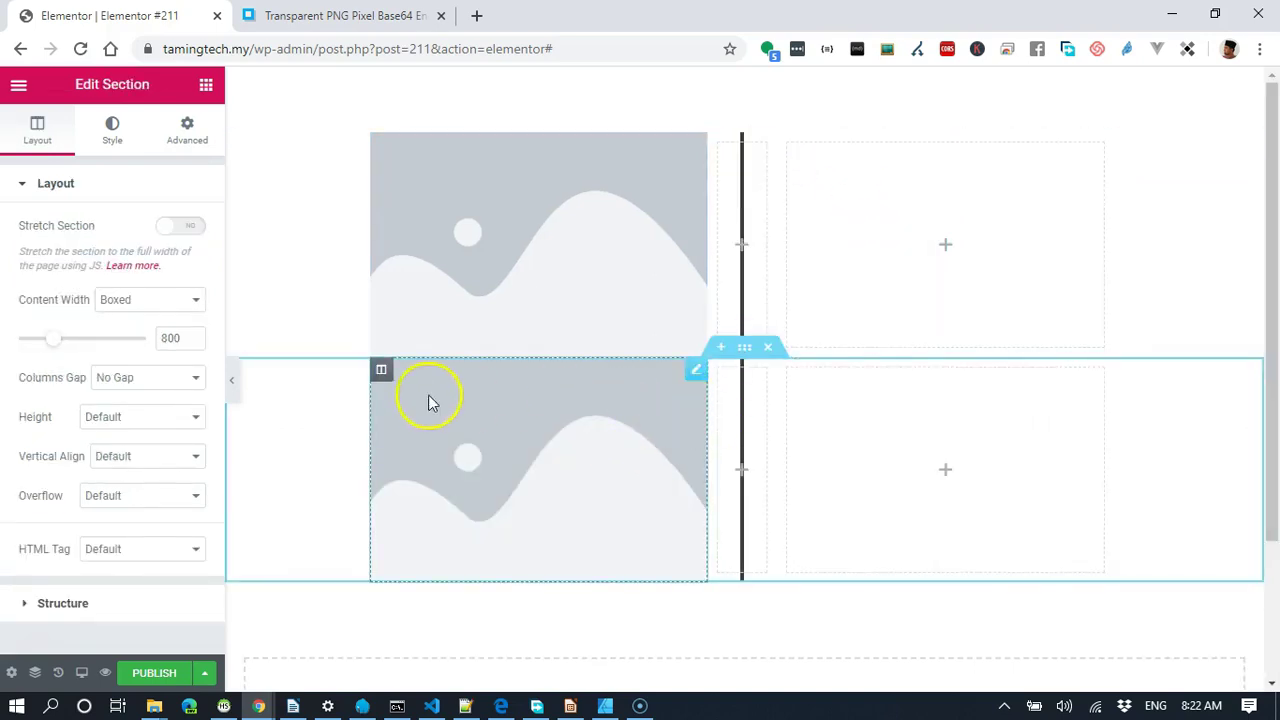
drag(697, 376, 934, 391)
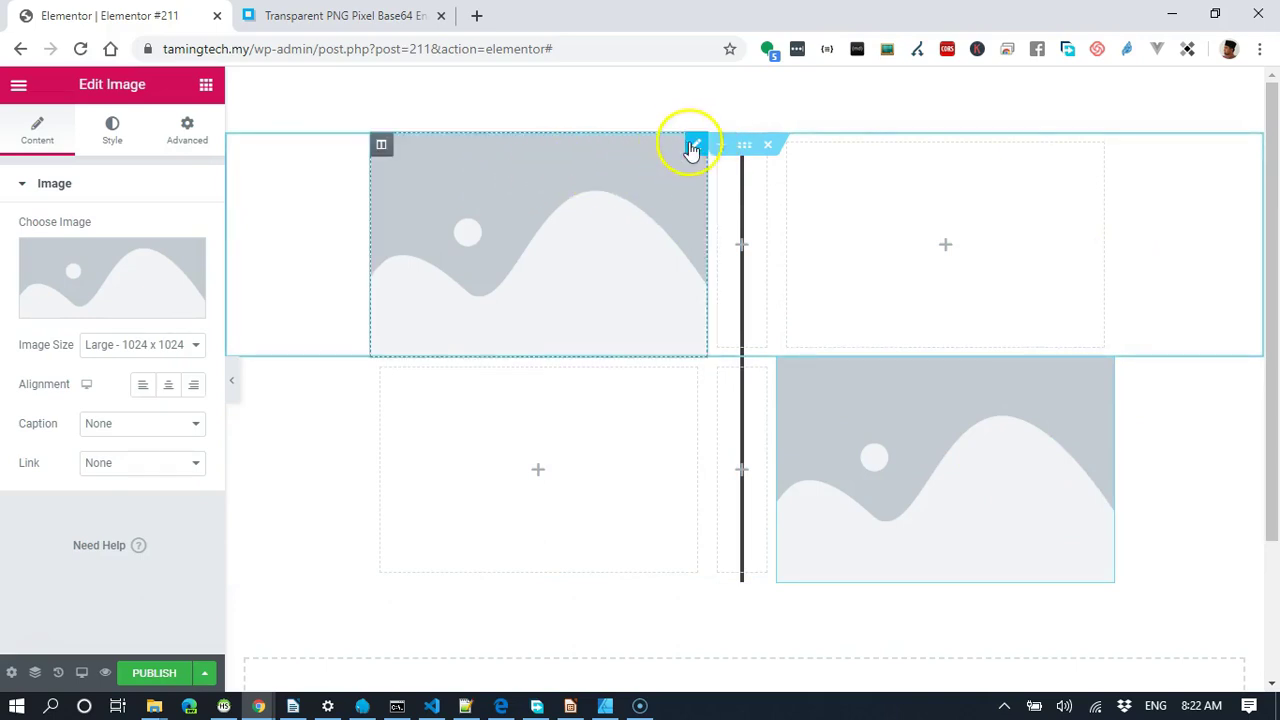
Search the widgets for "box" and add an Author Box below the image in the top section's first column.
click(205, 85)
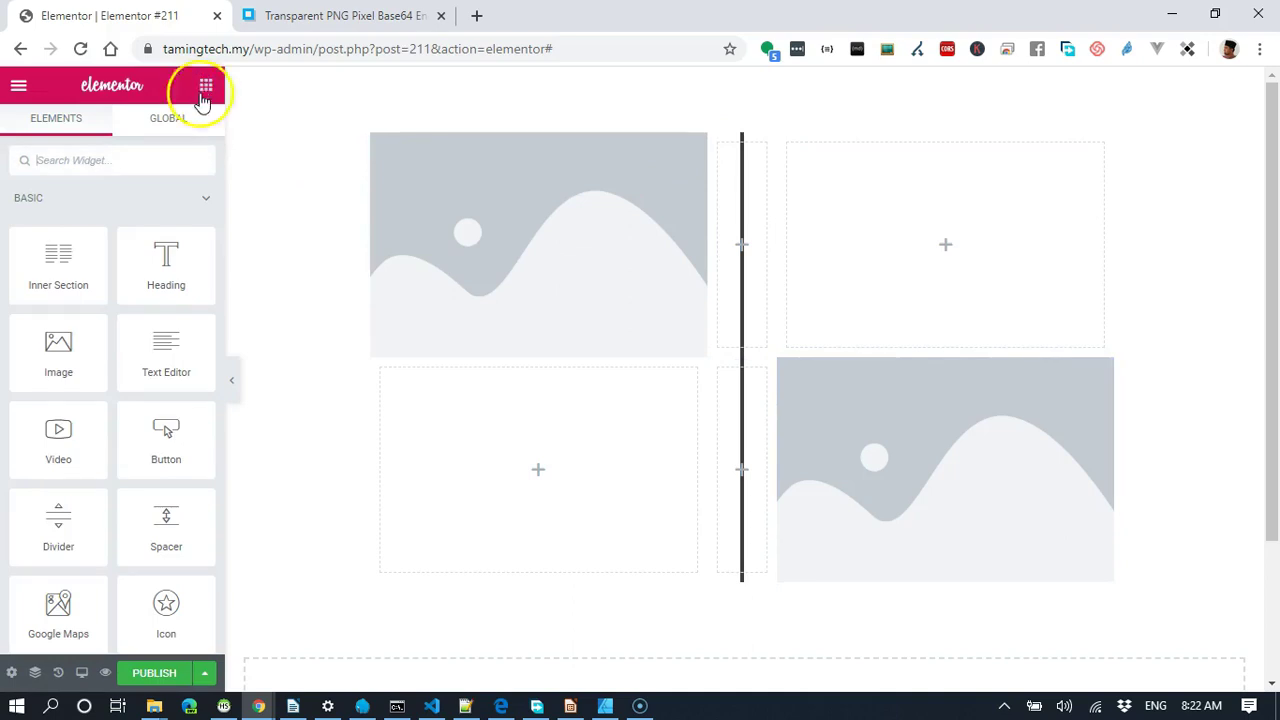
scroll(152, 398, down, 2)
scroll(157, 397, up, 2)
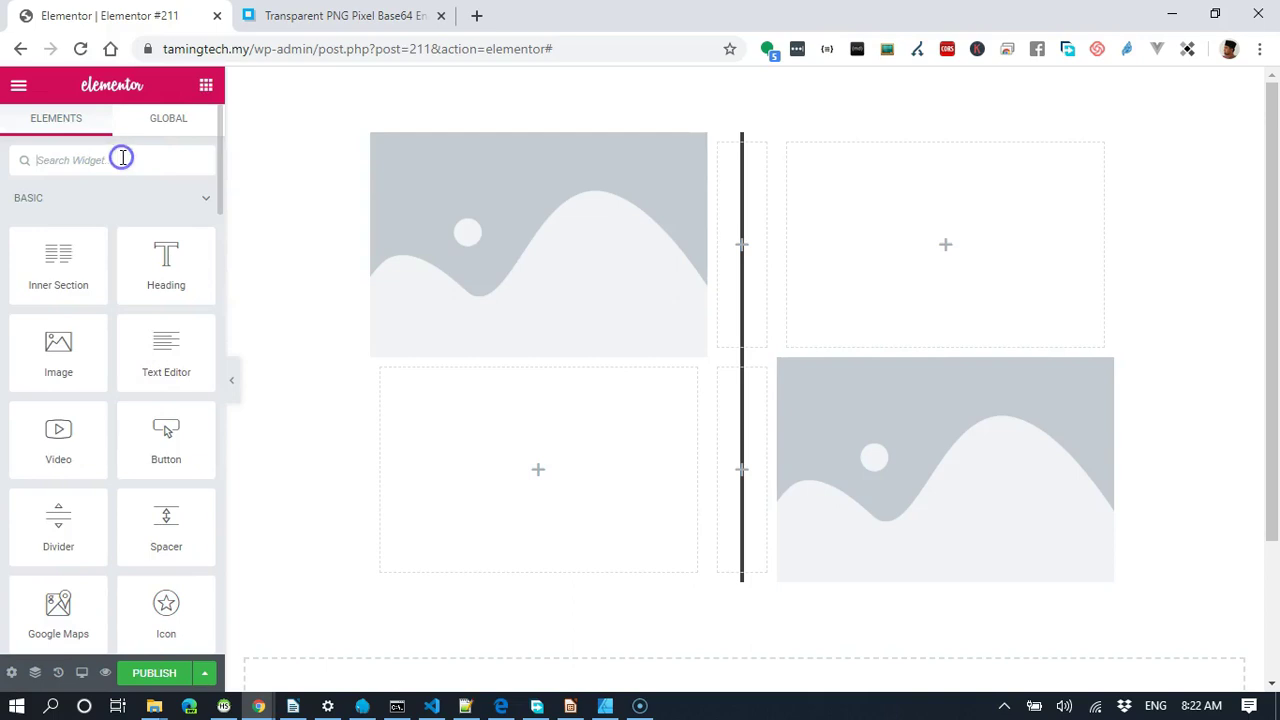
text(col)
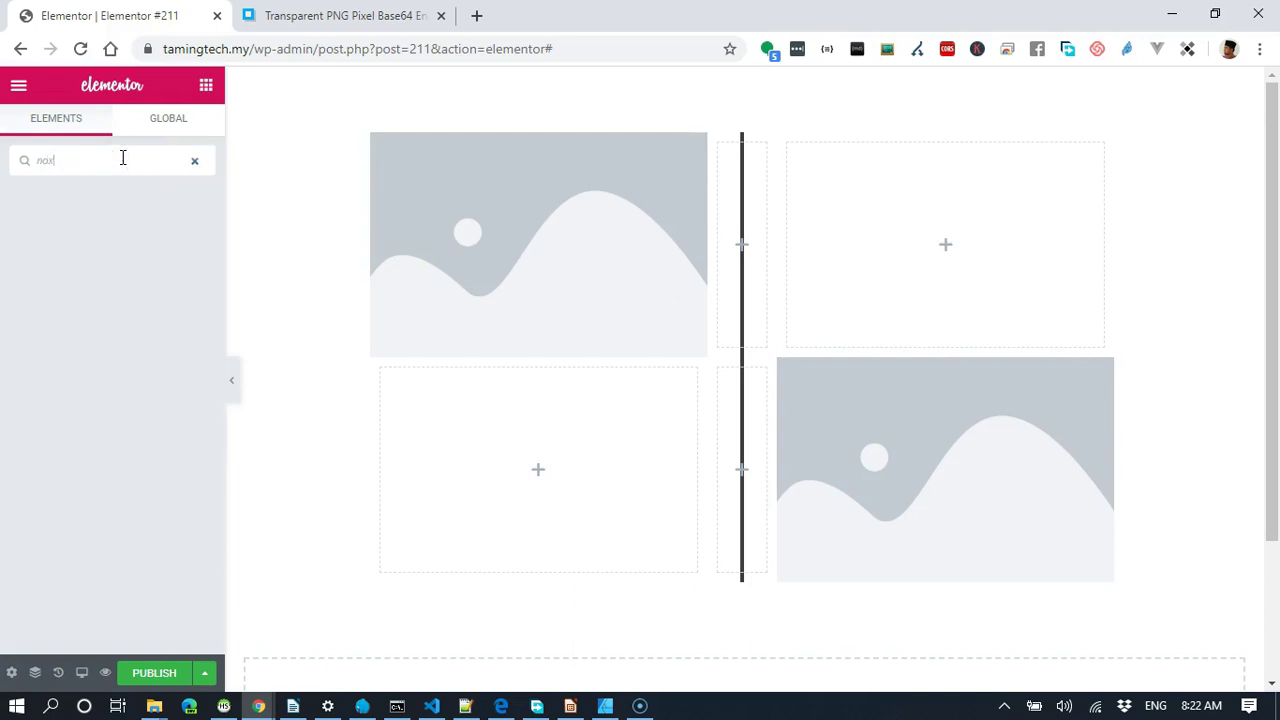
key(BackSpace)
key(BackSpace)
key(BackSpace)
text(box)
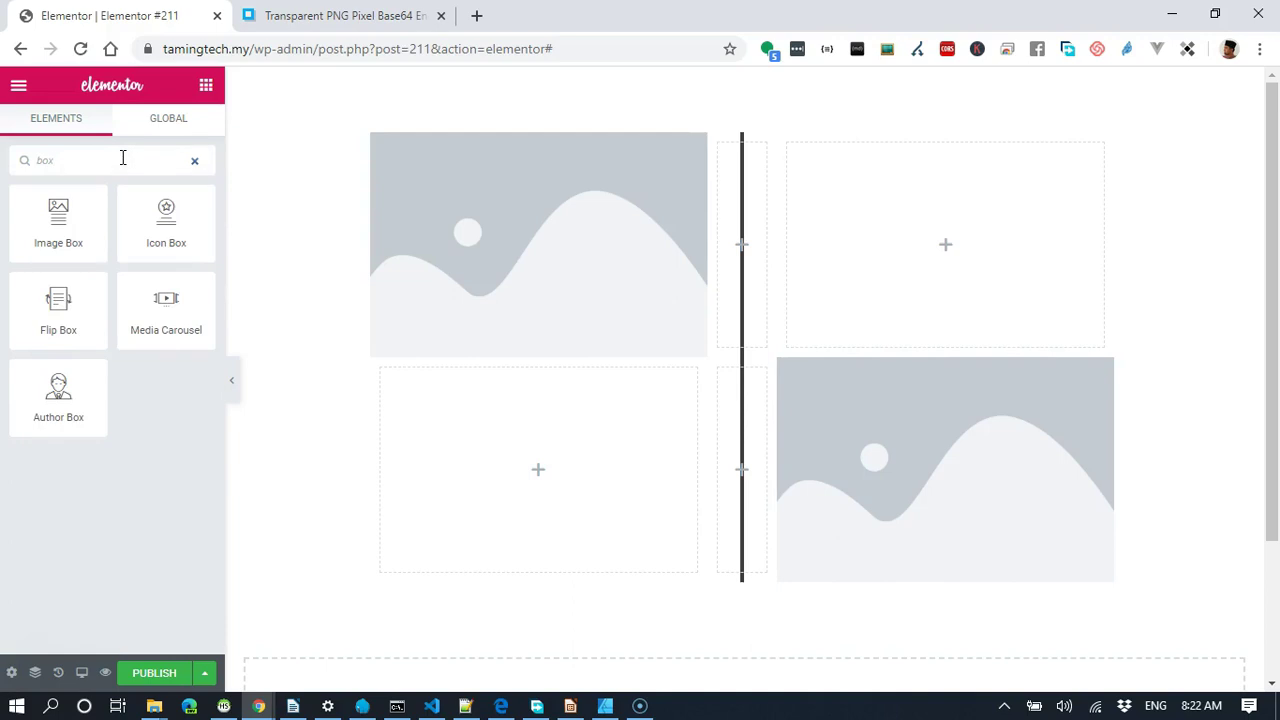
drag(58, 400, 512, 356)
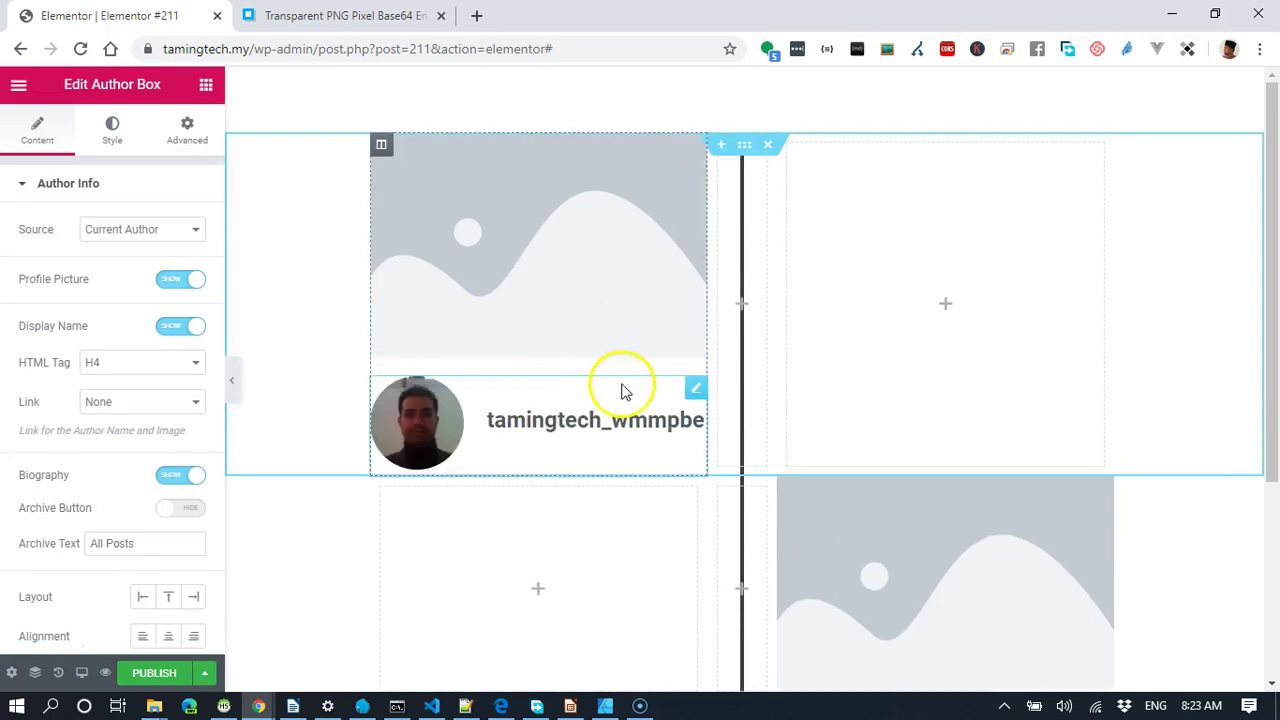
Set the author box's source to Custom and its layout to place the picture above the text.
click(128, 240)
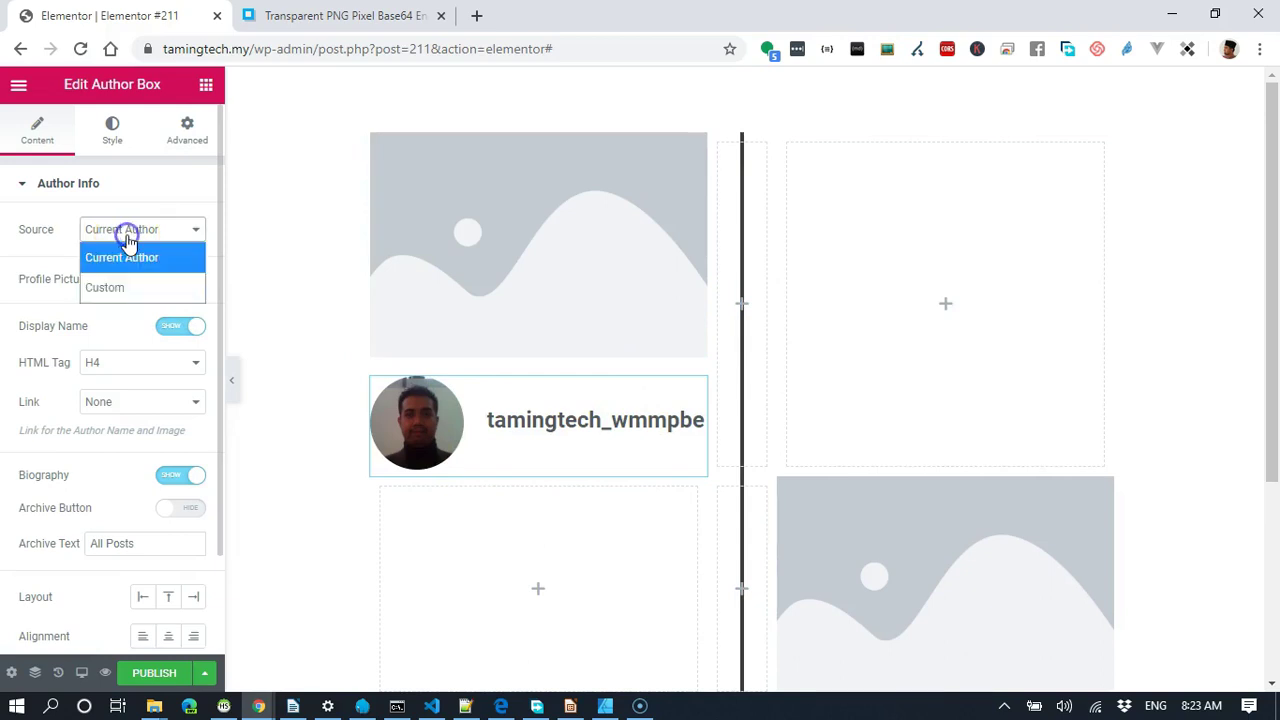
click(135, 290)
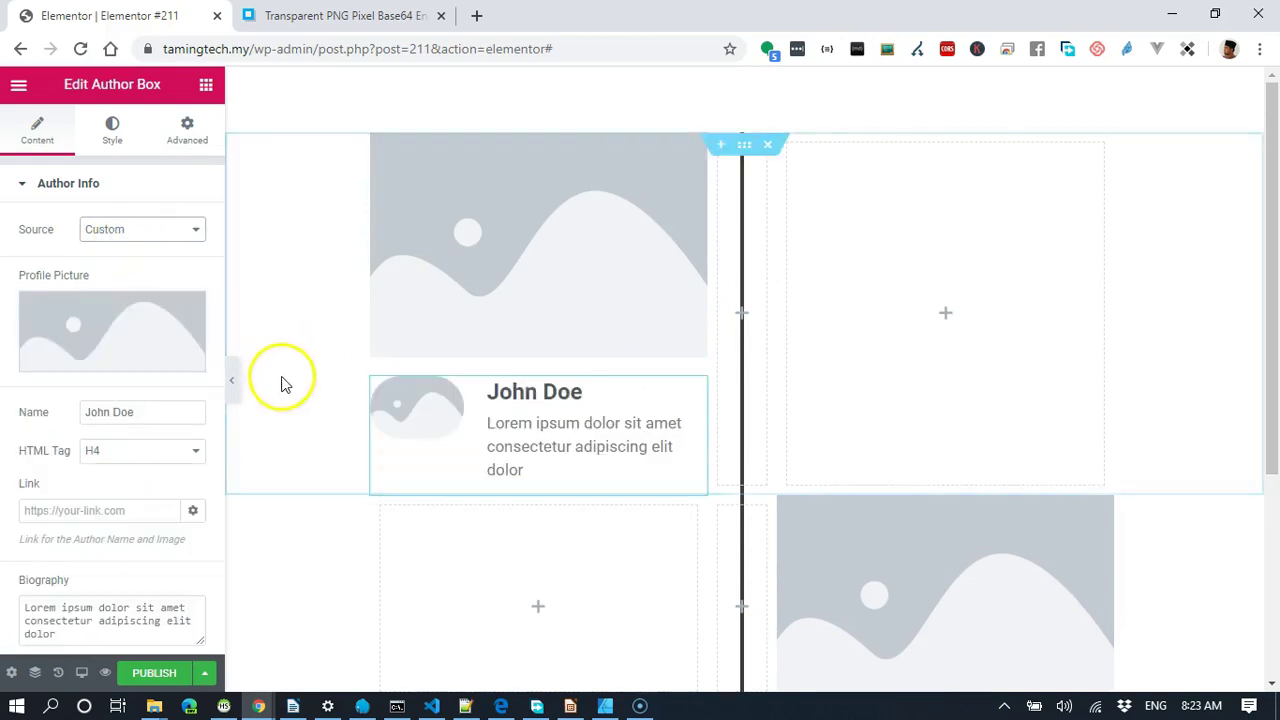
mouse_move(187, 317)
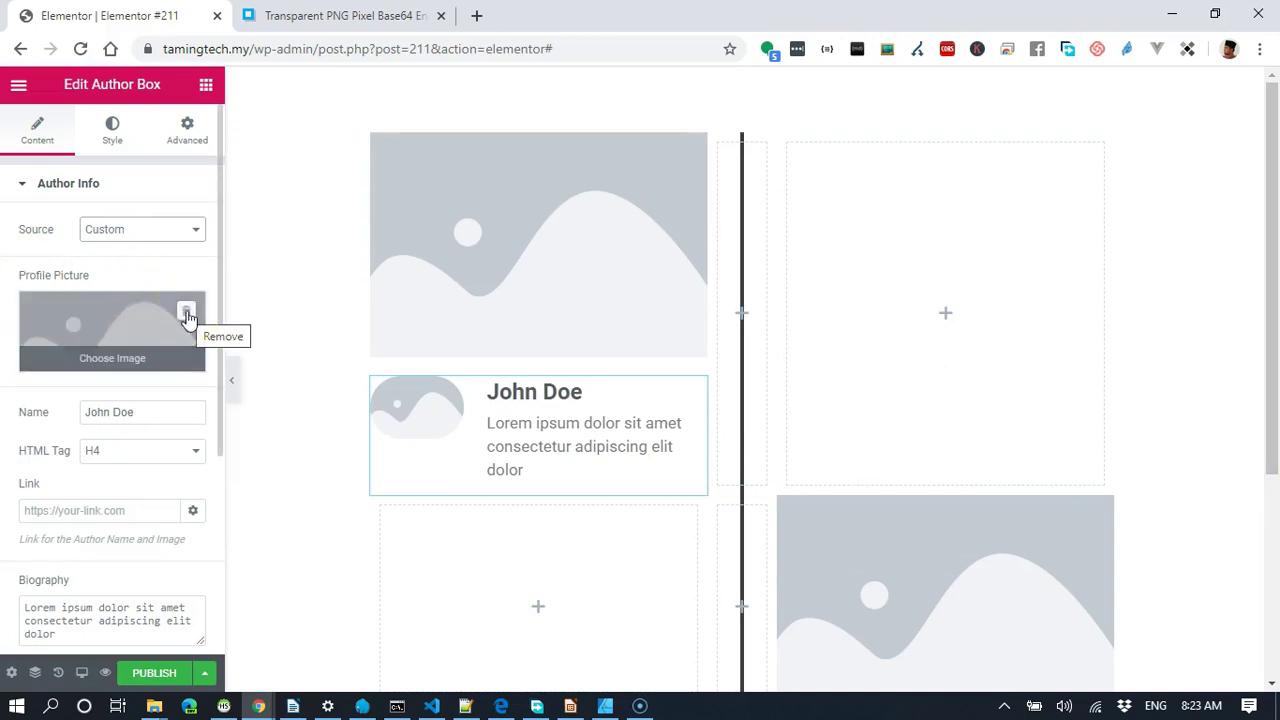
scroll(180, 520, down, 3)
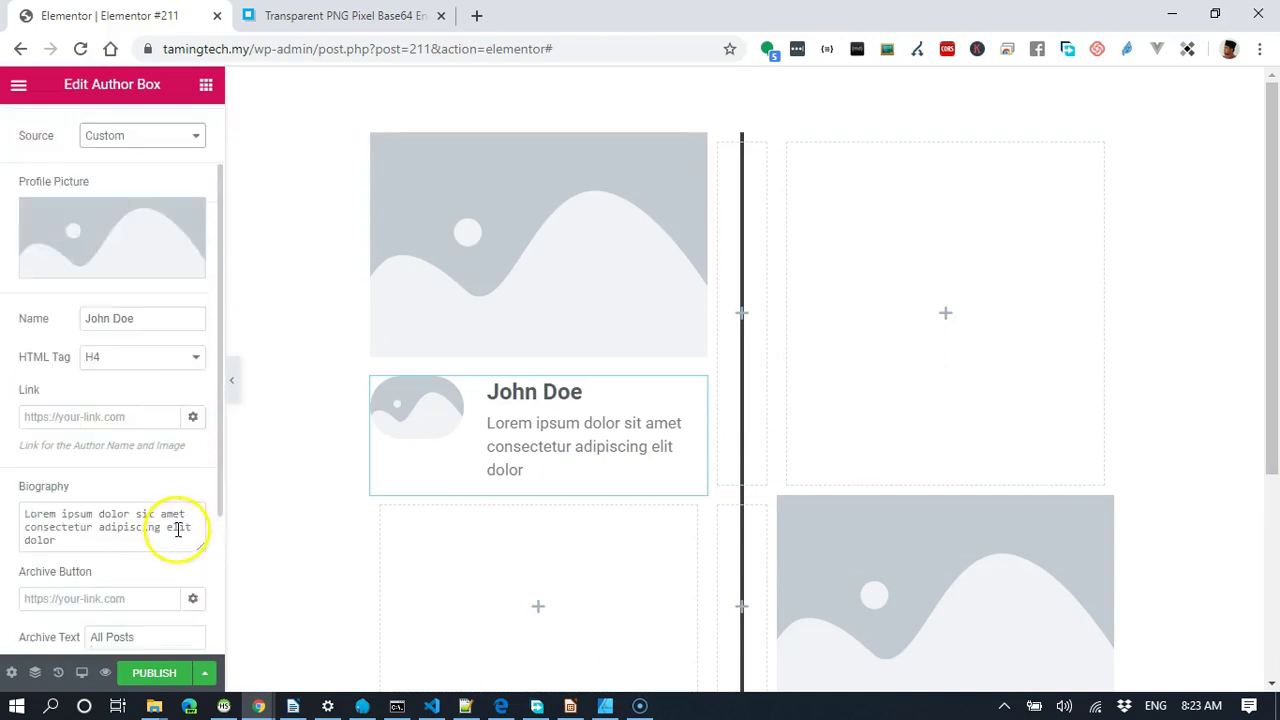
scroll(178, 535, up, 3)
scroll(174, 510, down, 3)
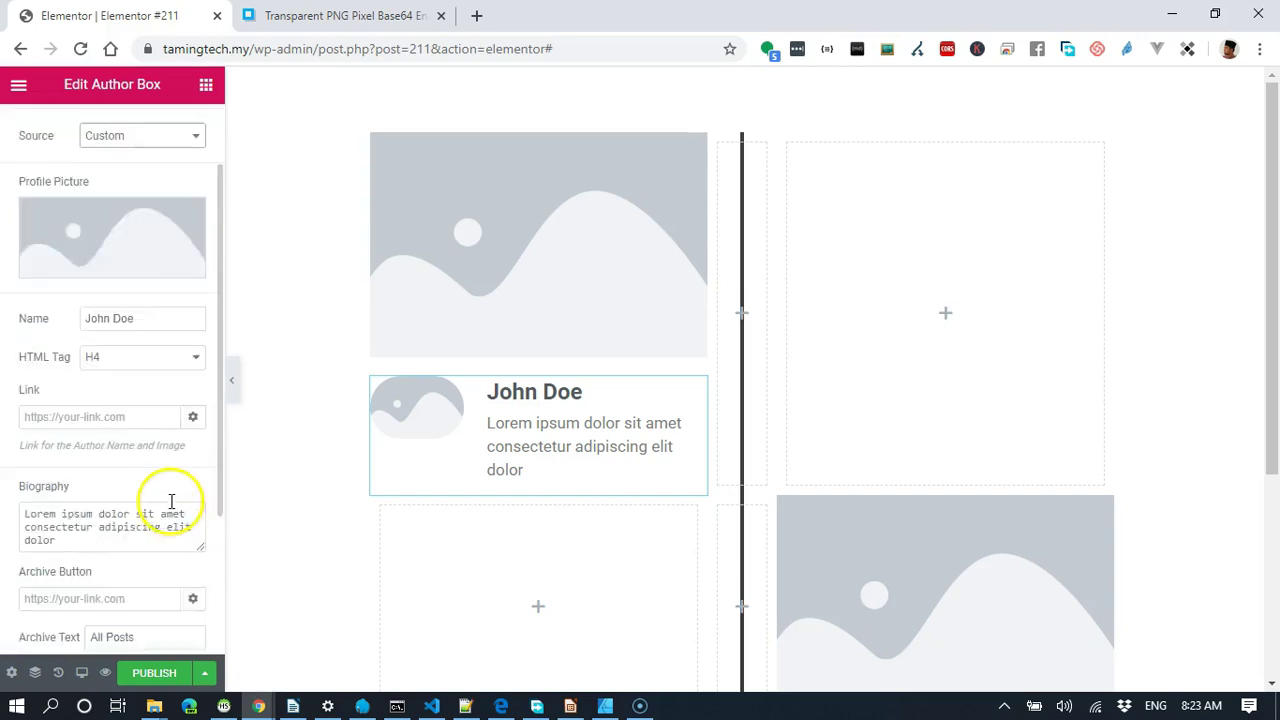
click(168, 479)
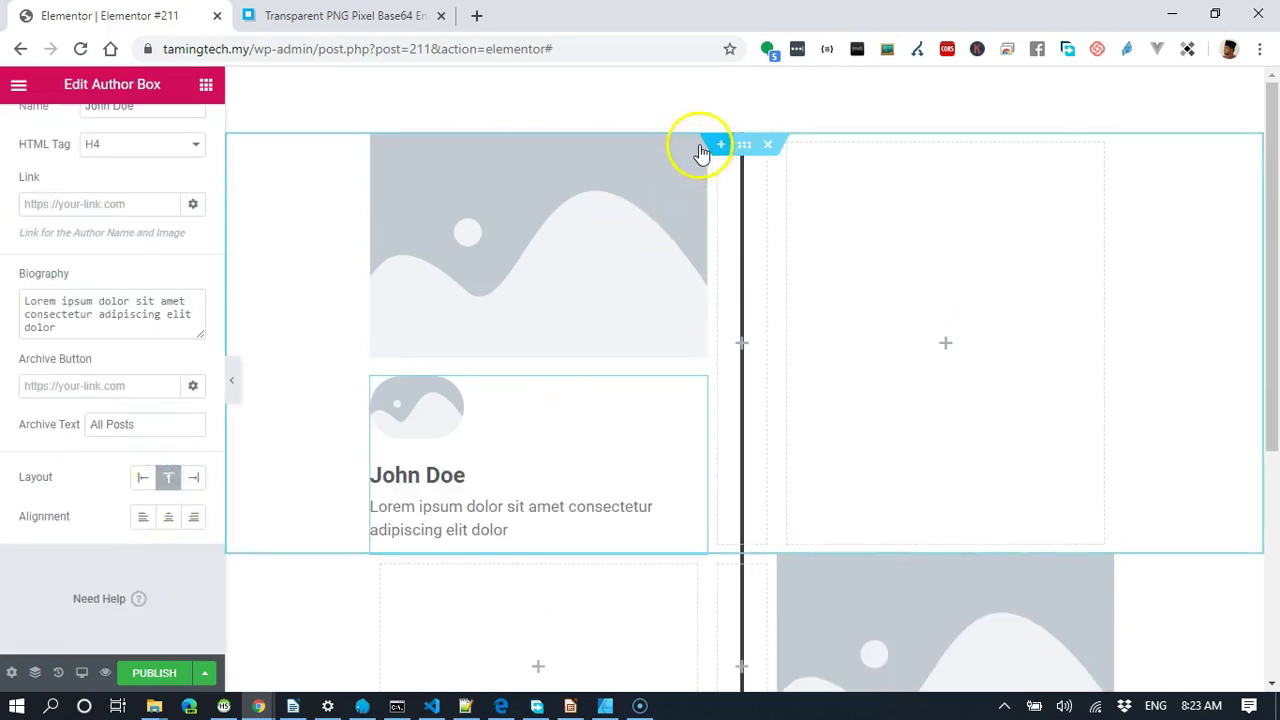
Delete the Image widget above the author box and remove the author box's profile picture.
right_click(694, 144)
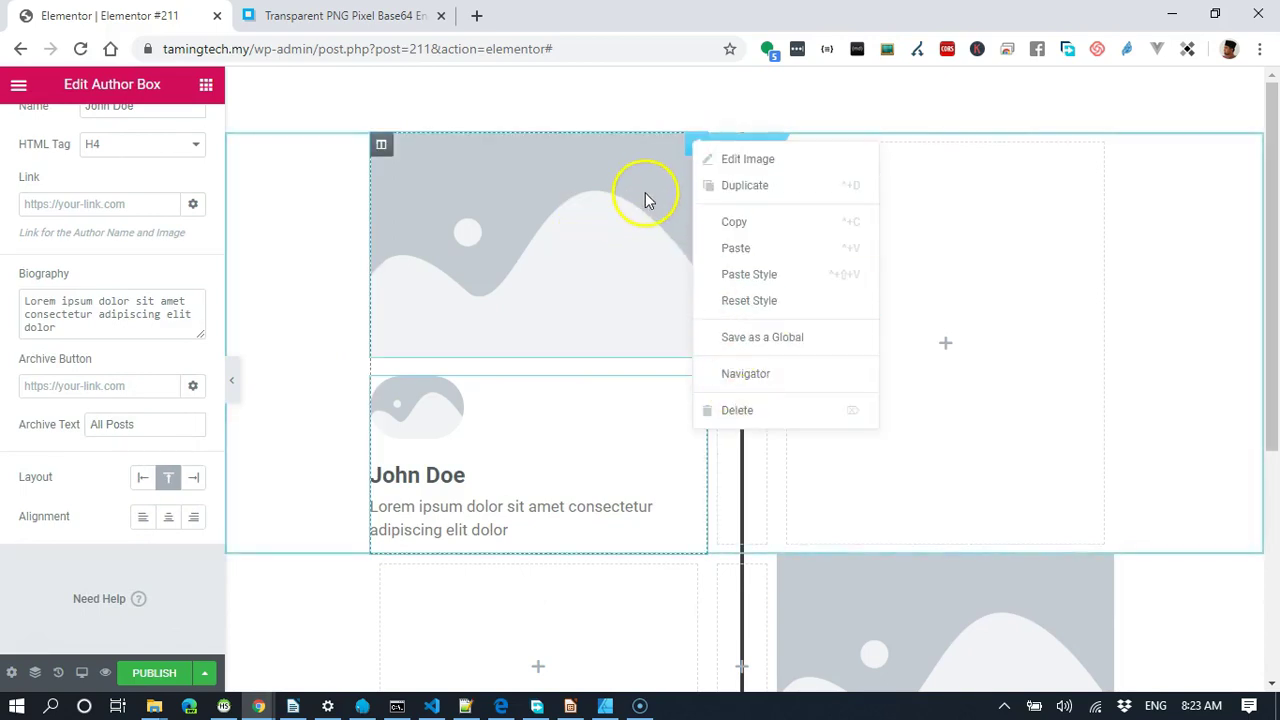
click(754, 410)
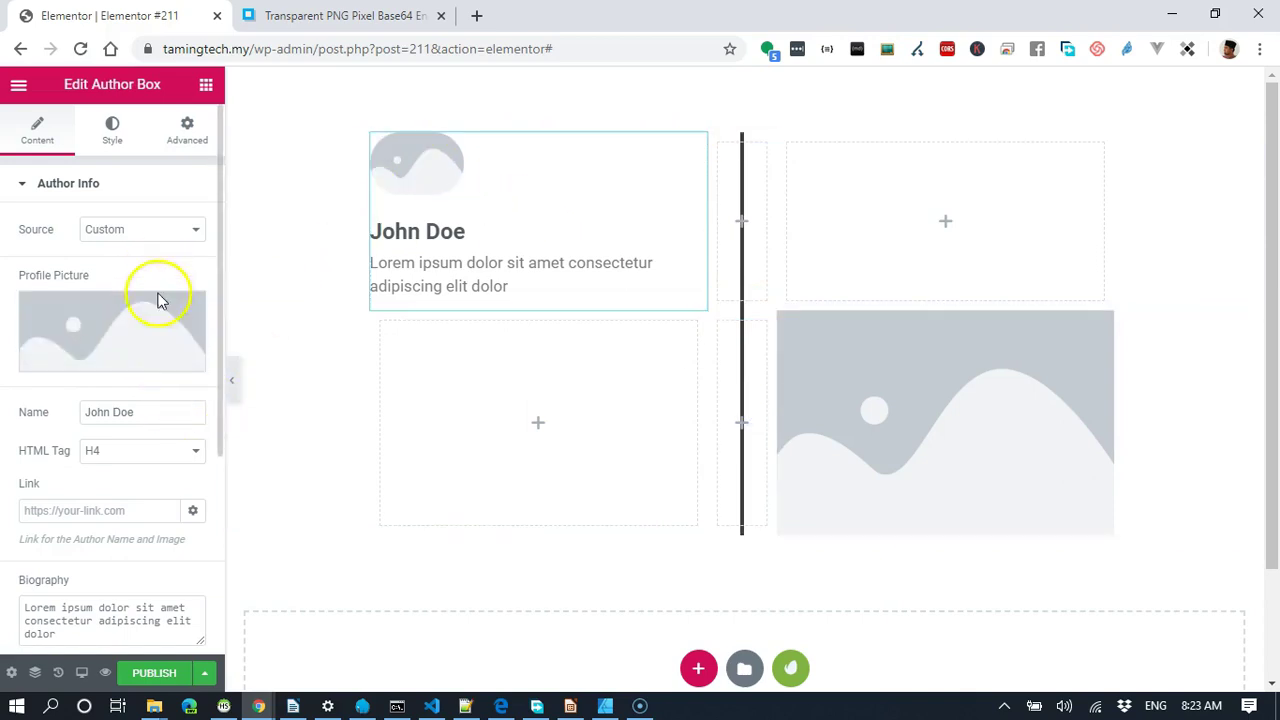
scroll(155, 385, down, 1)
scroll(155, 390, down, 1)
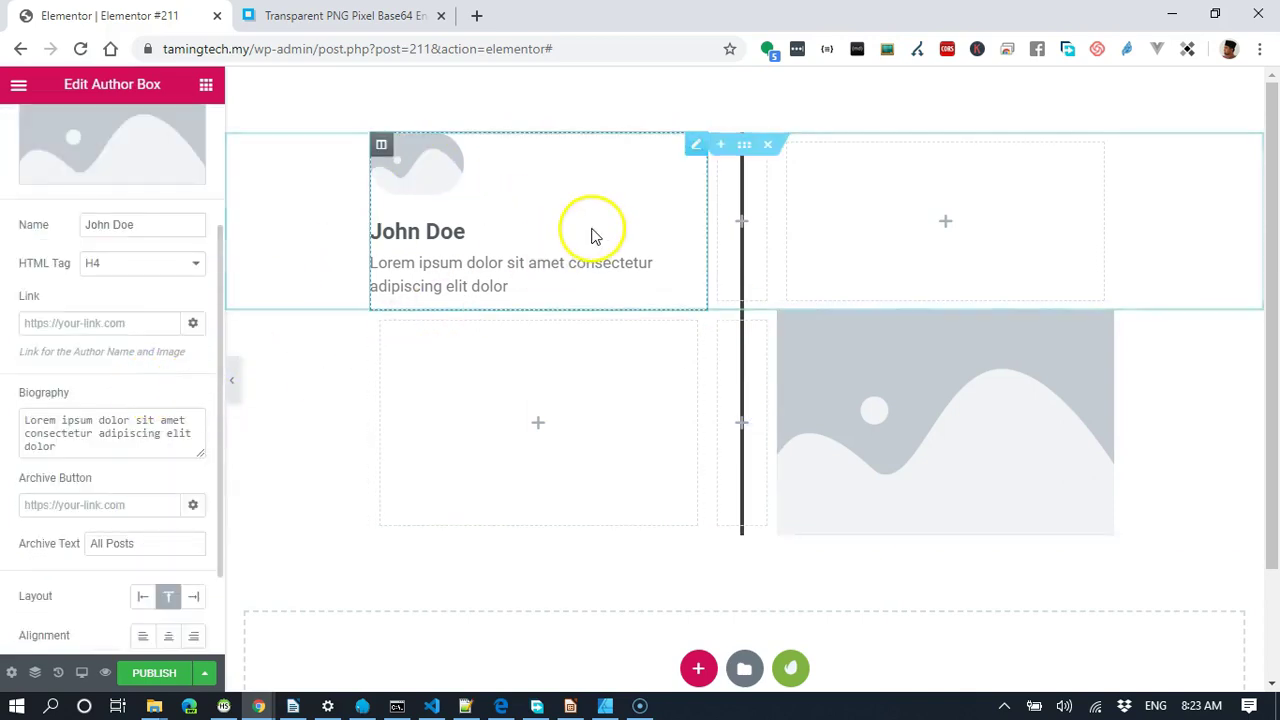
scroll(150, 280, up, 2)
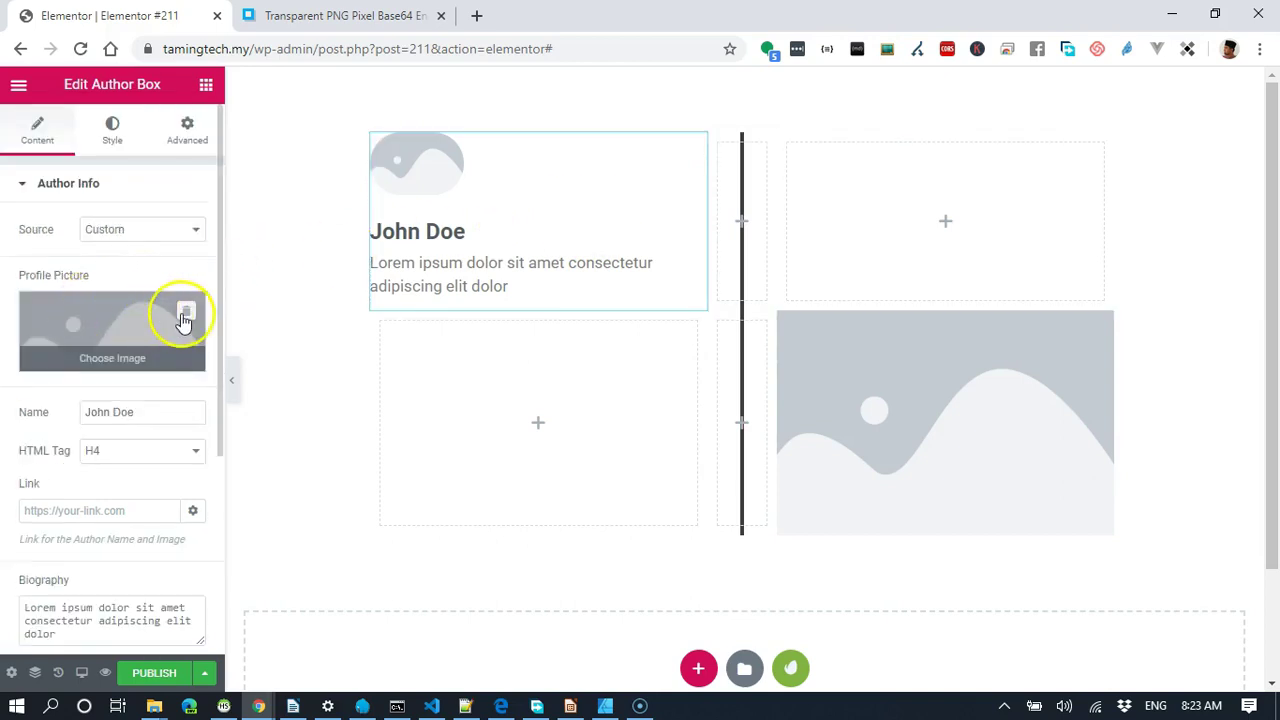
click(186, 314)
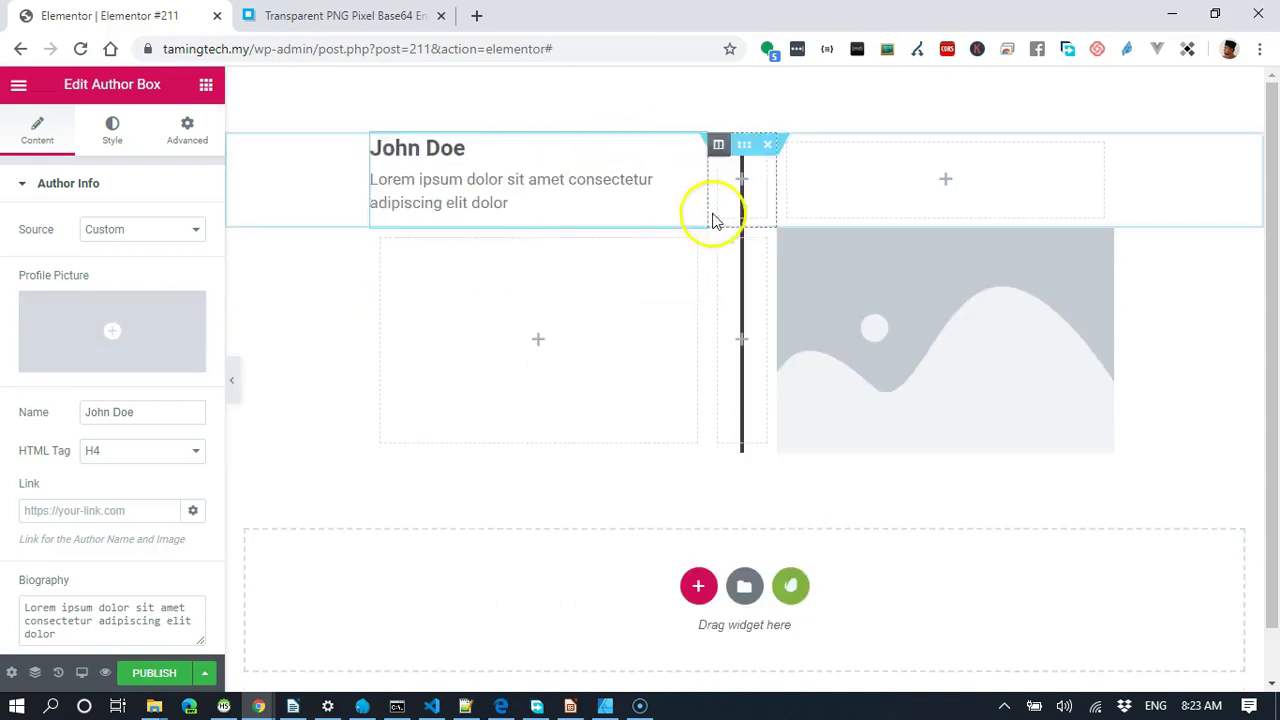
scroll(86, 429, down, 3)
scroll(86, 425, up, 3)
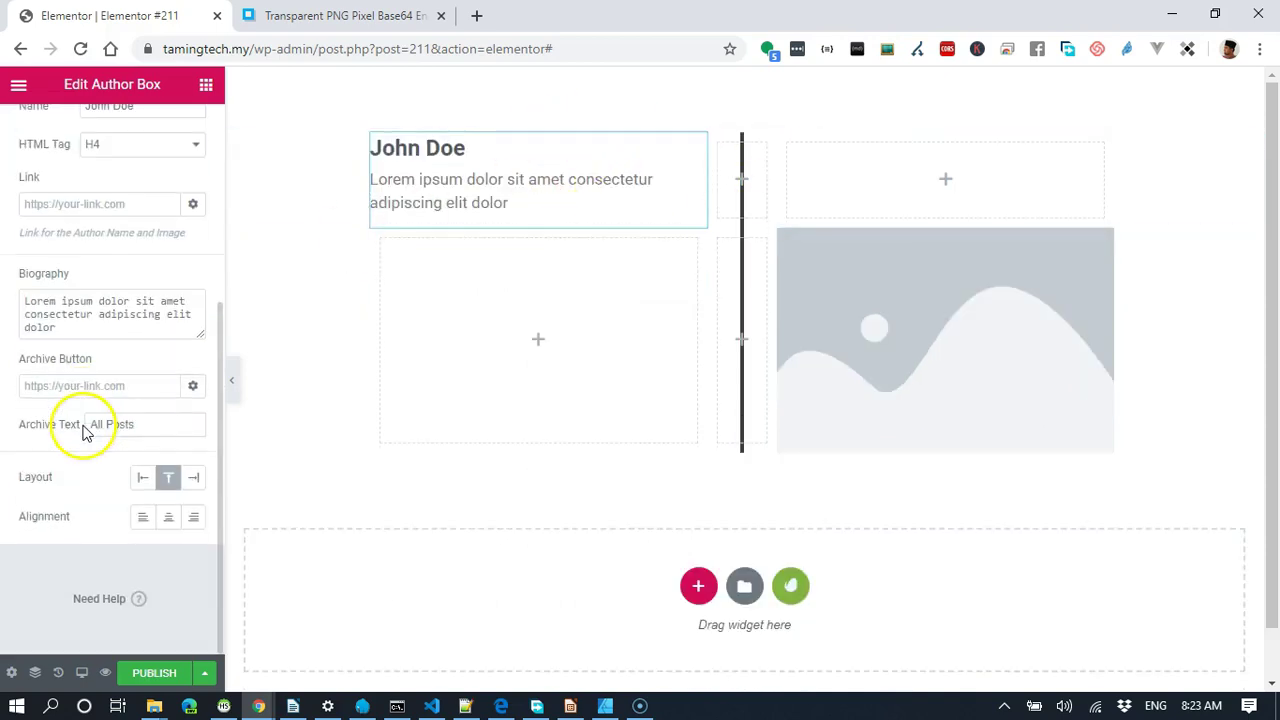
Assign the CSS class timeline-box to the author box.
click(107, 148)
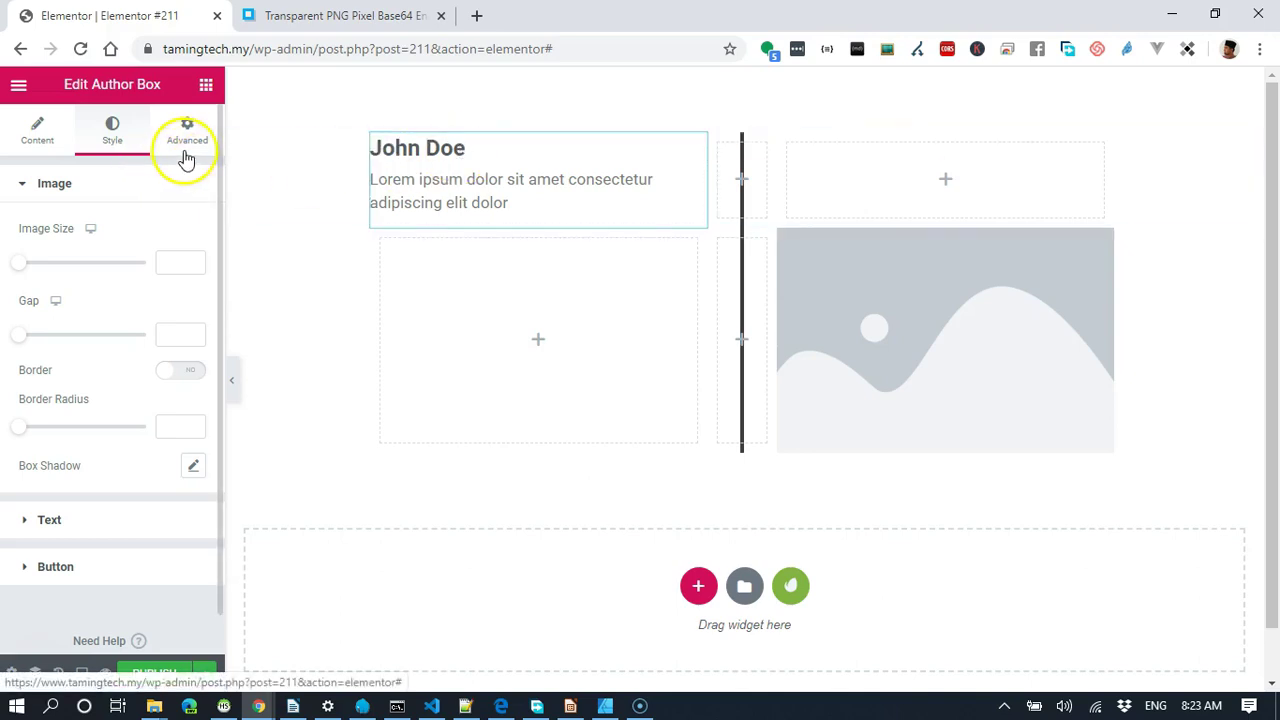
click(433, 153)
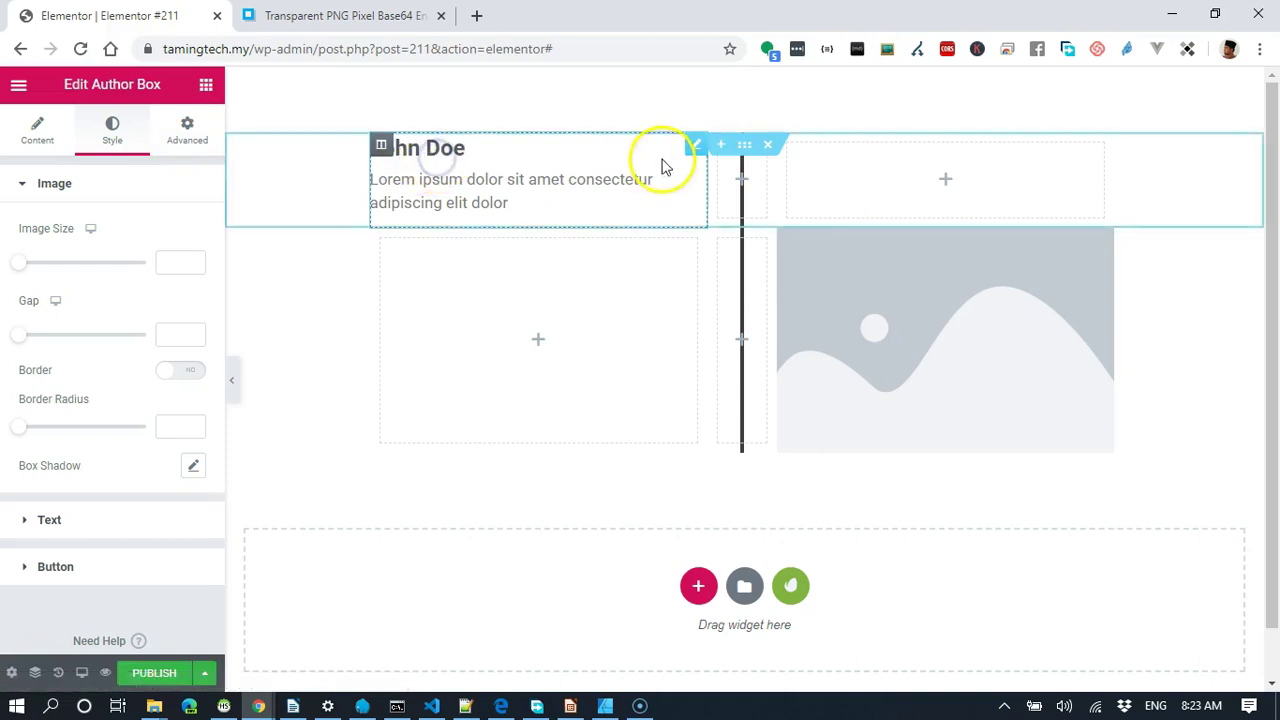
click(694, 142)
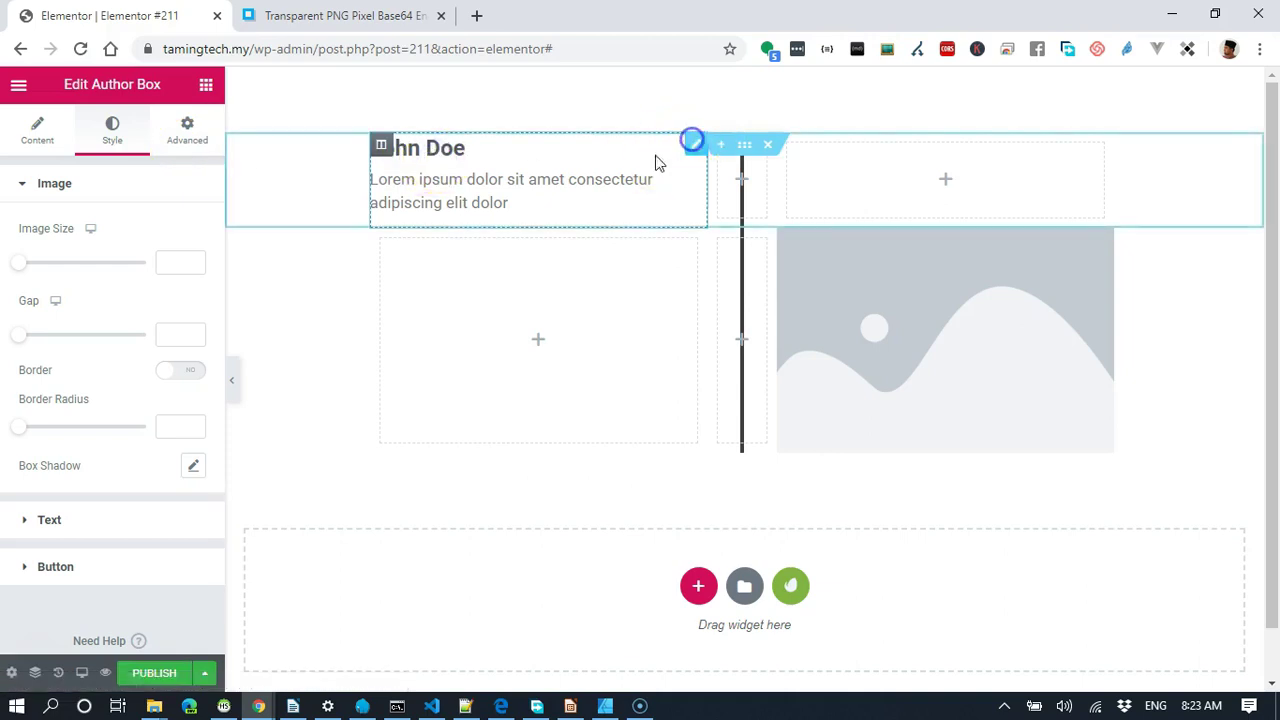
click(188, 135)
scroll(180, 257, down, 3)
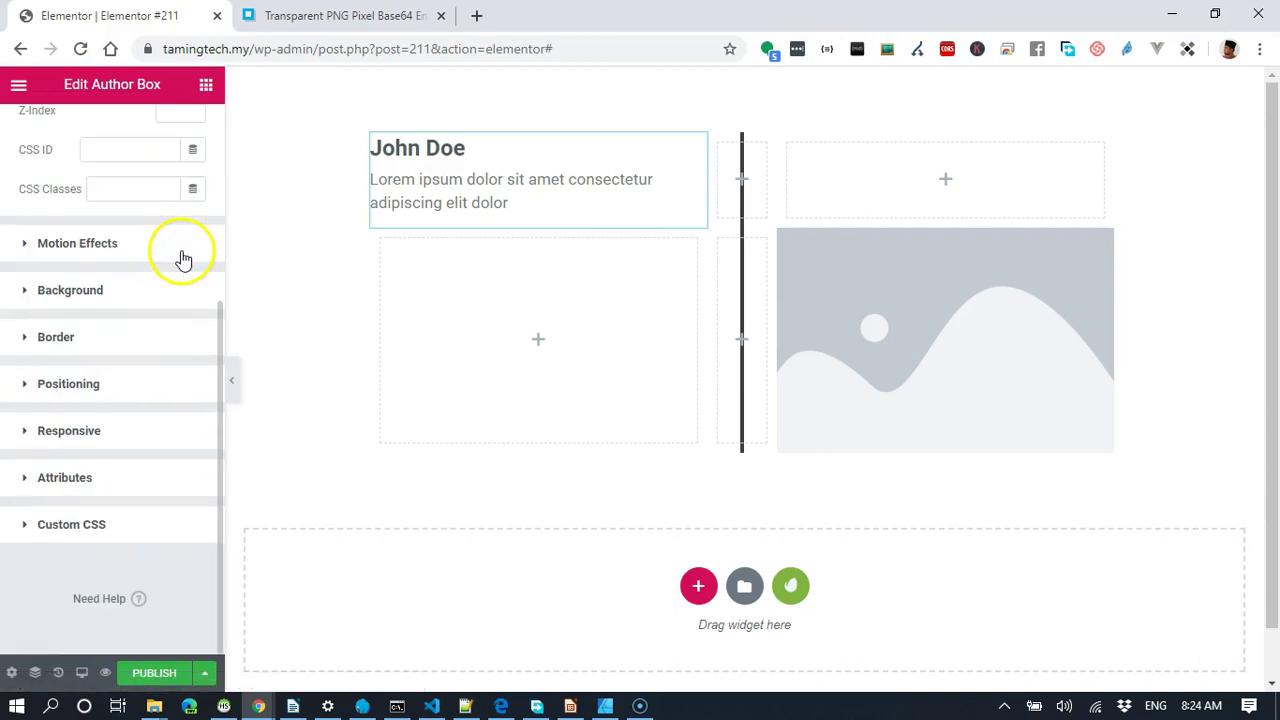
click(108, 524)
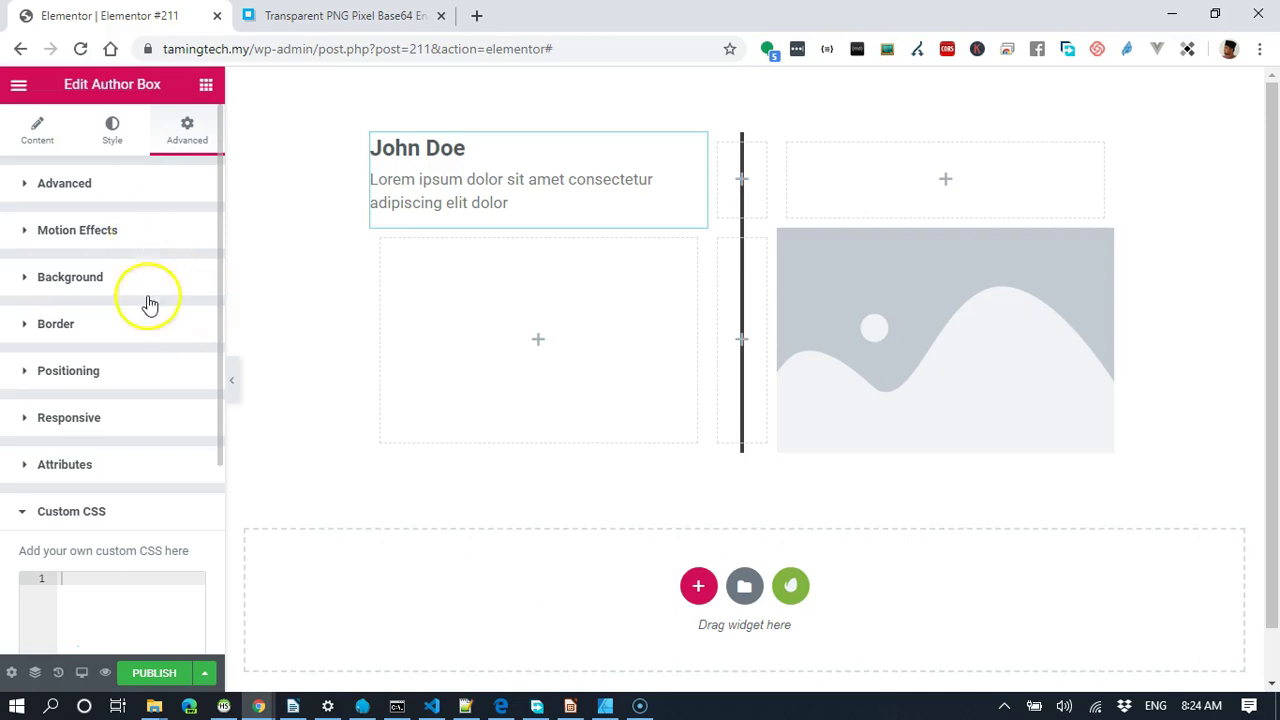
click(157, 197)
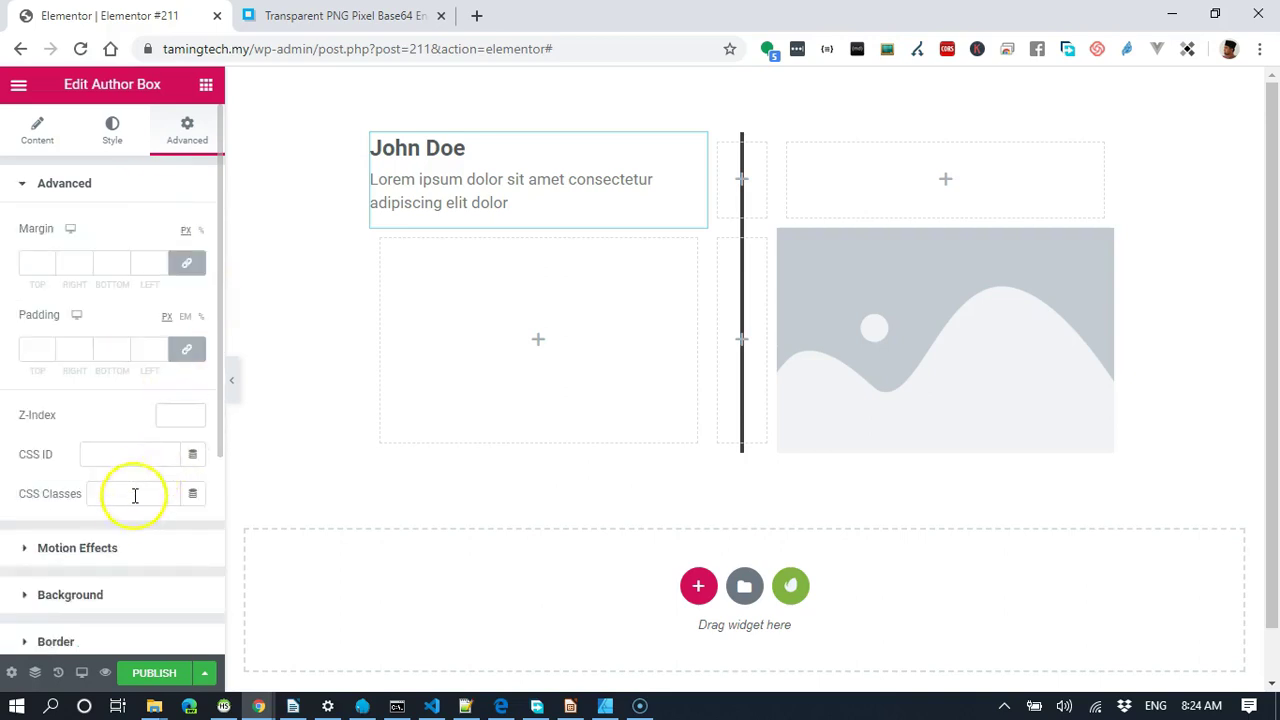
click(127, 503)
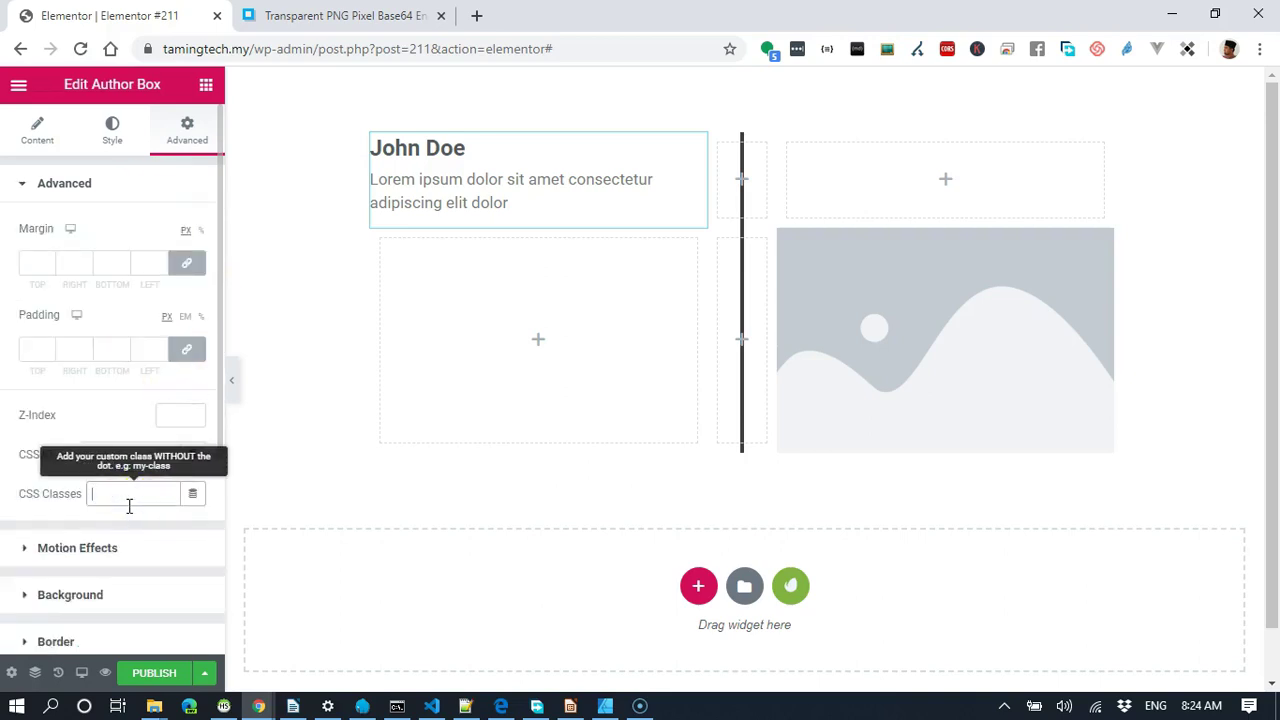
text(timeline-box)
Check the author name's HTML tag and start a custom CSS rule for .timeline-box h4 on the author box.
scroll(128, 506, down, 3)
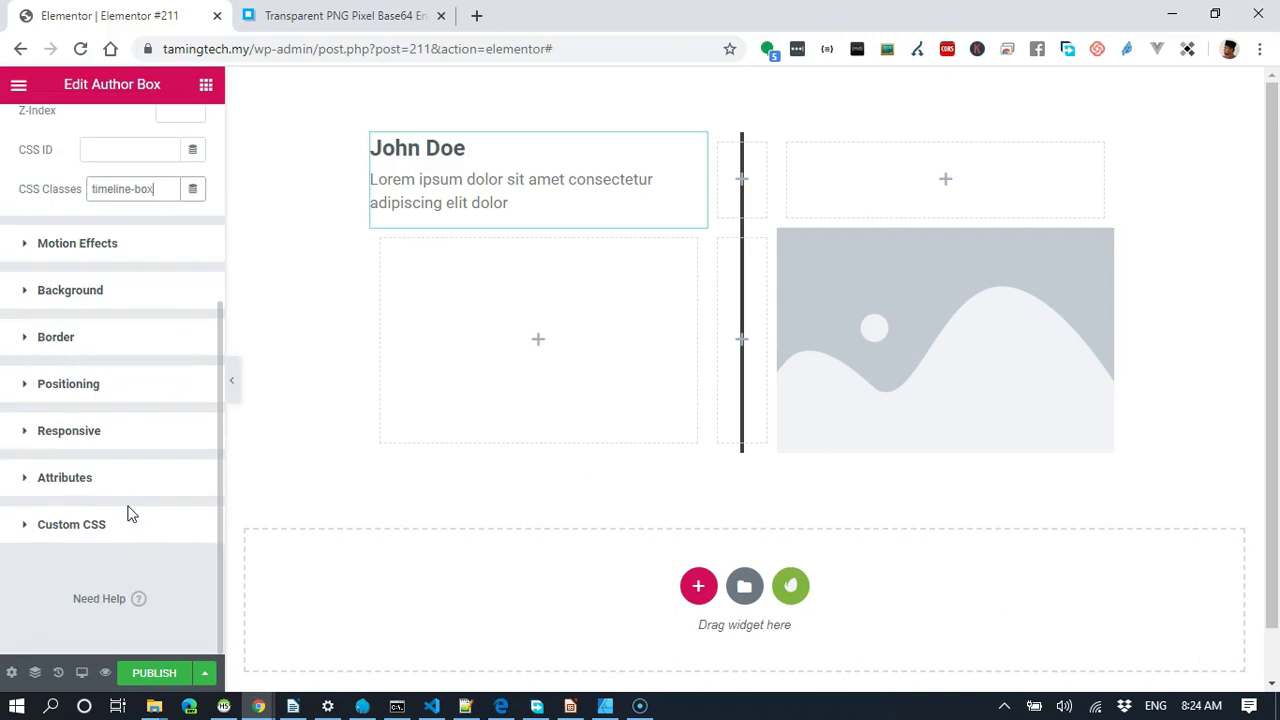
click(115, 527)
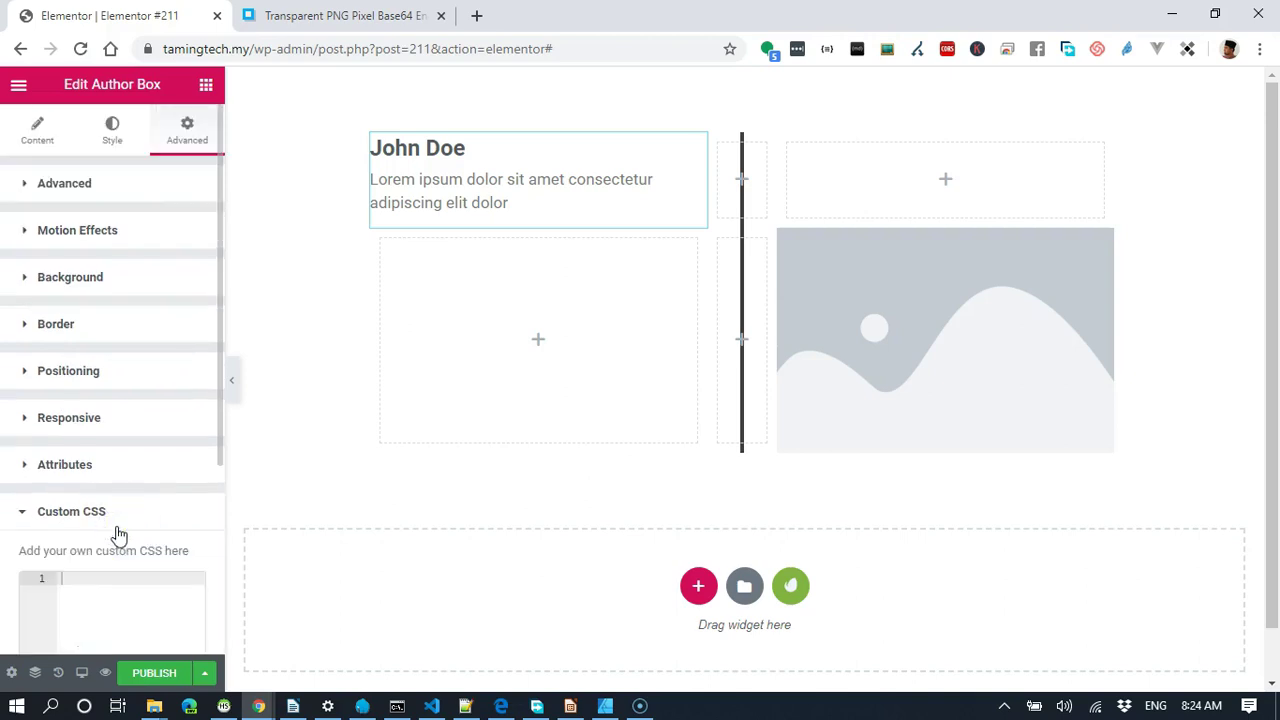
click(38, 128)
click(140, 280)
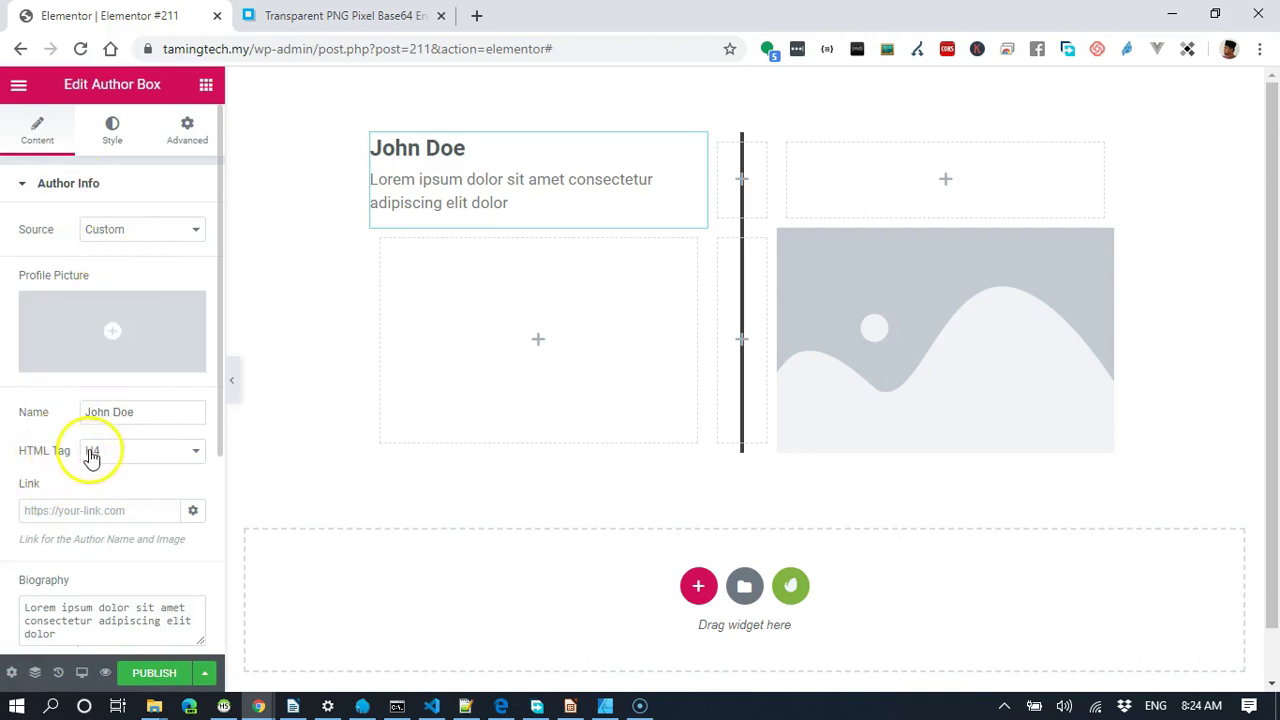
click(190, 132)
scroll(190, 368, down, 3)
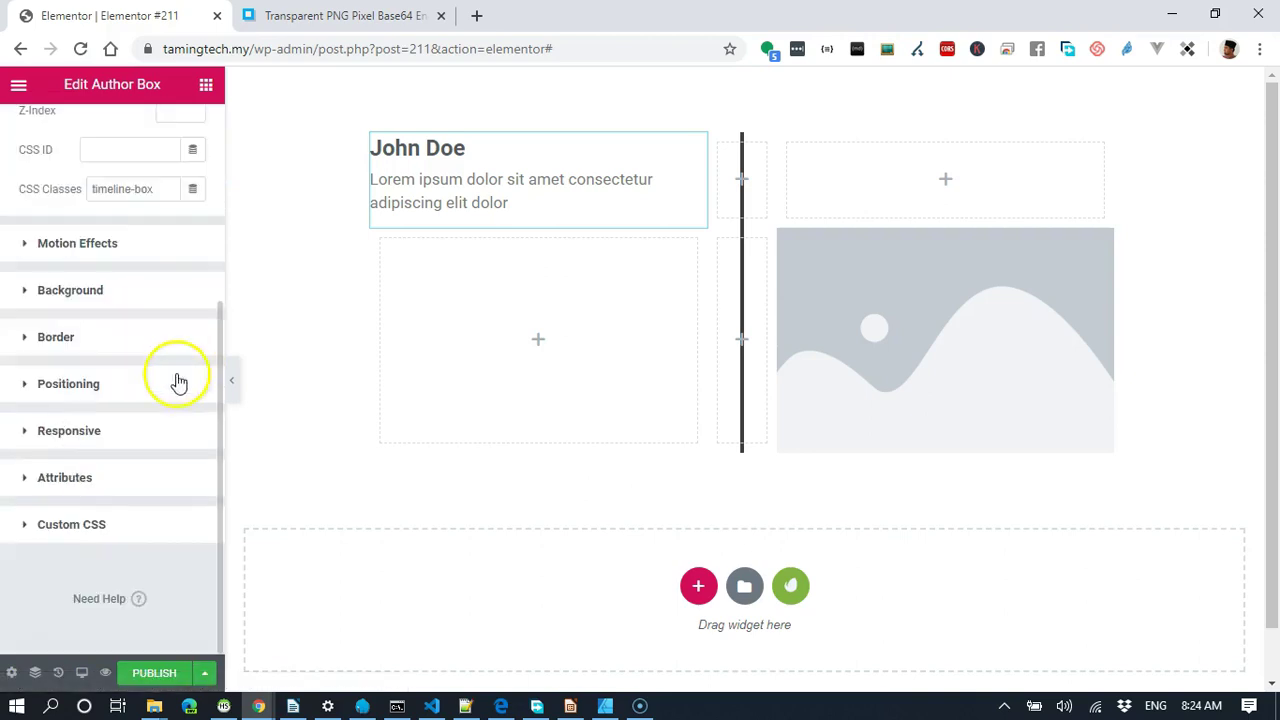
click(149, 527)
click(143, 600)
text(.)
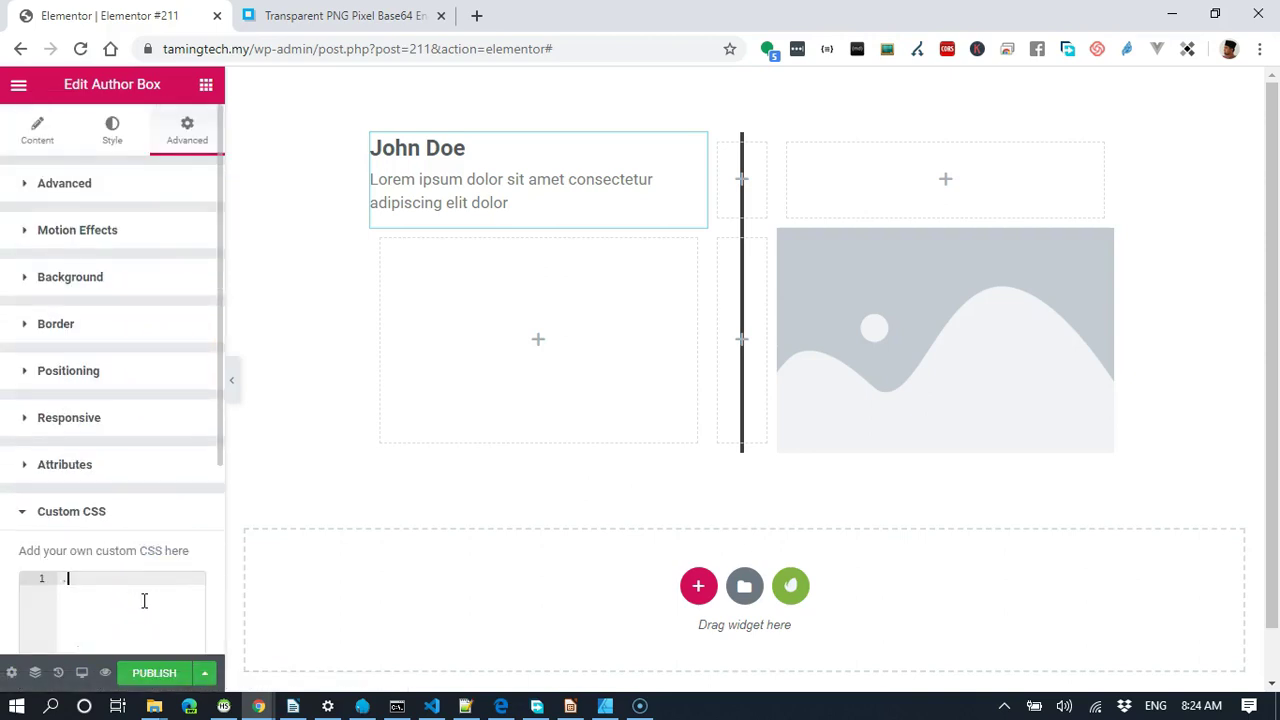
text(timeline-box h4 {)
key(Return)
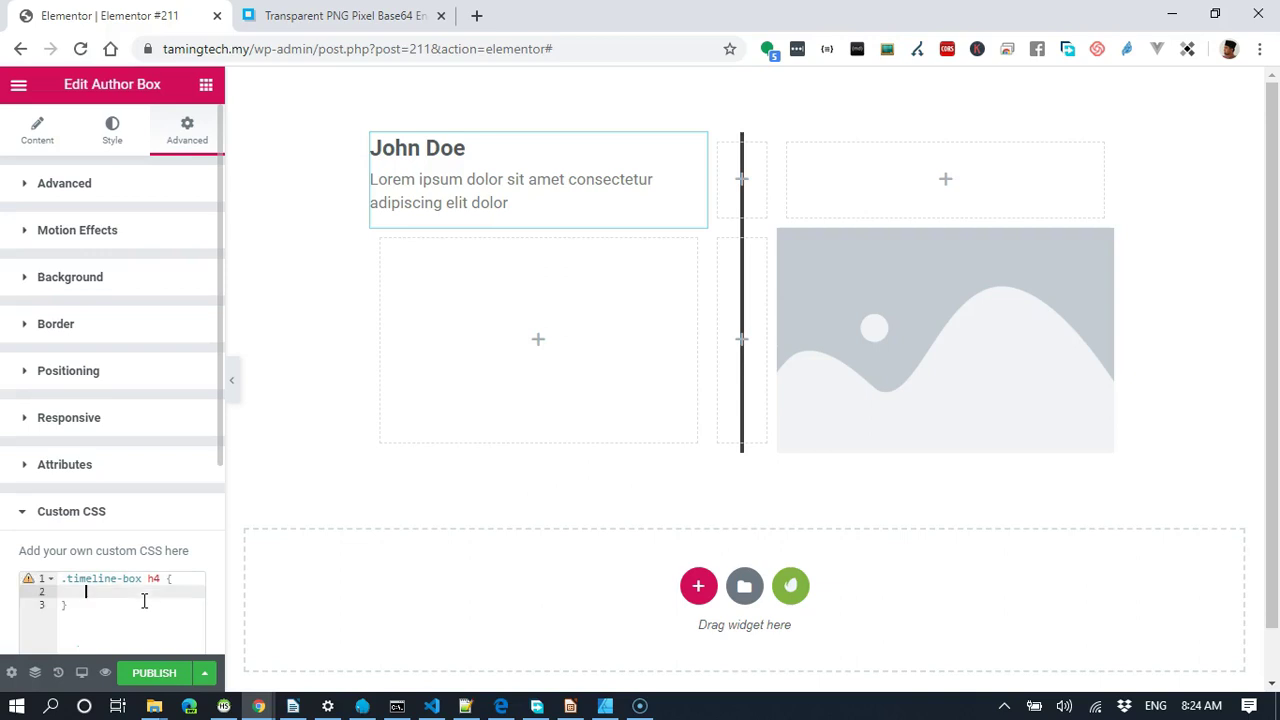
Add a background-color of #ccc to the .timeline-box h4 rule.
text(backgr)
key(Down)
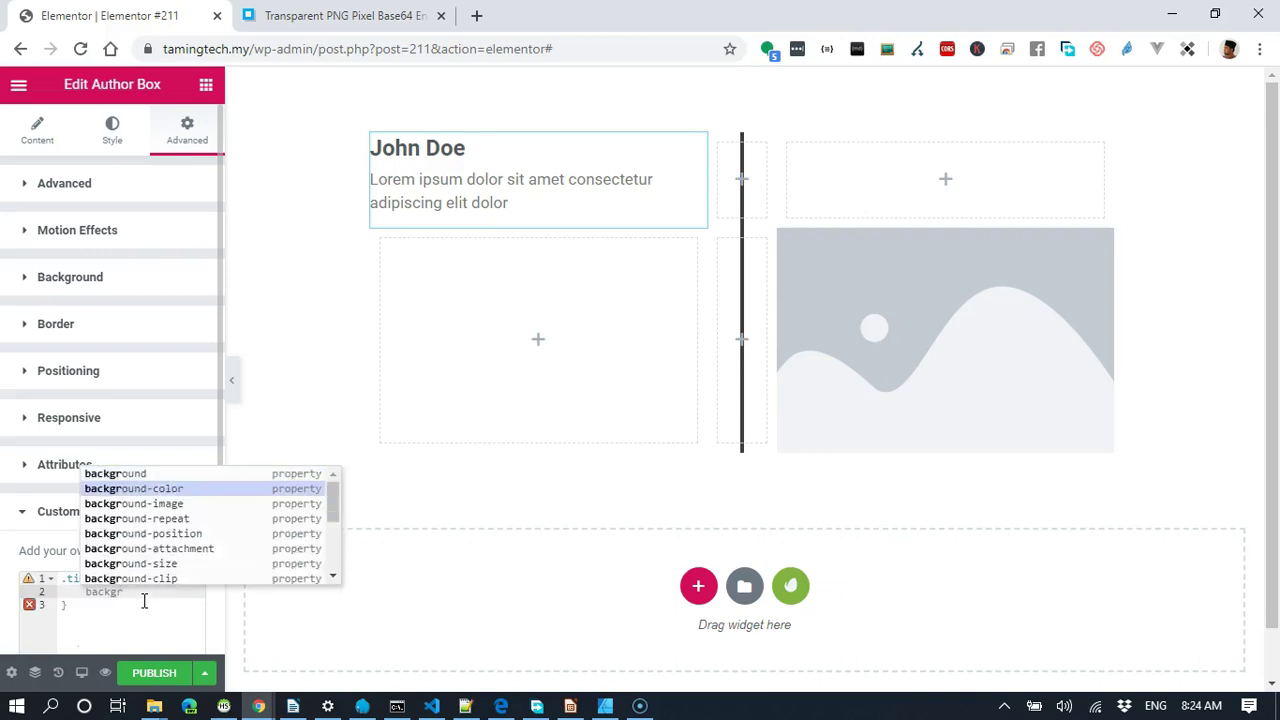
key(Return)
text(#)
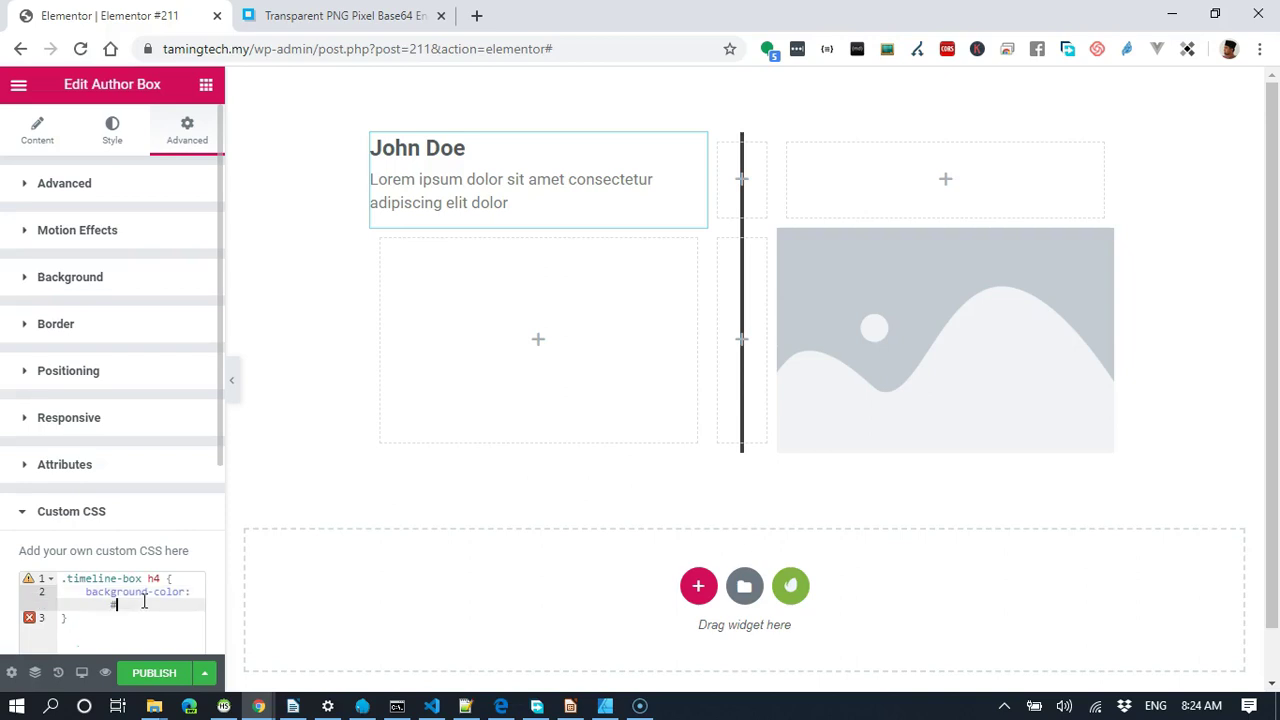
text(ccc)
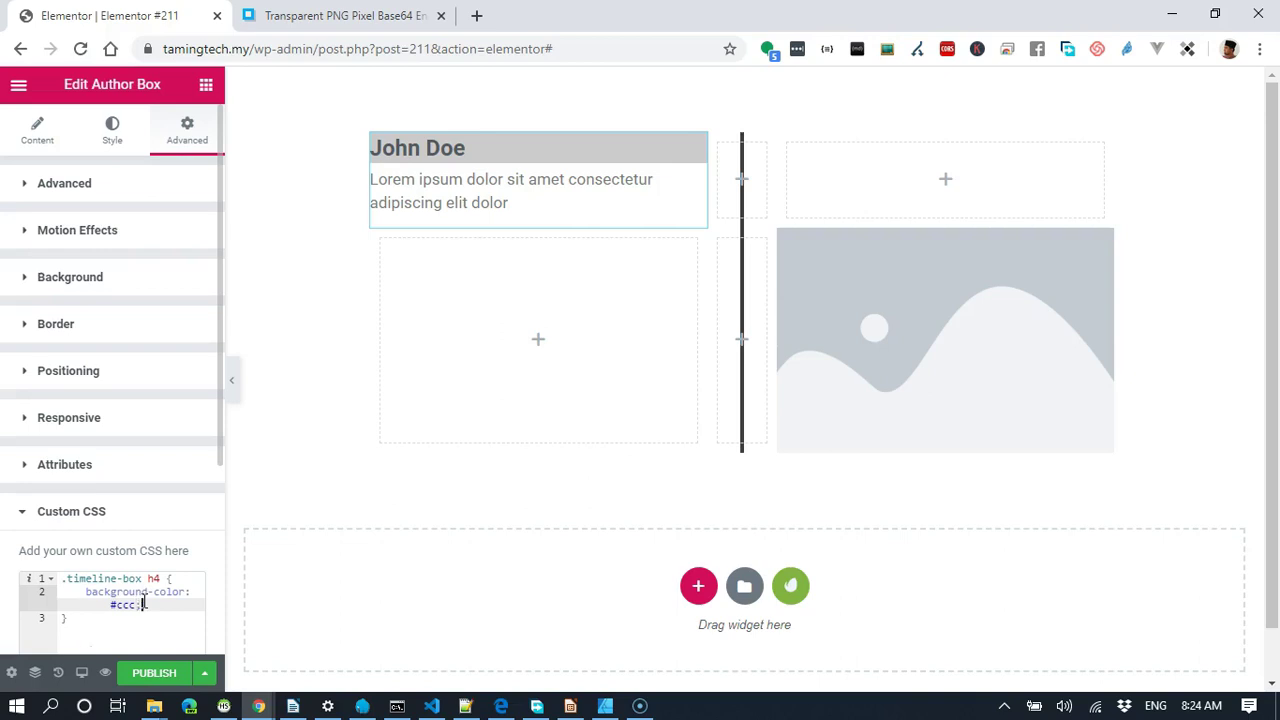
text(;)
Add a padding of 7px 10px to the .timeline-box h4 rule.
key(Return)
text(padding)
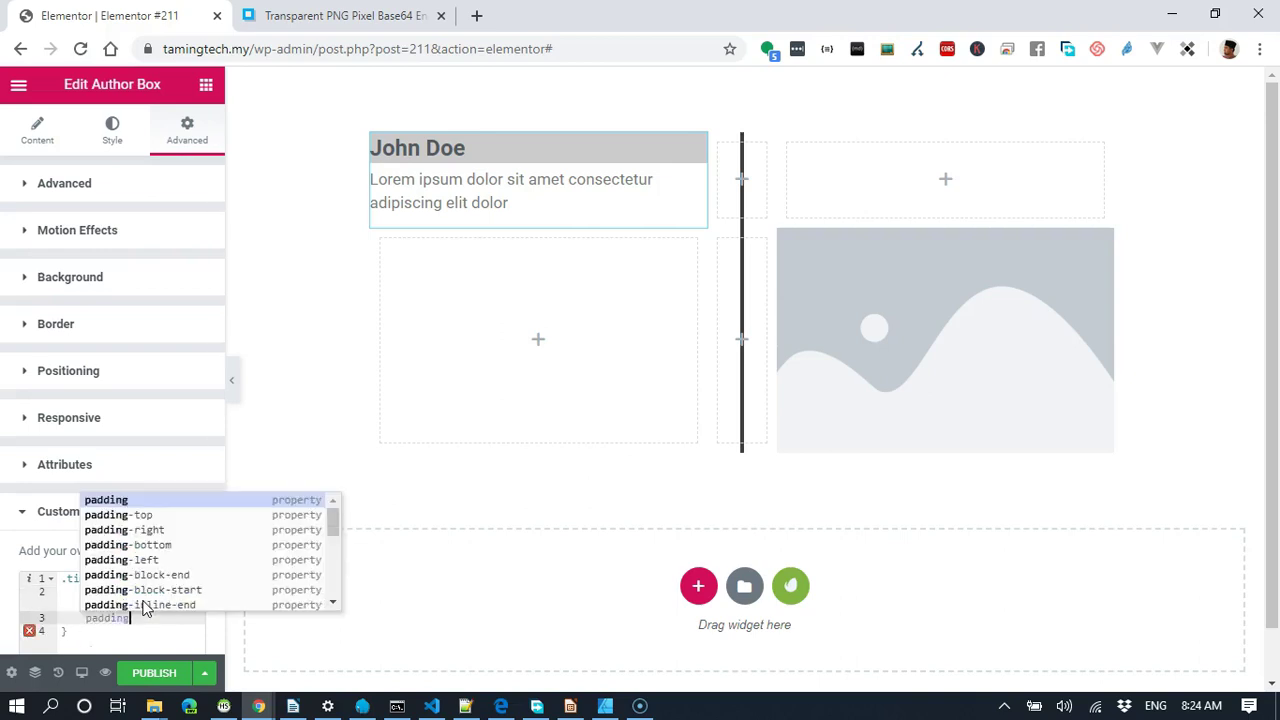
key(Return)
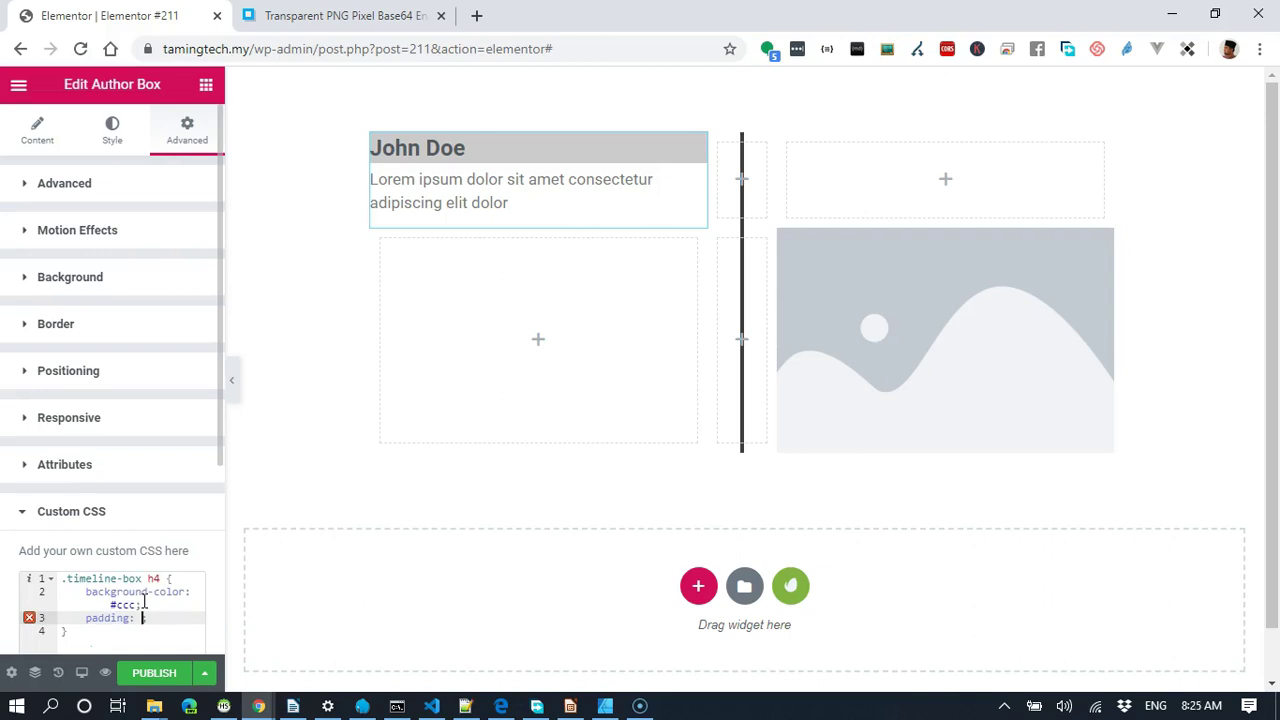
text(10px)
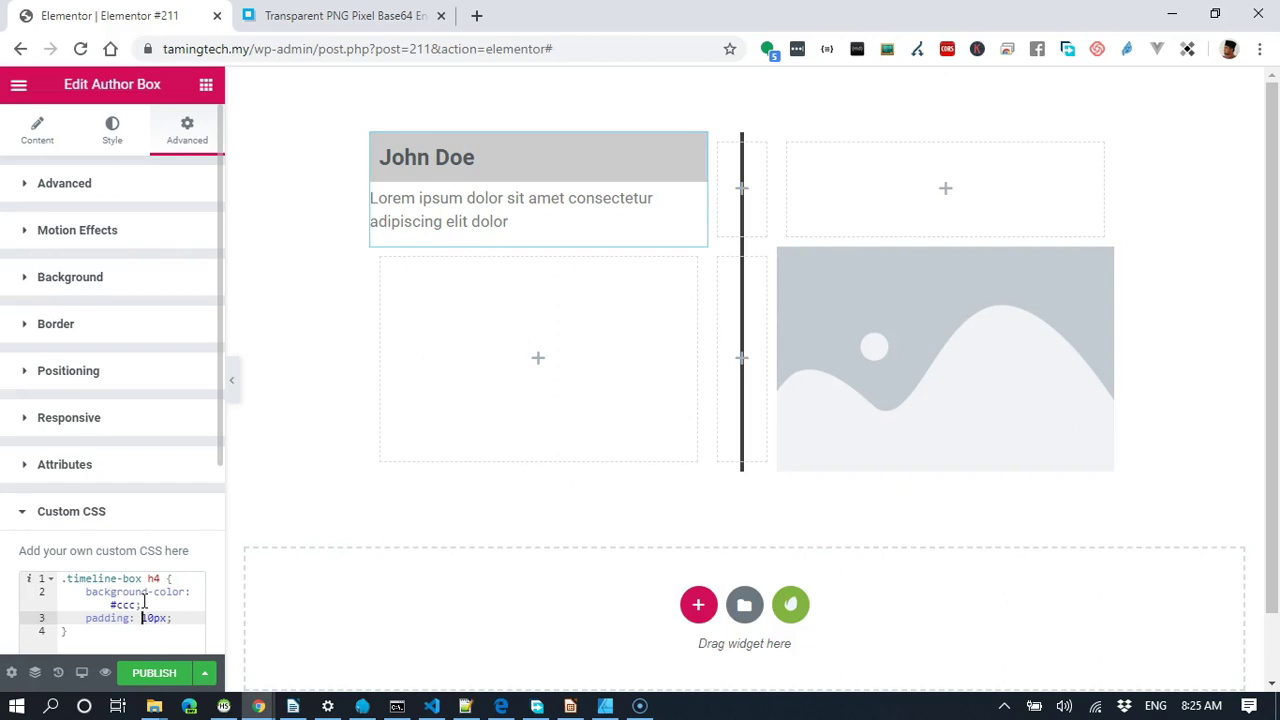
text(7px)
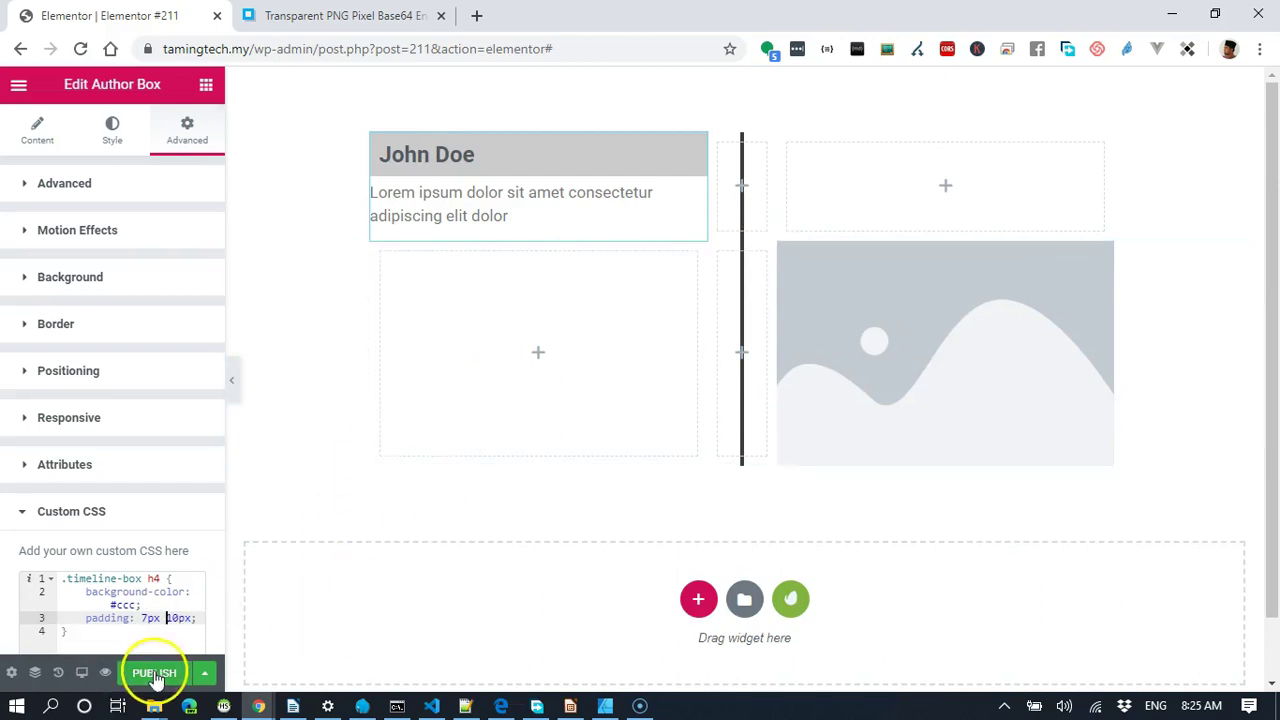
Publish the page and inspect the author box's biography text on the live page with wider developer tools.
click(155, 675)
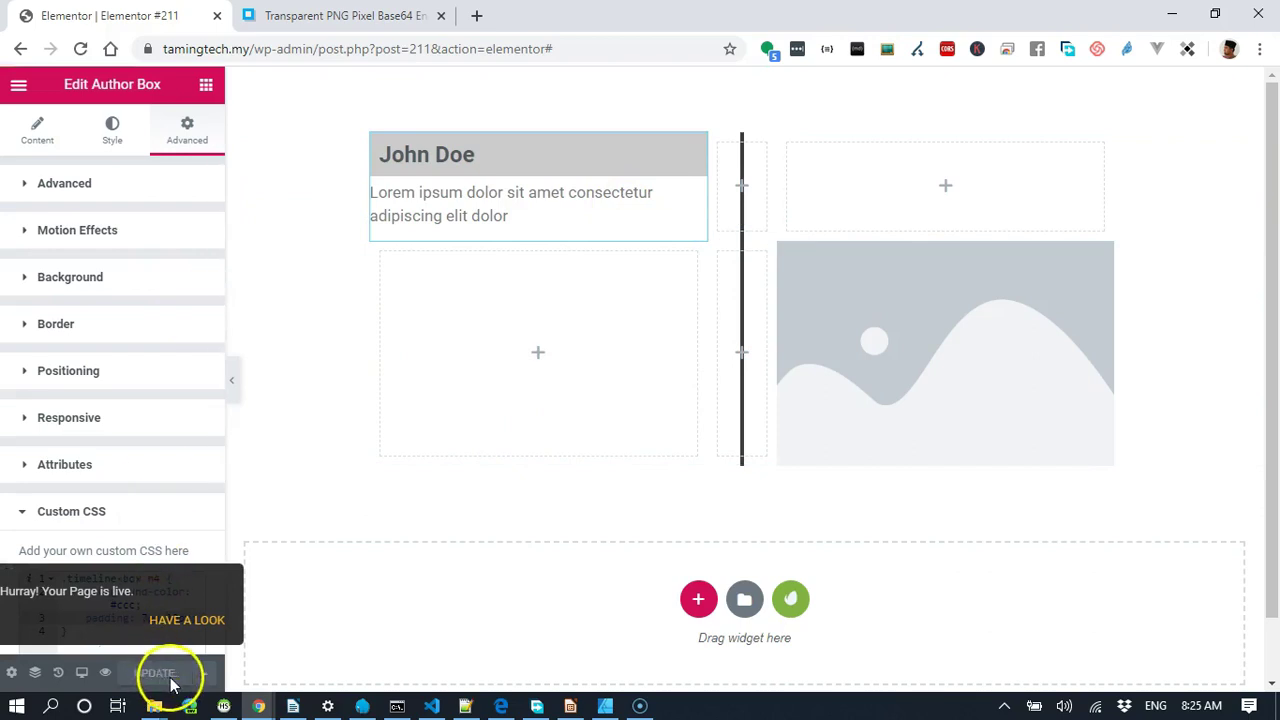
click(187, 624)
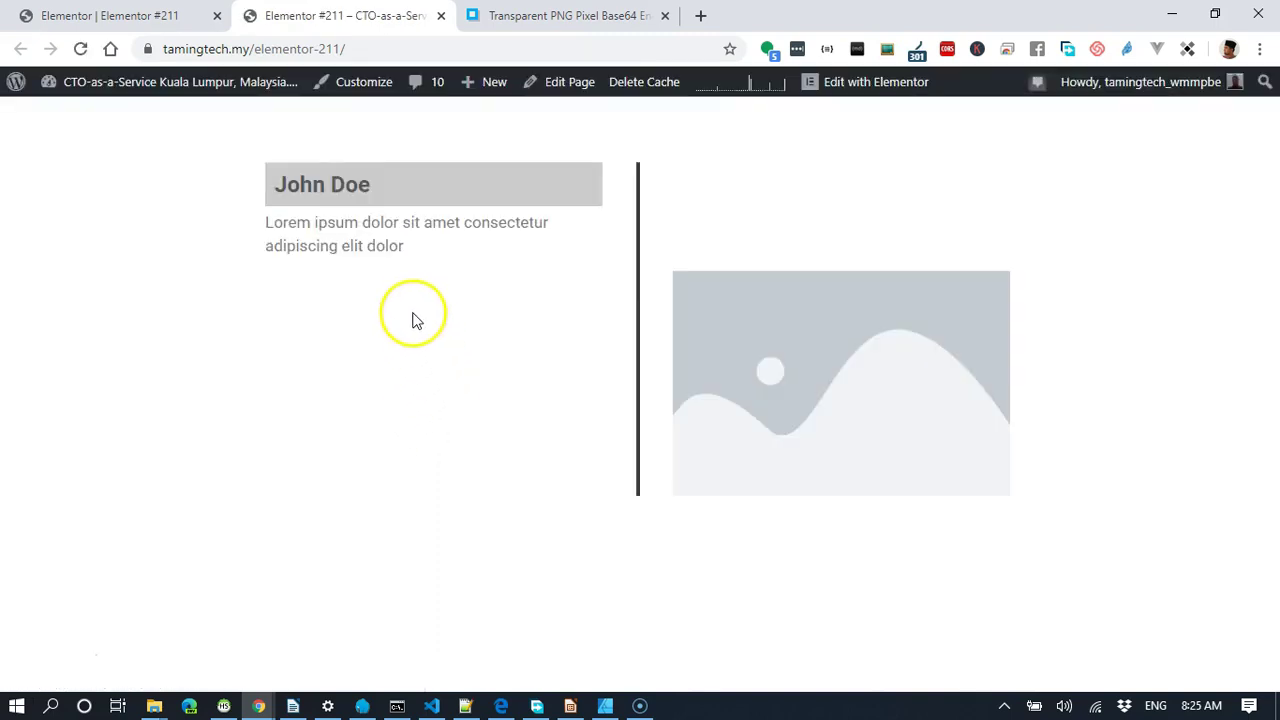
right_click(356, 238)
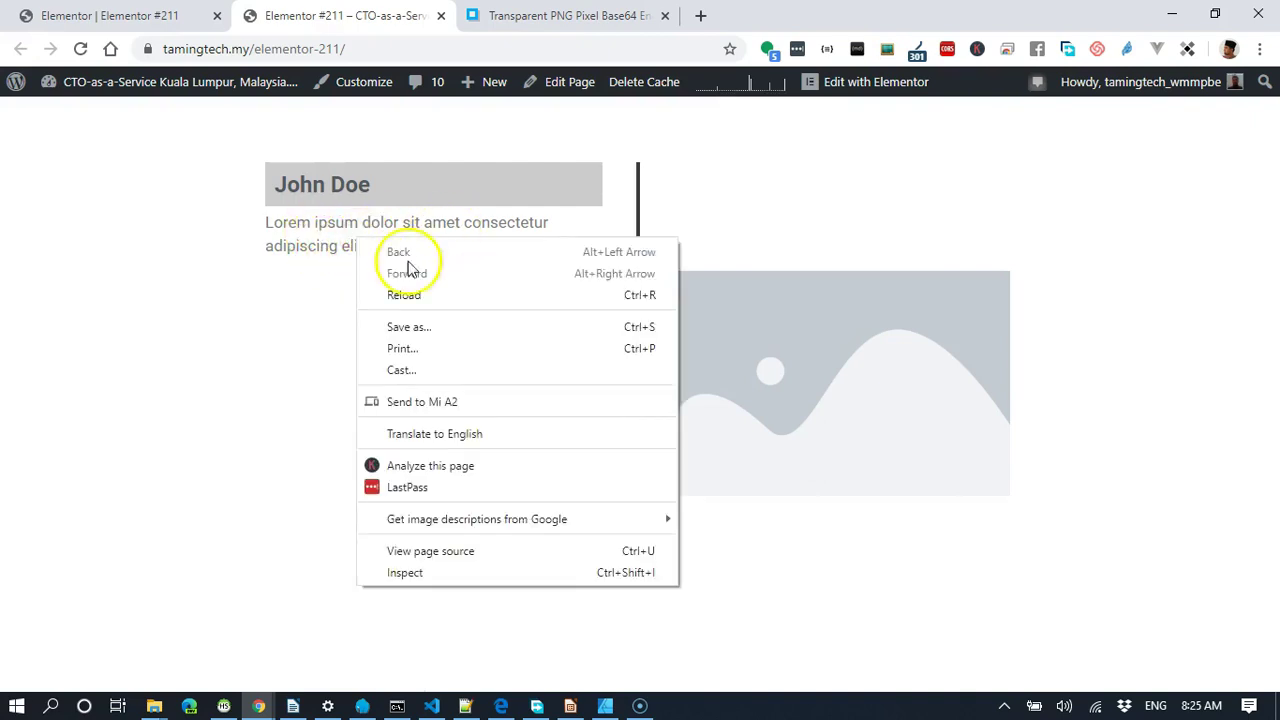
click(474, 572)
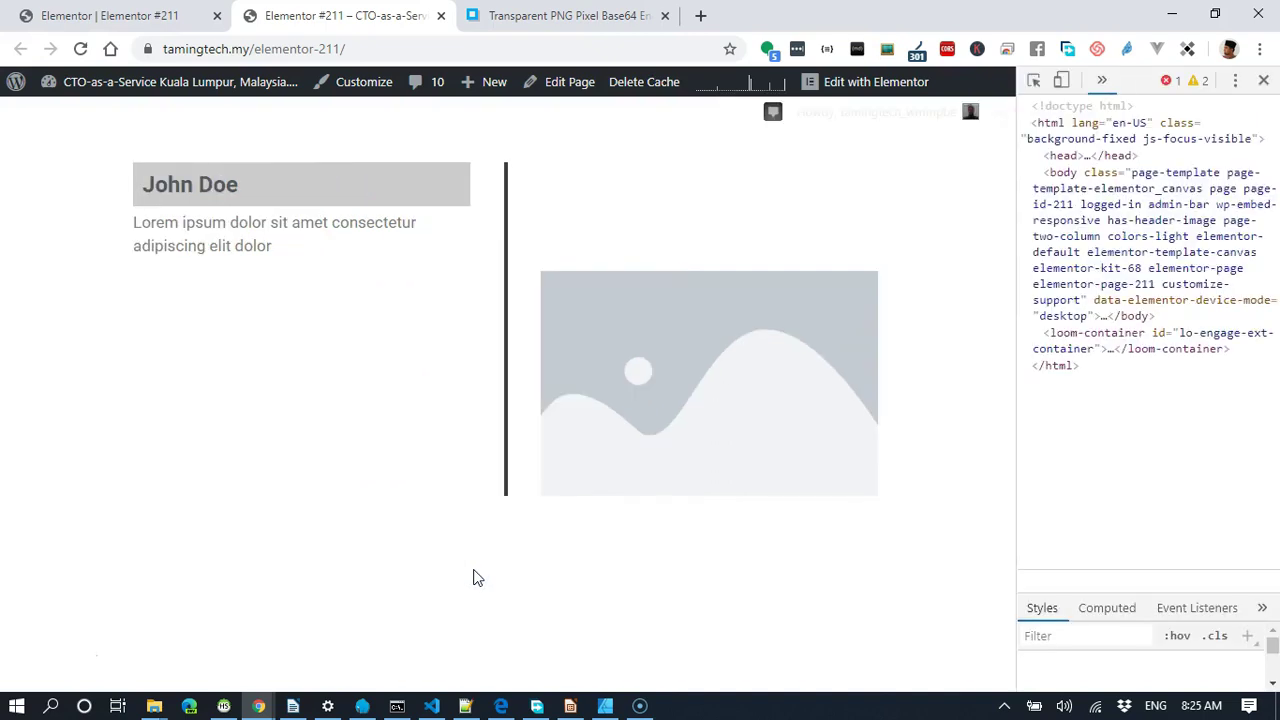
drag(1018, 334, 928, 335)
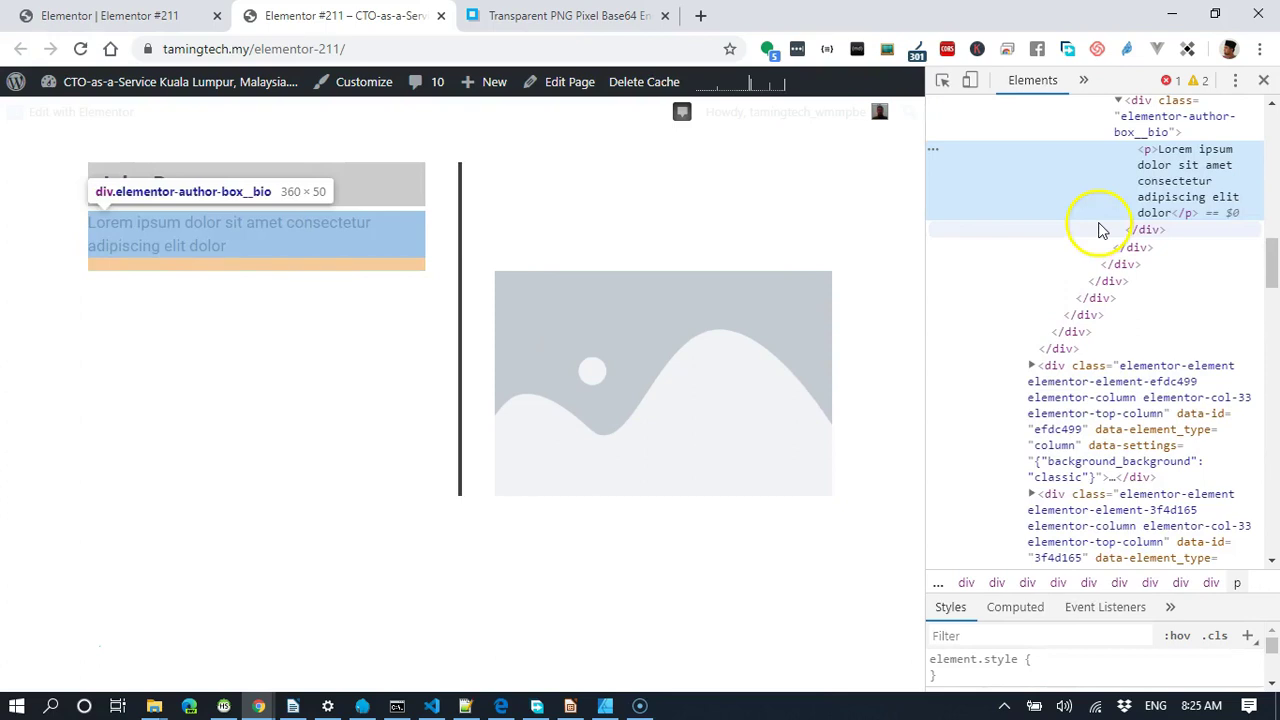
Copy the class name elementor-author-box__bio from the div enclosing the biography paragraph.
scroll(1150, 215, up, 1)
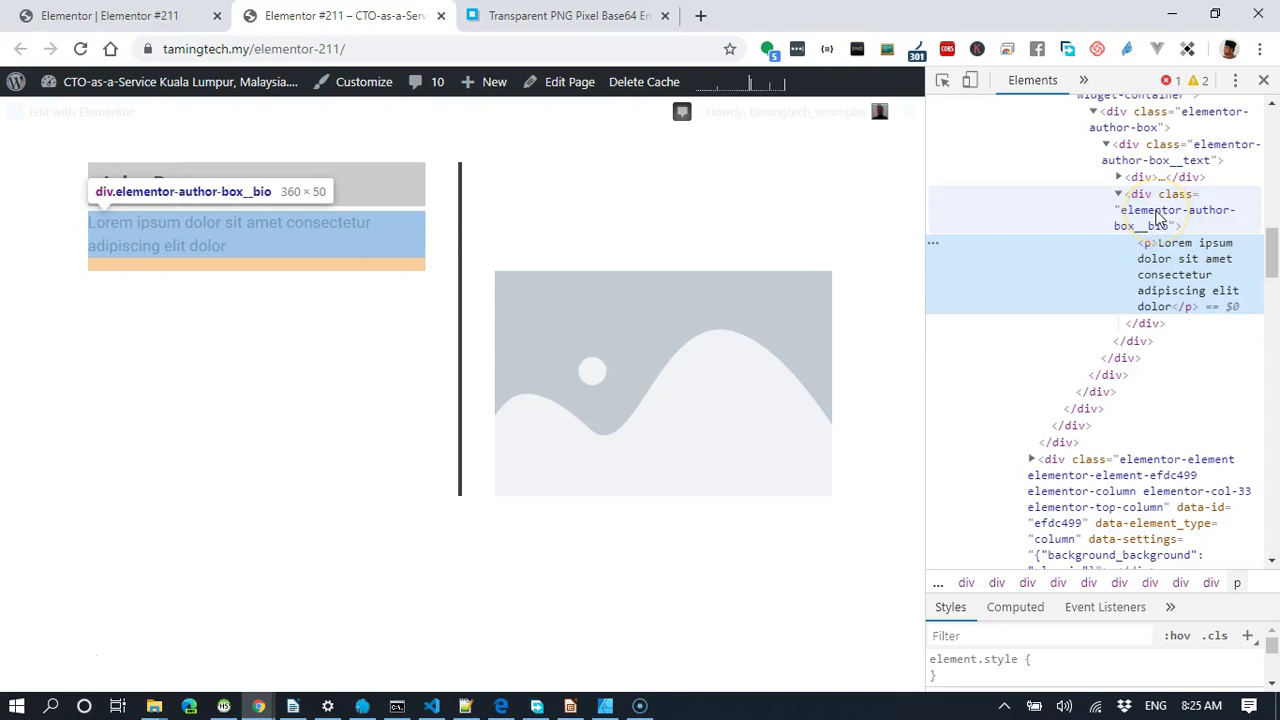
click(1157, 218)
double_click(1162, 215)
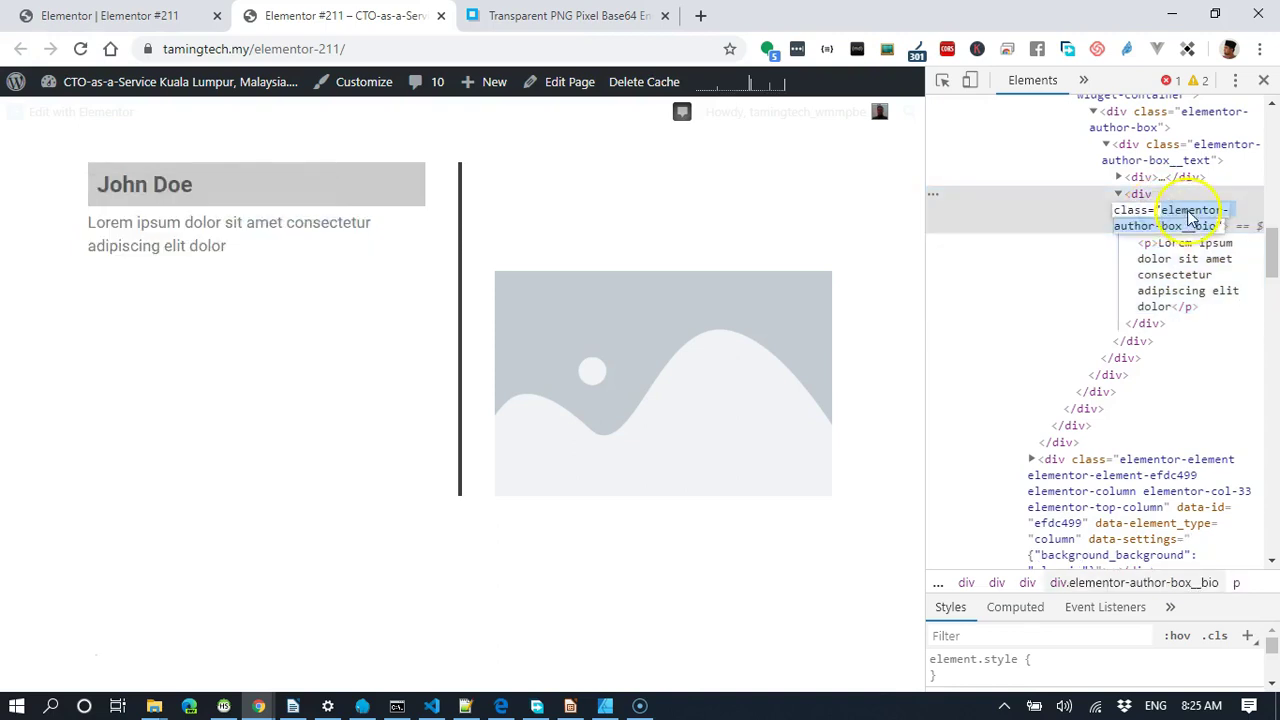
right_click(1190, 218)
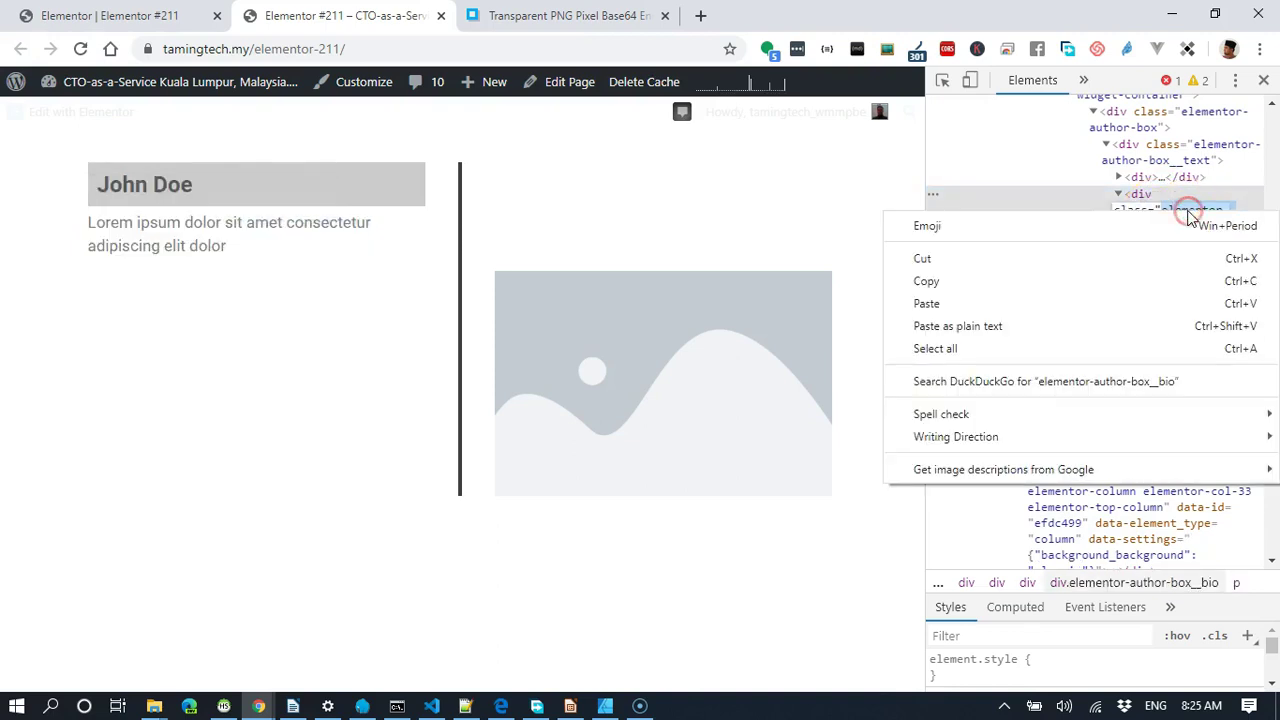
click(1092, 287)
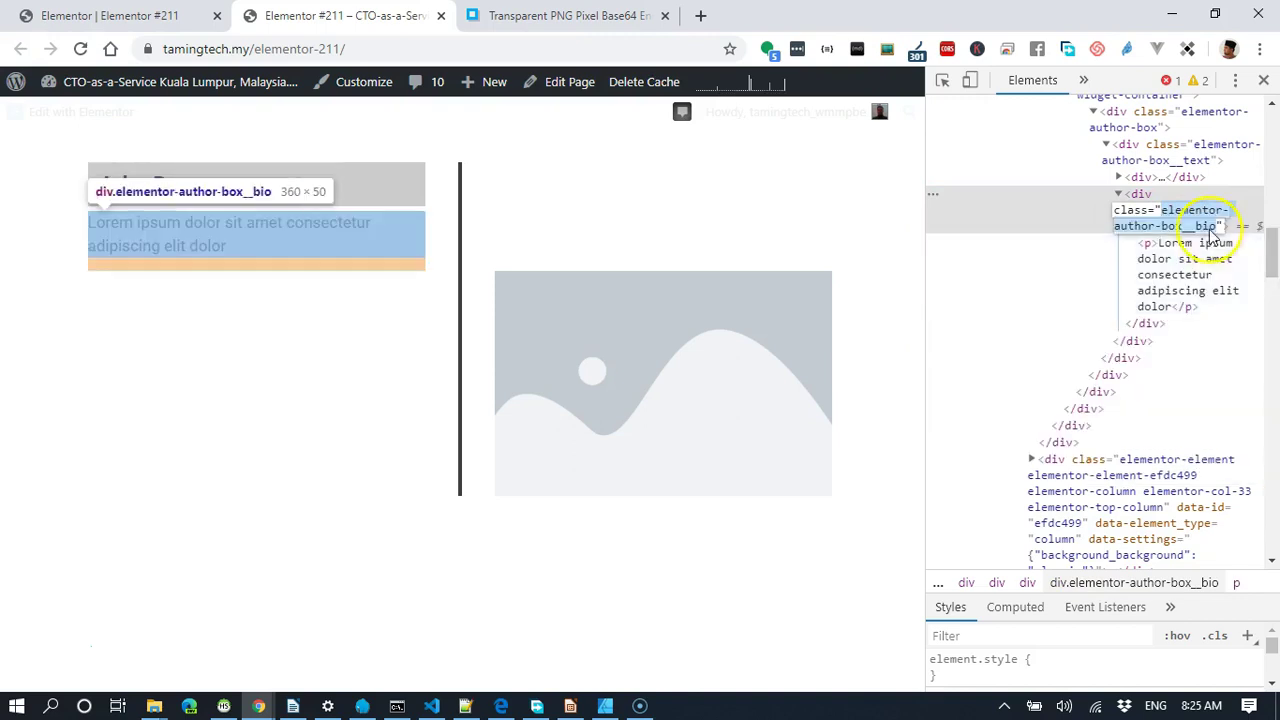
Back in the Elementor editor, start a second custom CSS rule for .timeline-box .elementor-author-box__bio below the h4 rule.
click(103, 16)
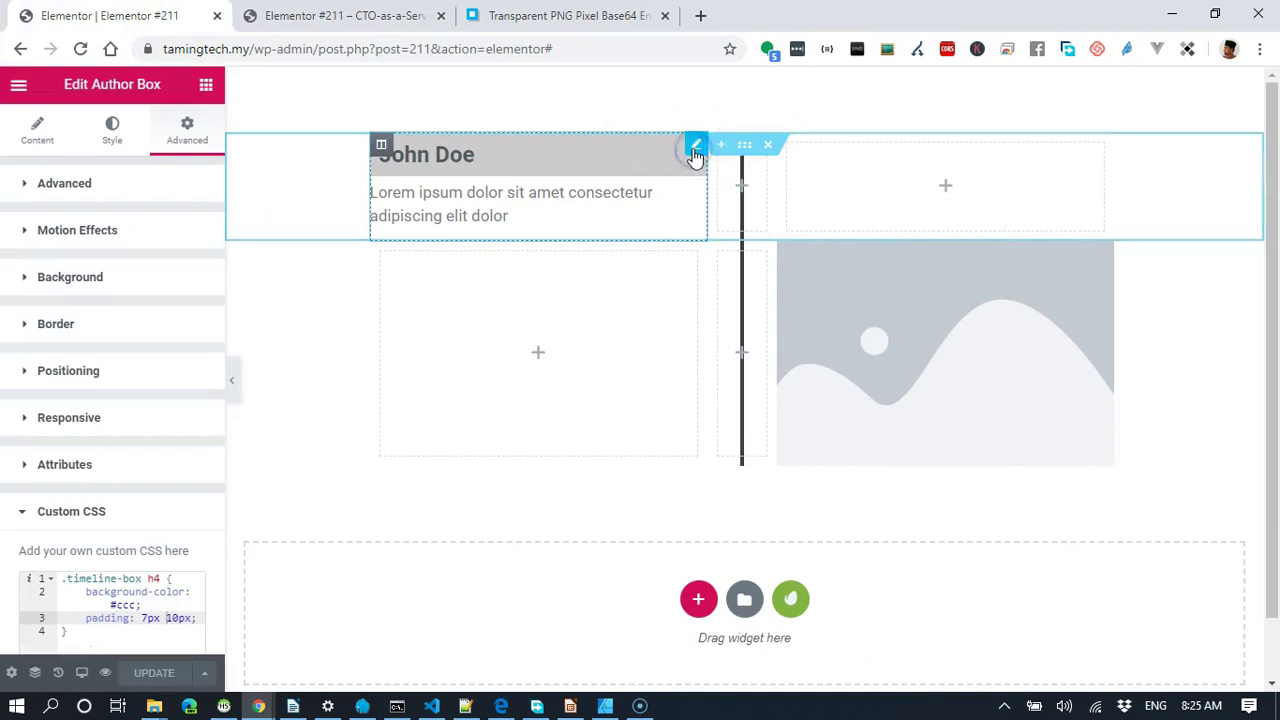
scroll(100, 406, down, 3)
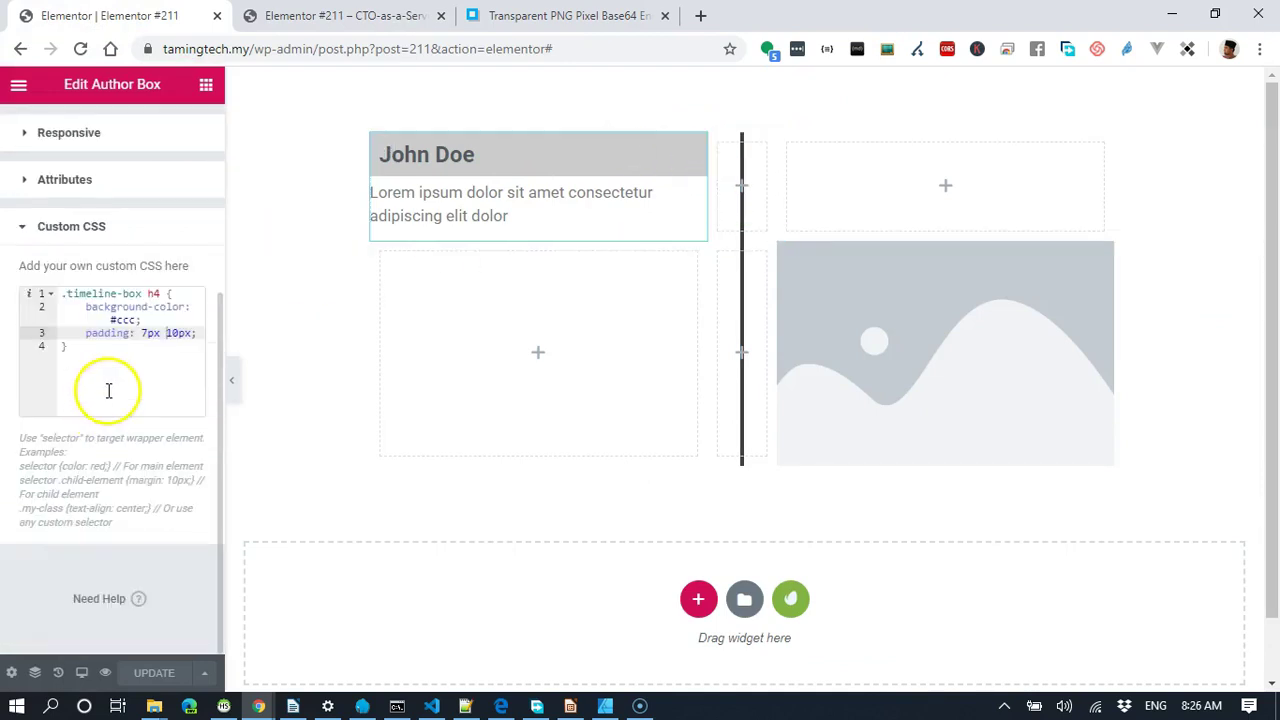
click(108, 375)
key(Return)
key(Return)
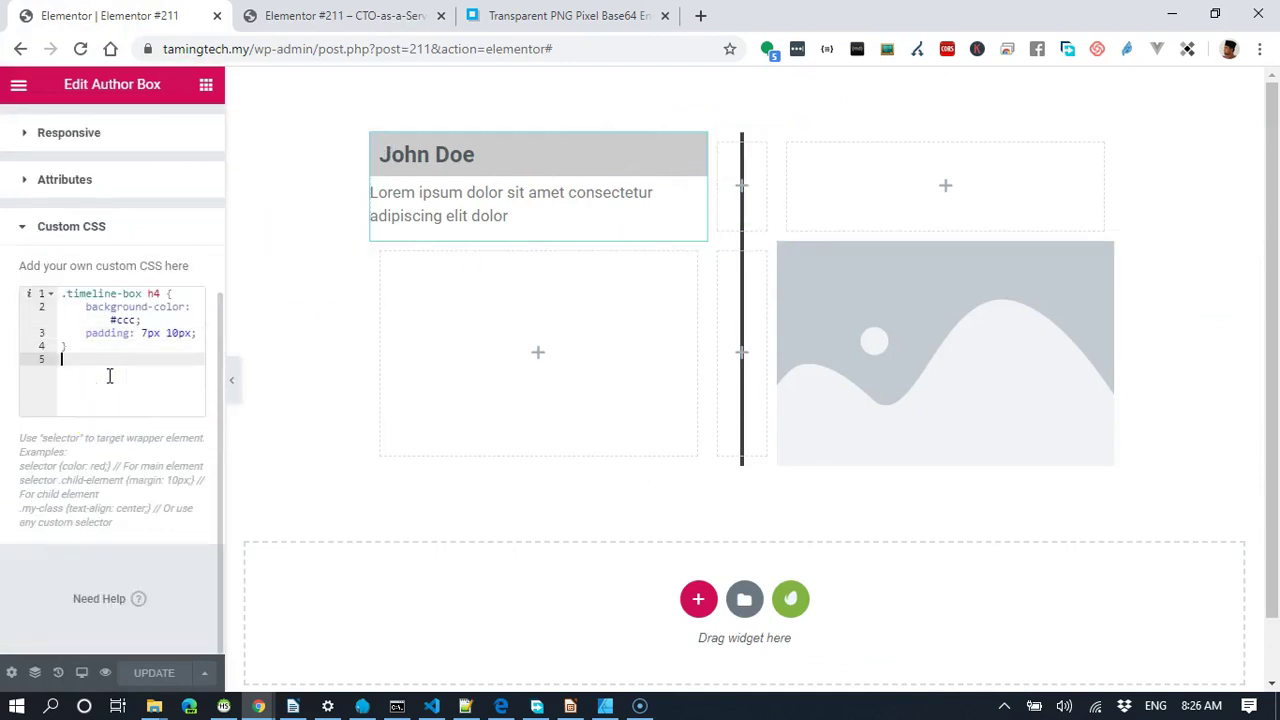
text(.timeline-box)
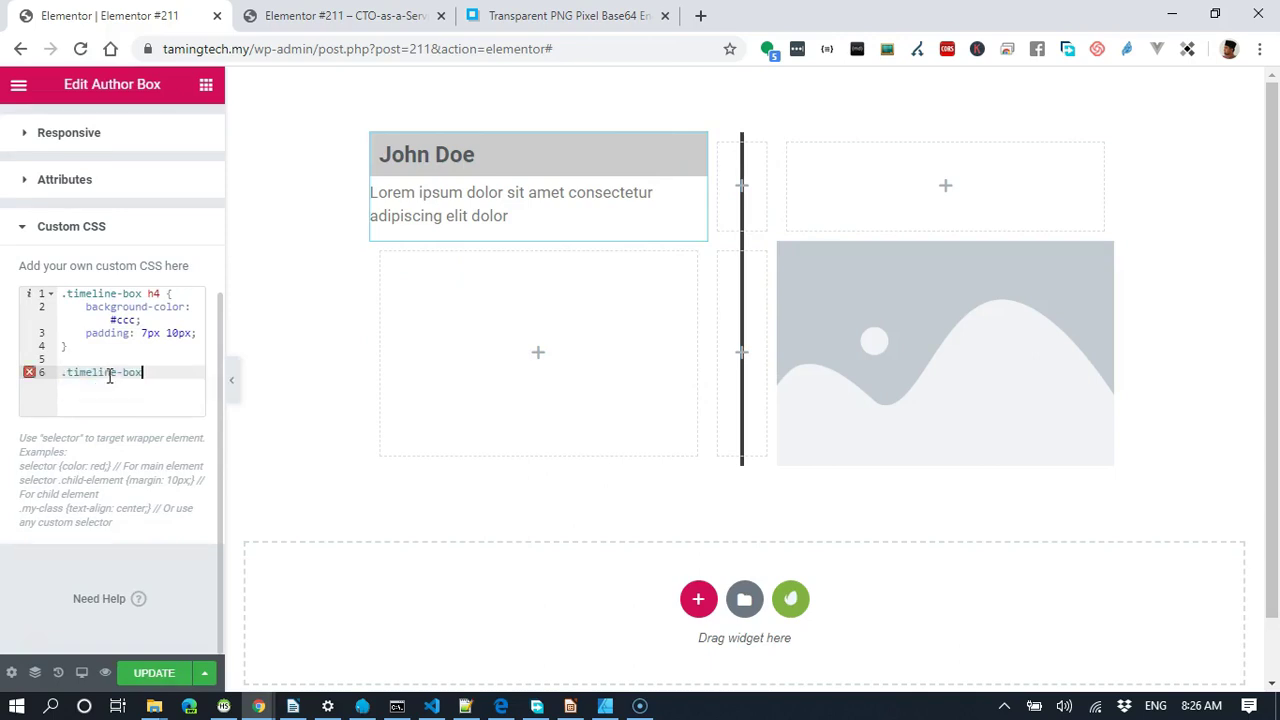
text( .elementor-author-box__bio)
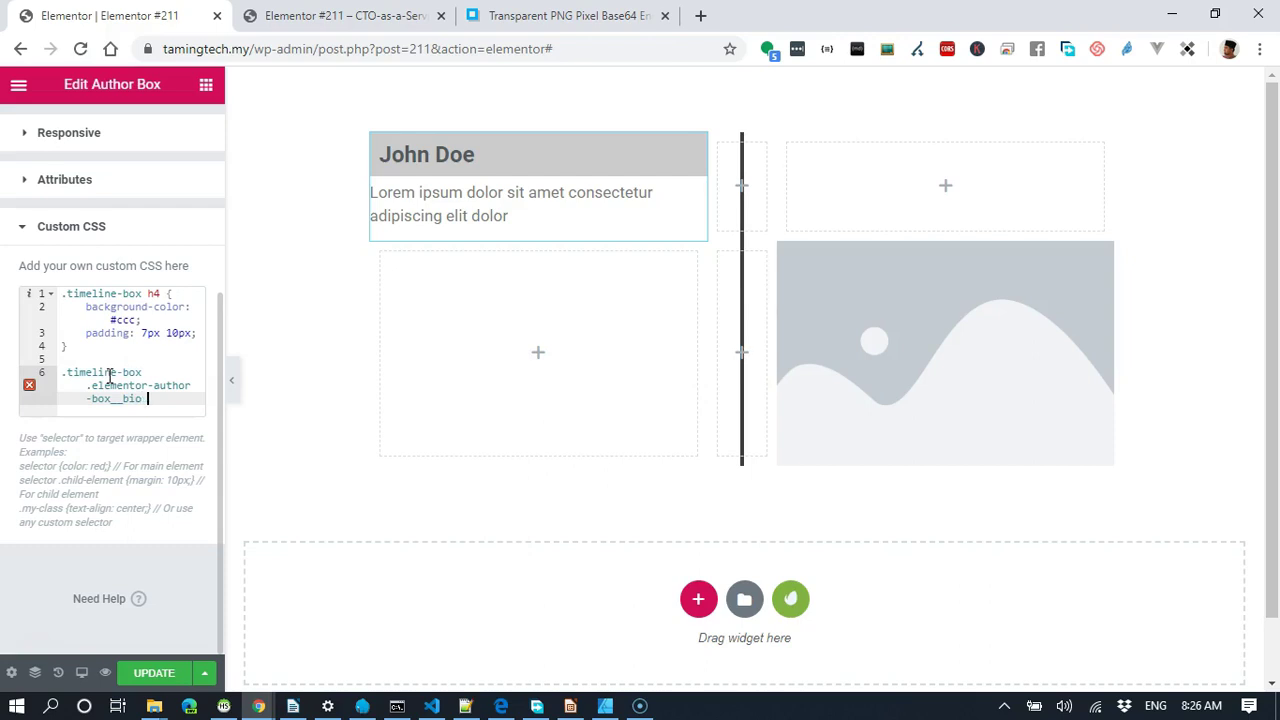
text({)
key(Return)
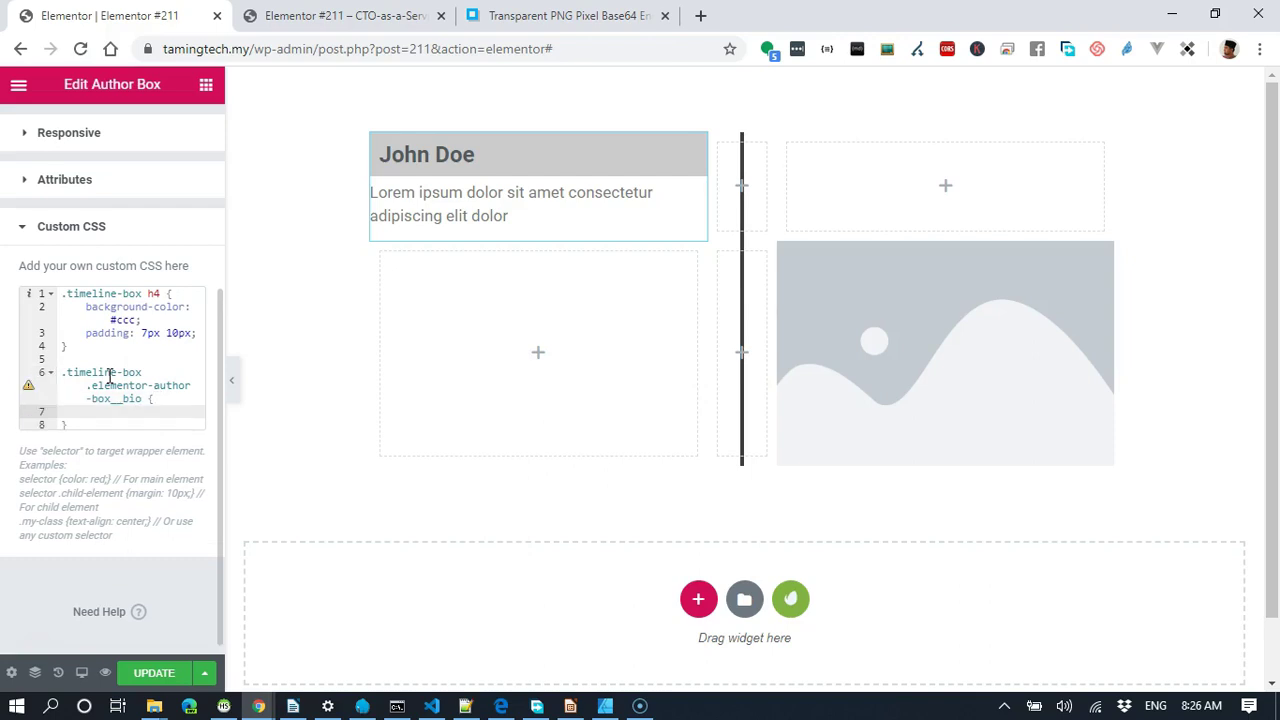
Add a background-color of #f0f0f0 to the .elementor-author-box__bio rule.
text(back)
key(Down)
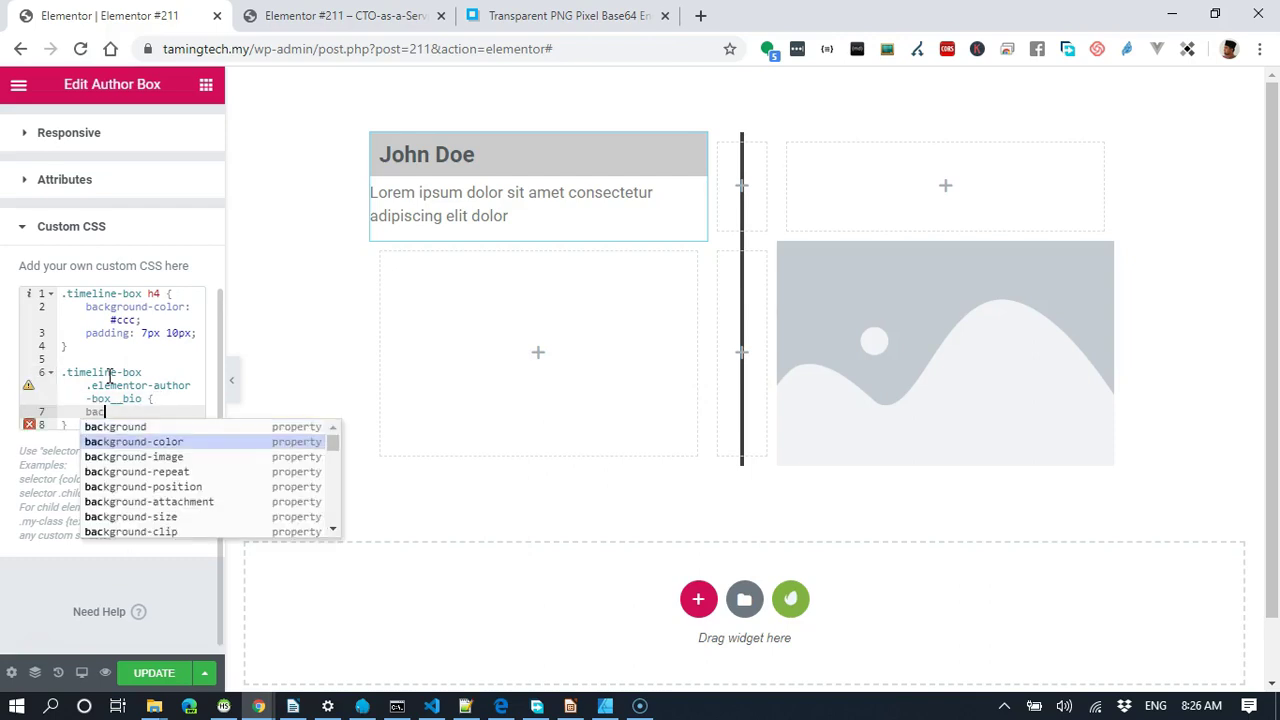
key(Return)
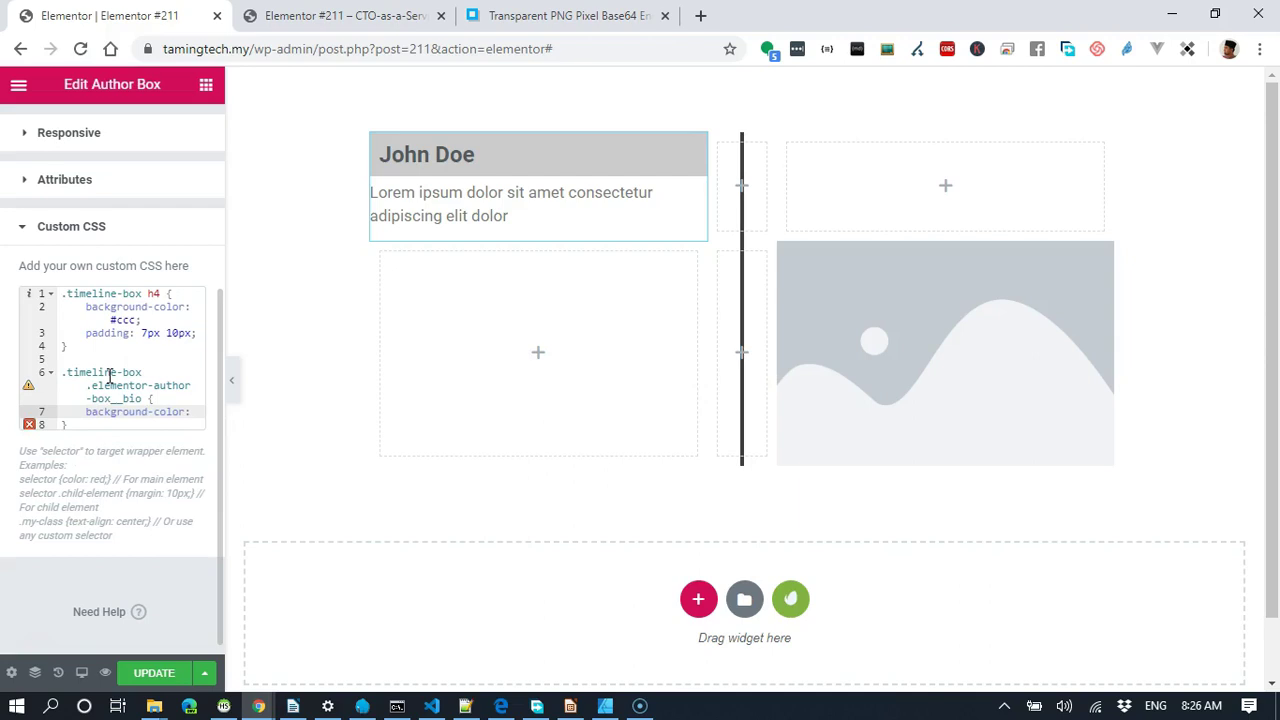
text(#)
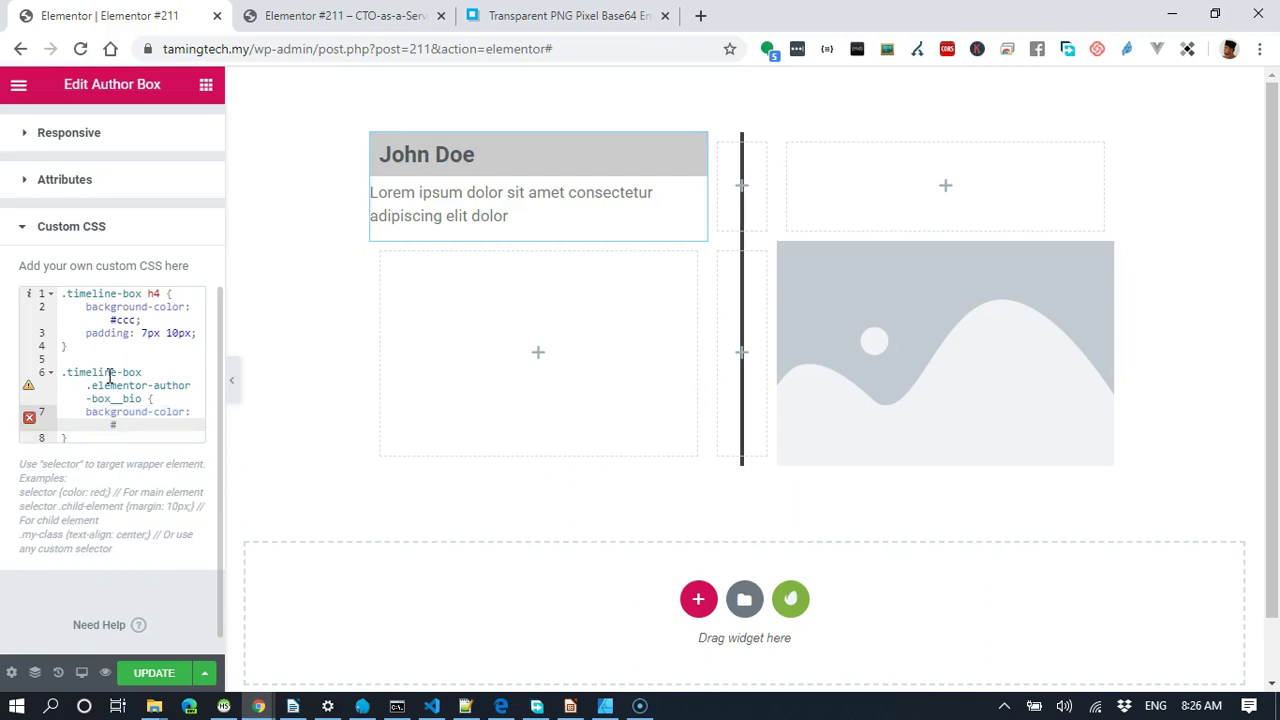
text(f0f0f0)
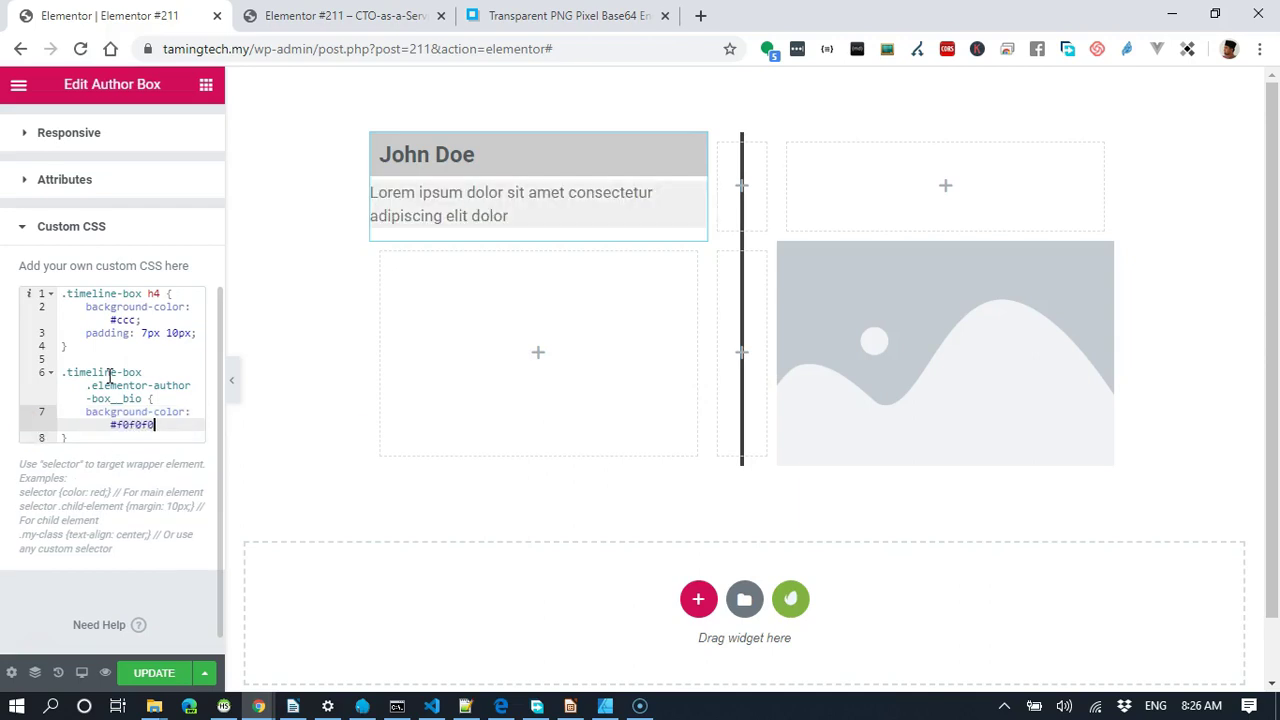
key(Return)
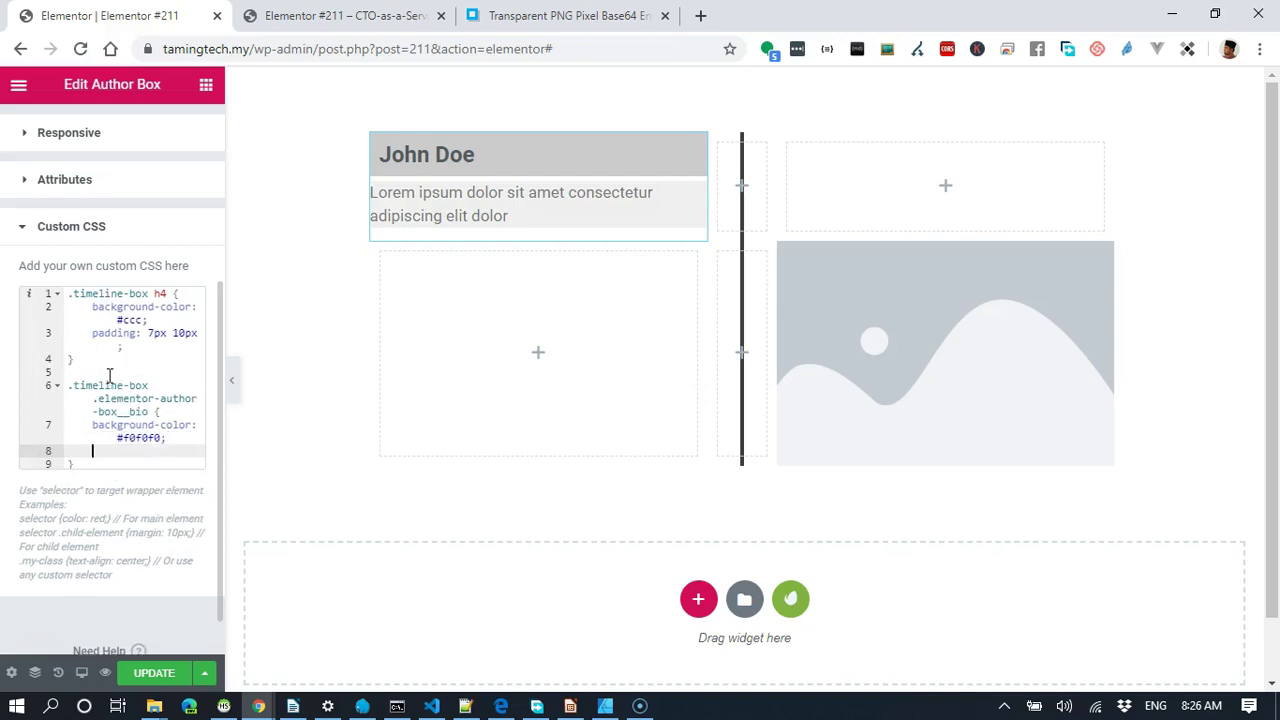
Add padding to the .elementor-author-box__bio rule and settle on a single value of 15px.
text(padding)
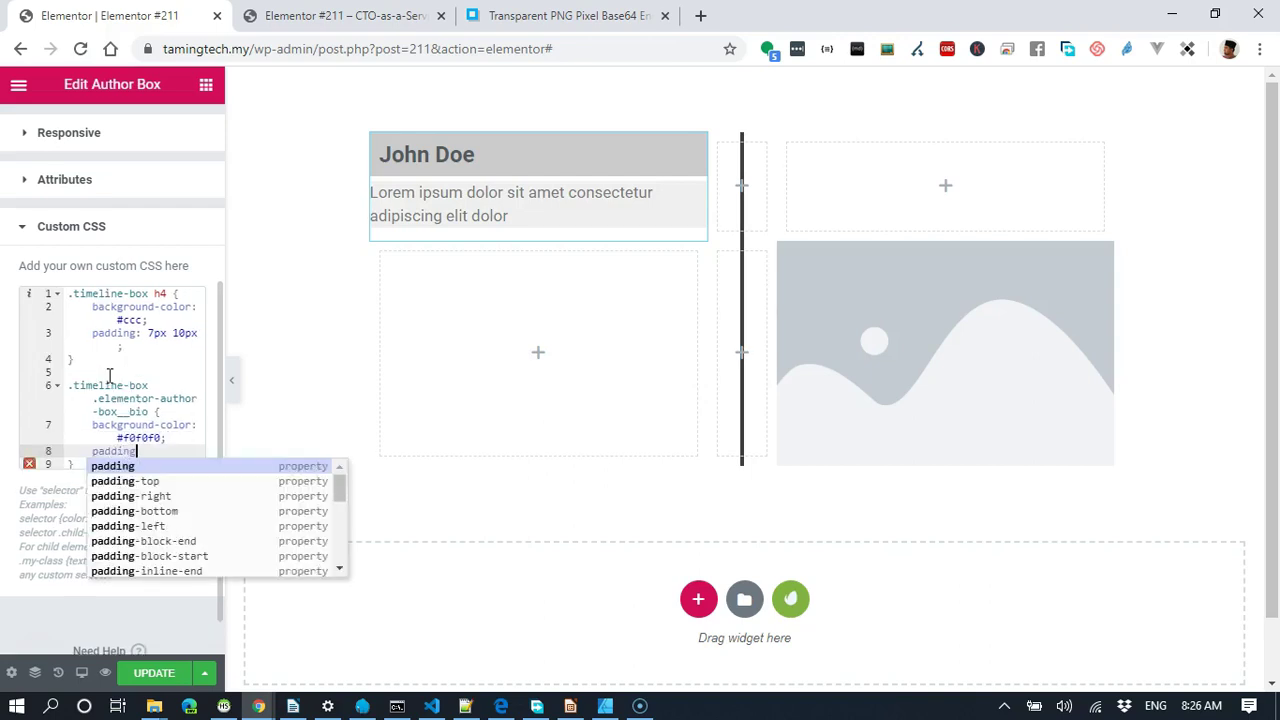
key(Return)
text(7px 10px;)
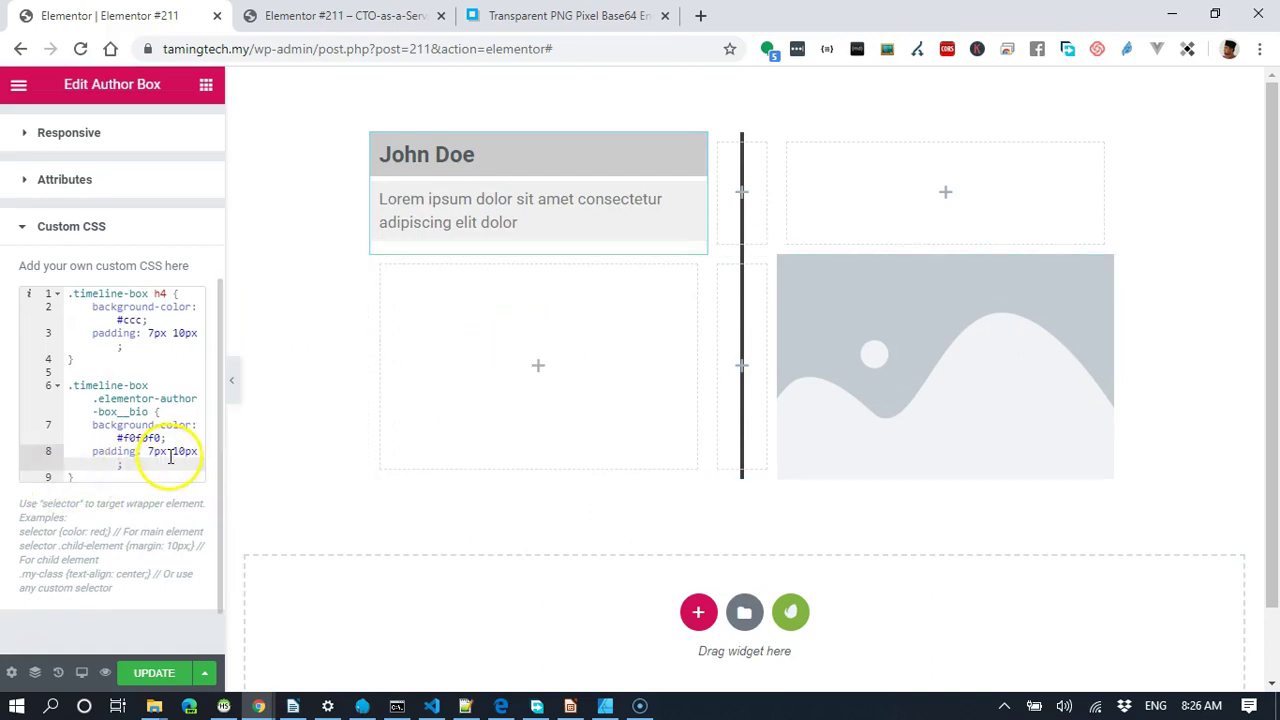
drag(171, 451, 150, 451)
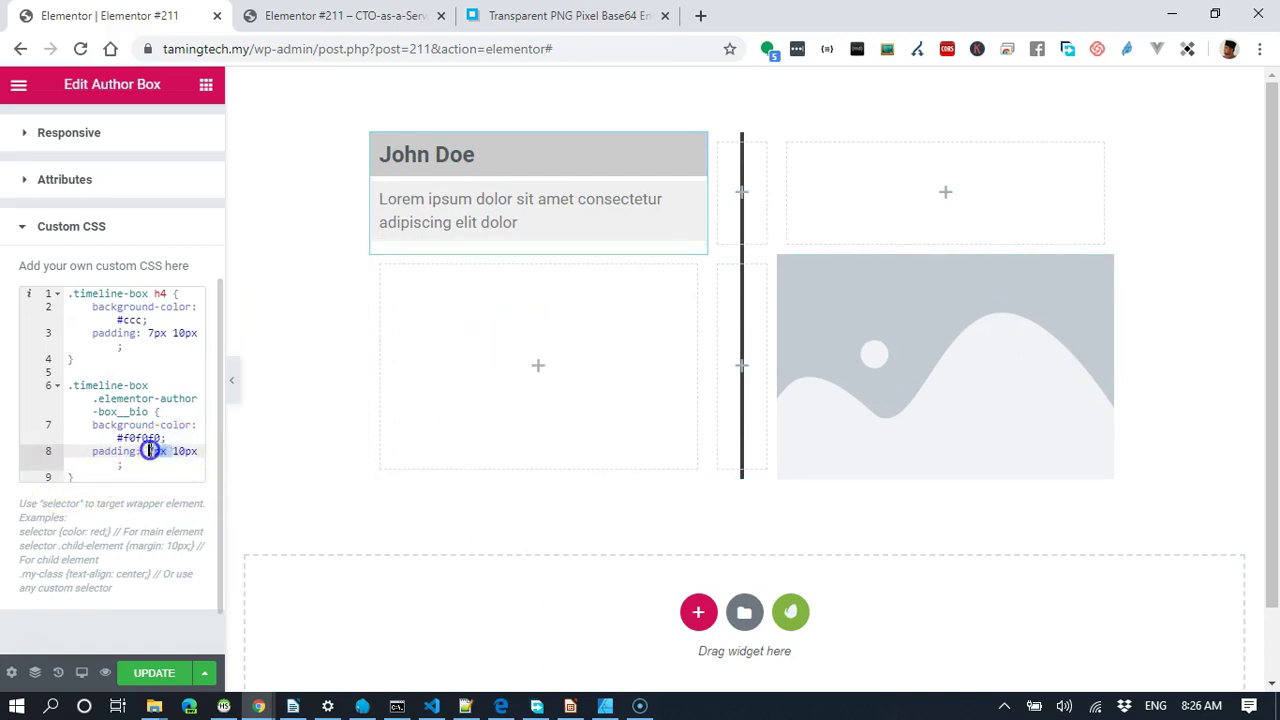
key(BackSpace)
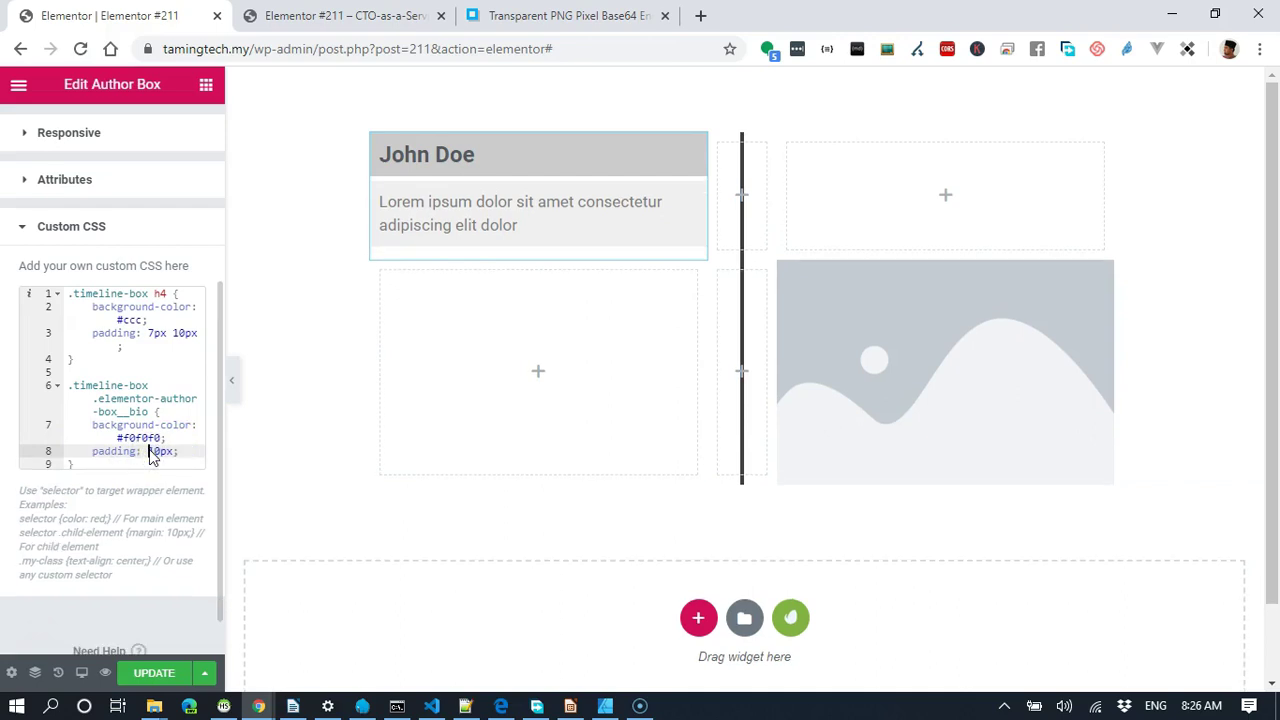
click(194, 505)
click(160, 451)
key(BackSpace)
text(5)
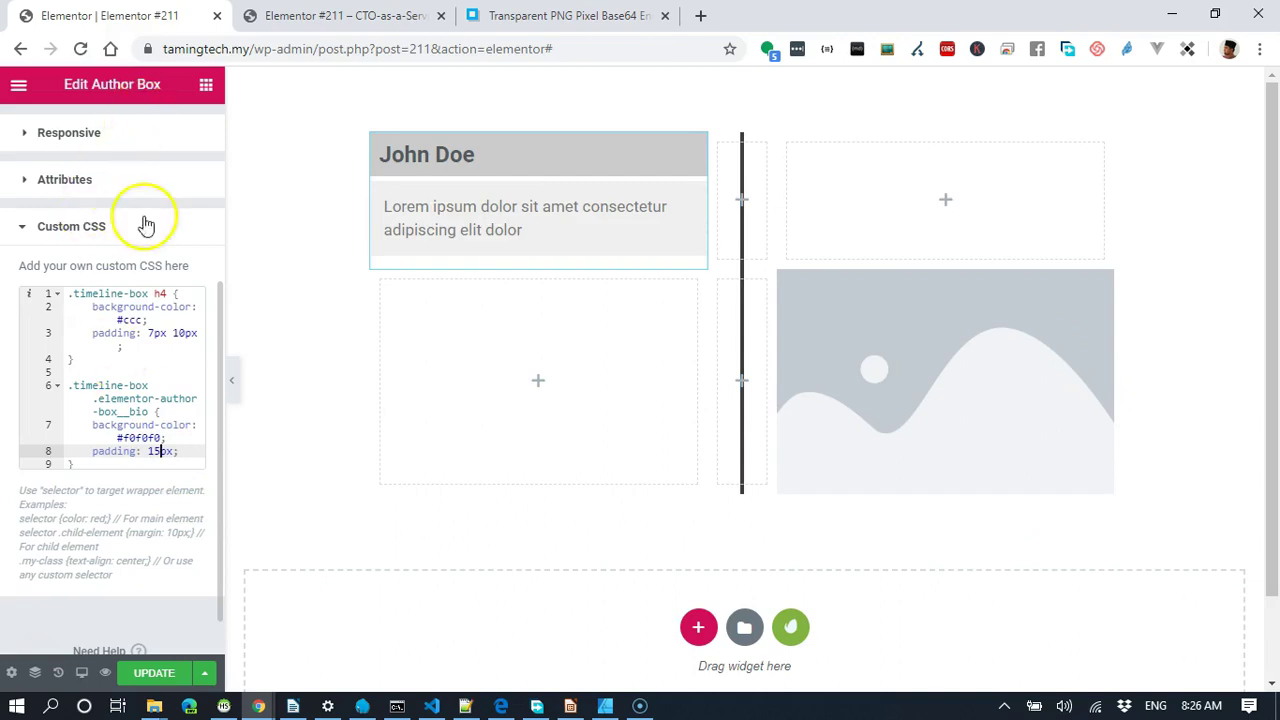
In the author box's text style settings, set the gap below the name to 1.
scroll(145, 220, up, 3)
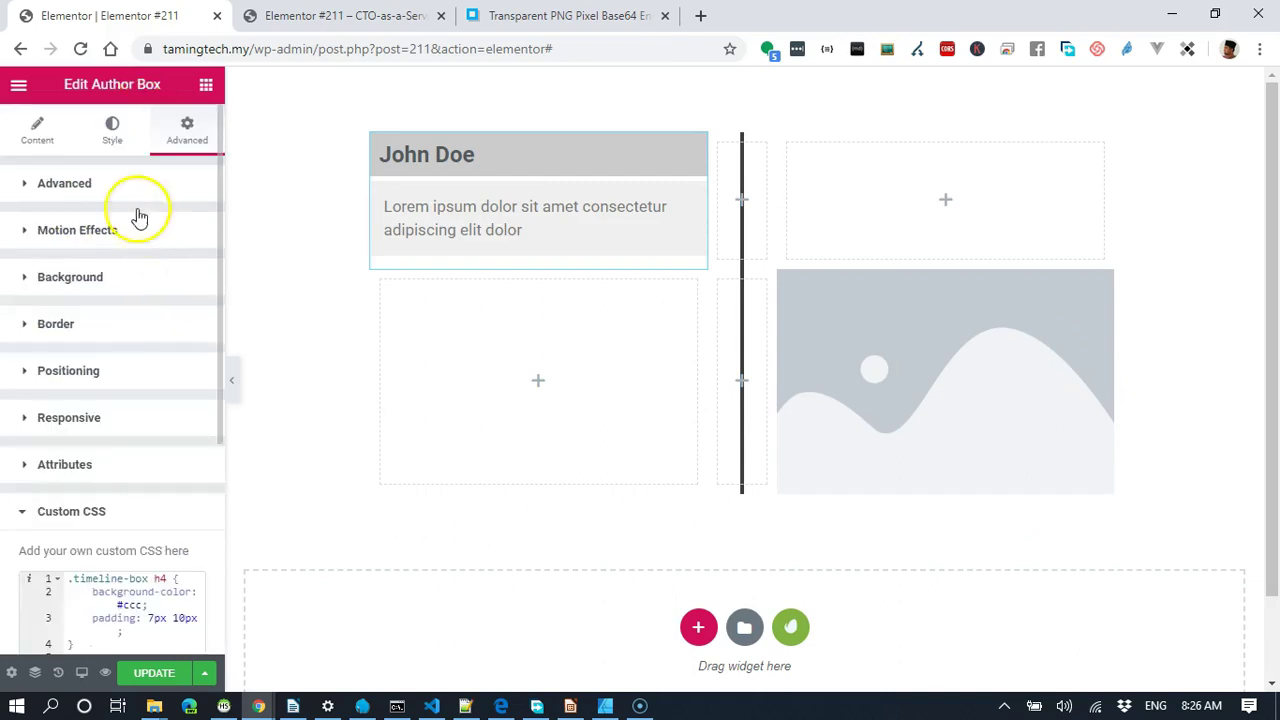
click(113, 128)
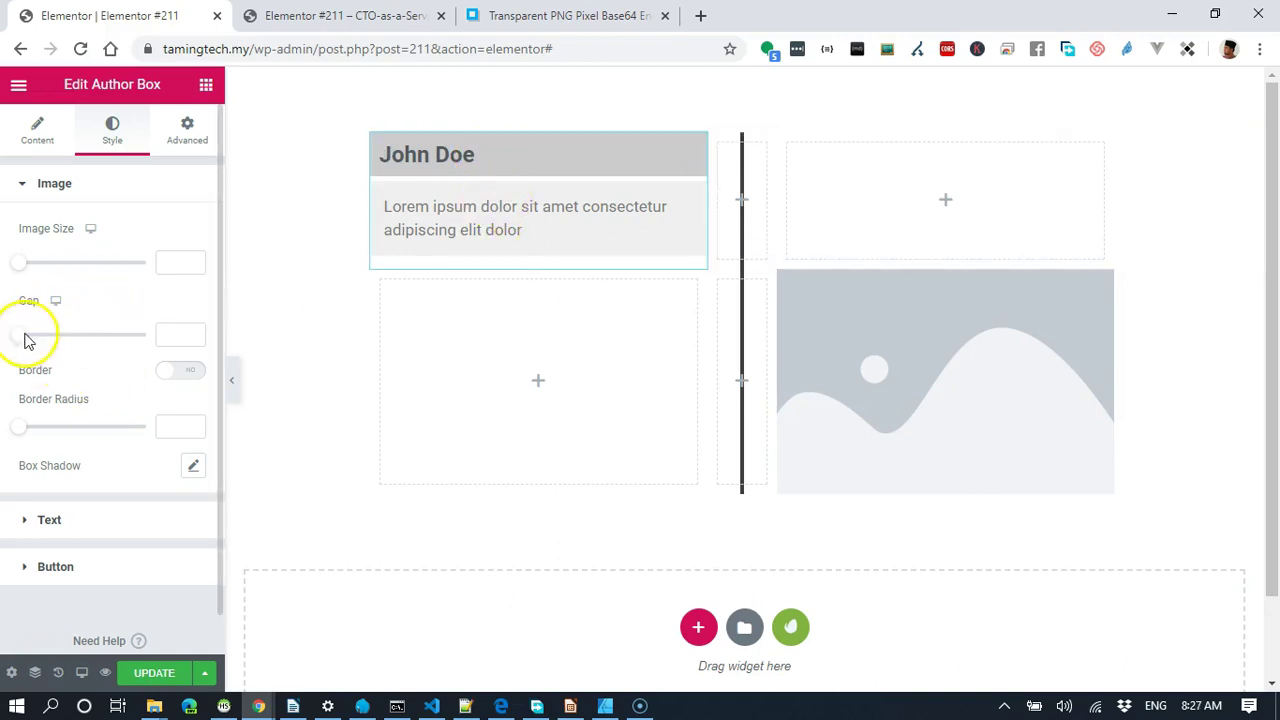
click(60, 188)
click(60, 188)
click(60, 188)
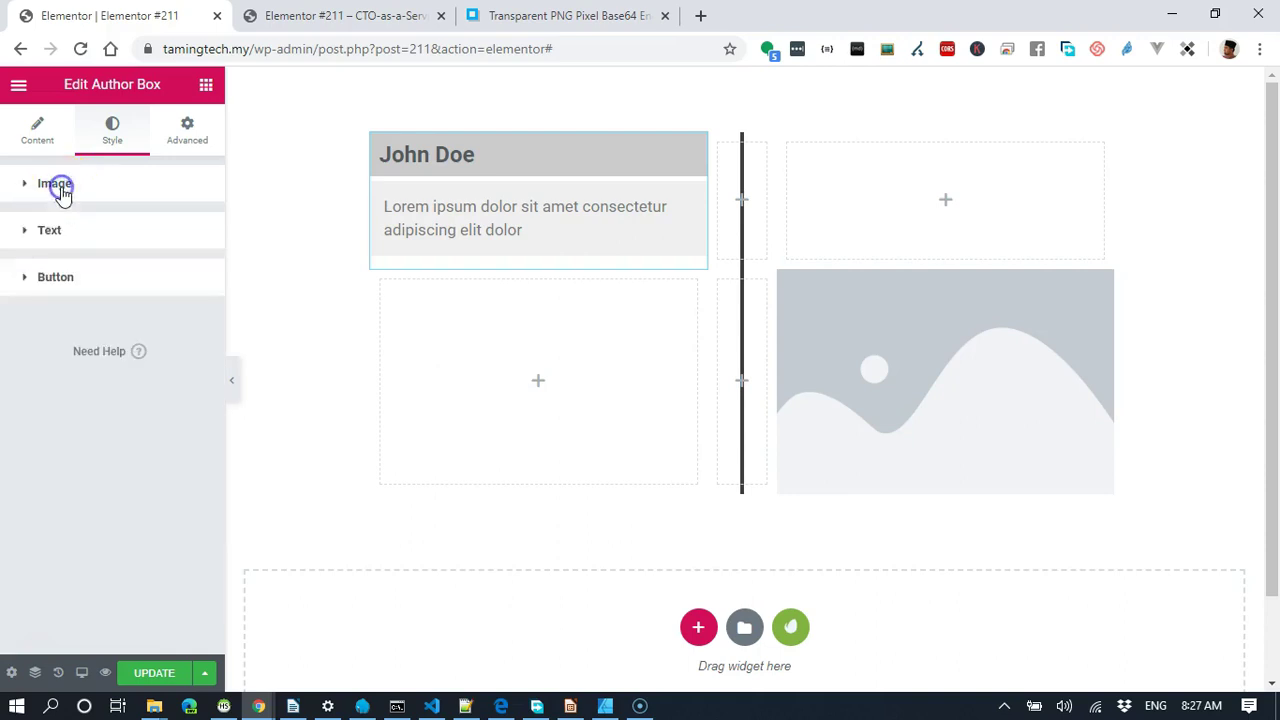
click(63, 232)
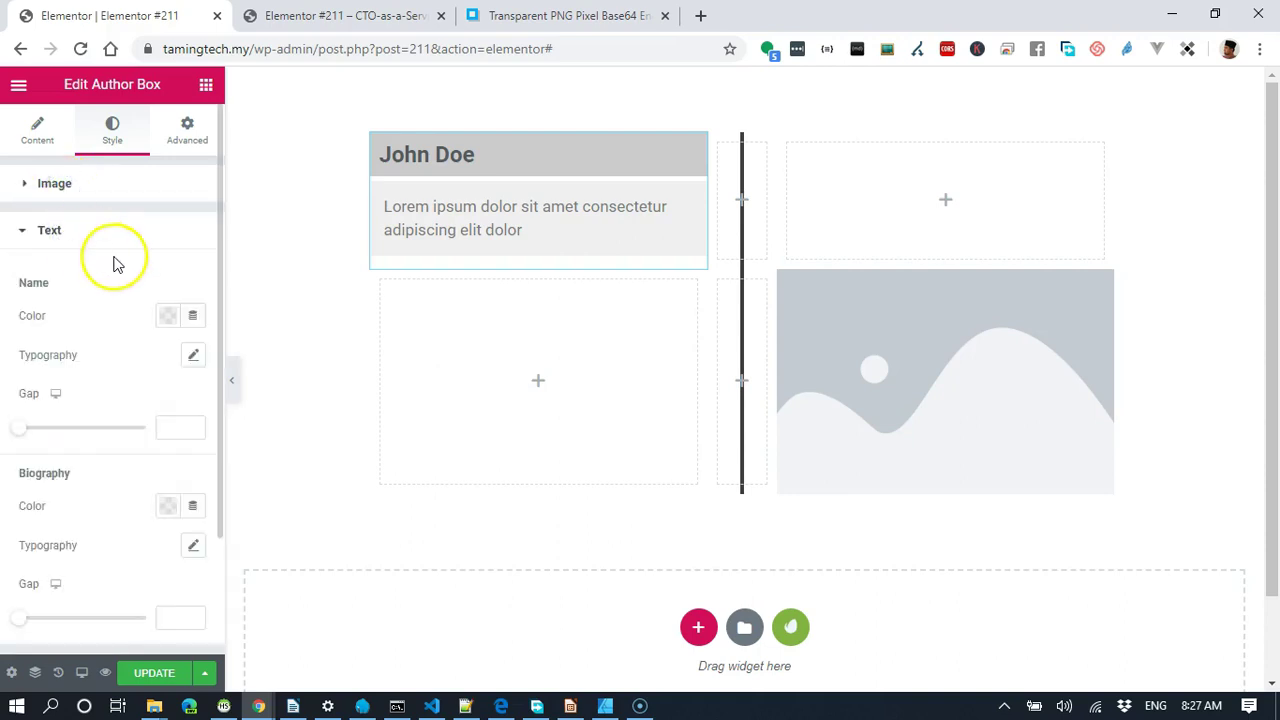
scroll(116, 264, down, 2)
scroll(90, 272, up, 2)
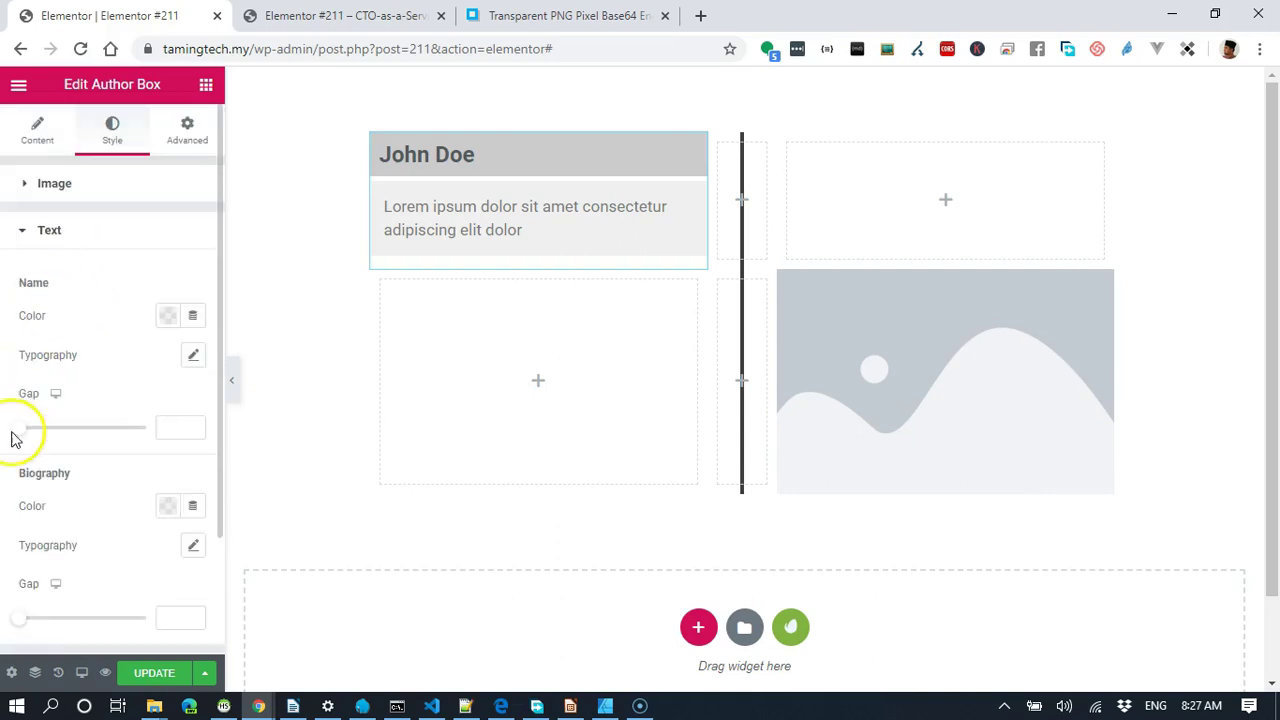
mouse_move(20, 428)
mouse_down()
mouse_move(94, 428)
mouse_move(40, 428)
mouse_up()
click(176, 425)
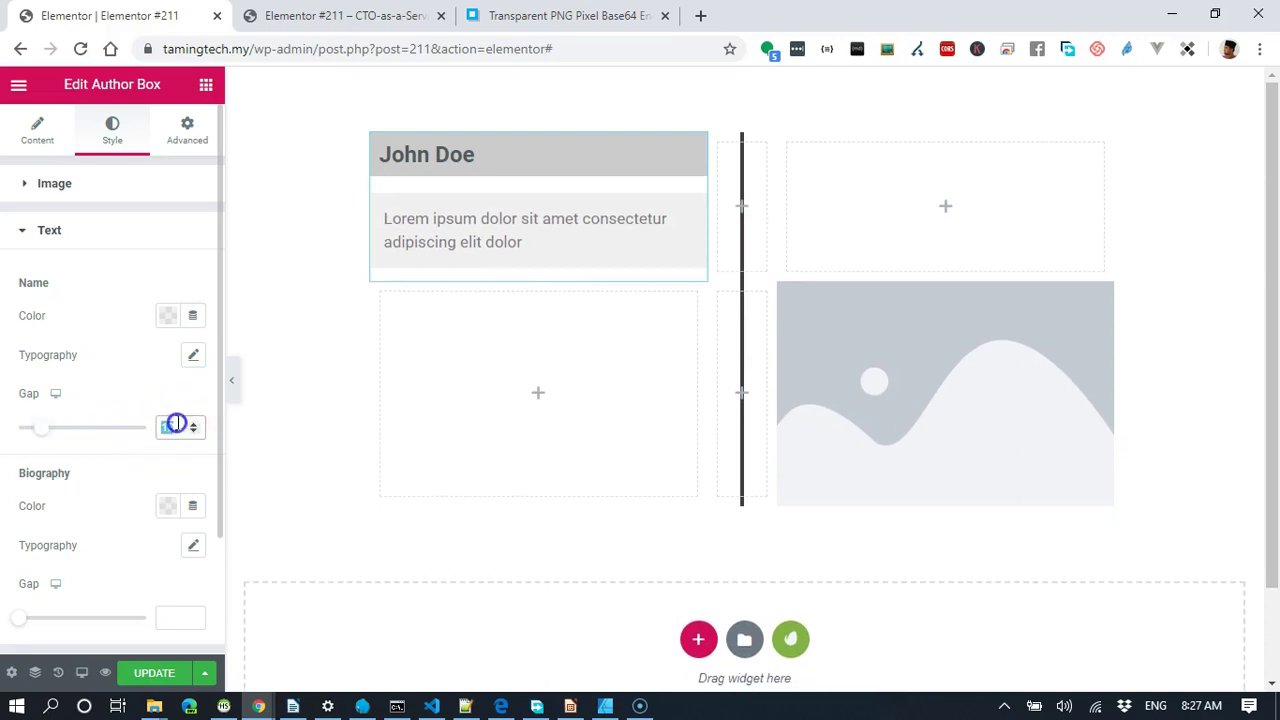
text(1)
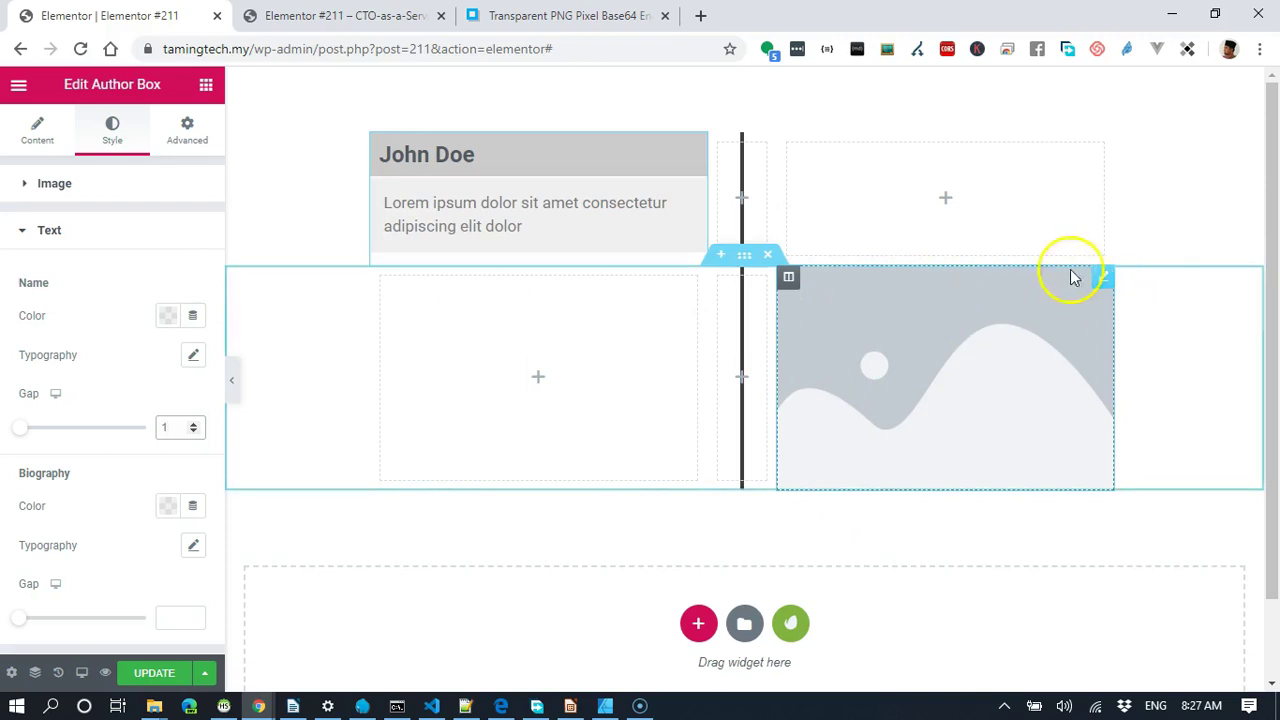
Delete the image widget from the third column of the second timeline row.
right_click(1104, 284)
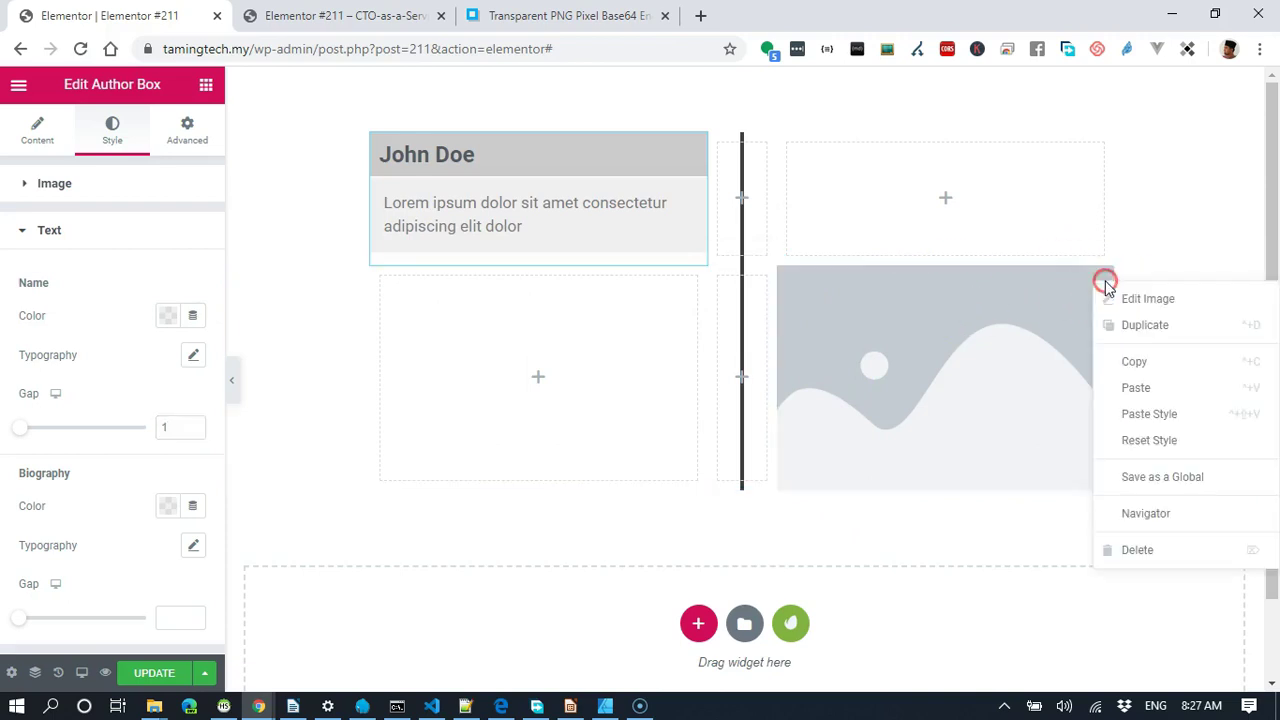
click(964, 297)
right_click(1104, 277)
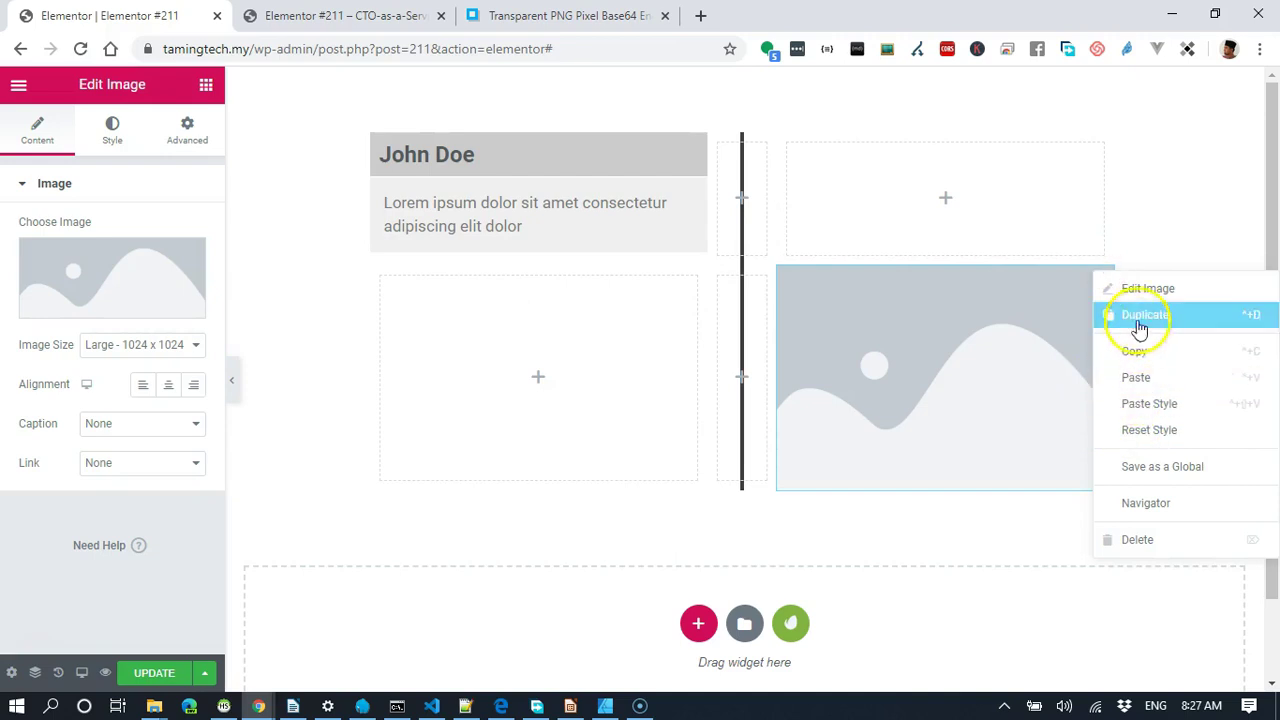
click(1154, 546)
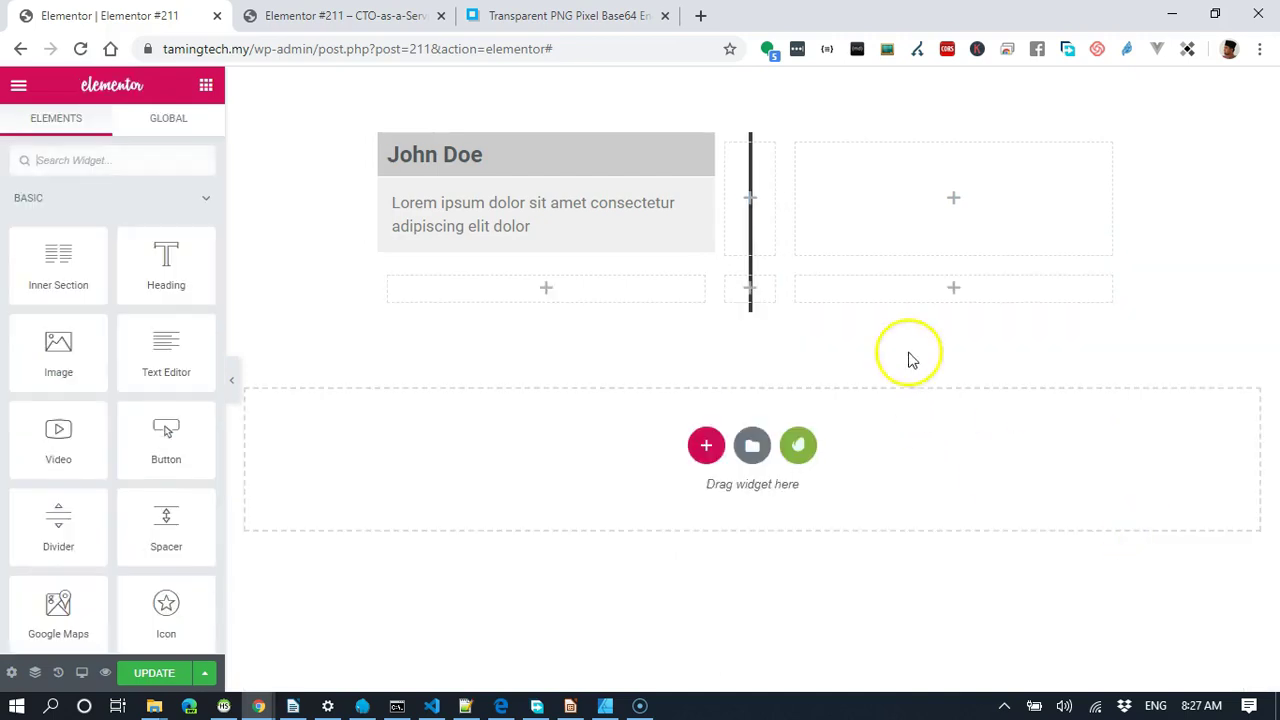
Duplicate the styled author box and move the copy into the third column of the second timeline row.
mouse_move(500, 180)
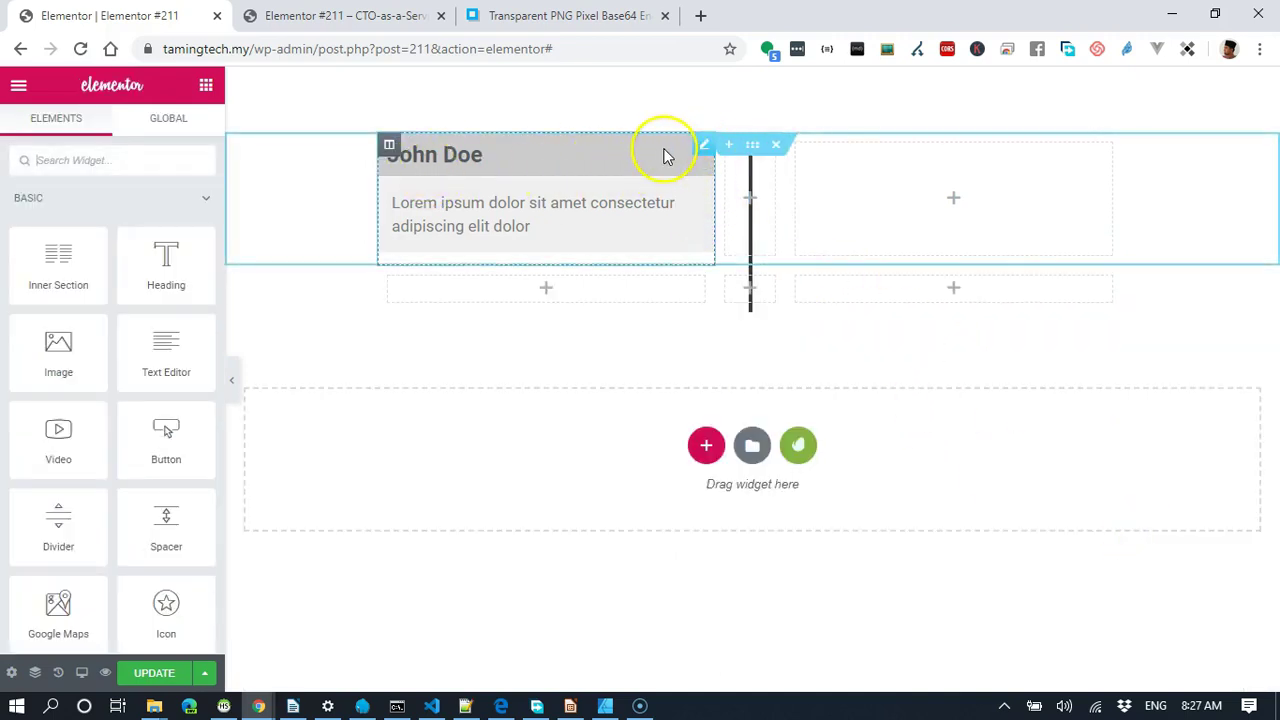
click(700, 148)
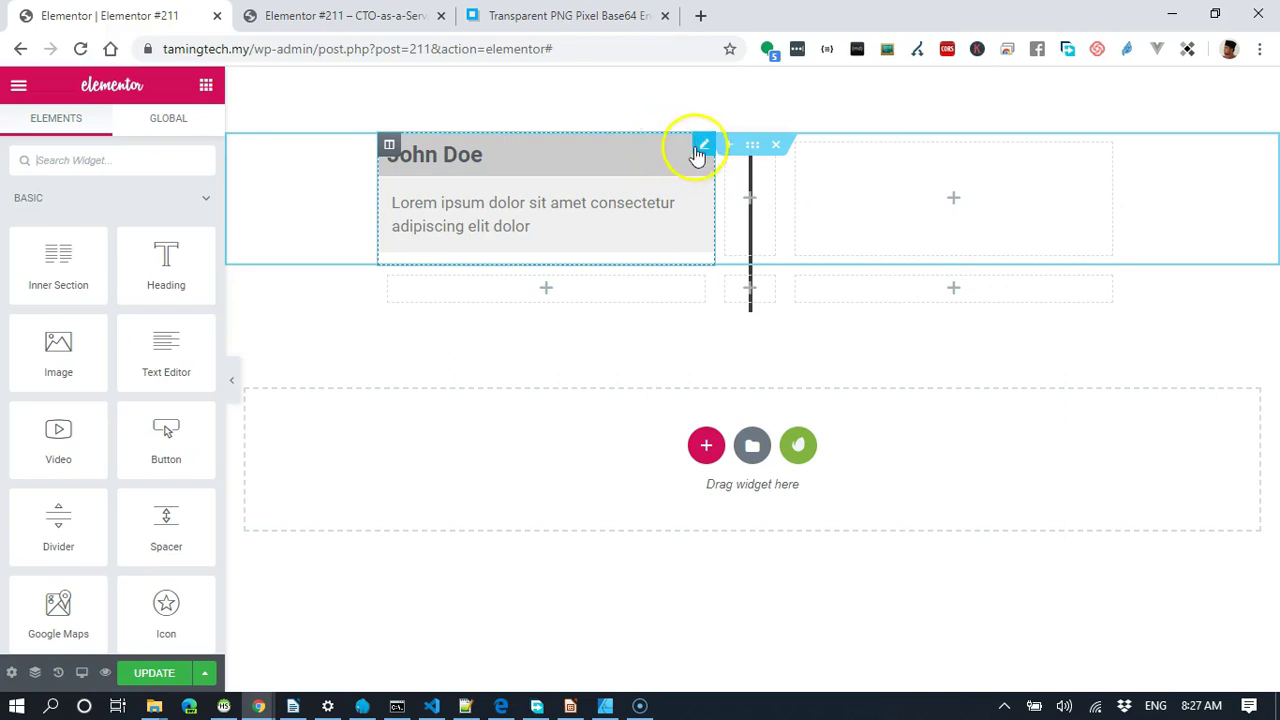
right_click(698, 150)
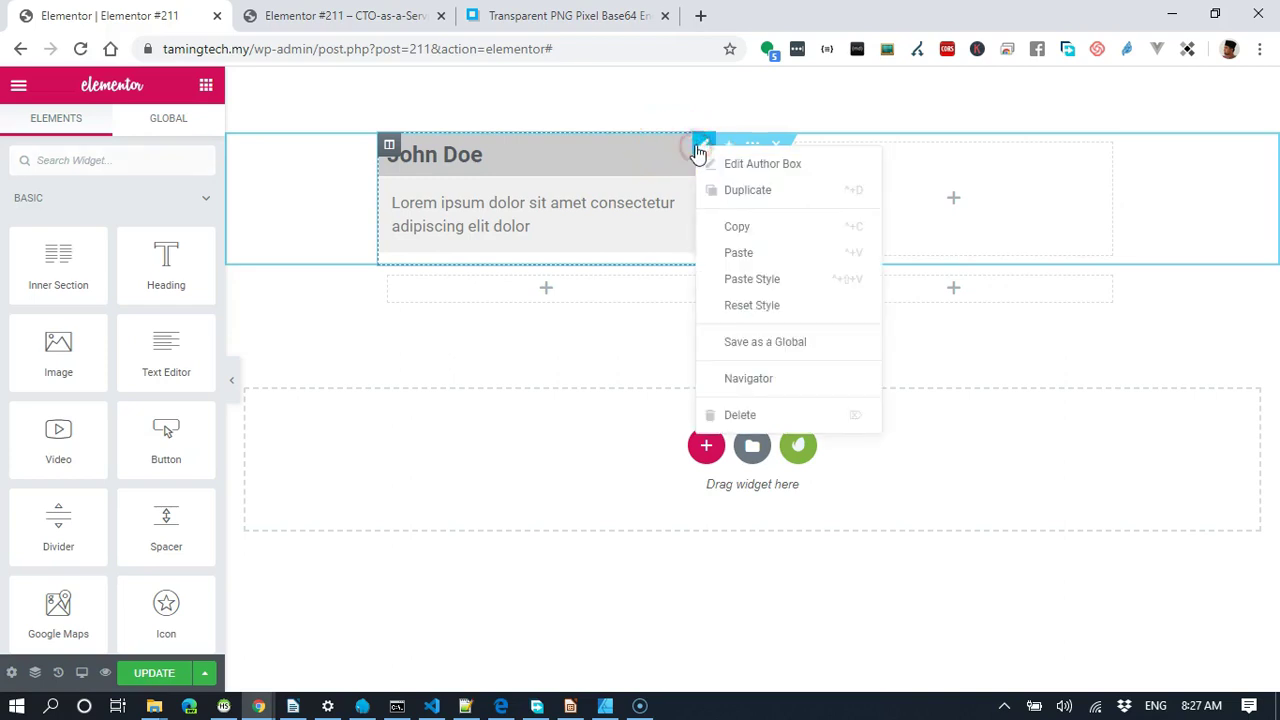
click(768, 197)
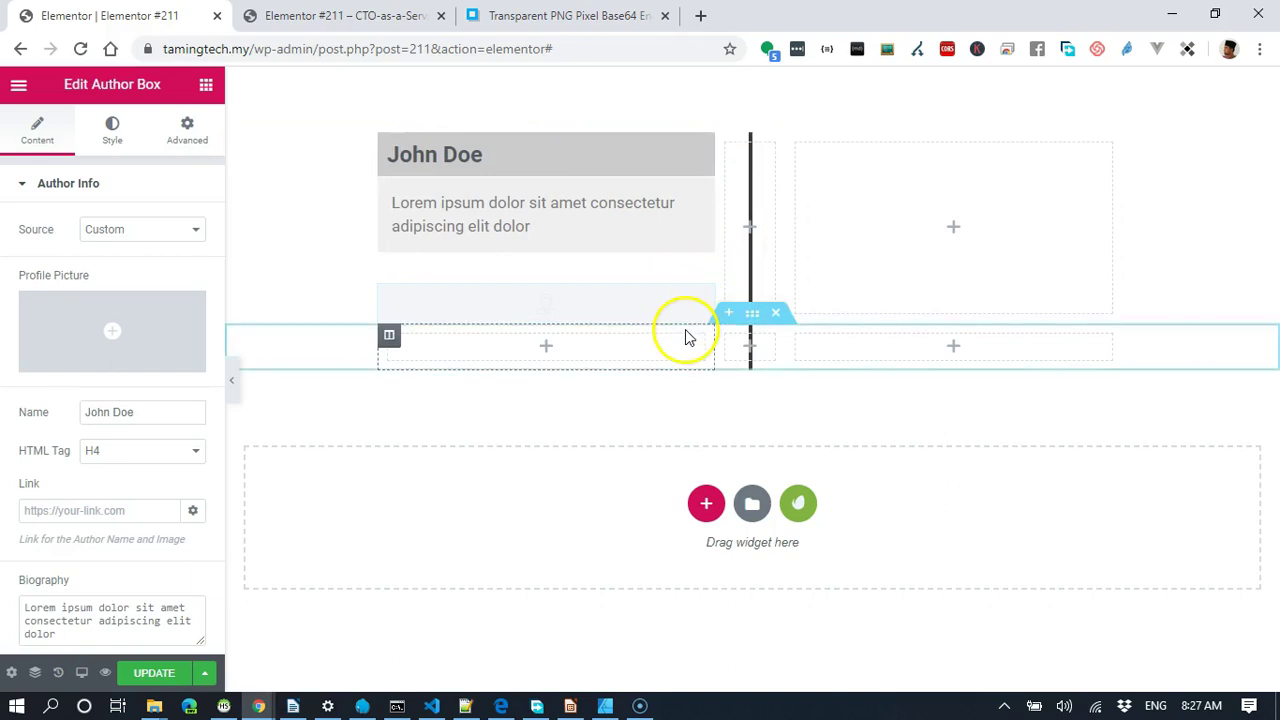
drag(696, 297, 931, 313)
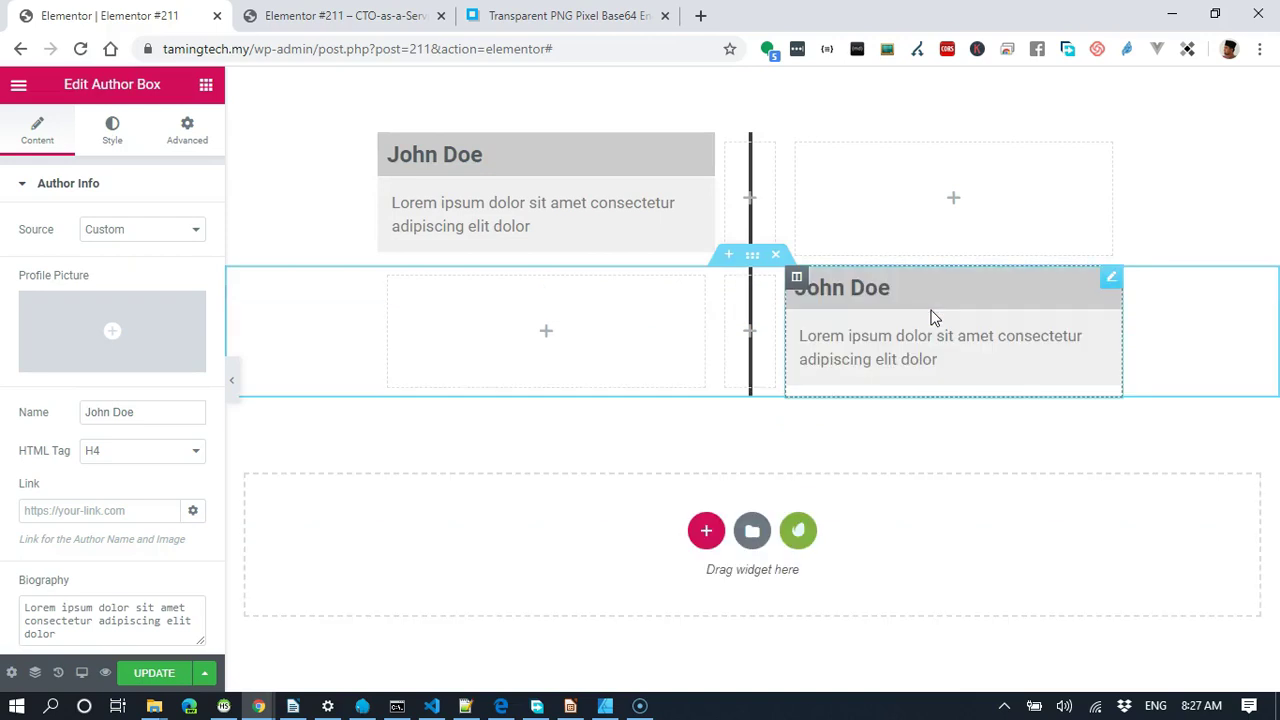
click(1062, 508)
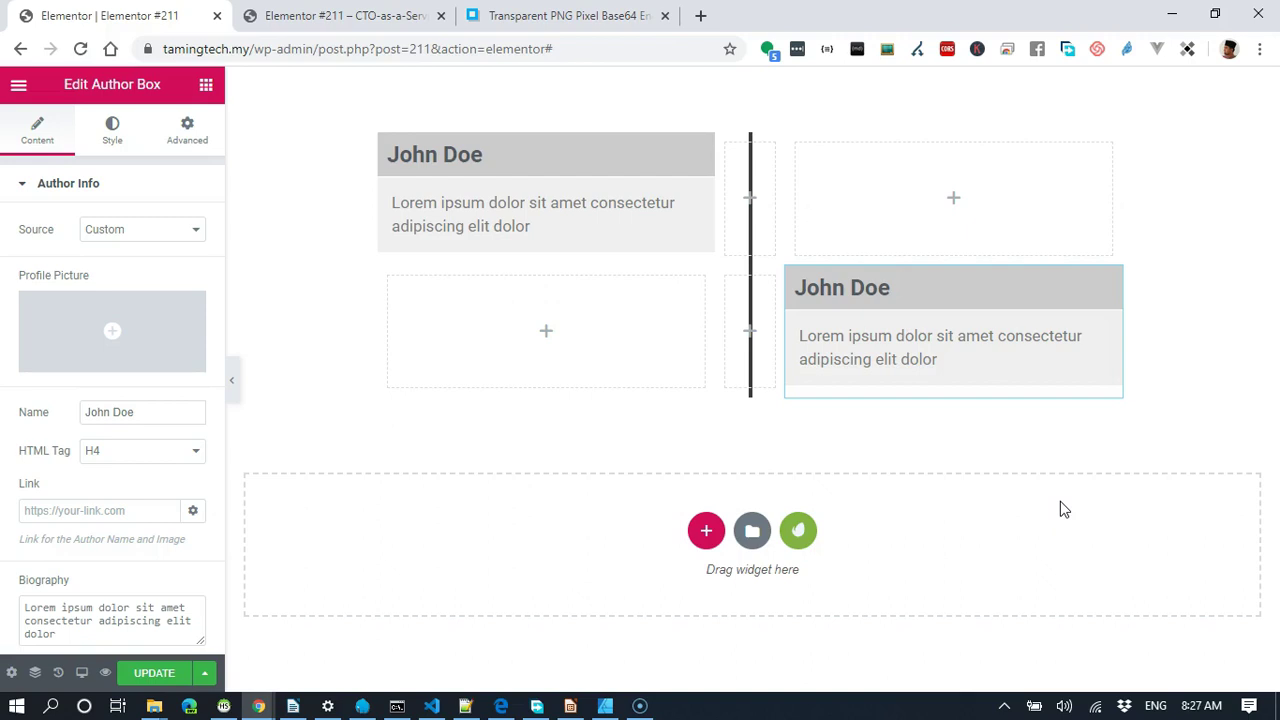
Add an Icon widget to the middle column of the first timeline row and open its icon library.
drag(791, 143, 733, 340)
click(207, 85)
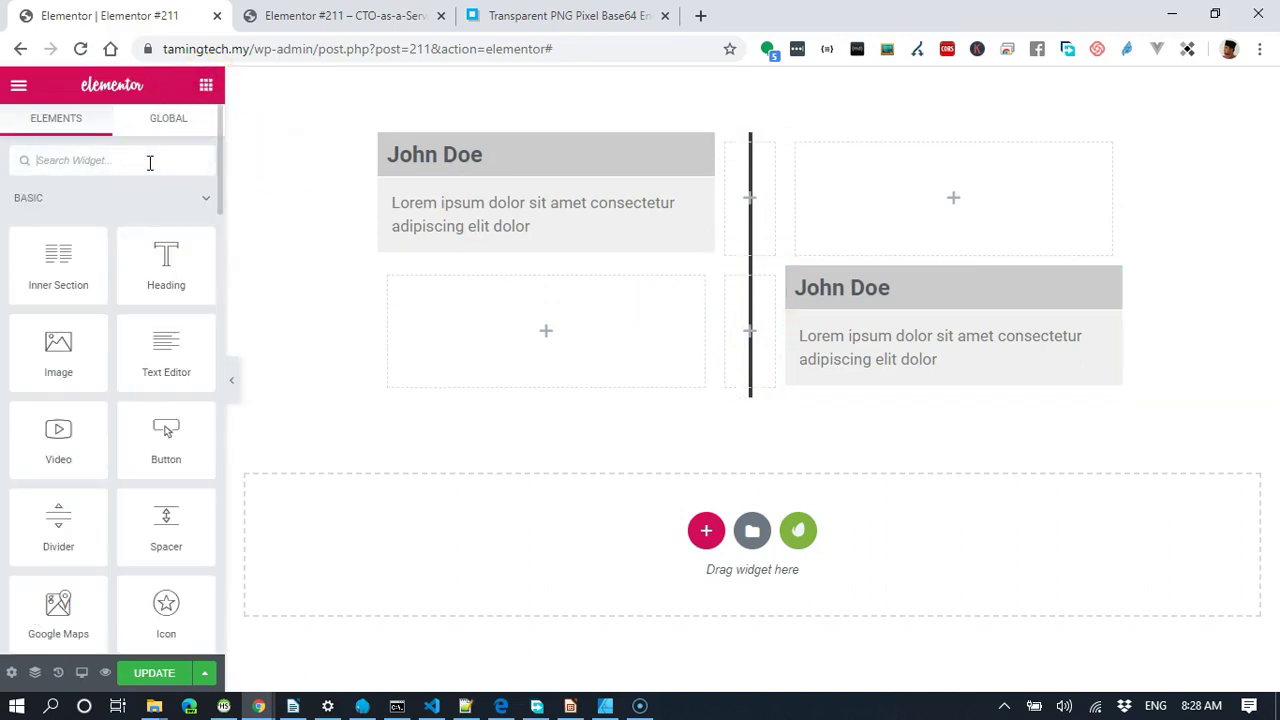
text(i)
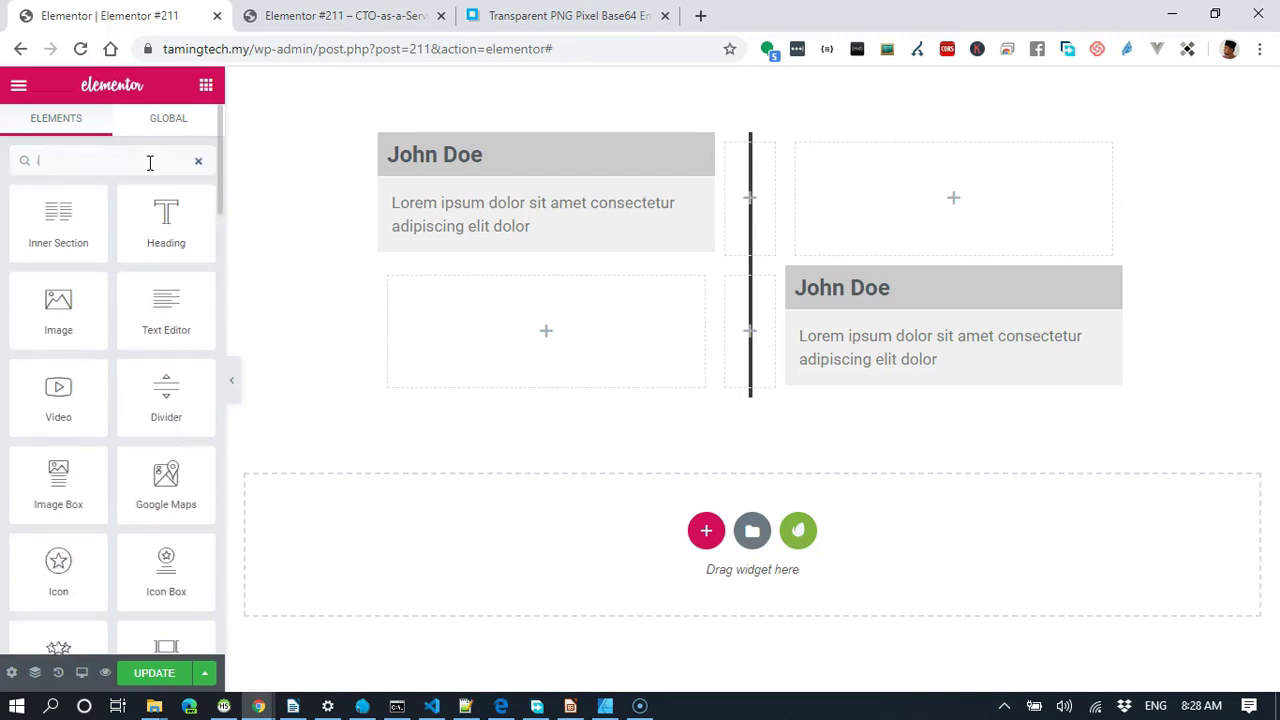
text(co)
drag(58, 220, 741, 182)
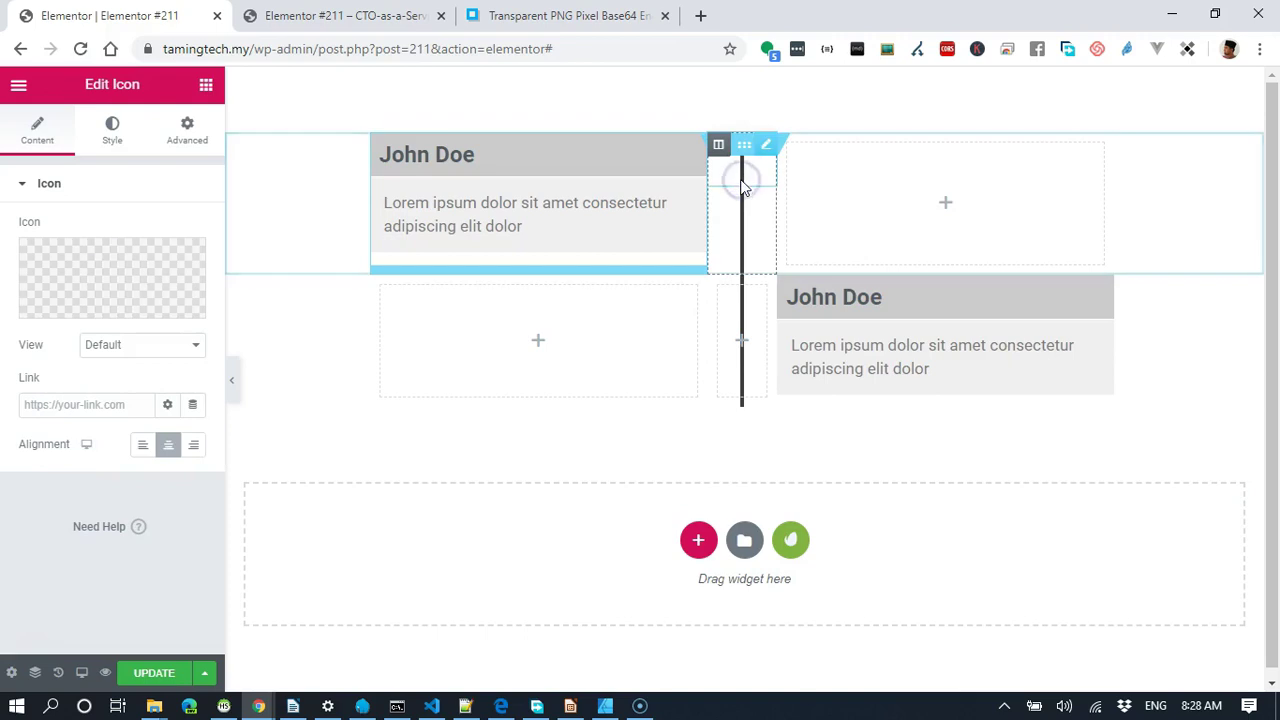
click(113, 262)
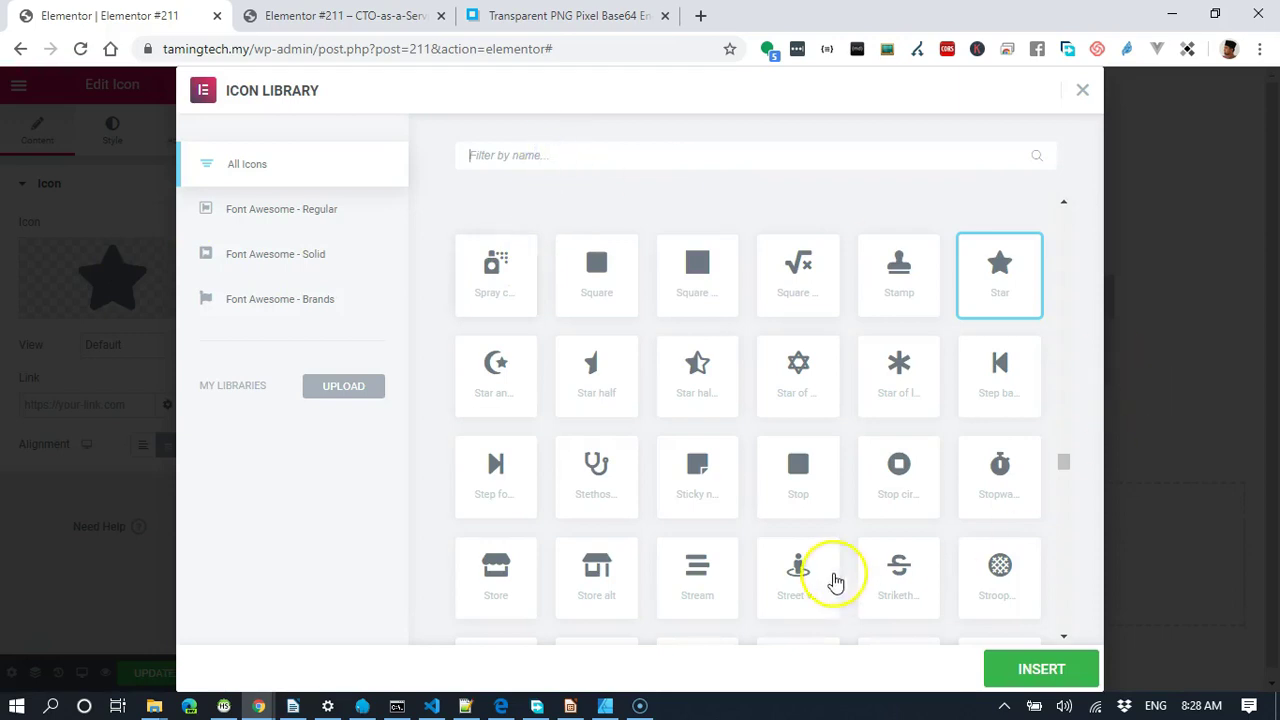
click(910, 485)
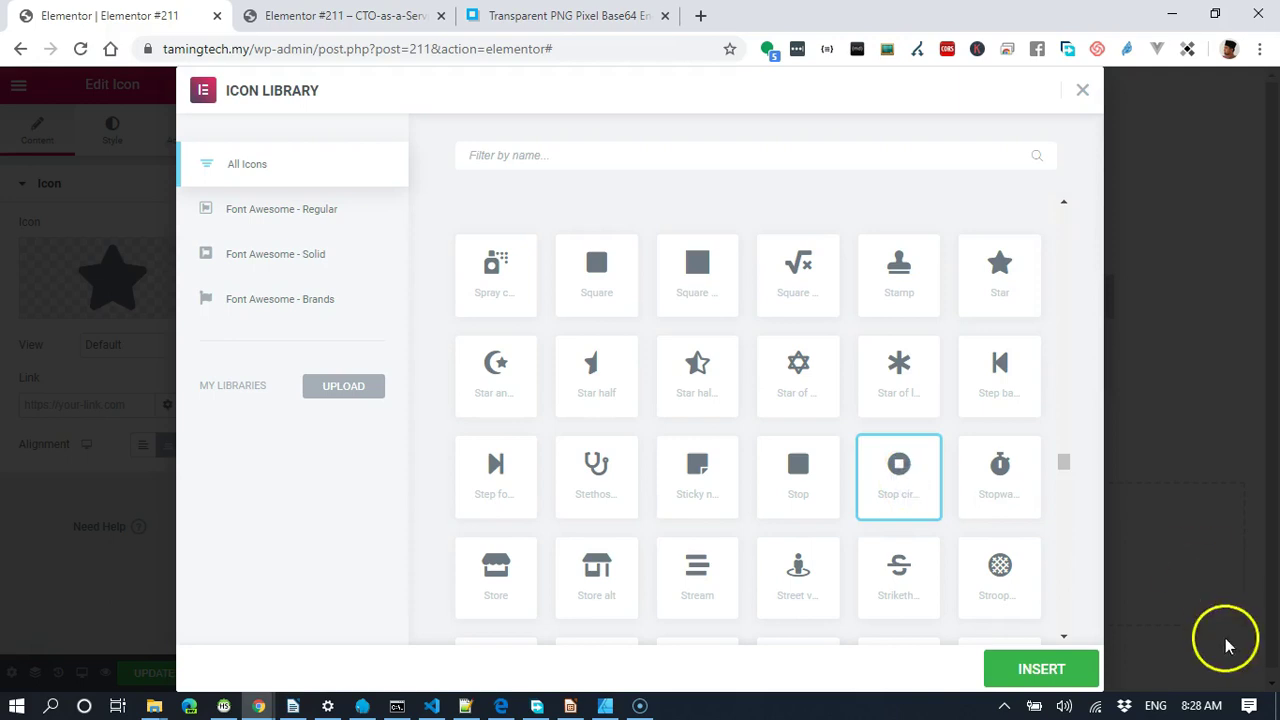
scroll(905, 521, down, 1)
scroll(905, 521, up, 2)
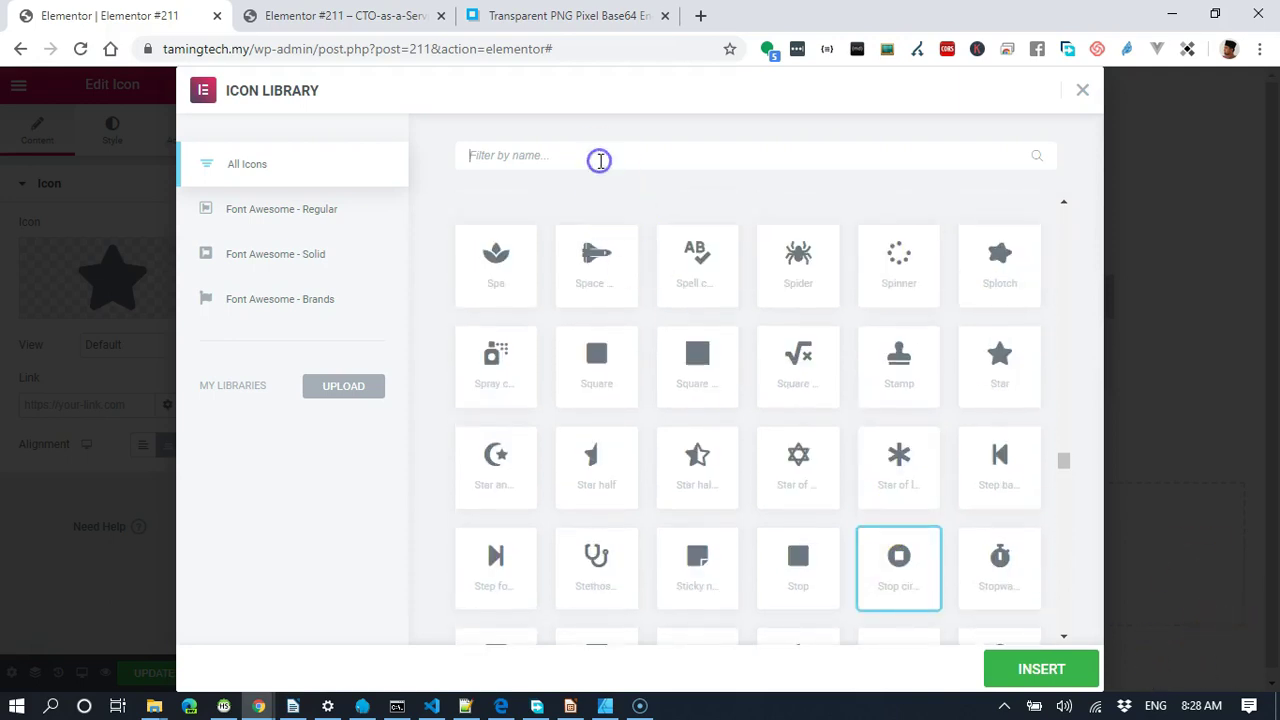
click(600, 161)
text(1)
key(BackSpace)
text(nu)
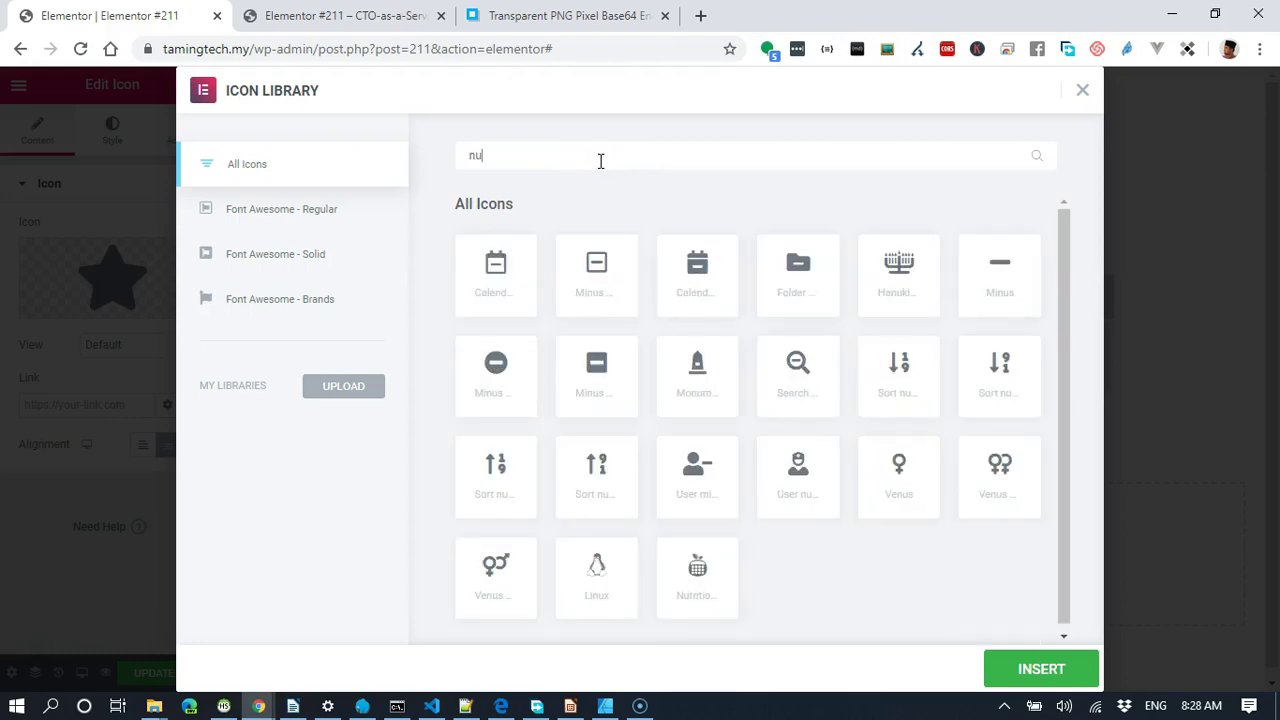
key(BackSpace)
key(BackSpace)
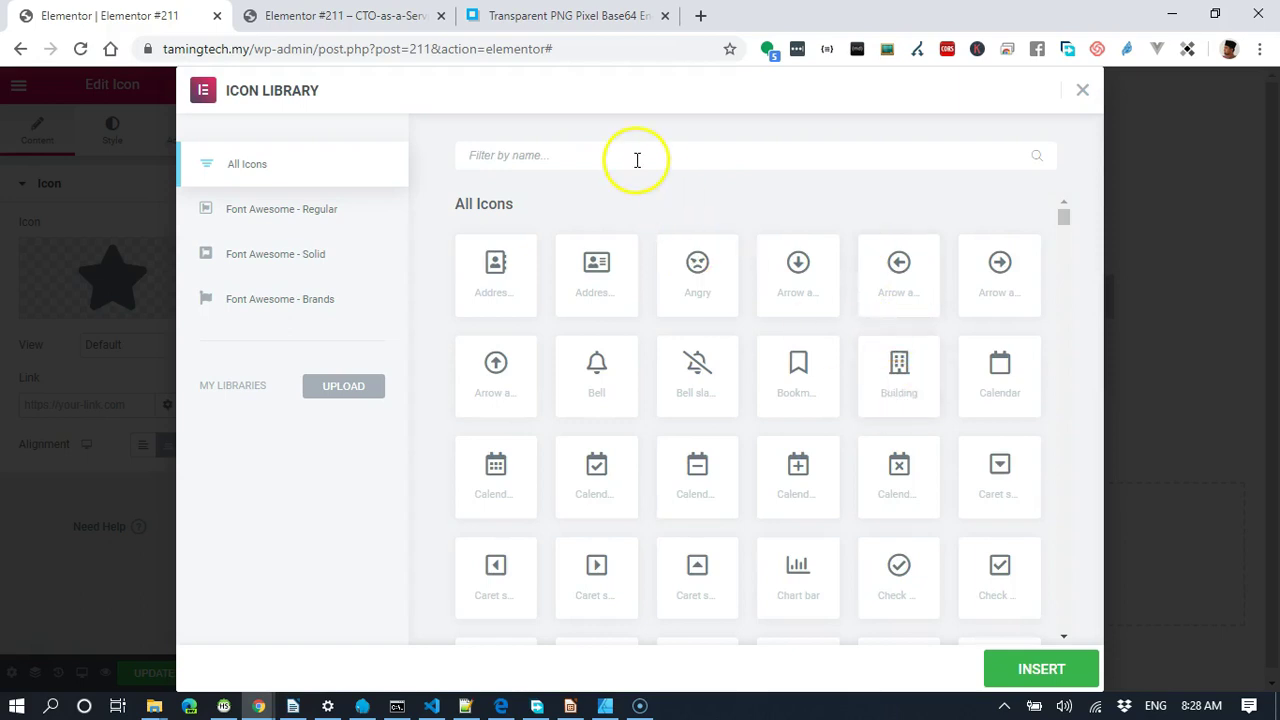
Filter the icon library by "cir" and insert the solid Circle icon.
text(cir)
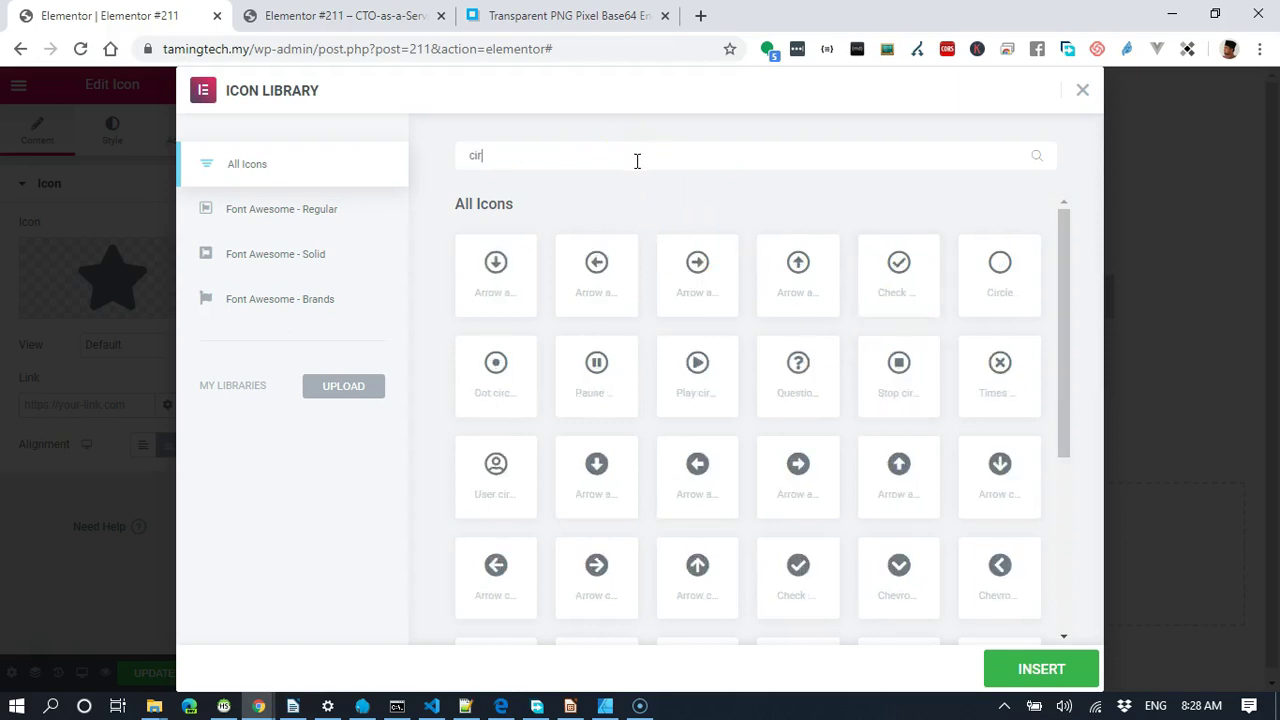
scroll(972, 382, down, 2)
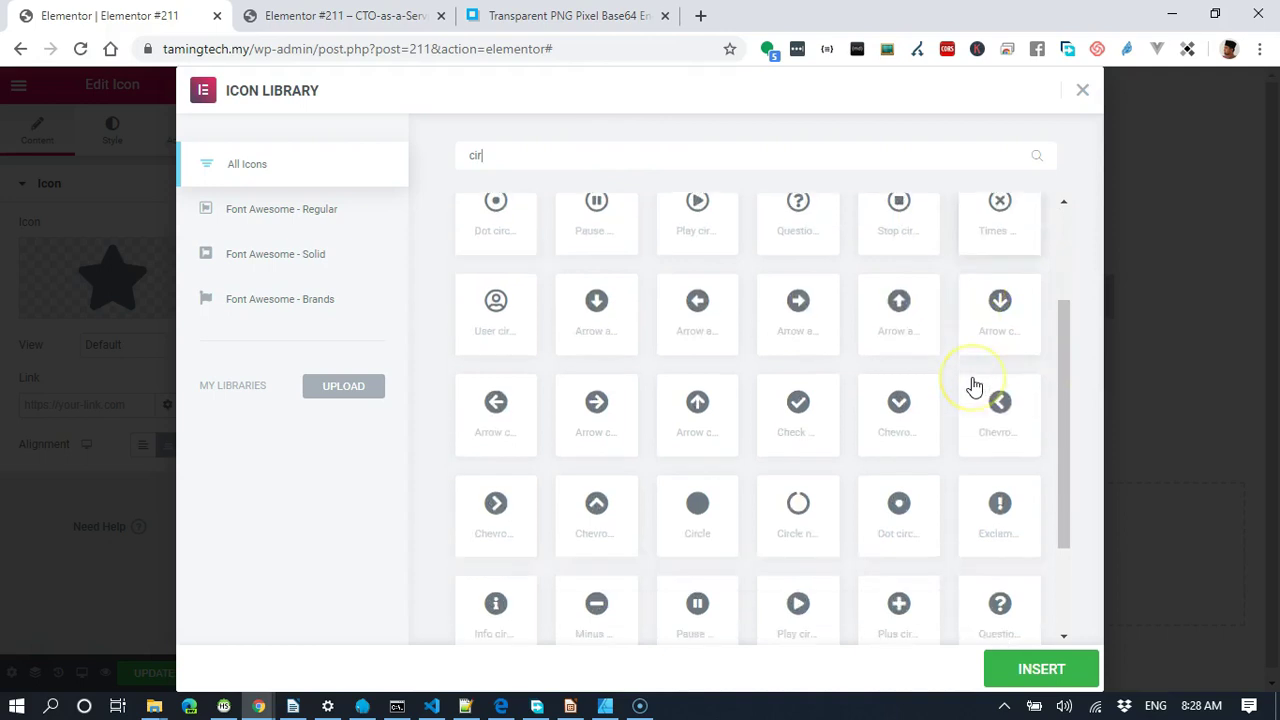
scroll(975, 386, down, 2)
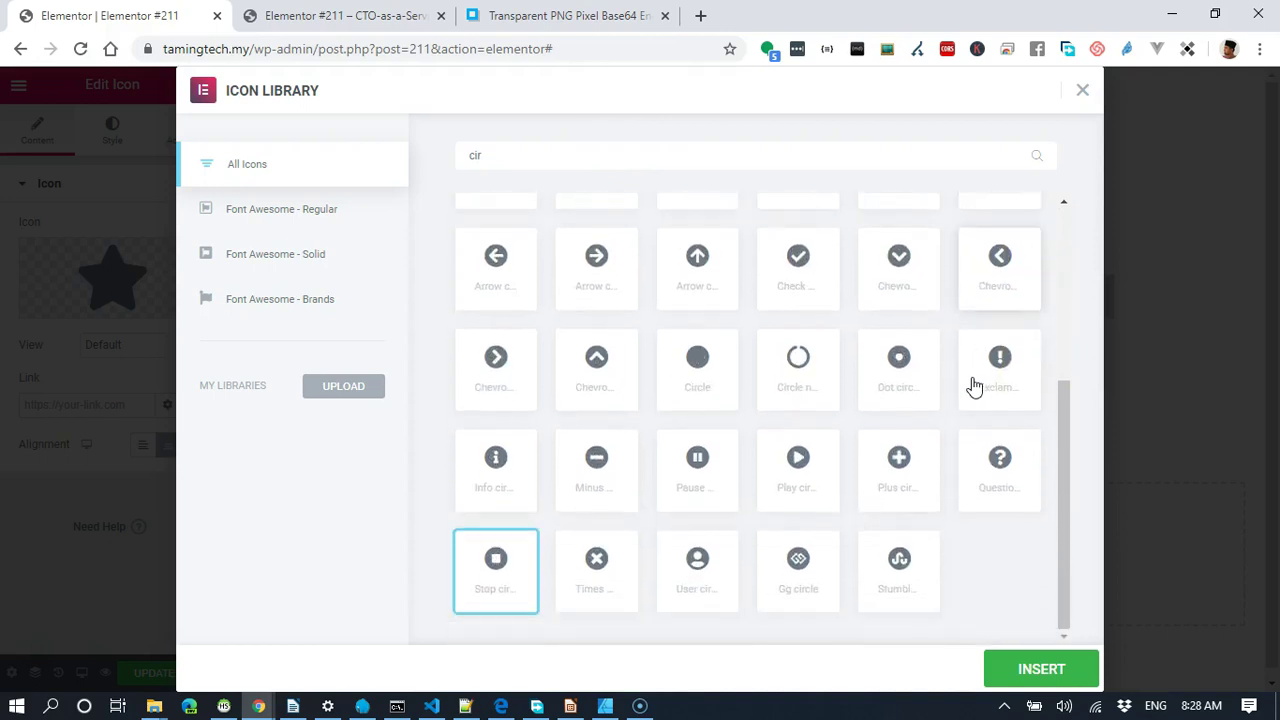
click(701, 357)
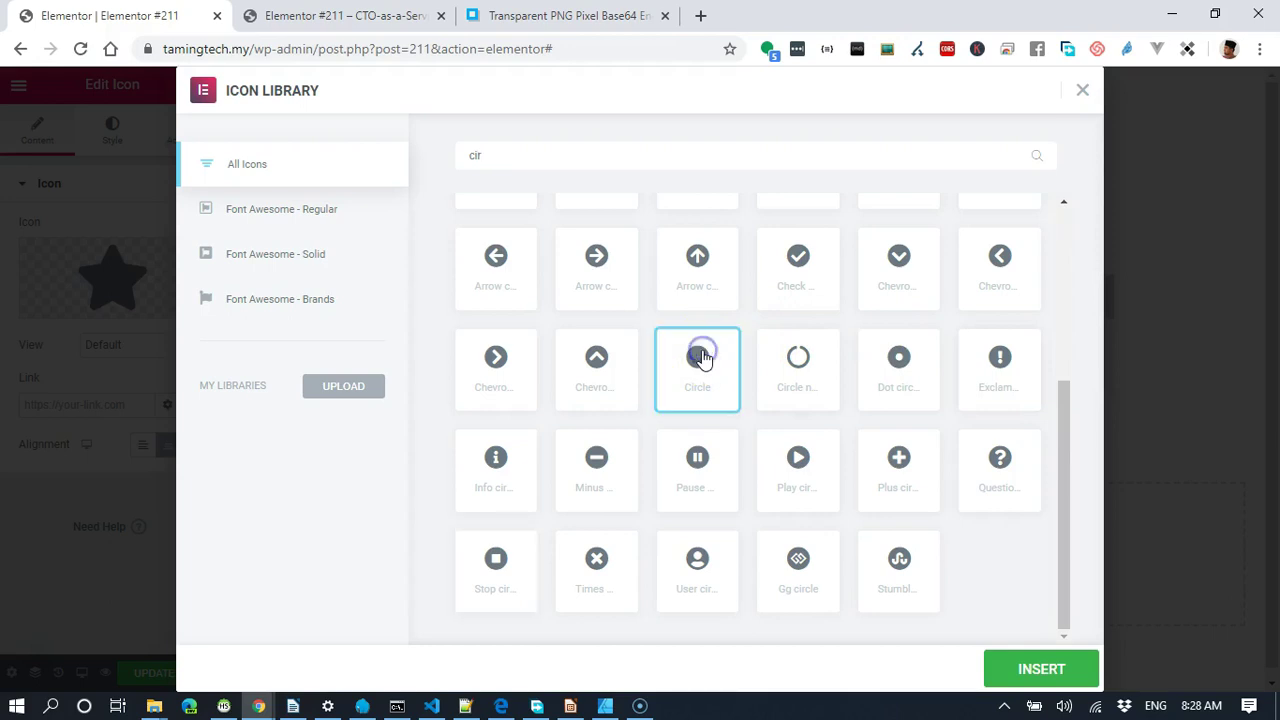
click(1020, 669)
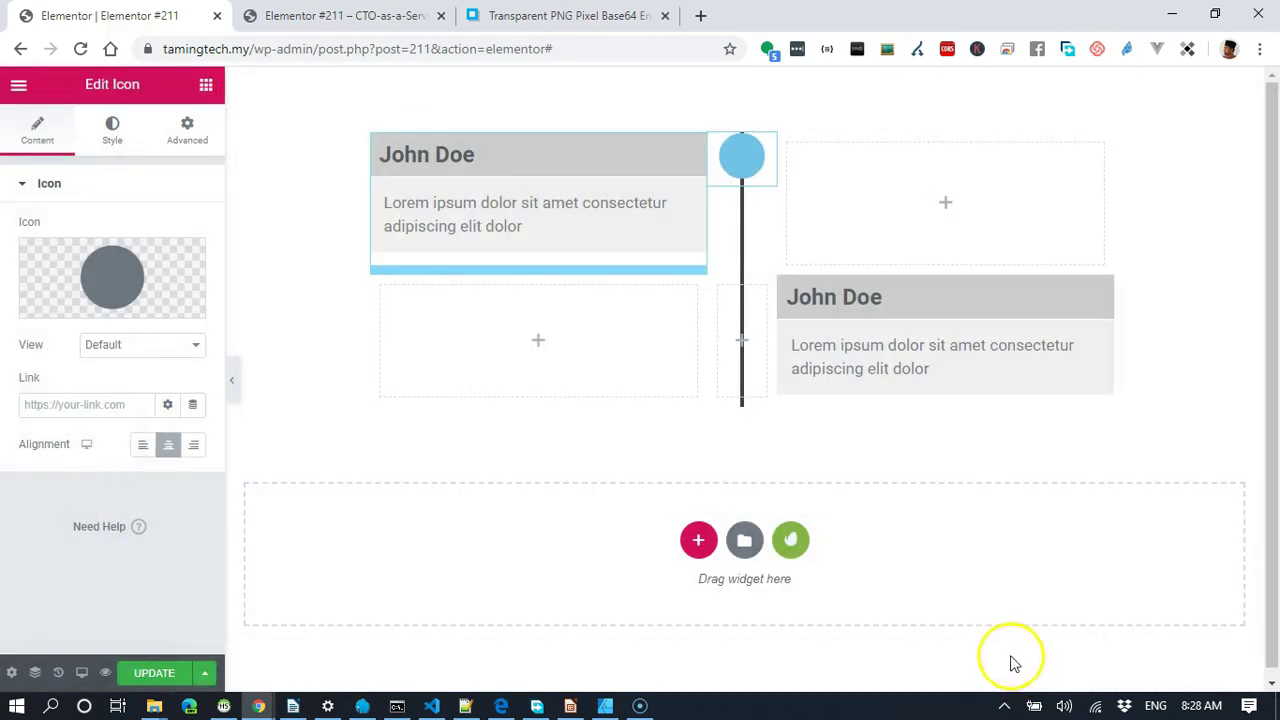
Reduce the circle icon's size to 23 in its style settings.
click(113, 136)
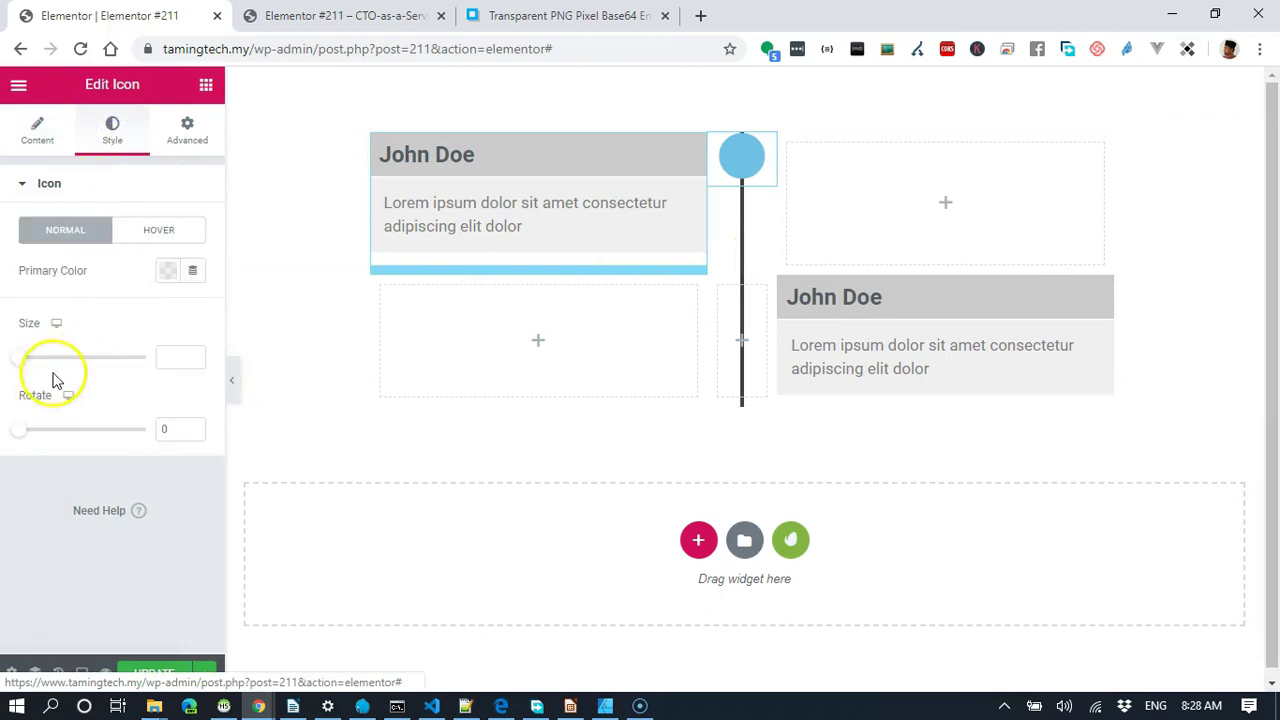
click(22, 358)
drag(24, 362, 28, 366)
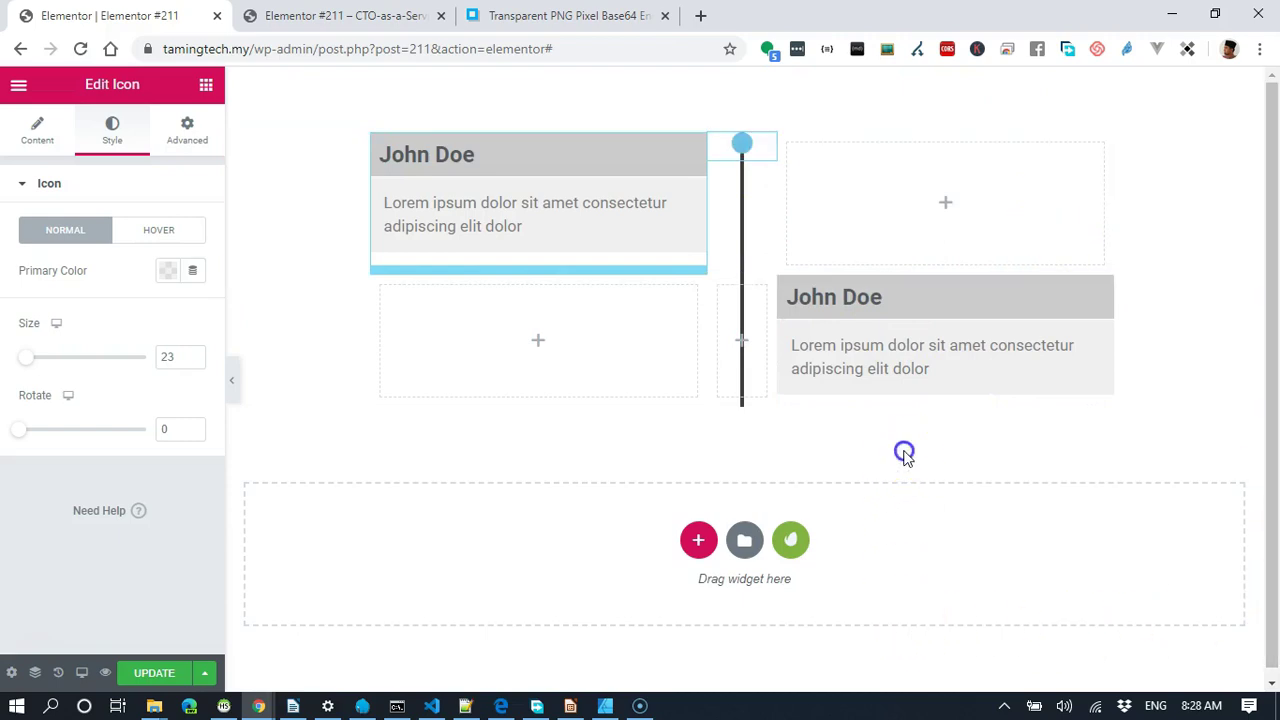
click(563, 363)
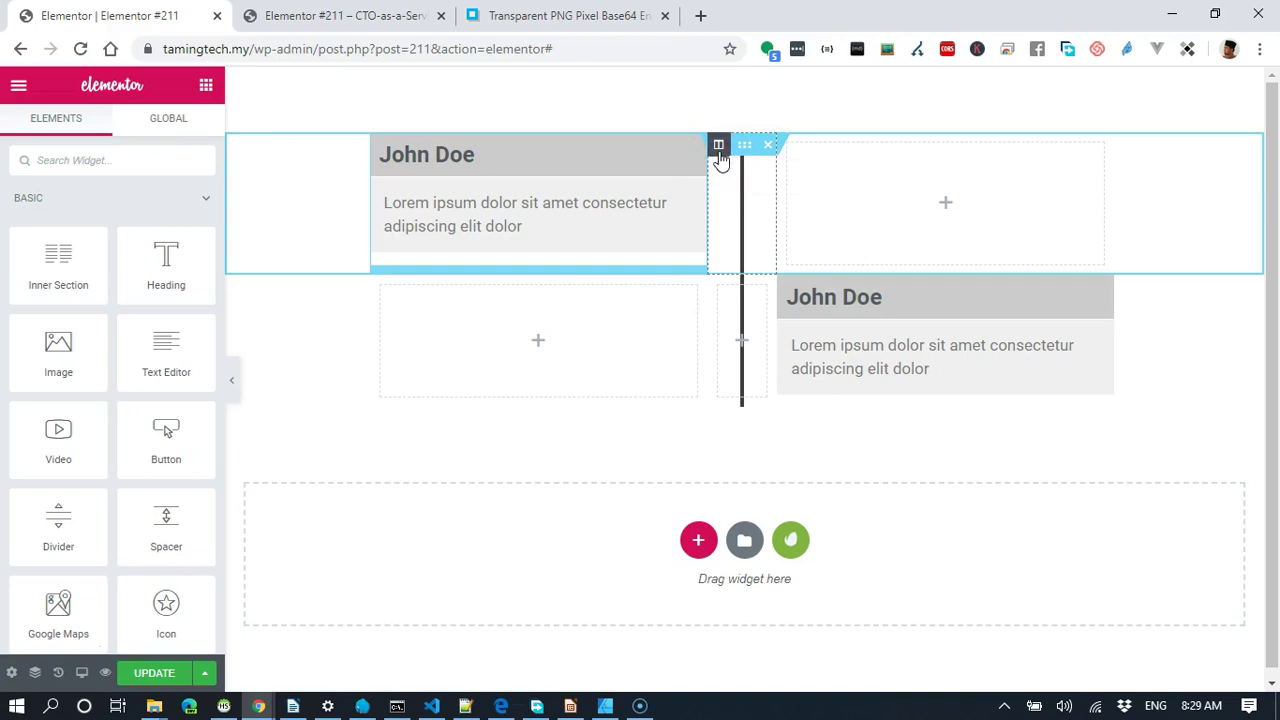
Unlink the margin values of the first timeline row's middle column and set its top margin to 10 px.
click(790, 145)
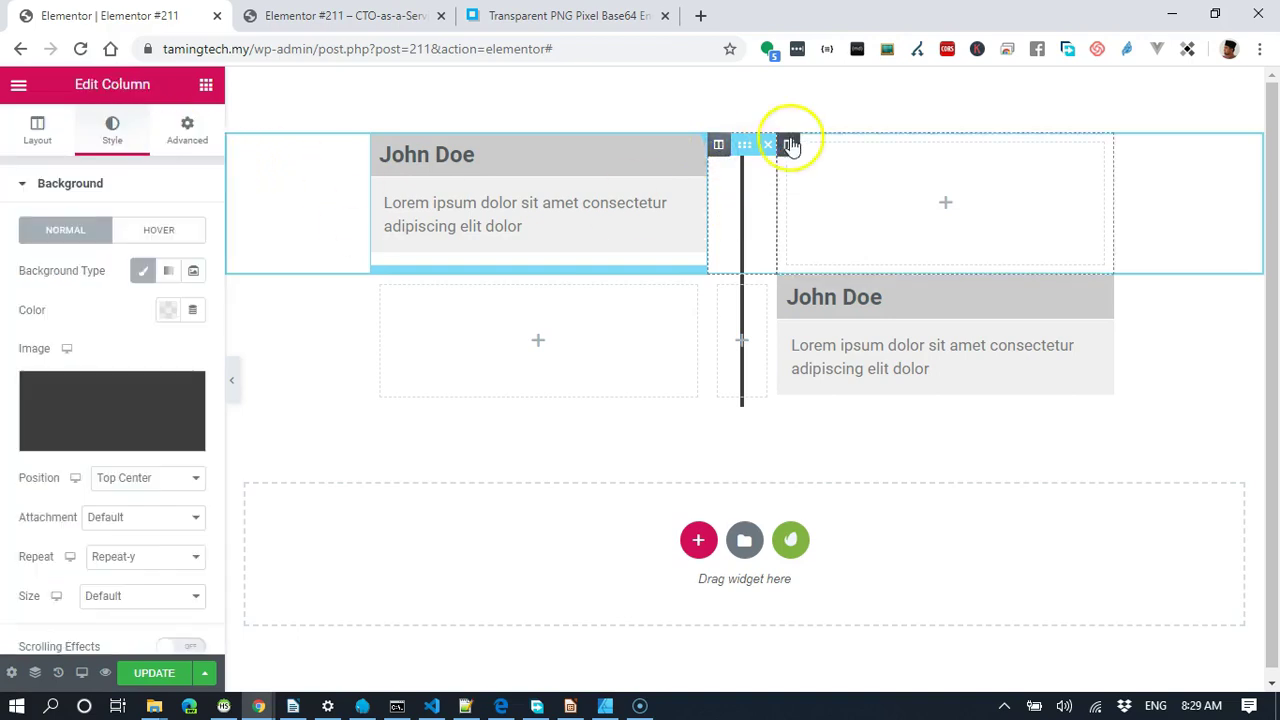
click(720, 148)
click(187, 130)
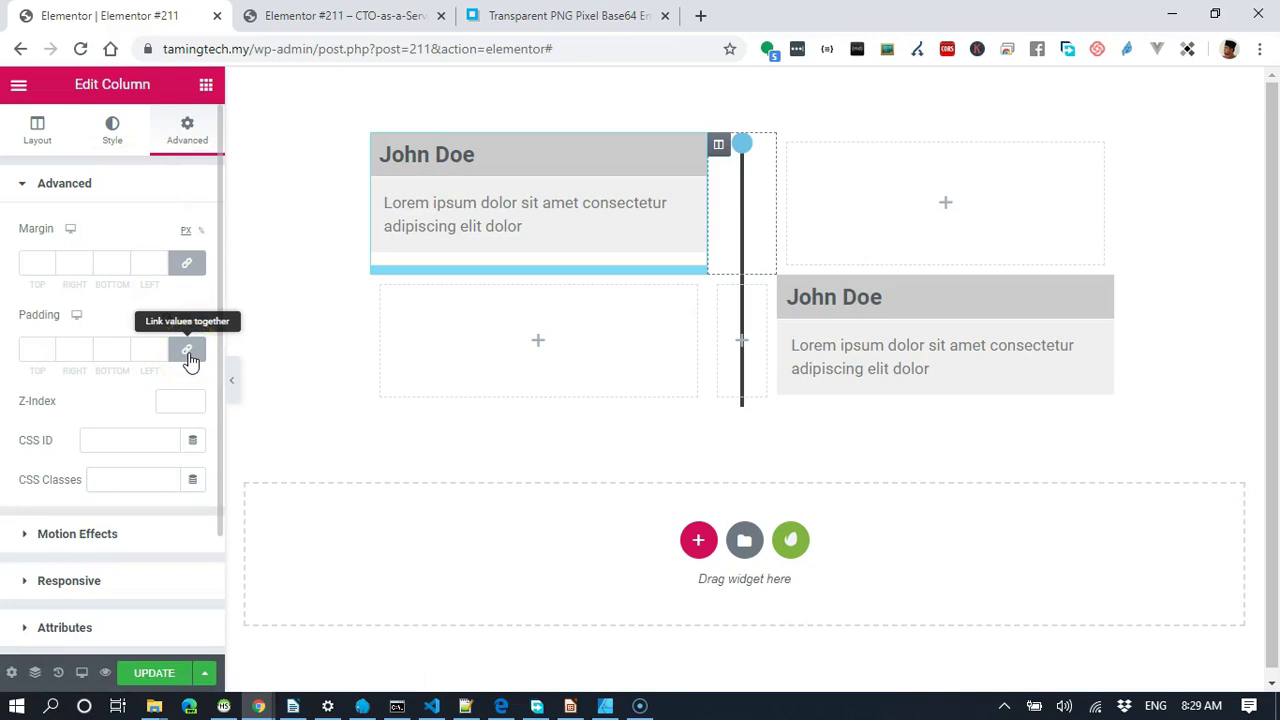
click(190, 263)
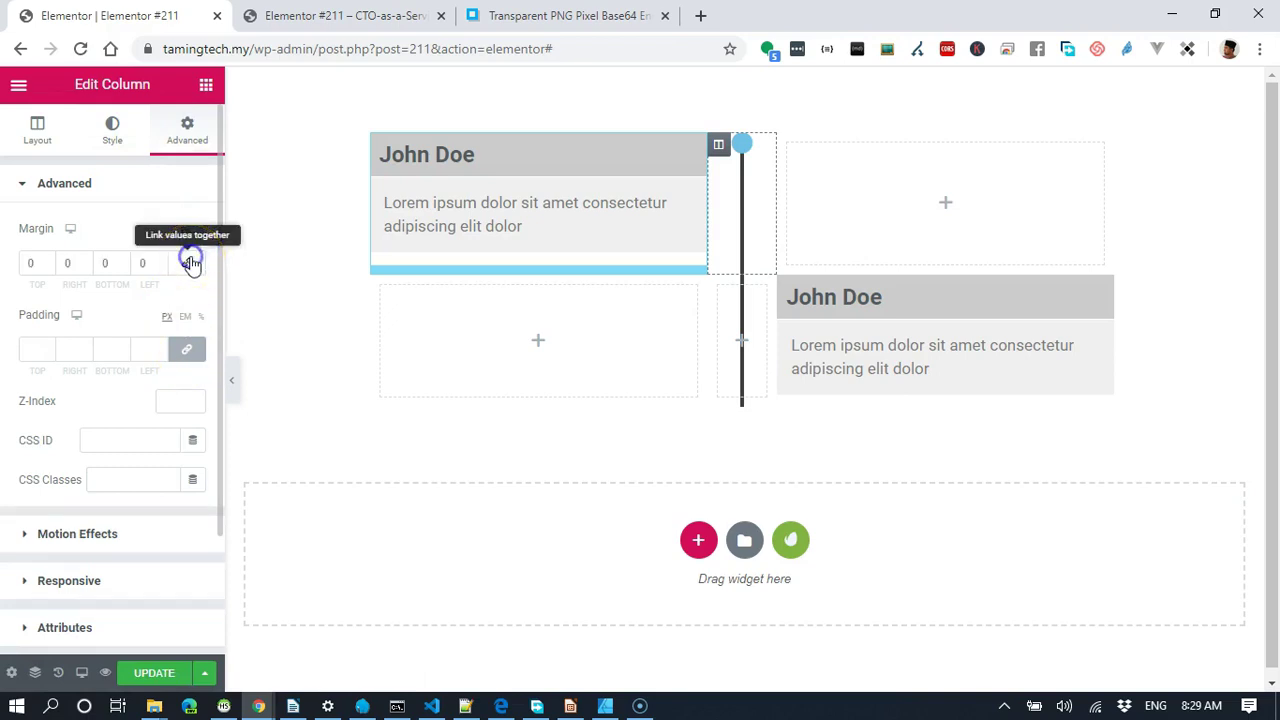
click(30, 263)
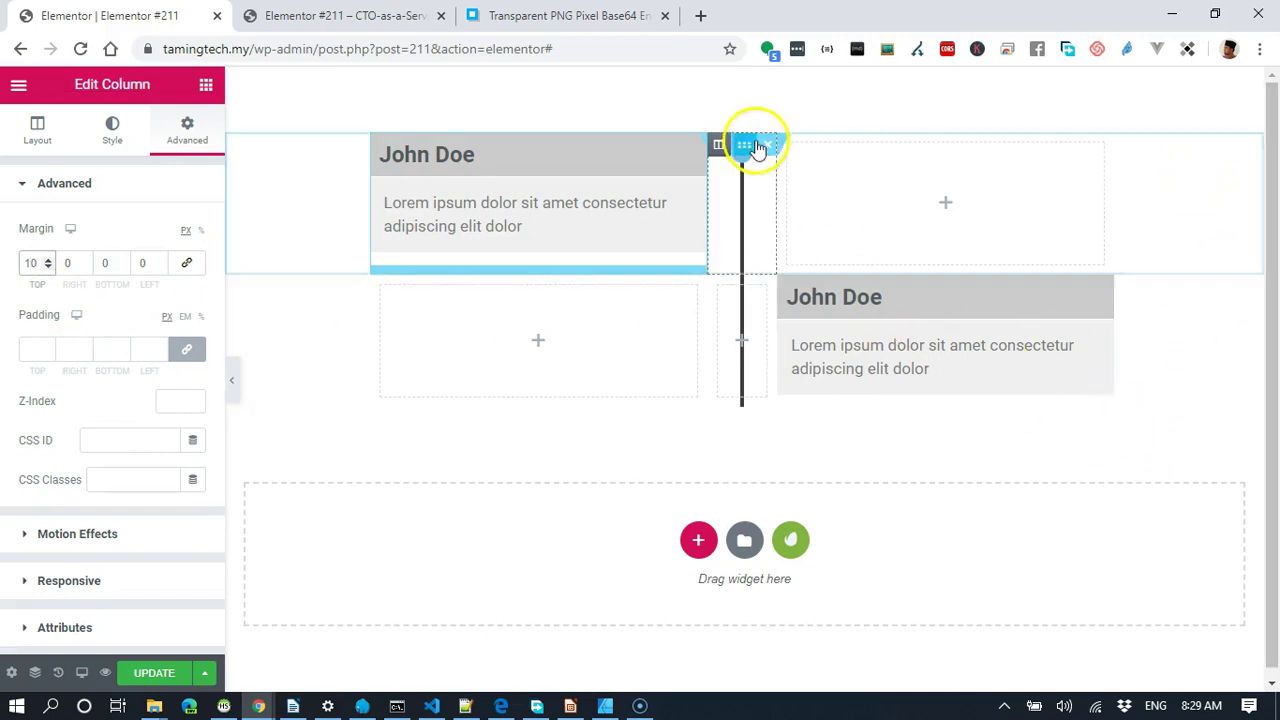
Try moving the circle icon into the first row's third column, and revert the move through the edit history.
drag(766, 176, 995, 160)
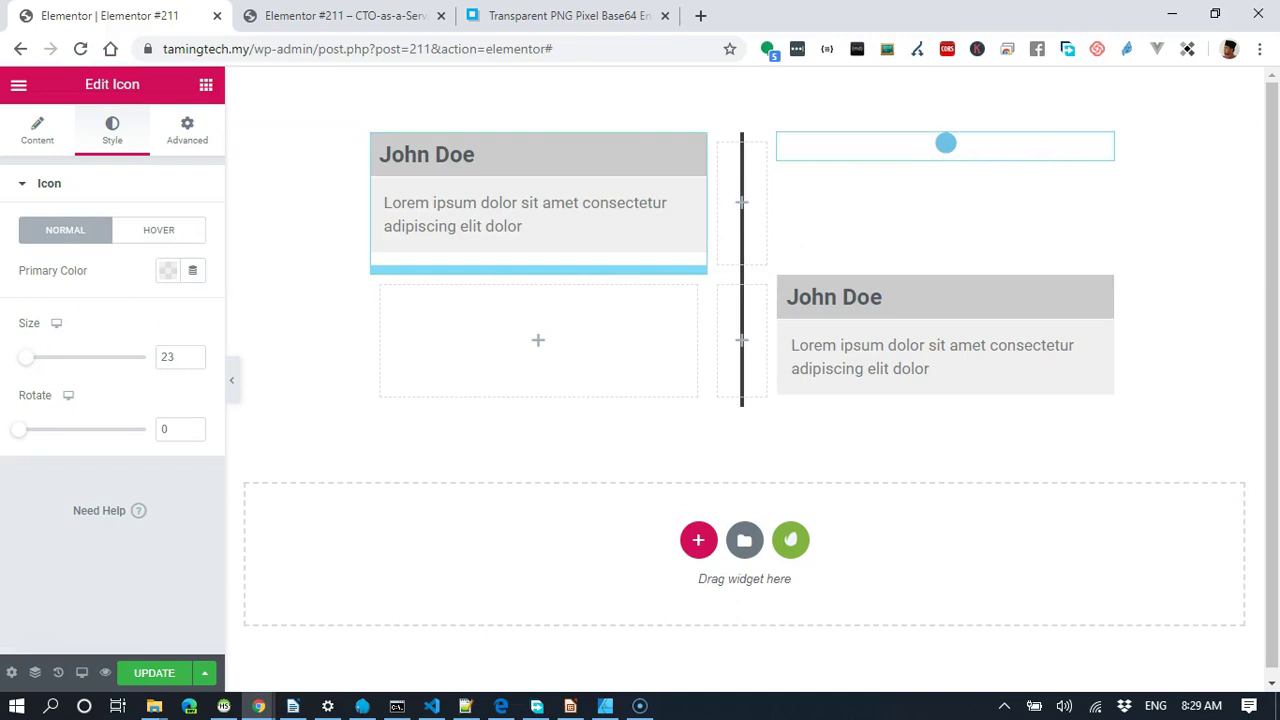
click(36, 675)
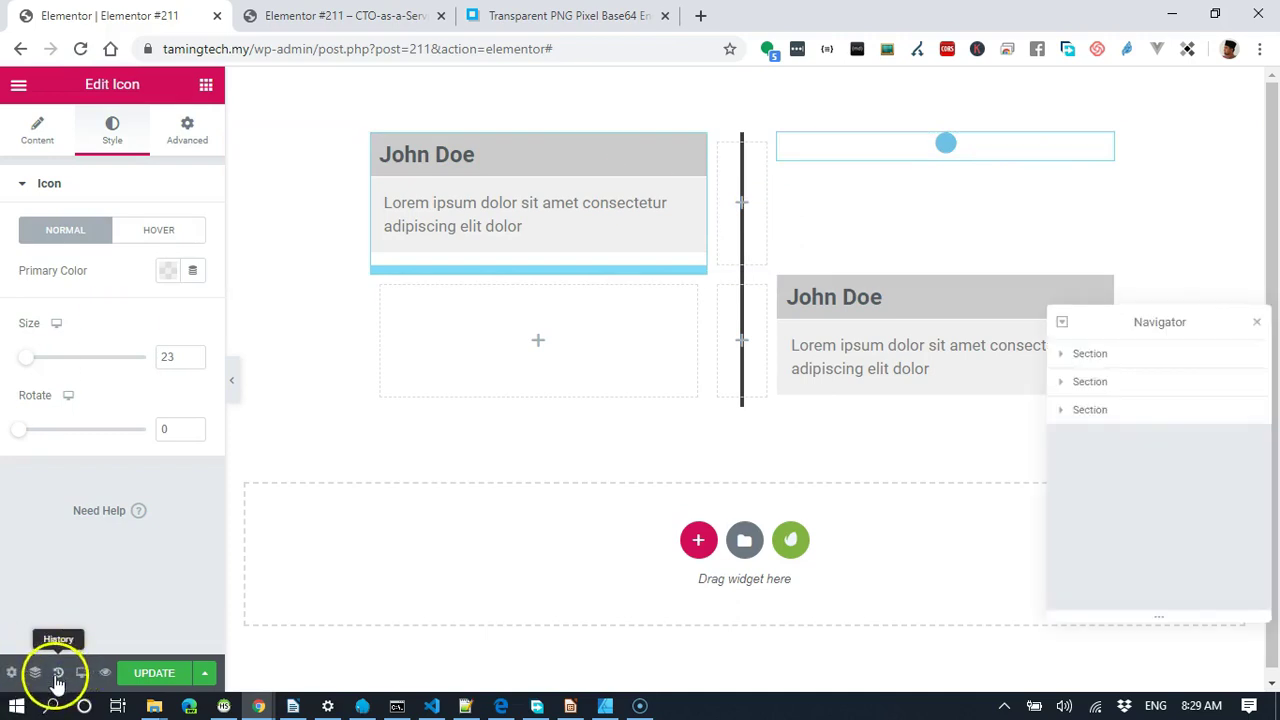
click(59, 674)
click(52, 230)
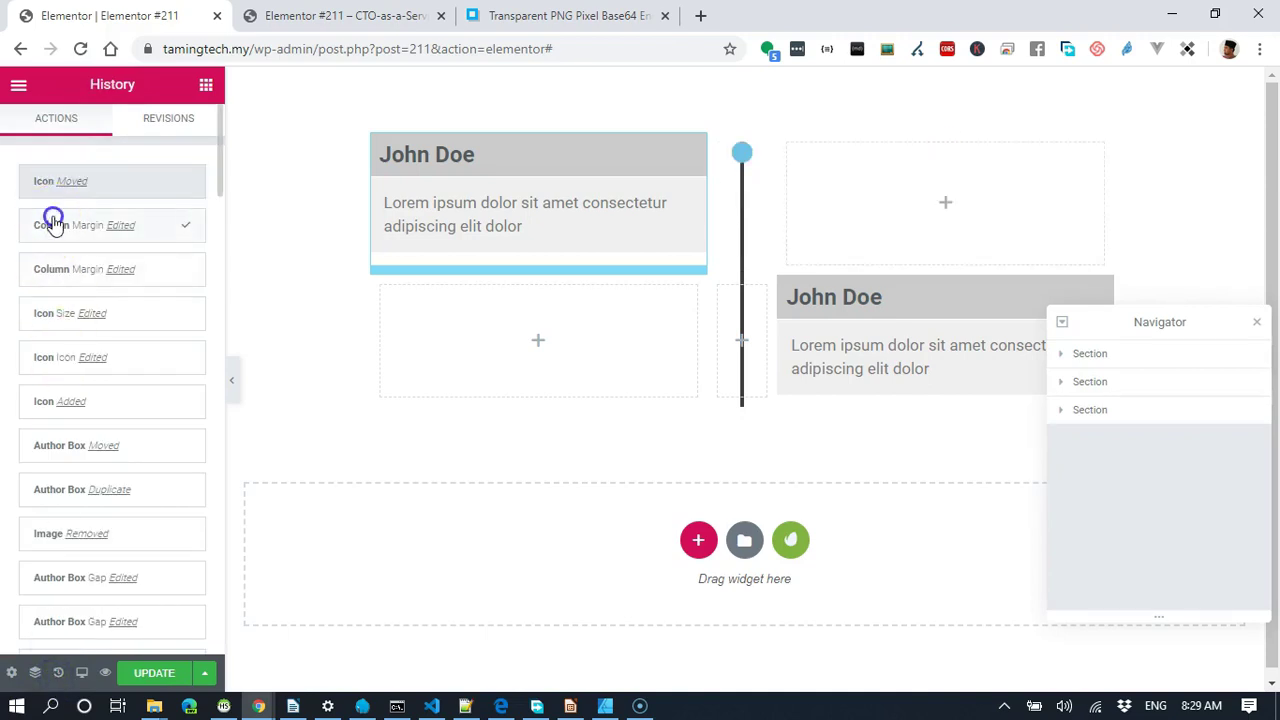
click(1256, 323)
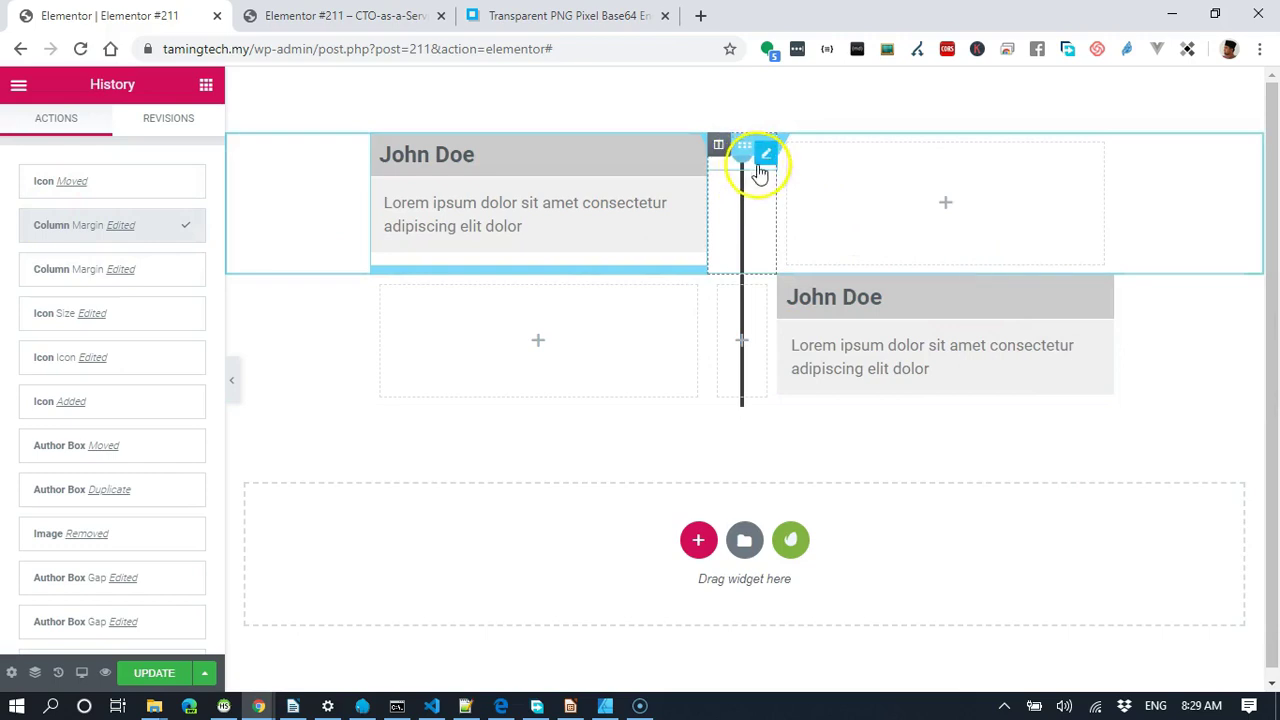
Set the primary color of the first row's circle icon to red #FF0000.
click(763, 163)
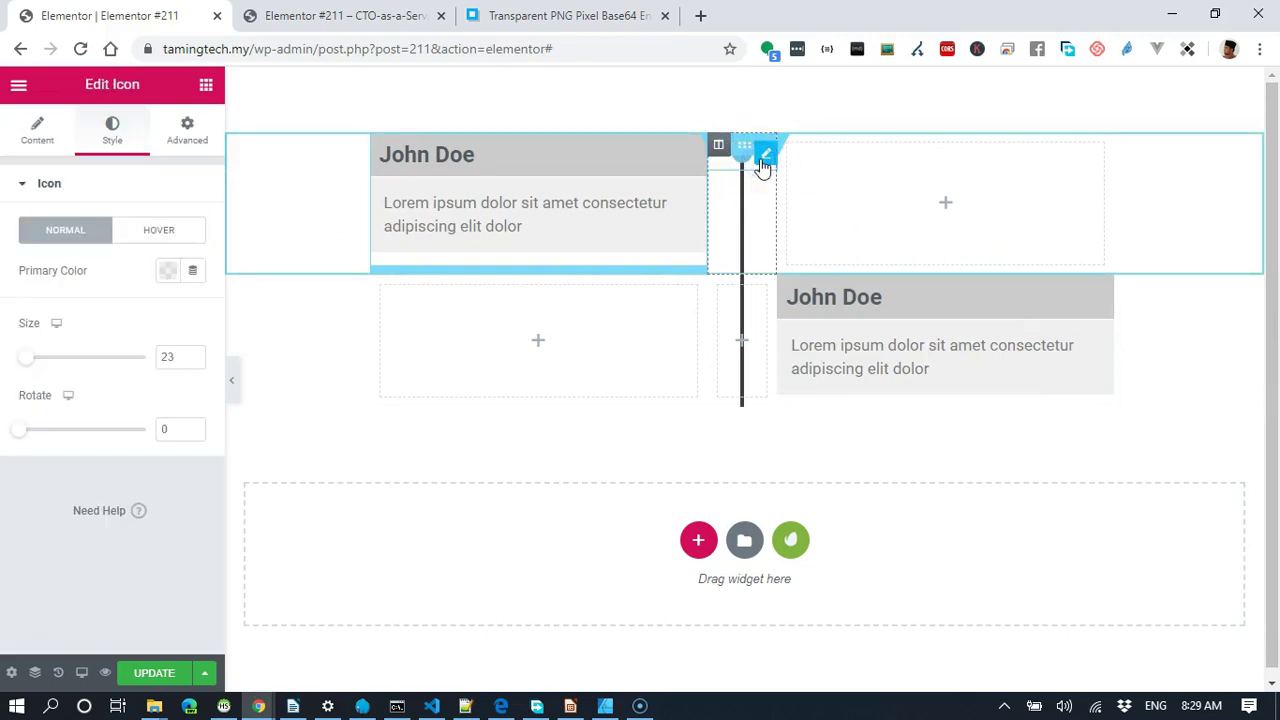
click(169, 273)
drag(129, 375, 266, 372)
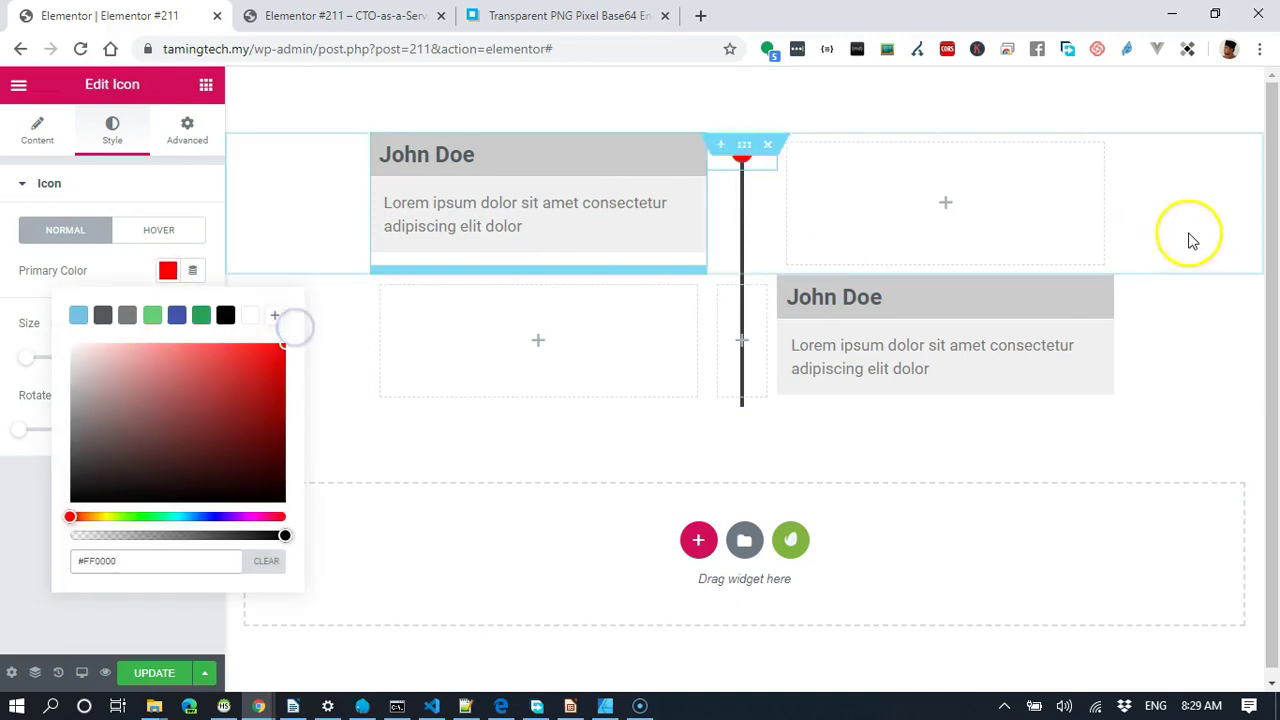
click(1175, 360)
click(510, 358)
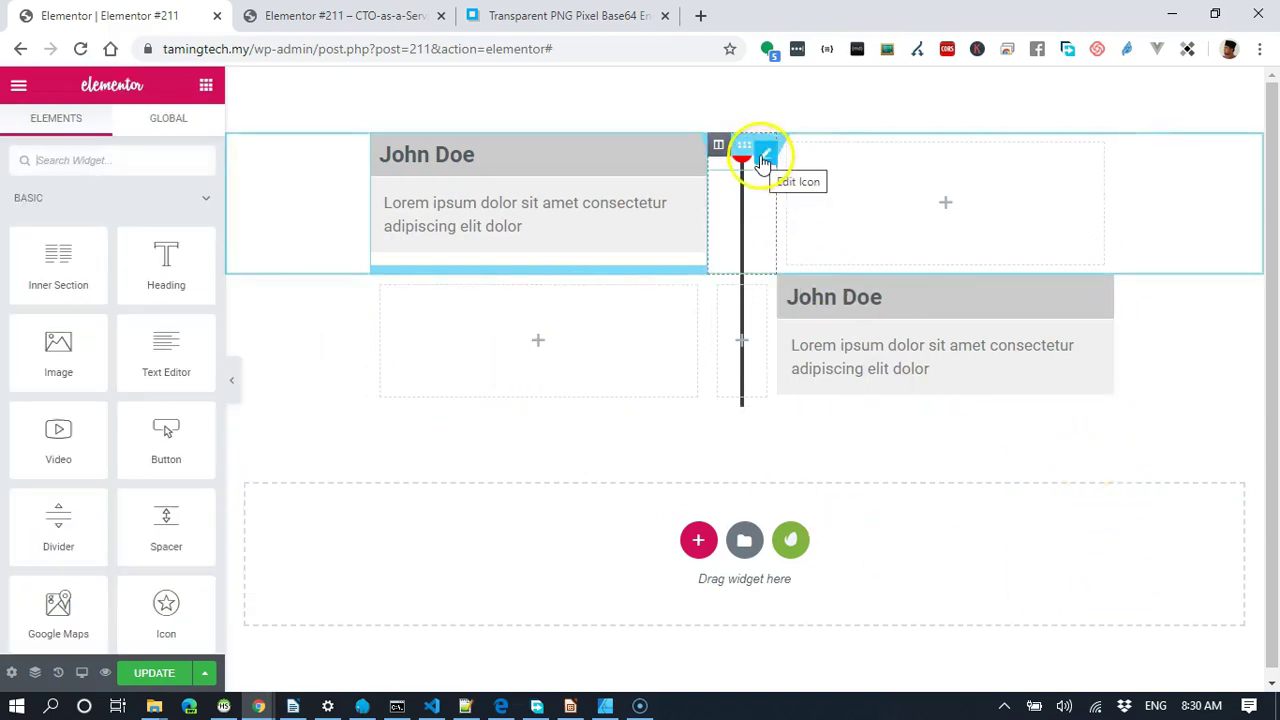
Duplicate the red circle icon and move the copy into the middle column of the second timeline row.
right_click(763, 160)
click(793, 199)
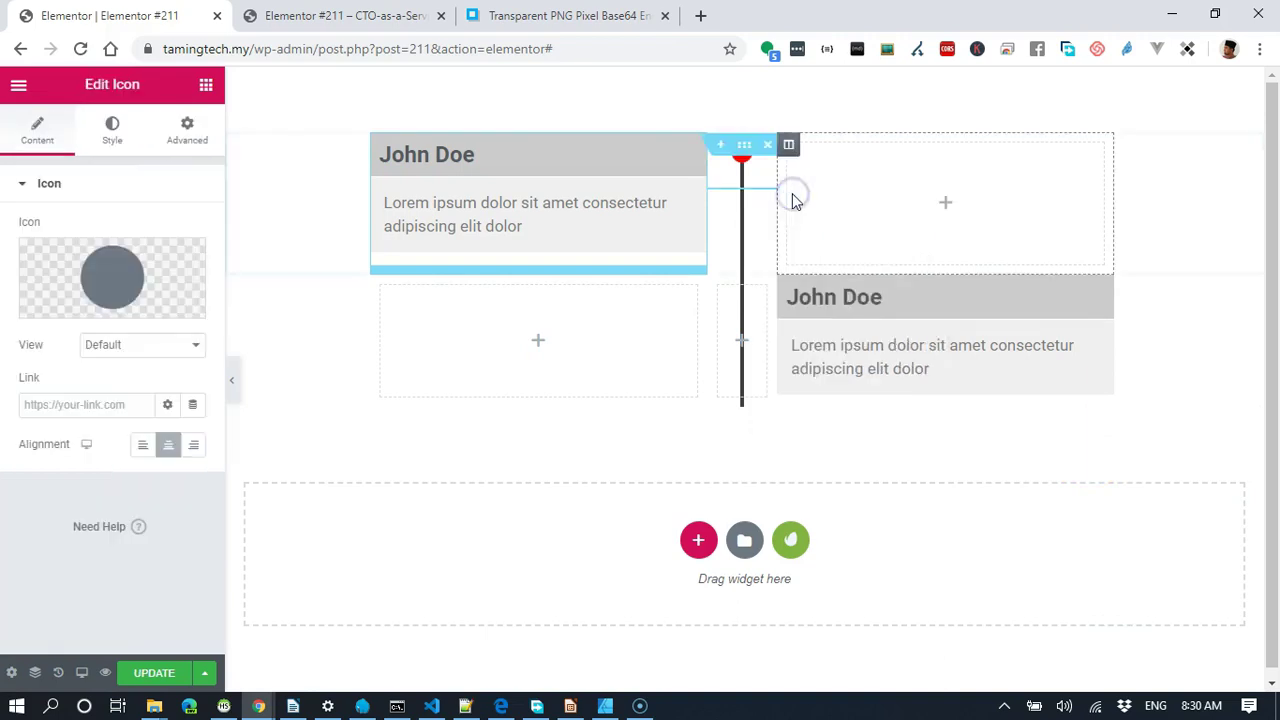
drag(791, 200, 742, 338)
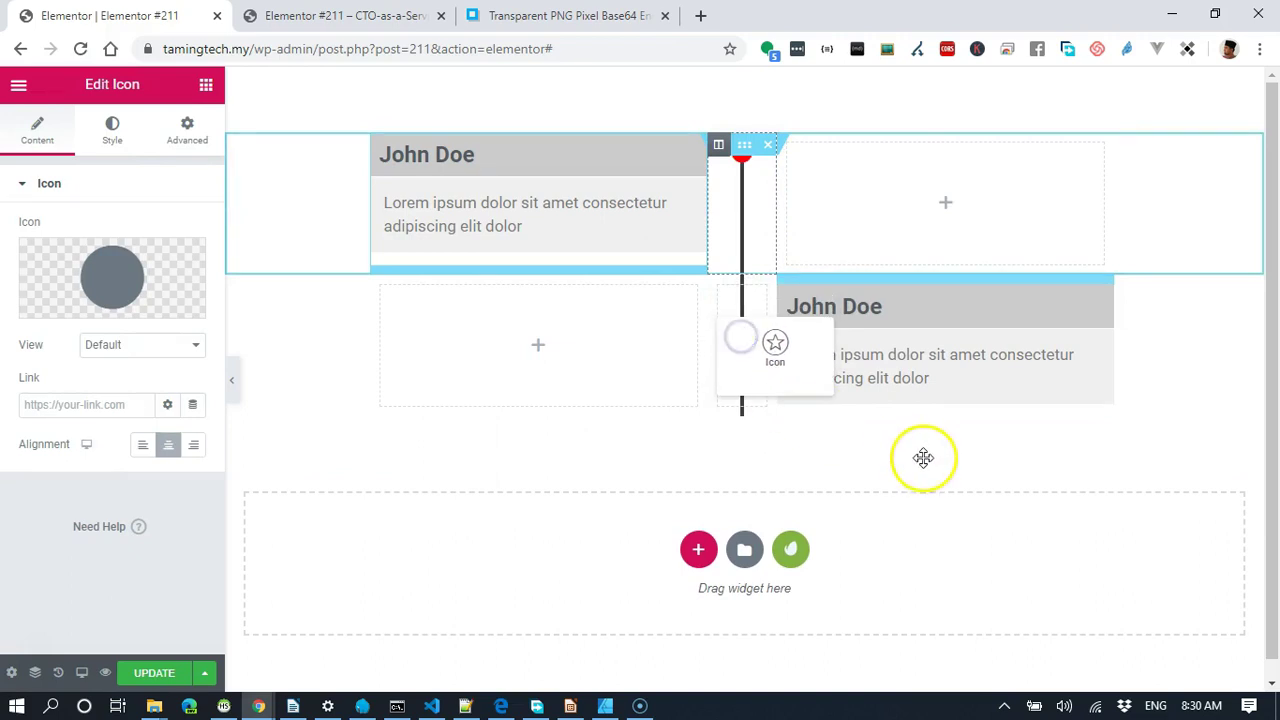
drag(1100, 283, 745, 360)
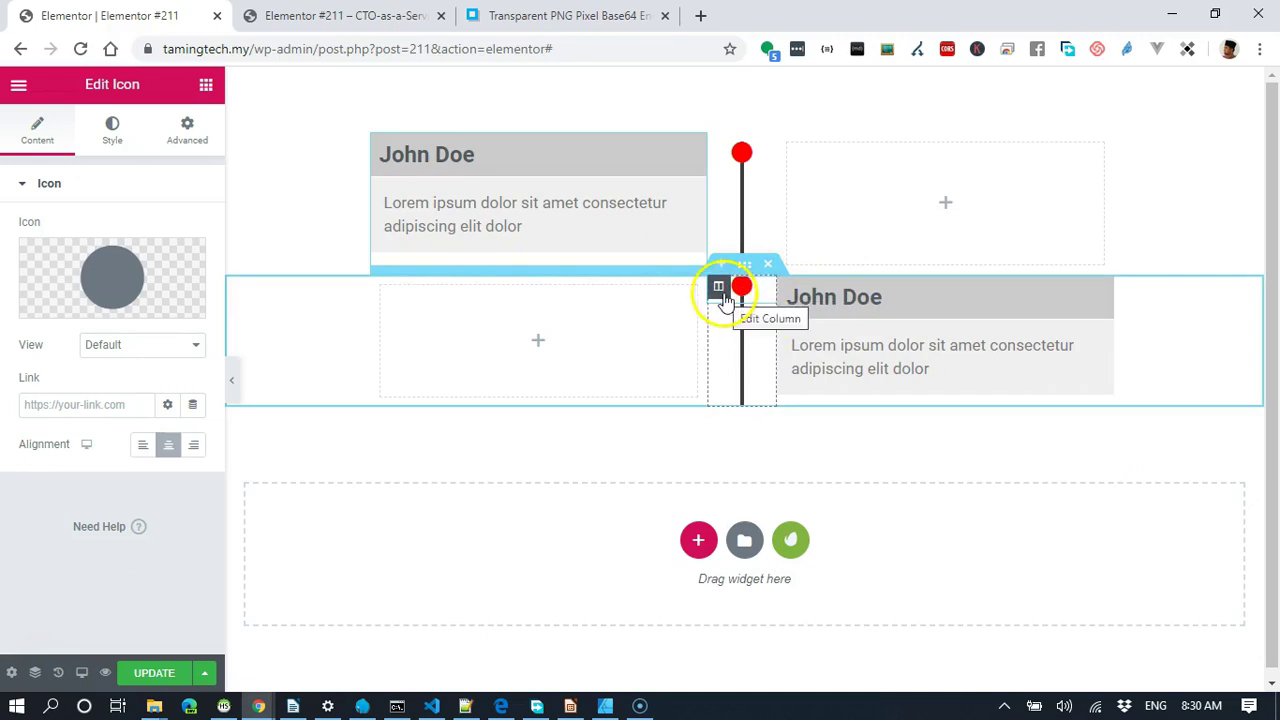
Unlink the padding values of the second row's middle column and set its top padding to 12 px.
click(720, 292)
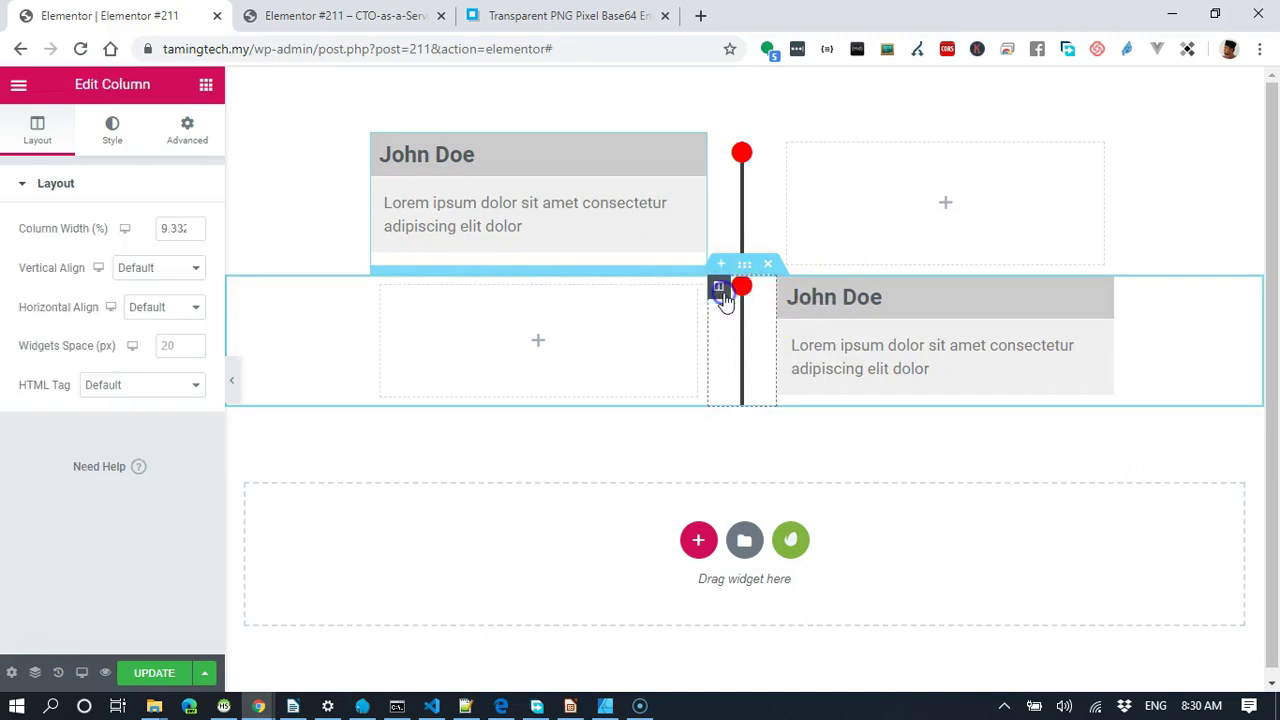
click(187, 130)
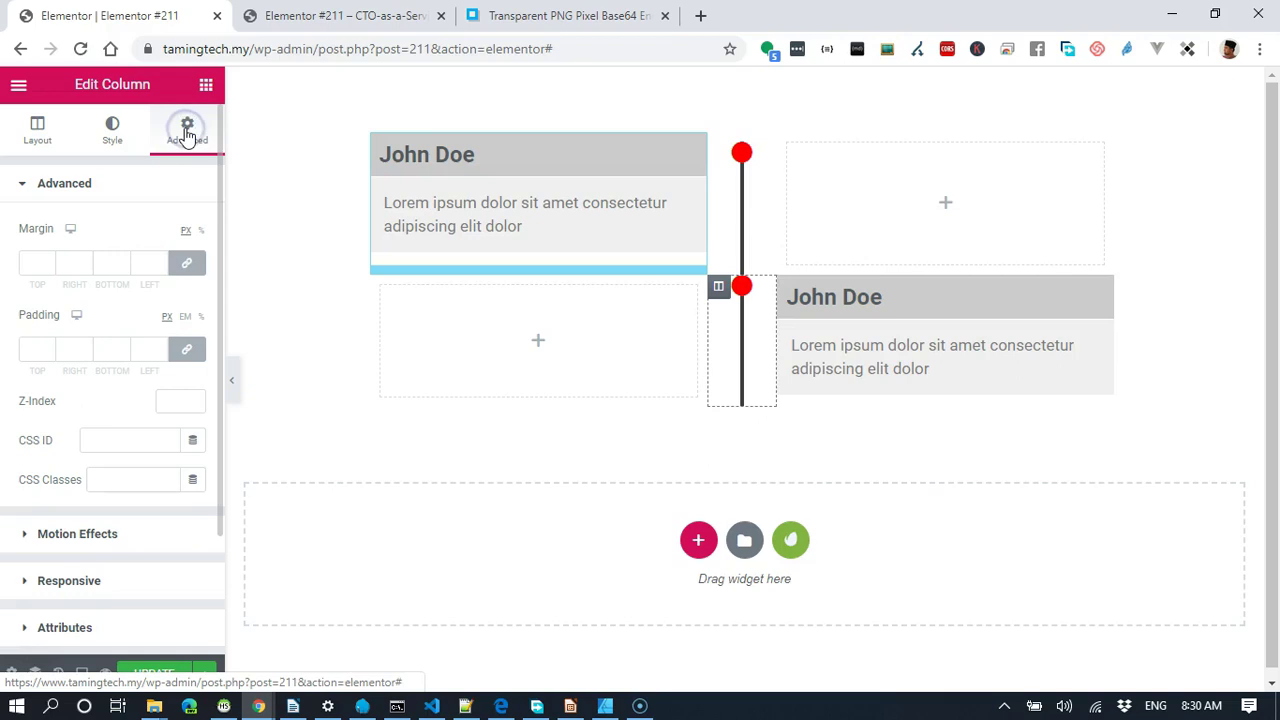
click(187, 355)
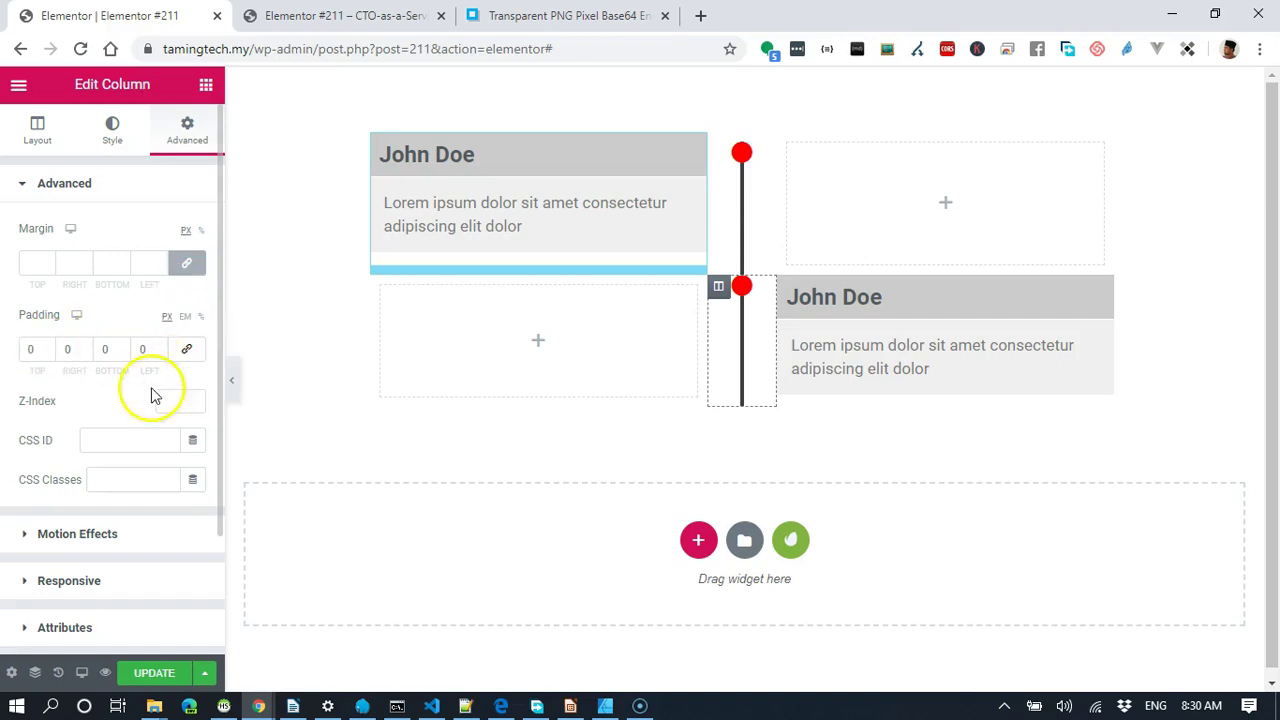
click(33, 348)
drag(33, 348, 15, 350)
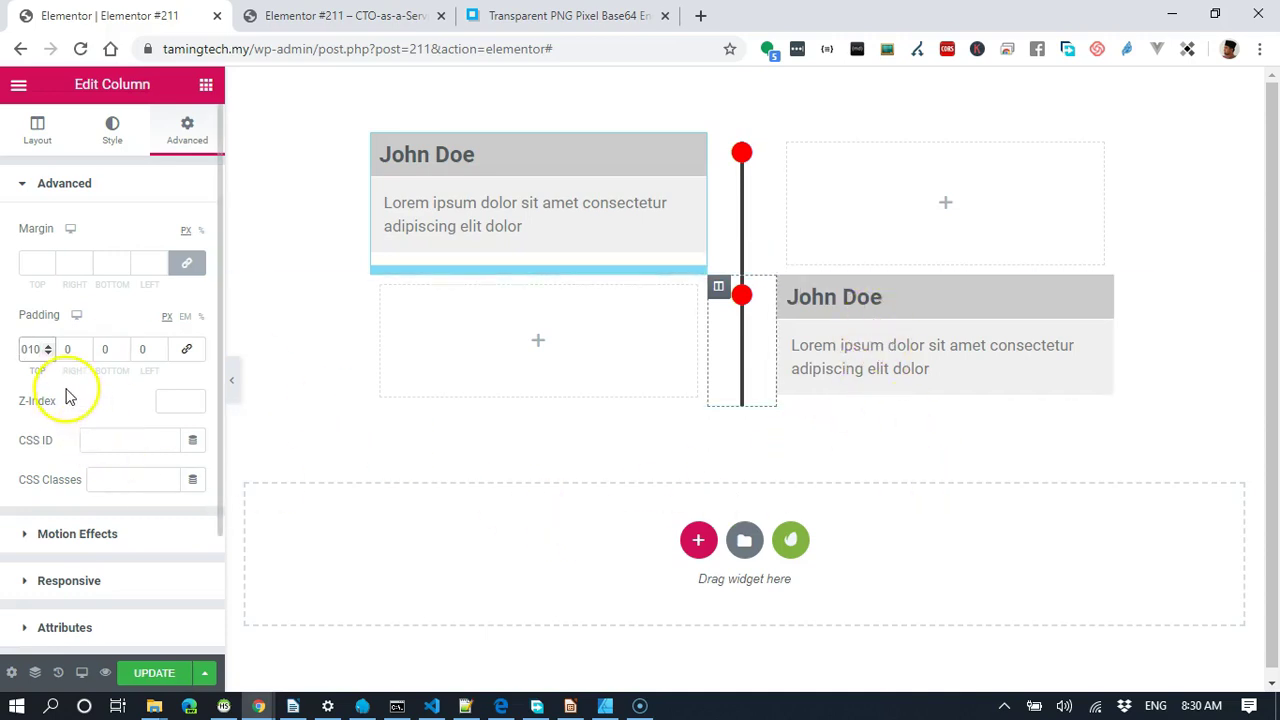
click(31, 348)
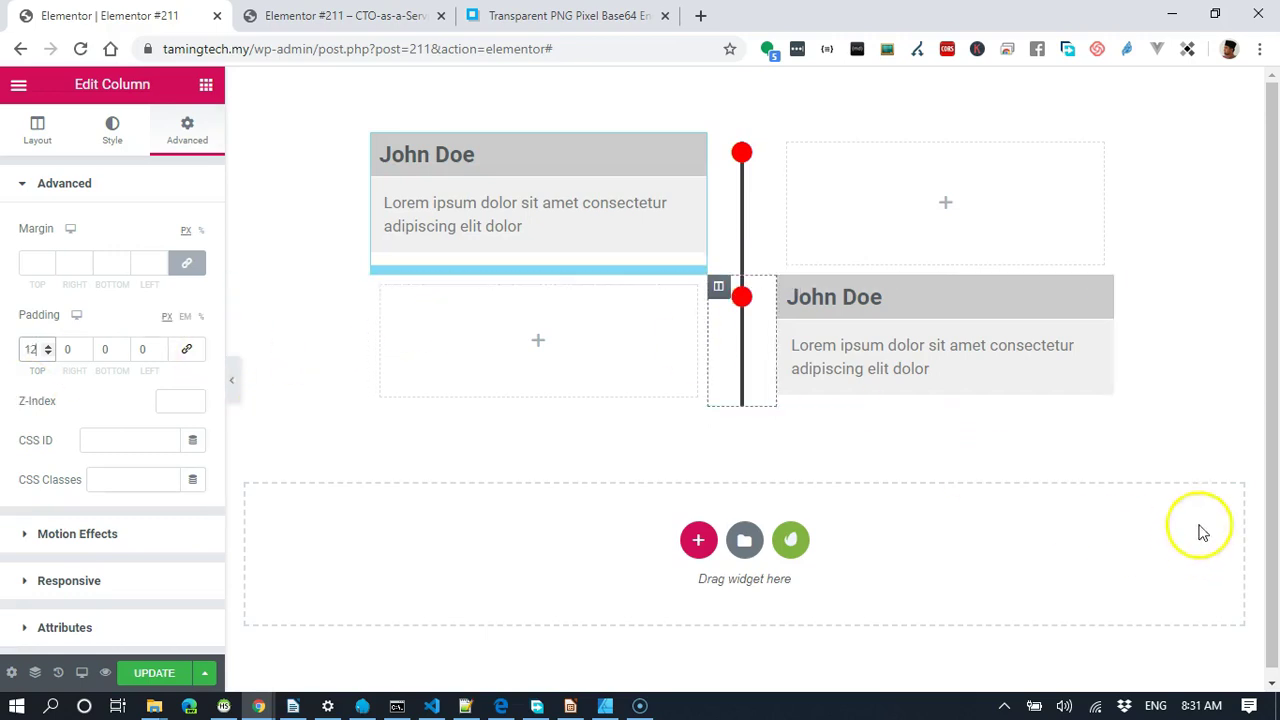
click(1073, 457)
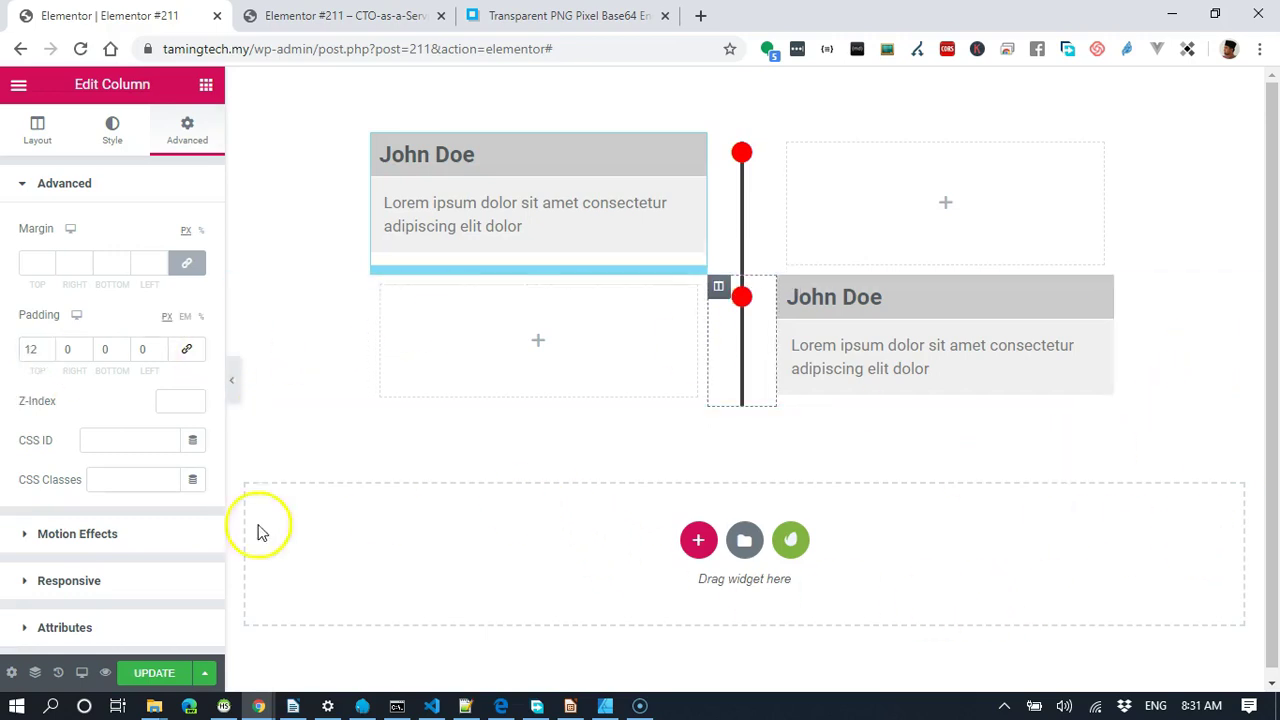
Update the page, close the outdated page tab and open a fresh preview of the timeline.
click(158, 674)
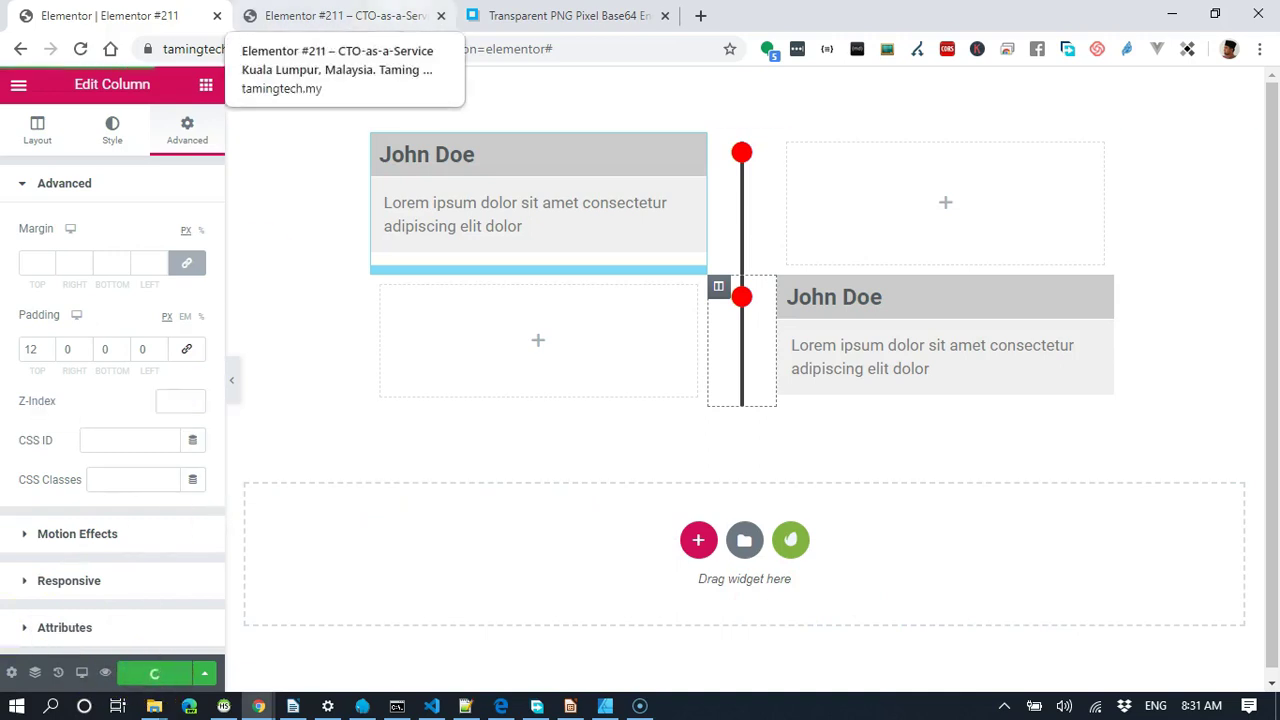
click(340, 16)
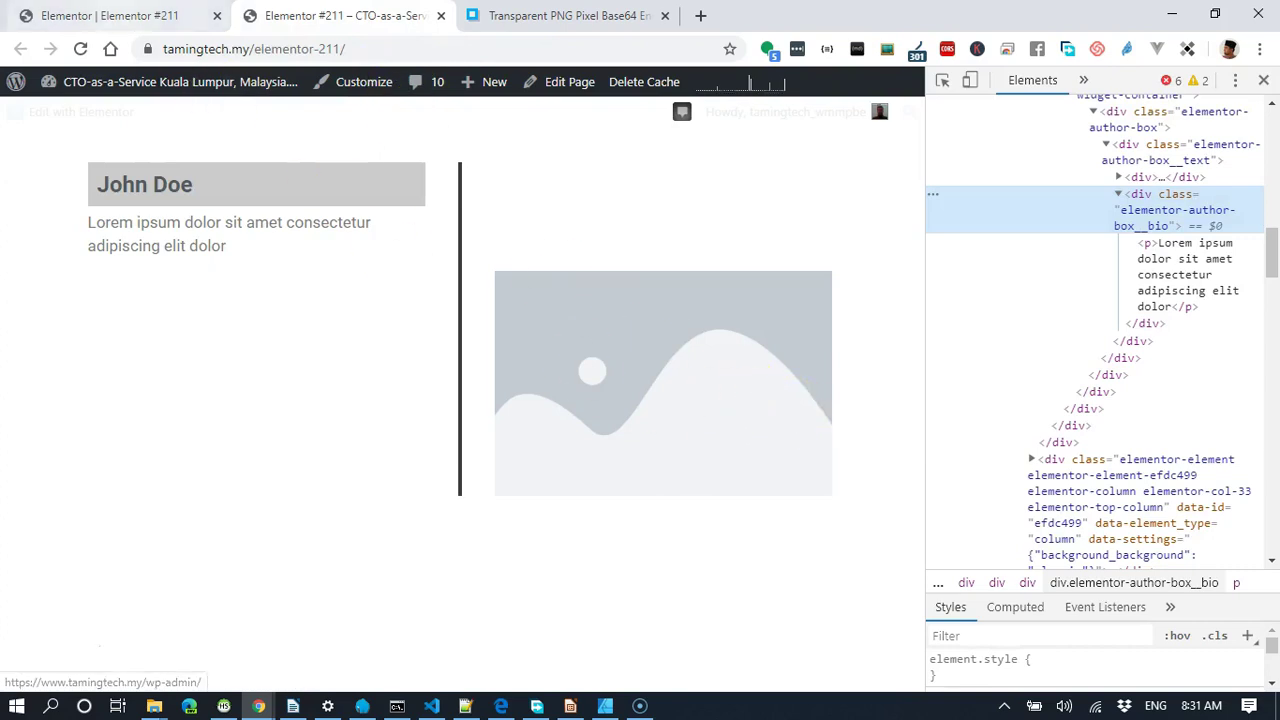
click(150, 16)
click(452, 22)
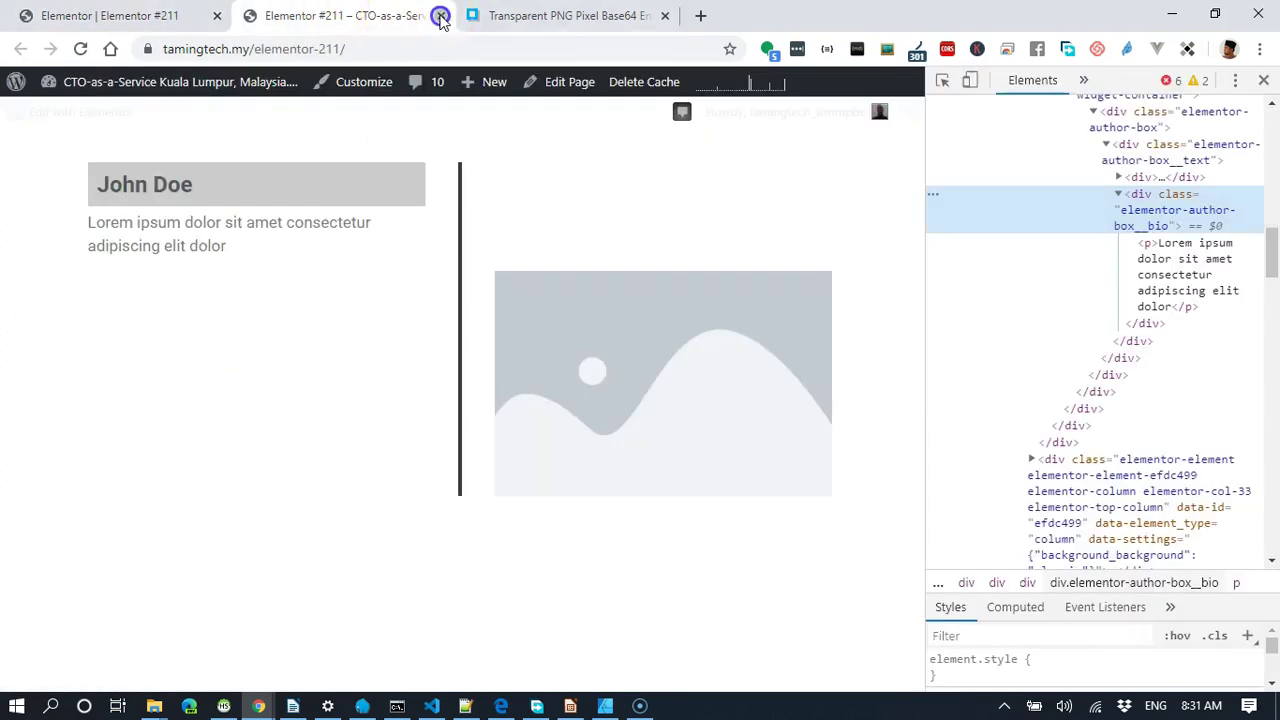
click(441, 16)
click(106, 678)
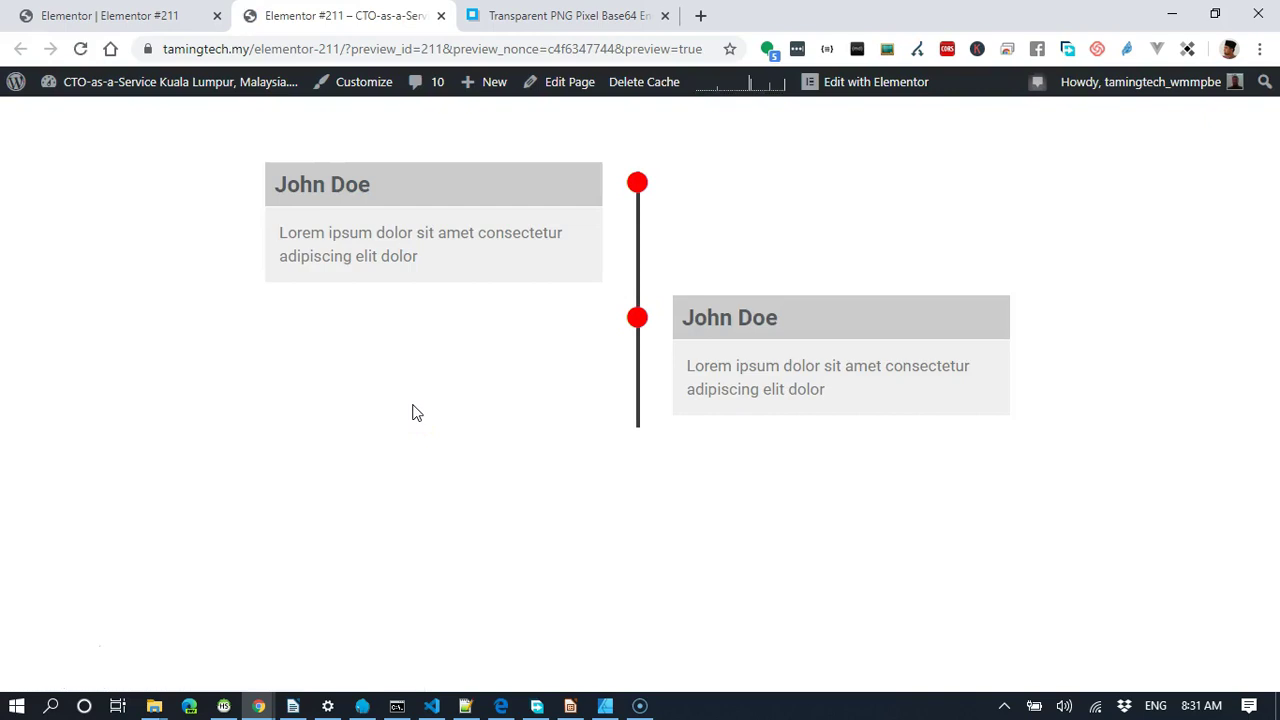
Return to the editor, duplicate the second timeline section and delete the author box from the copy.
click(155, 15)
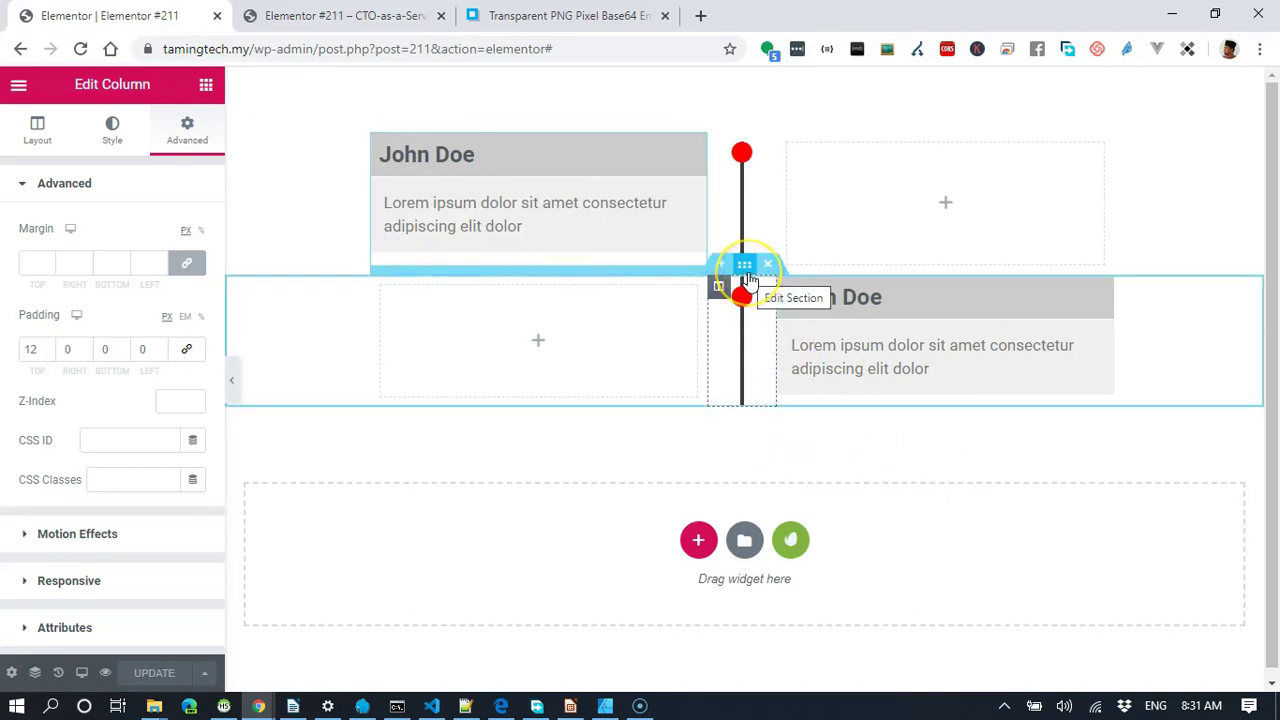
right_click(749, 279)
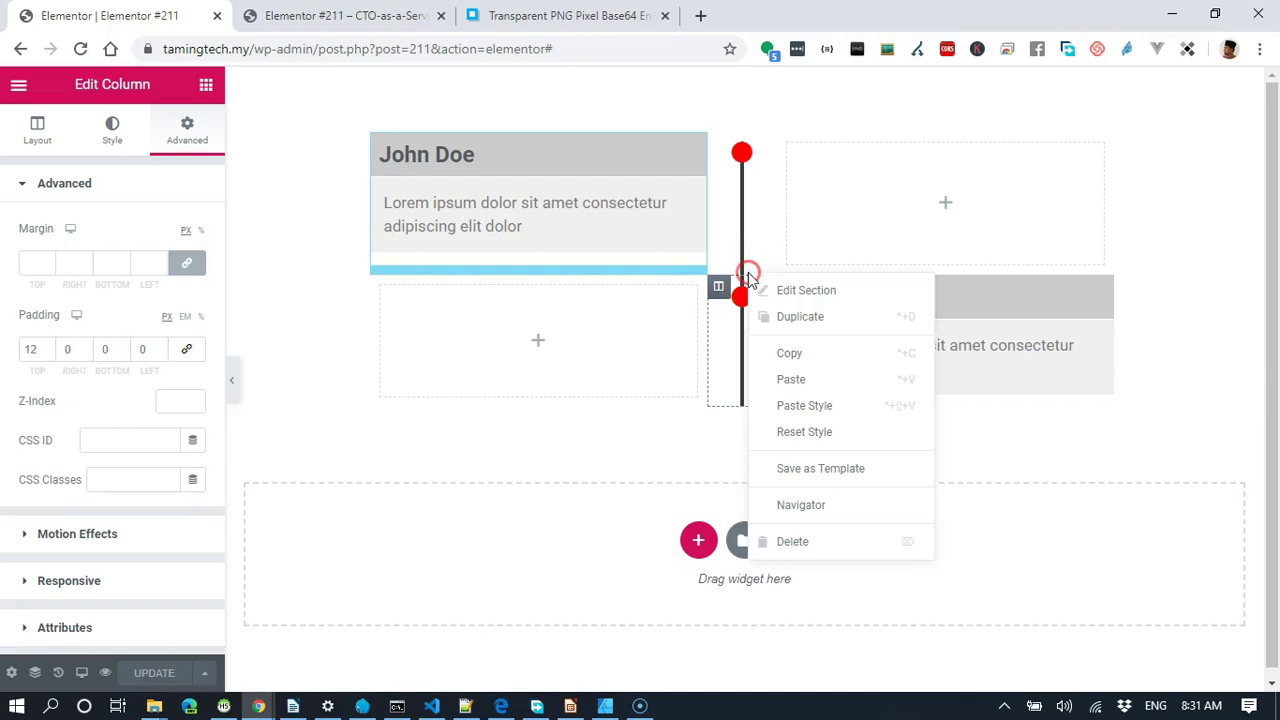
click(815, 318)
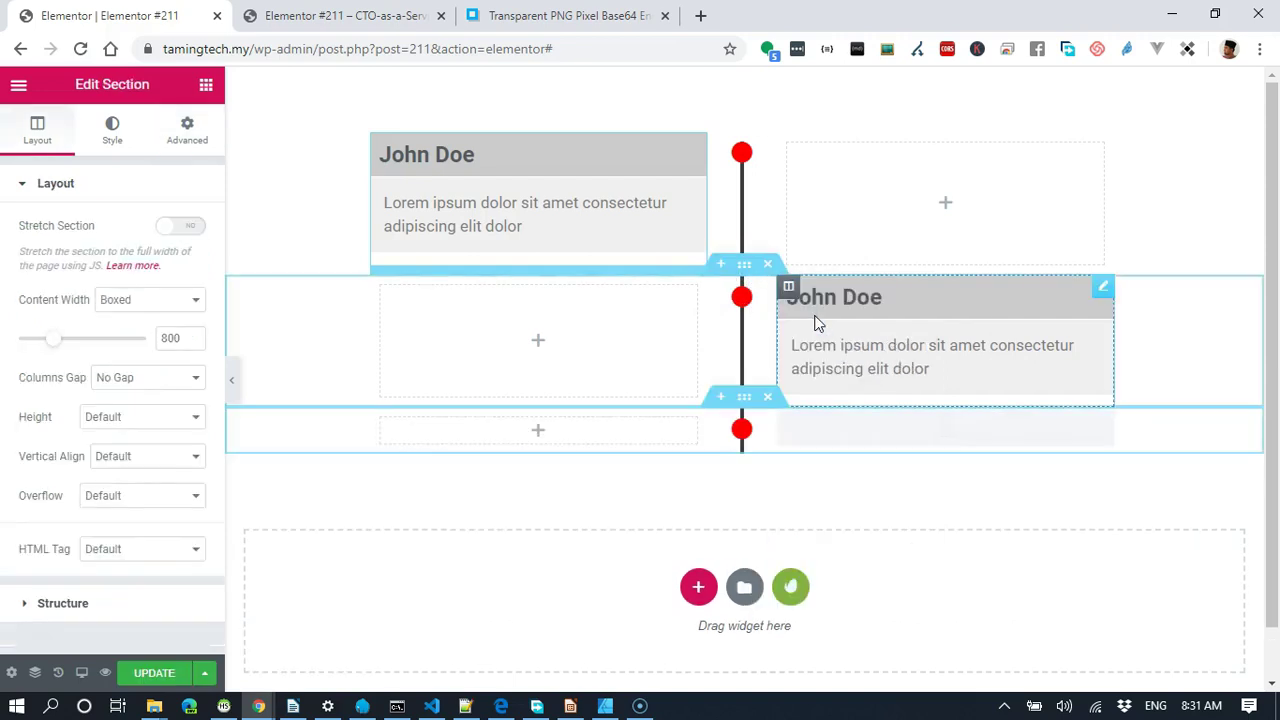
scroll(971, 392, down, 1)
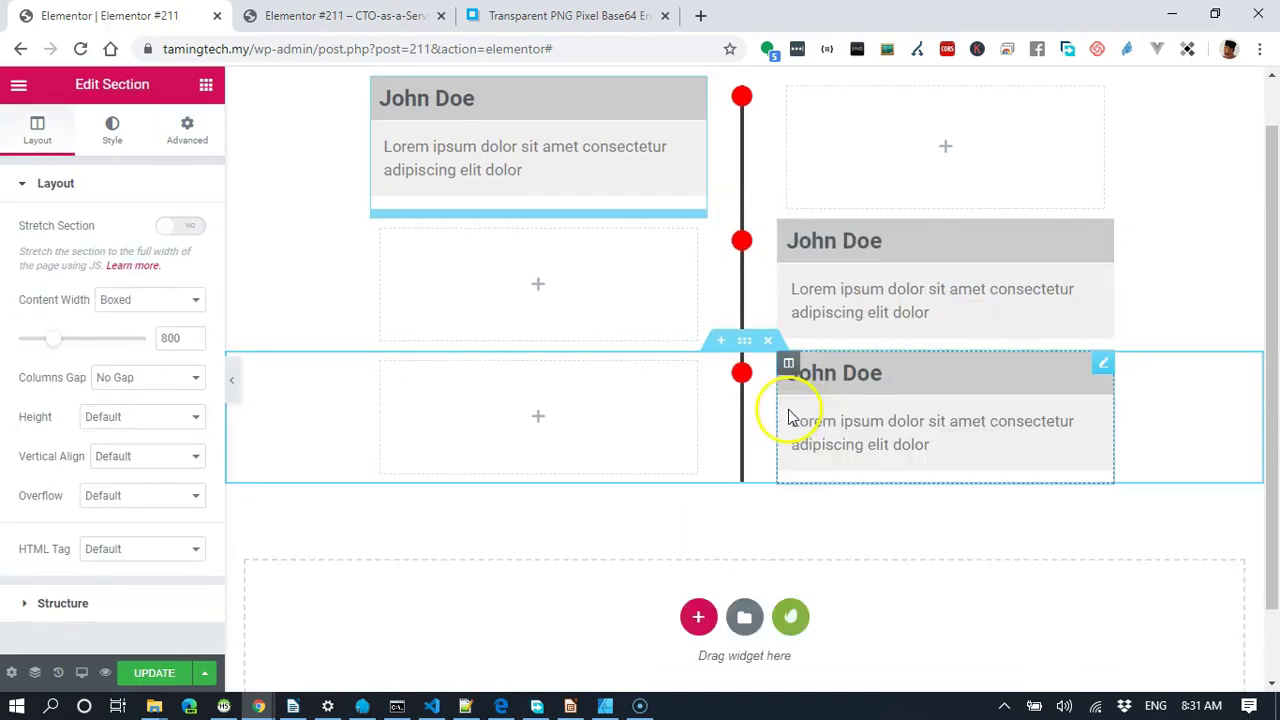
click(1106, 366)
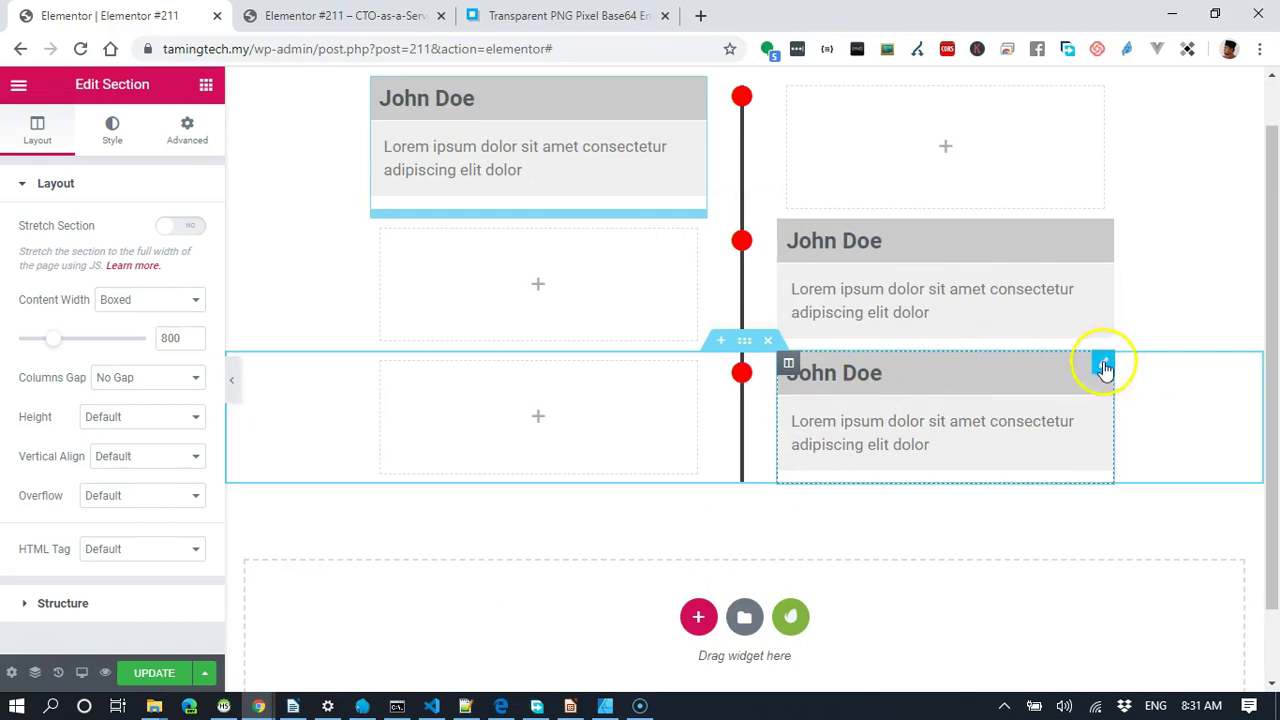
right_click(1101, 364)
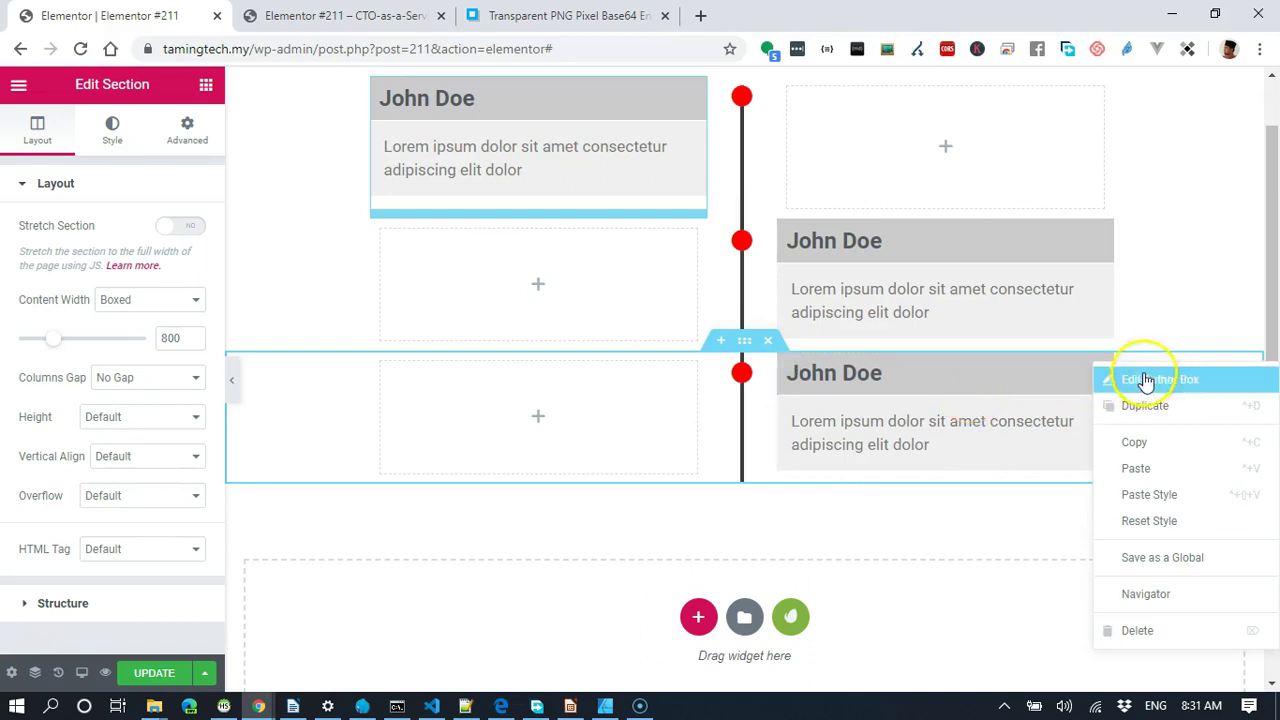
click(1178, 640)
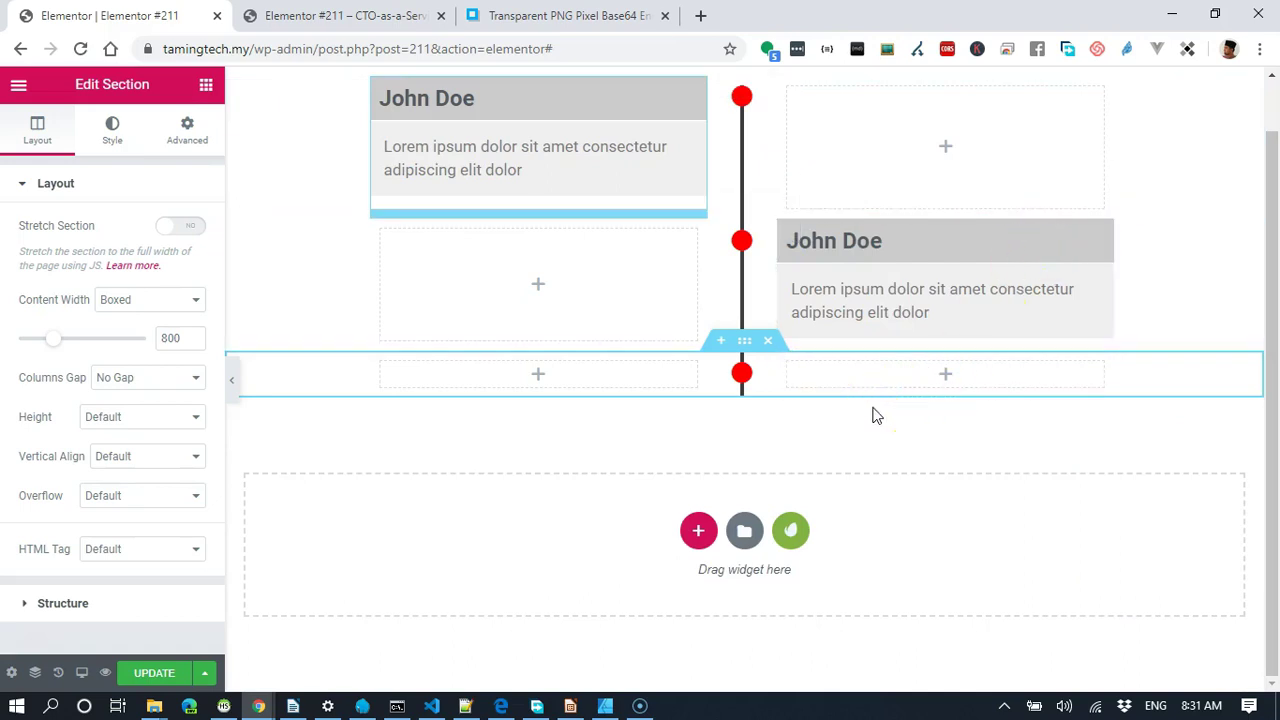
Duplicate the third timeline section and reset the style of the copy's middle column.
right_click(741, 346)
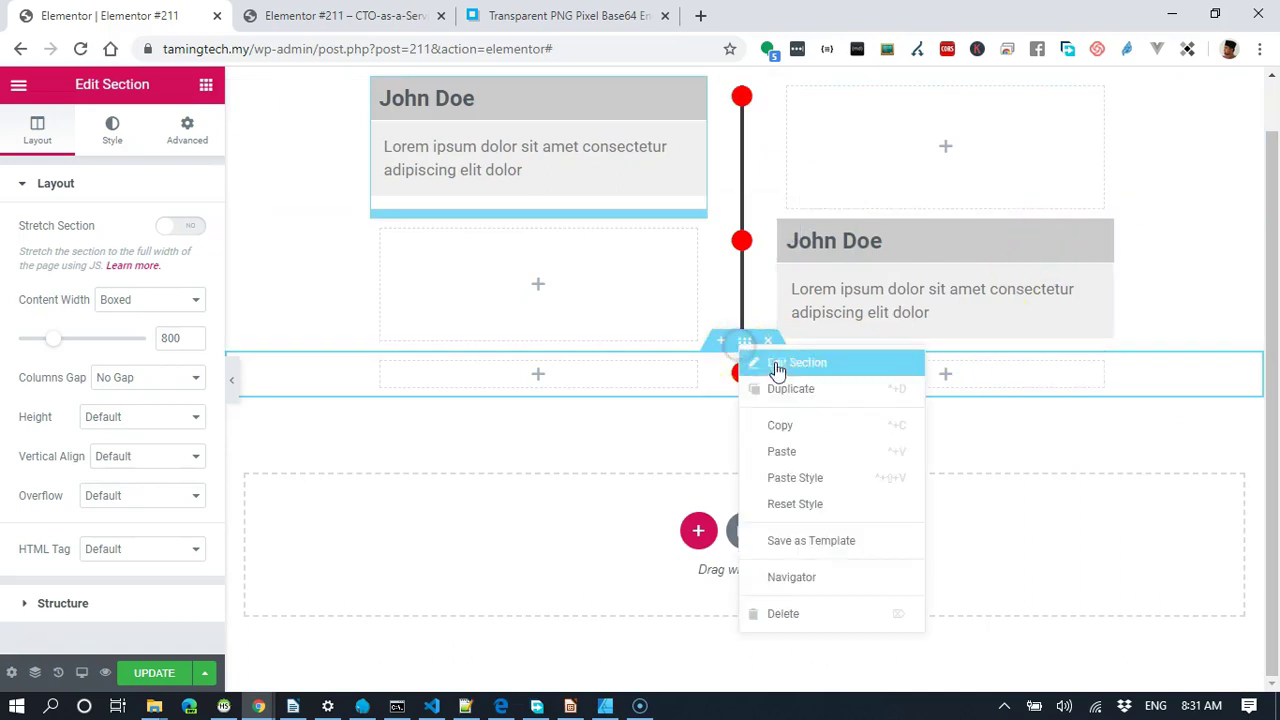
click(812, 390)
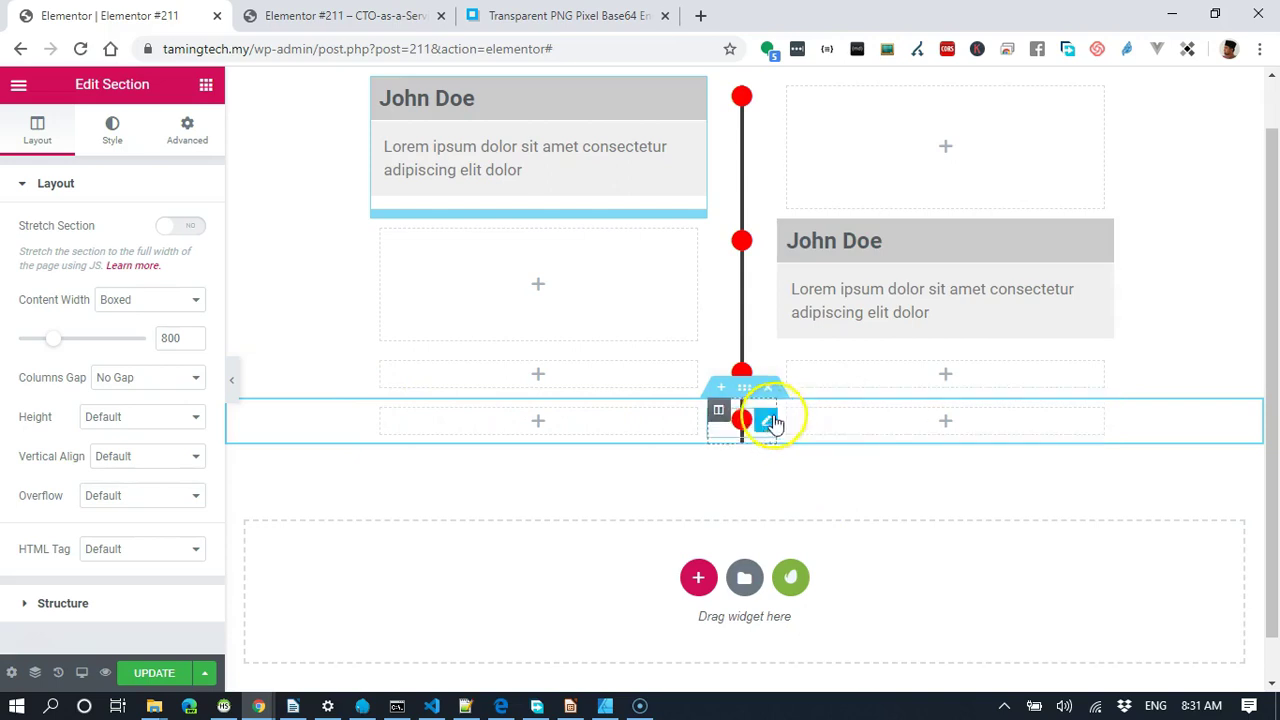
right_click(768, 424)
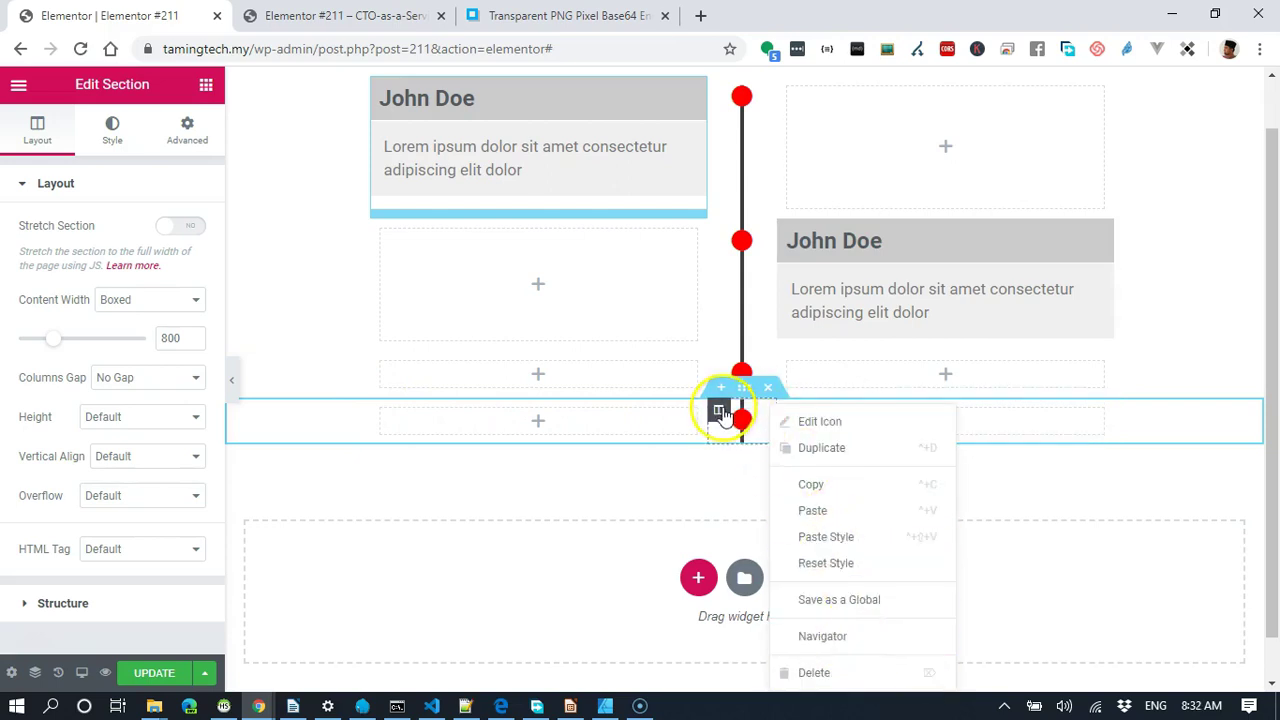
right_click(719, 411)
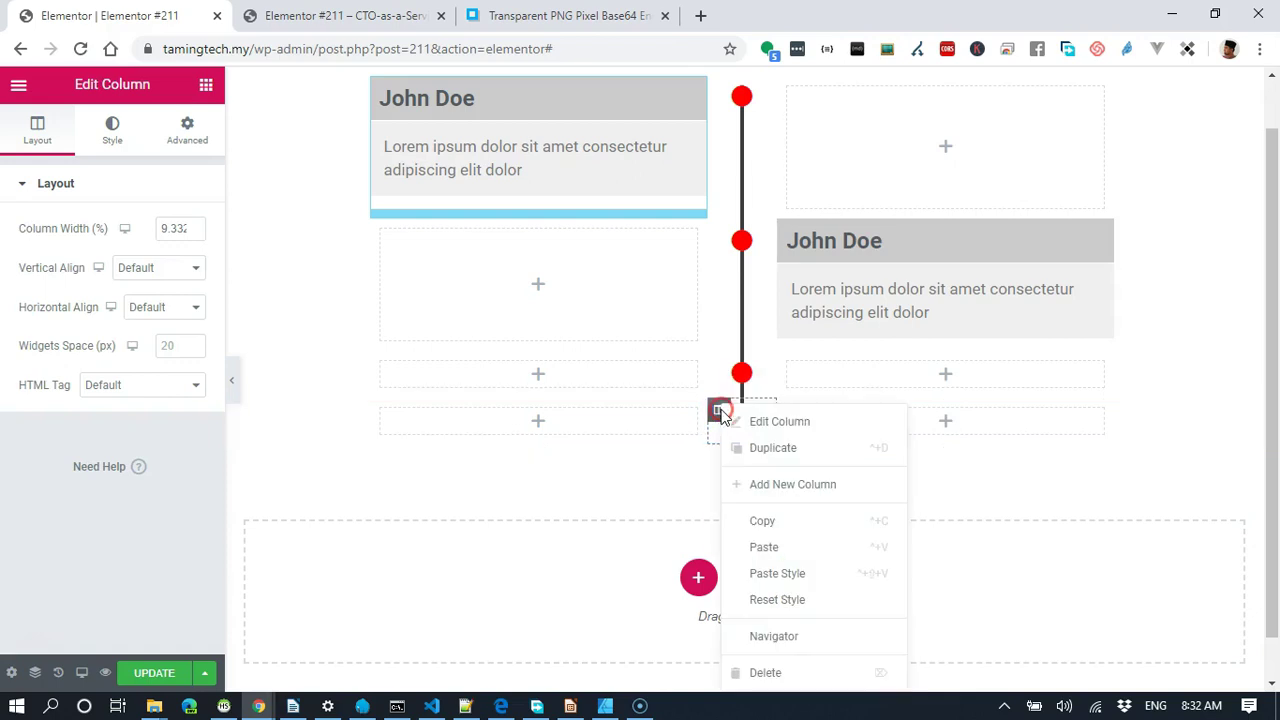
click(836, 600)
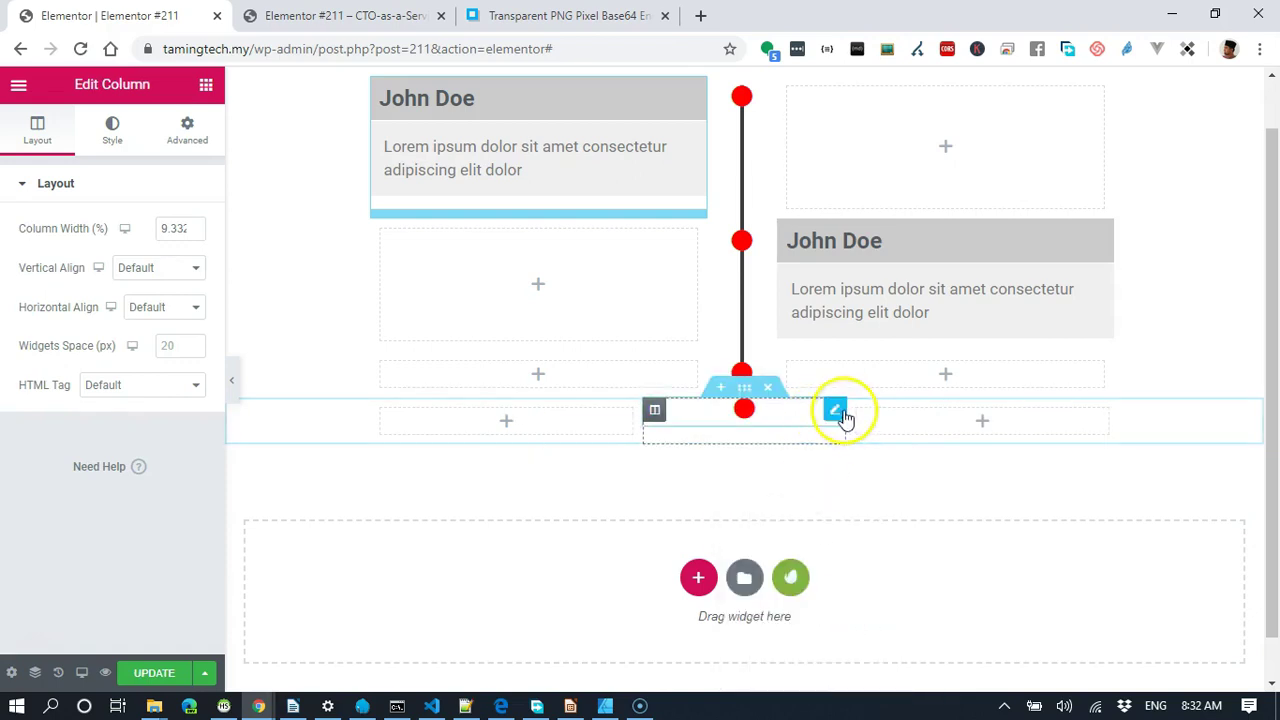
Delete the red circle icon from the middle column of the new fourth row.
right_click(833, 415)
click(899, 612)
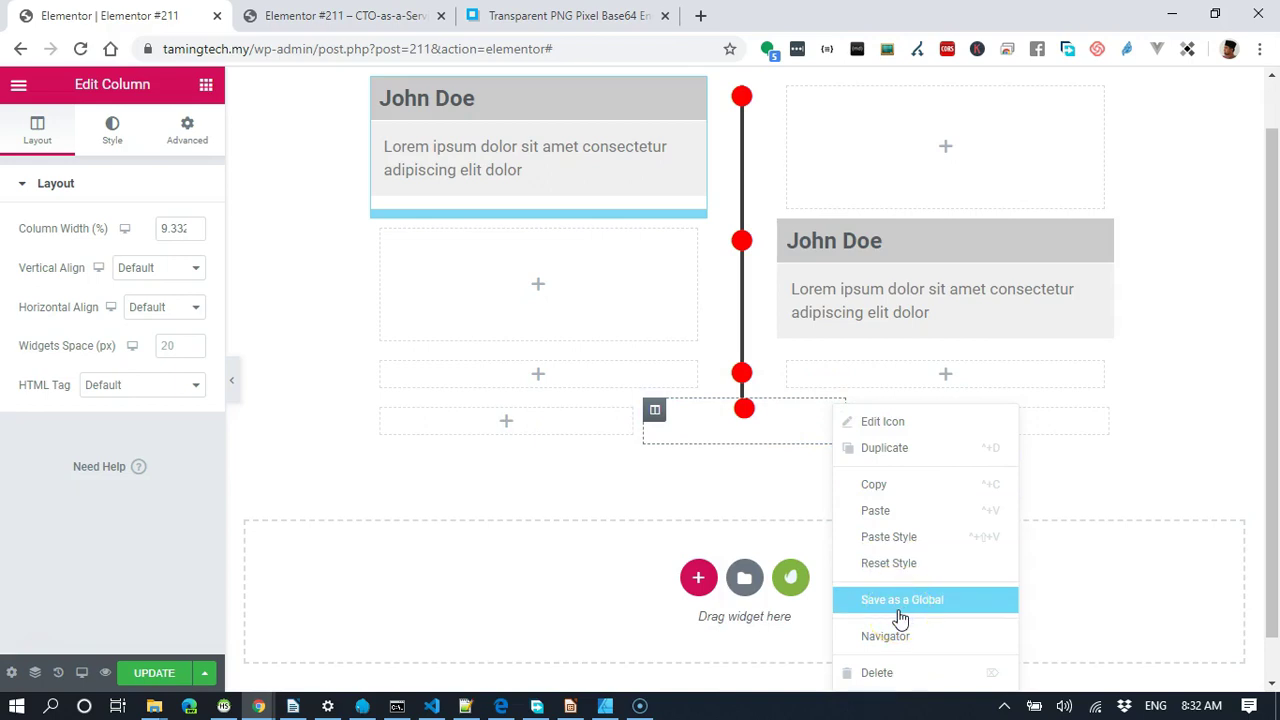
click(895, 674)
Set the column width of the fourth row's middle column to 46%.
drag(381, 410, 557, 420)
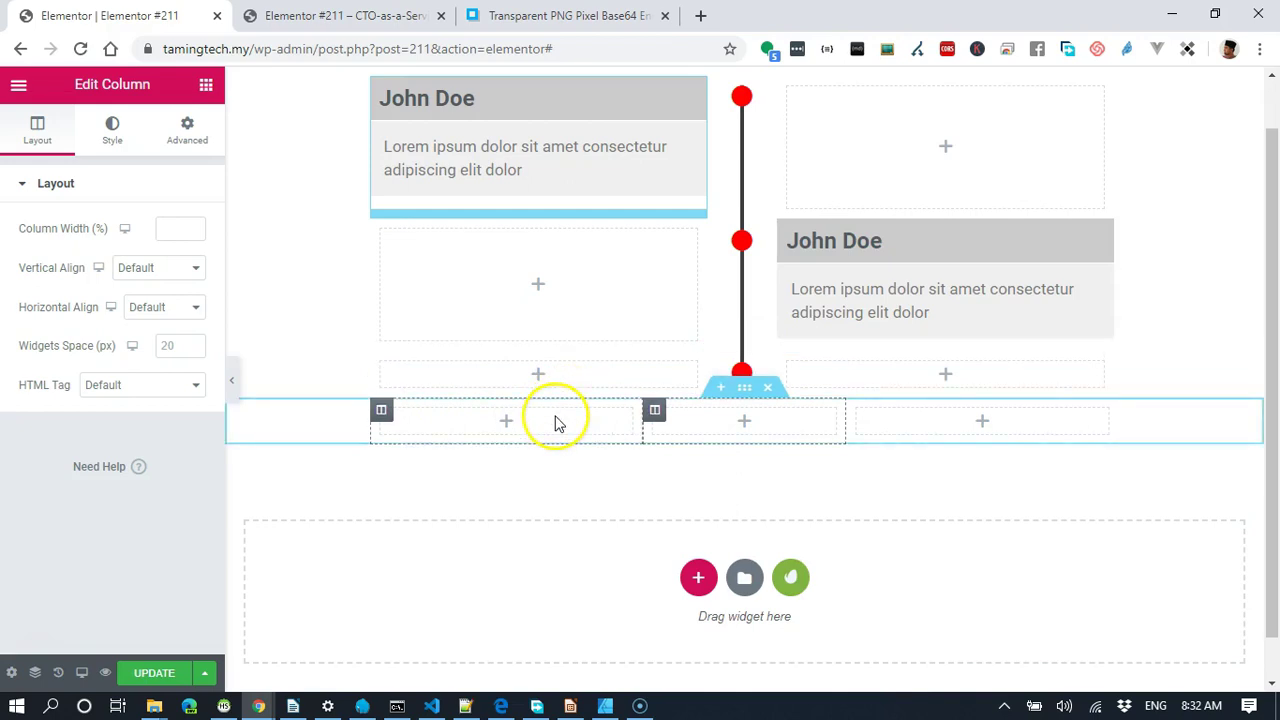
click(381, 411)
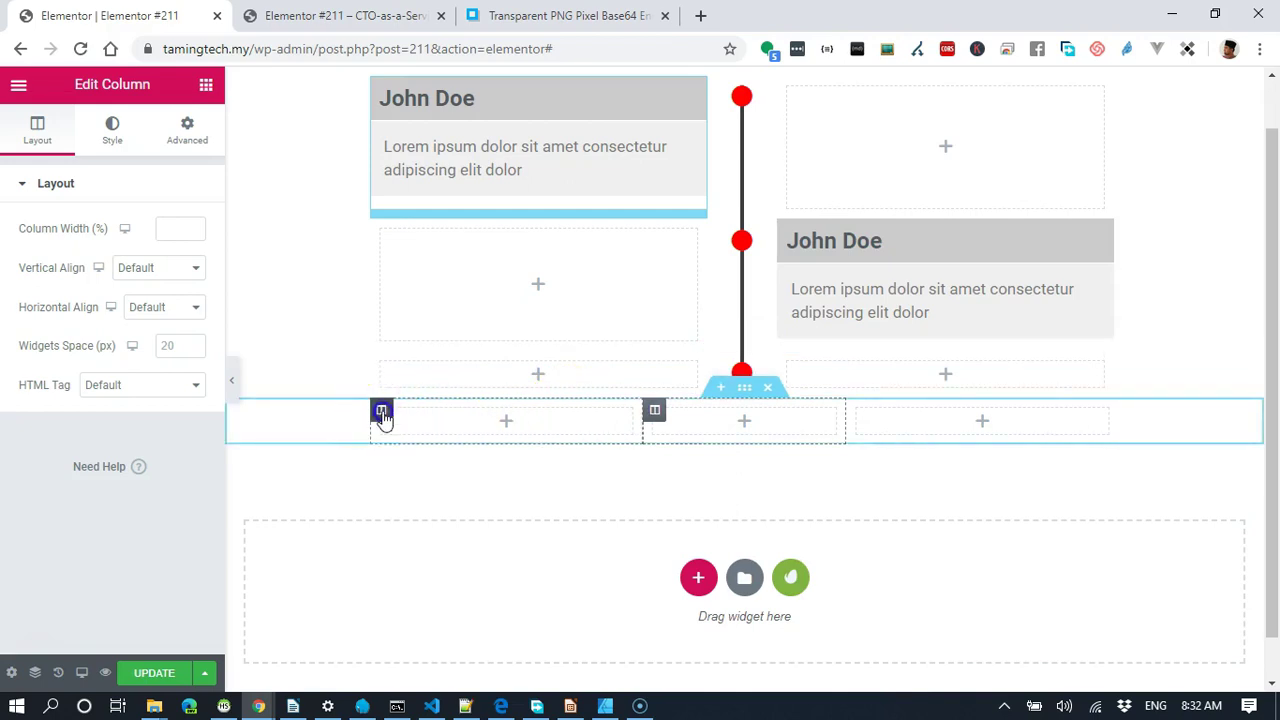
click(655, 412)
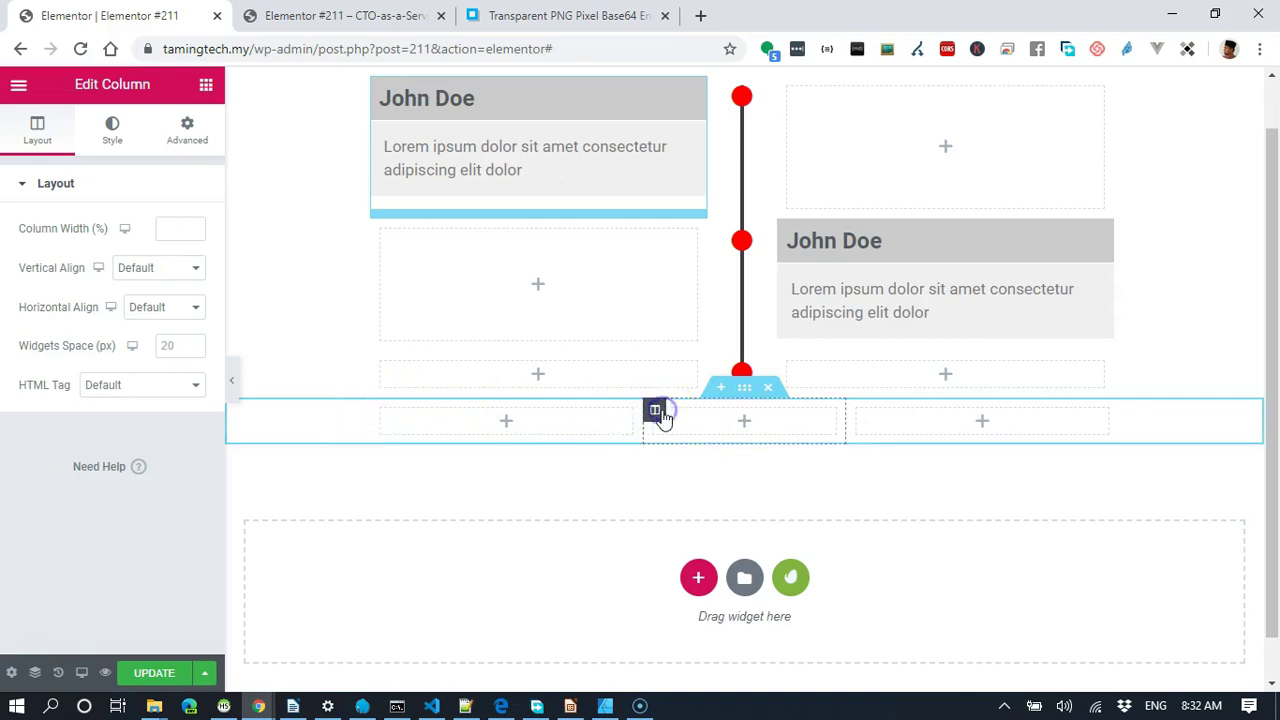
click(176, 228)
text(46)
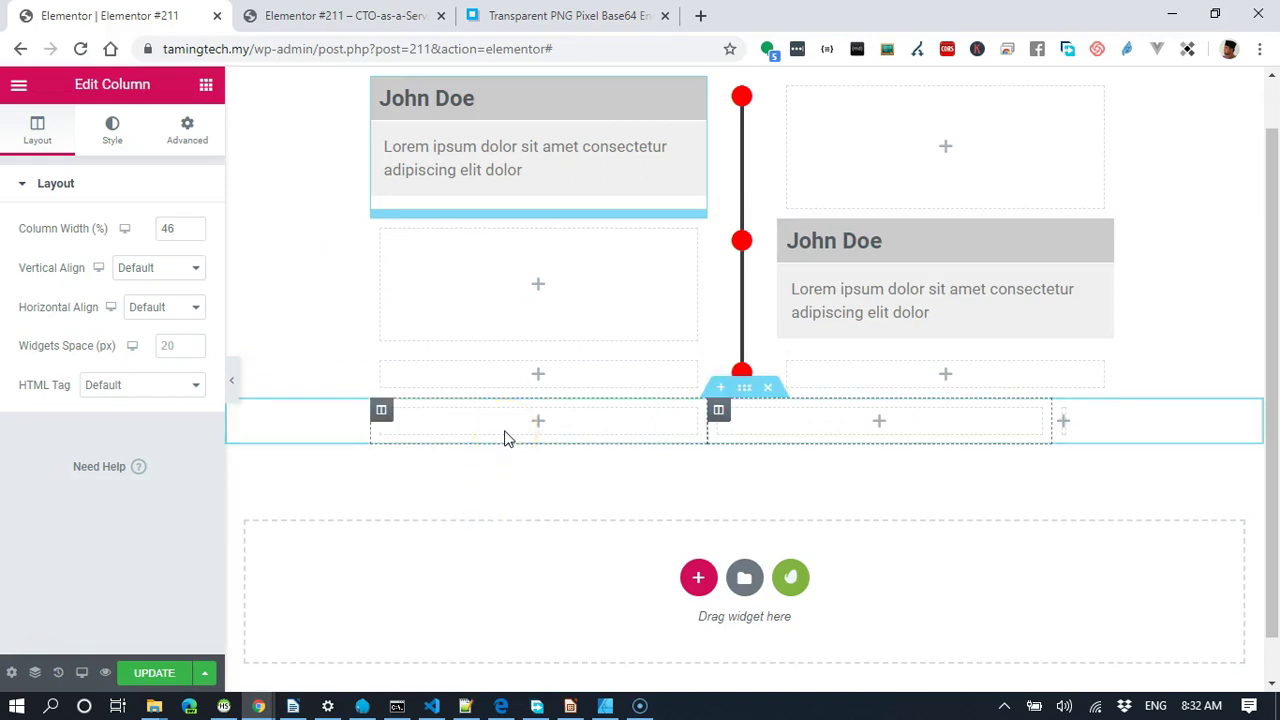
Reduce the column width of the fourth row's first column.
click(382, 413)
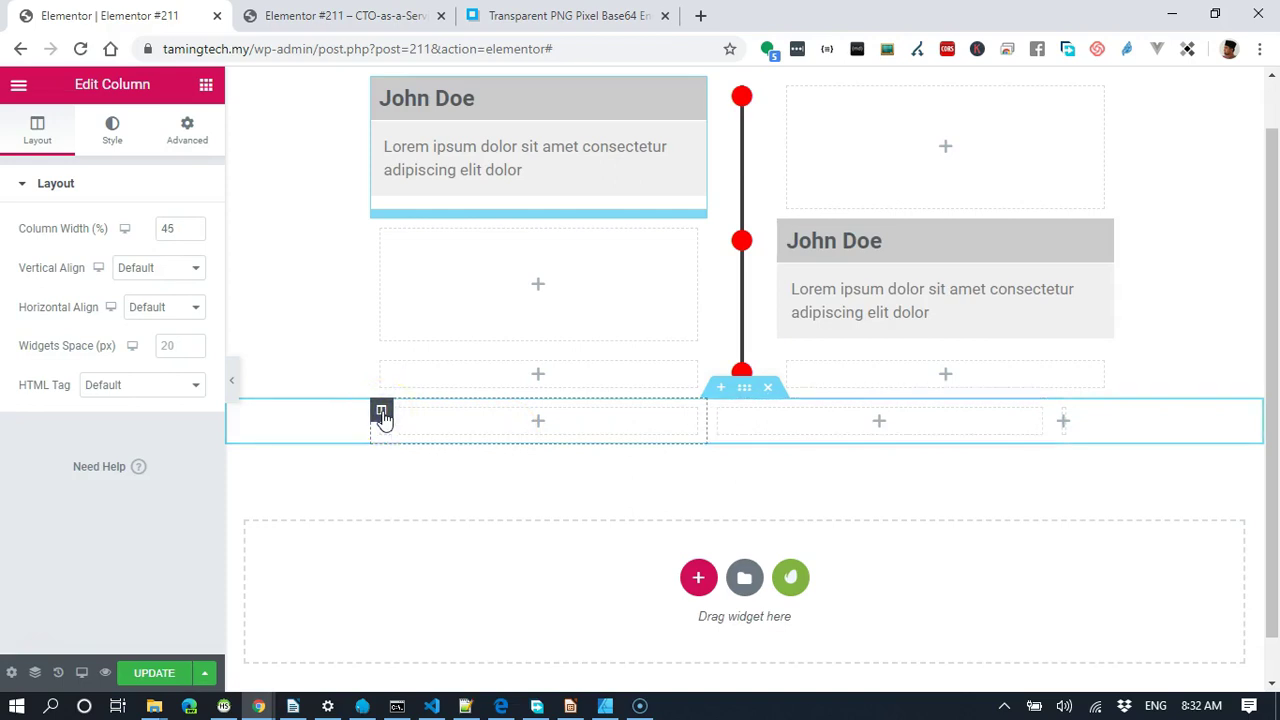
double_click(168, 230)
text(2)
Open the column width of the fourth row's middle column for editing.
click(583, 411)
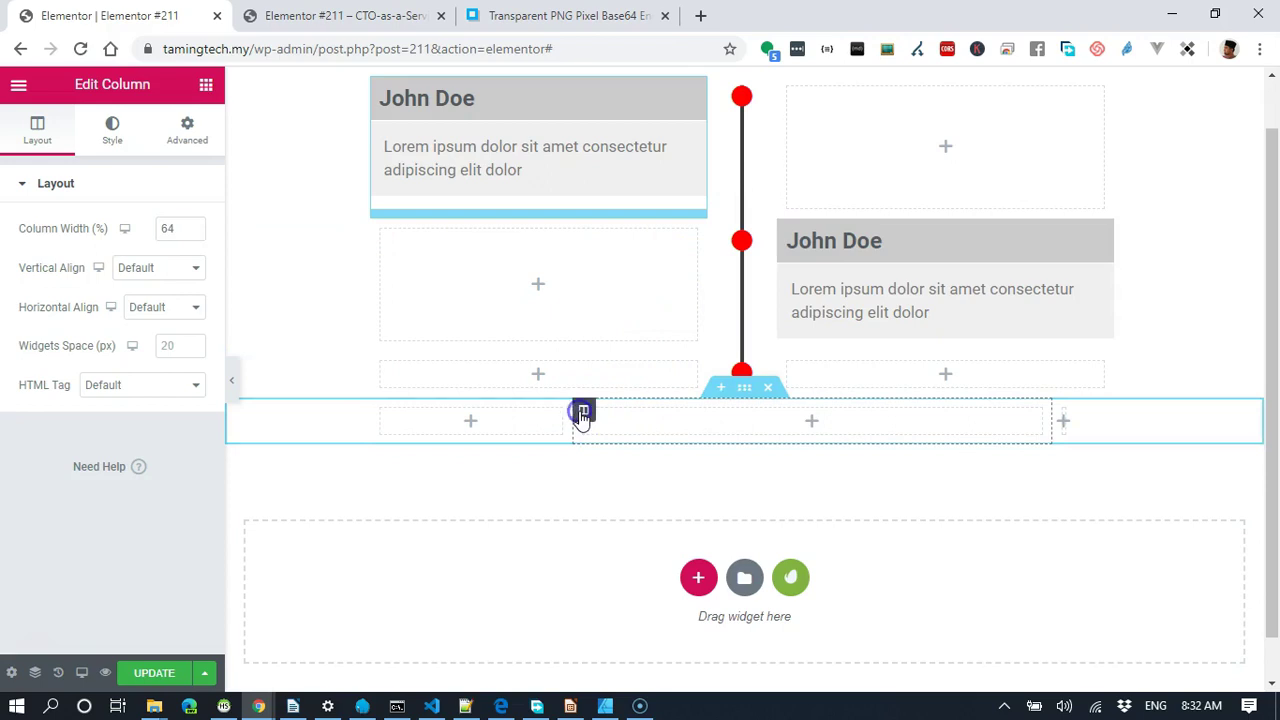
double_click(168, 229)
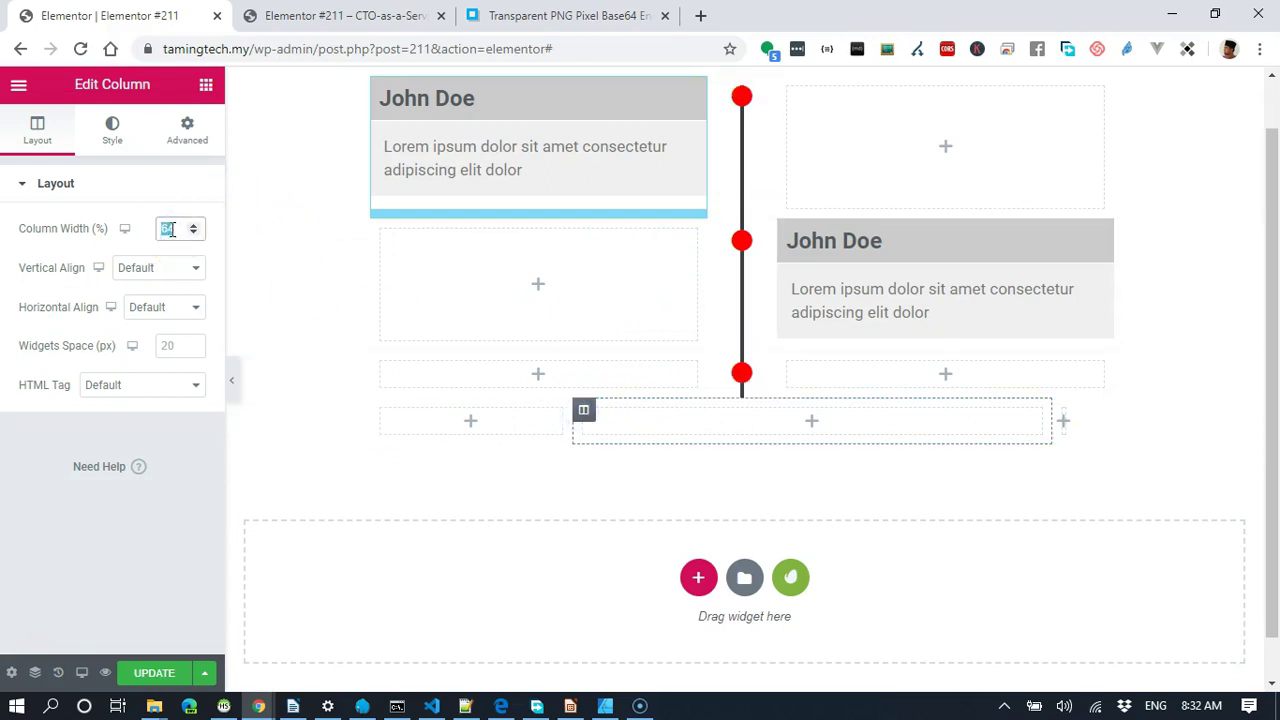
Set the bottom row's middle column width to 46% and its right column width to 27%.
text(45)
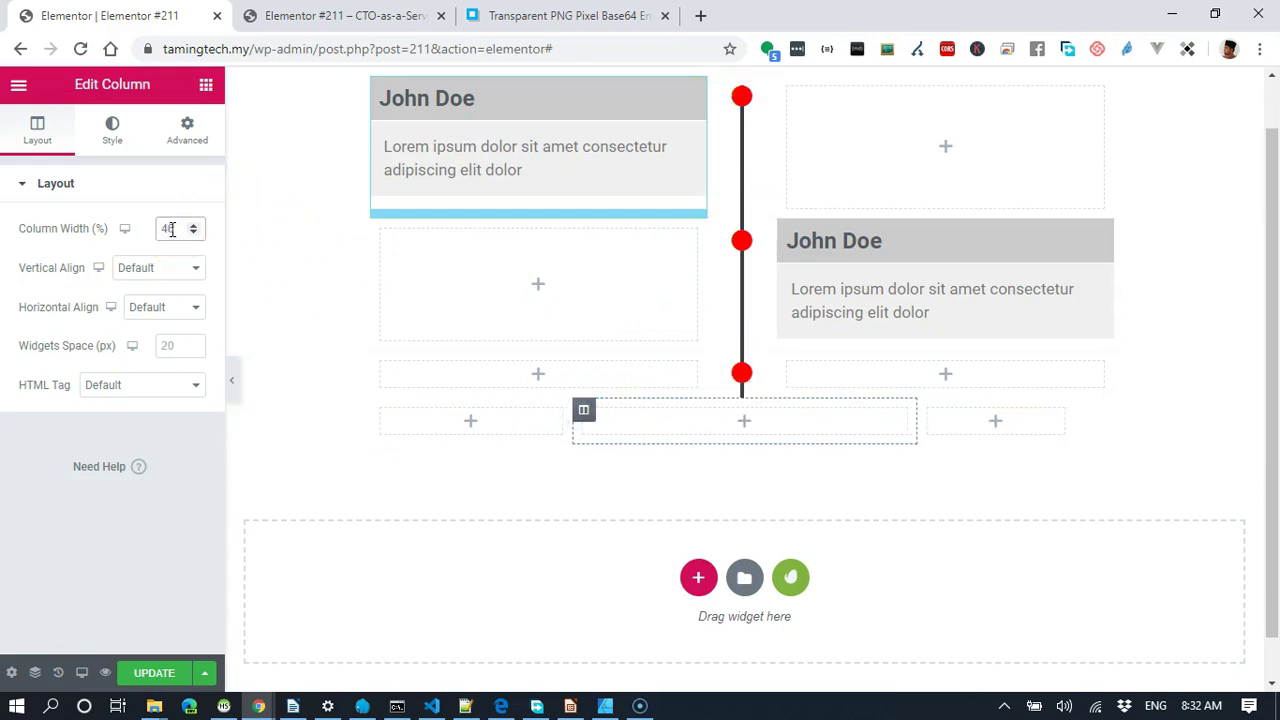
click(928, 411)
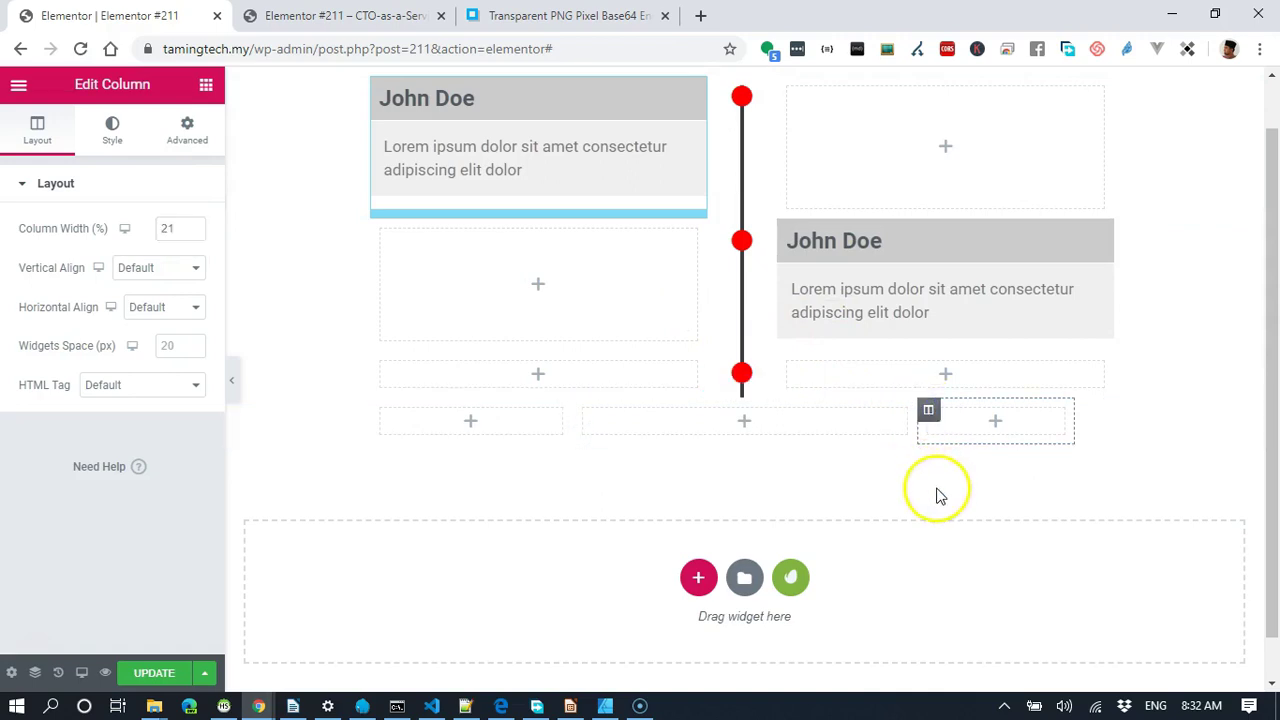
click(383, 413)
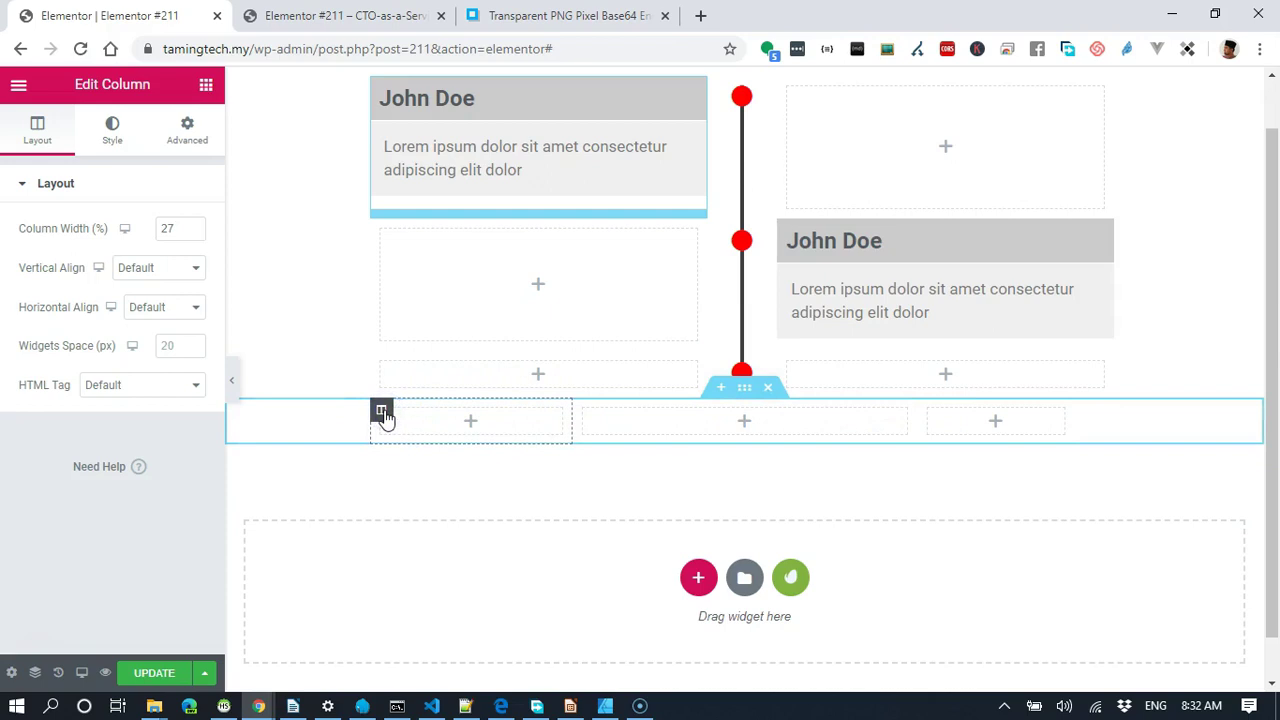
click(931, 414)
double_click(166, 228)
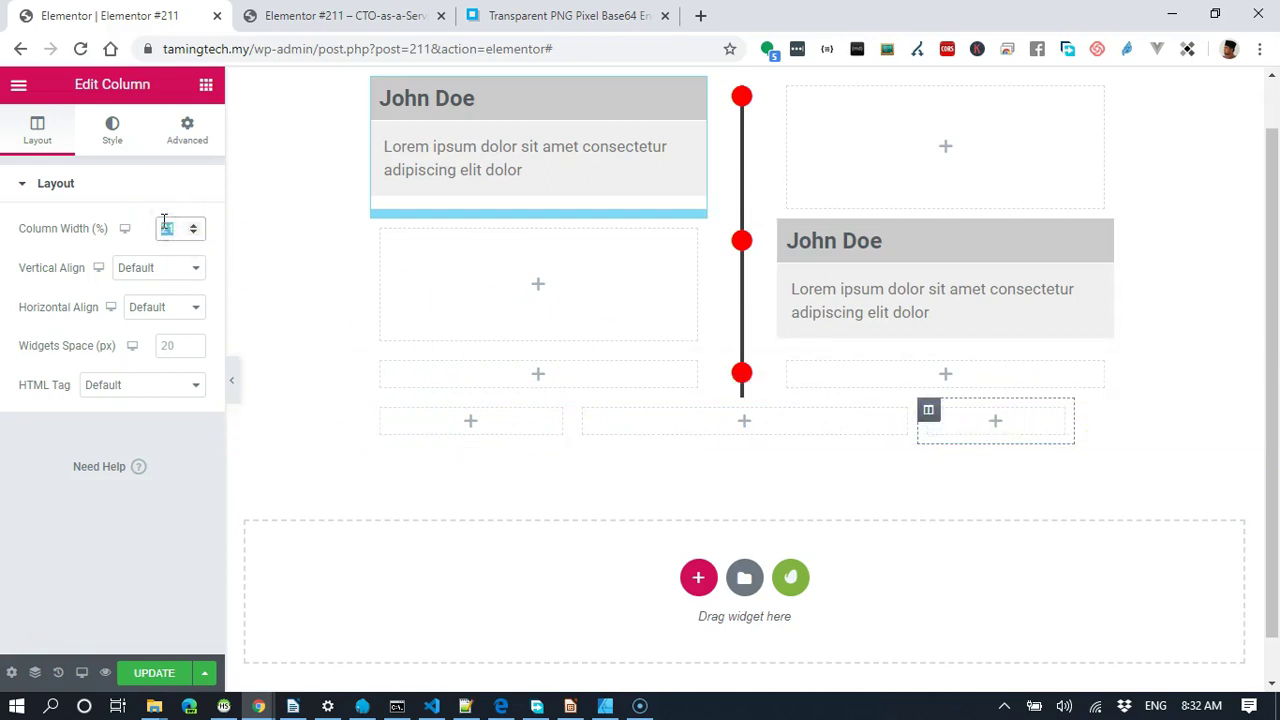
text(27)
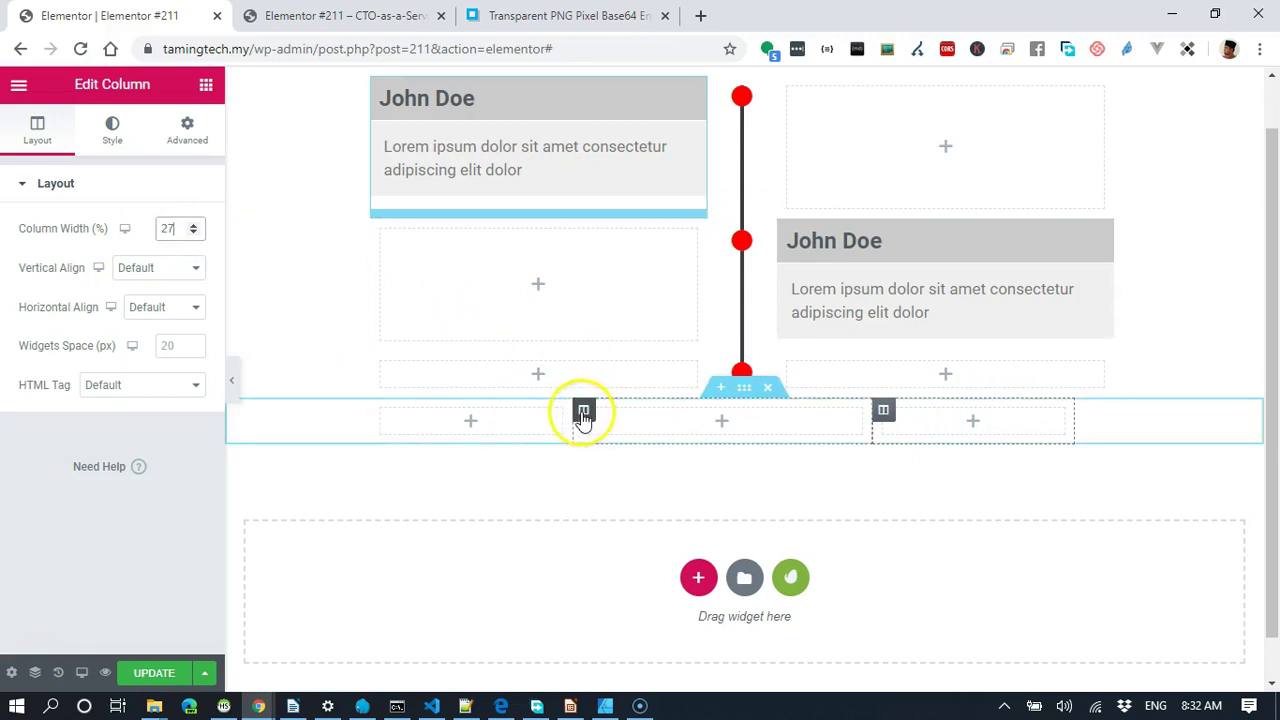
Restore the bottom row's middle column width to 46% and review the widths of the outer columns.
click(581, 409)
double_click(174, 228)
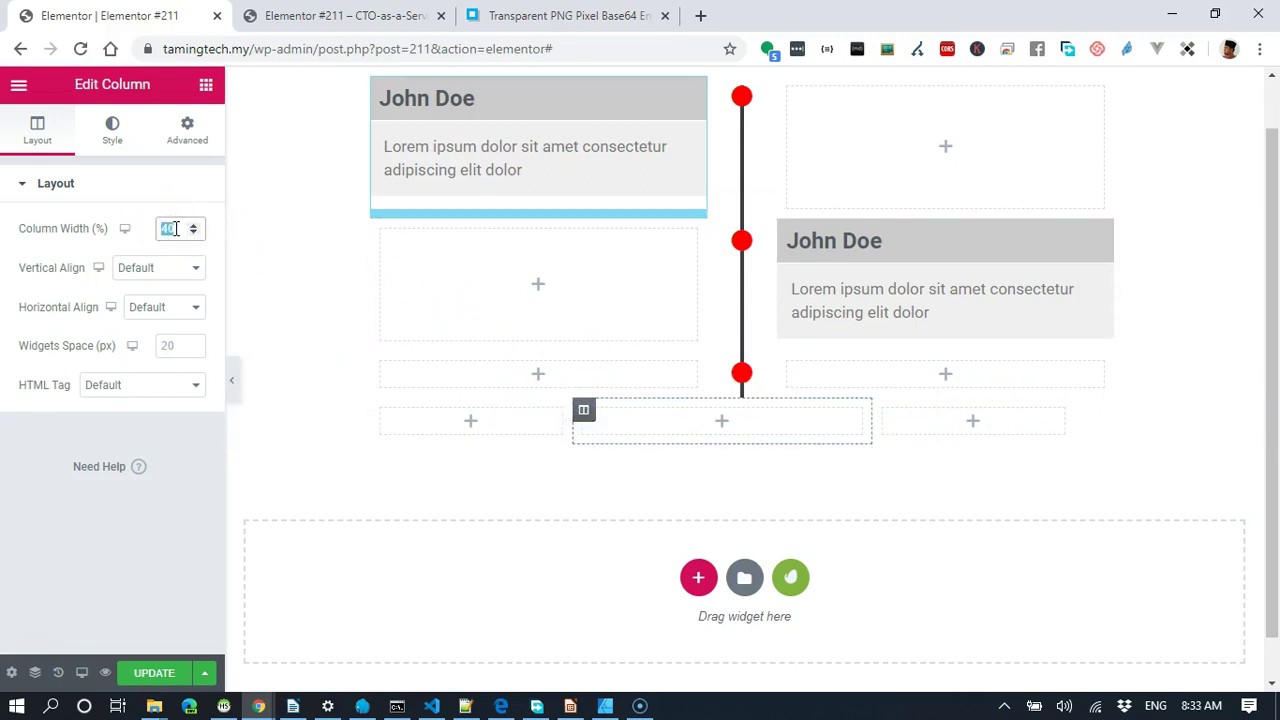
text(46)
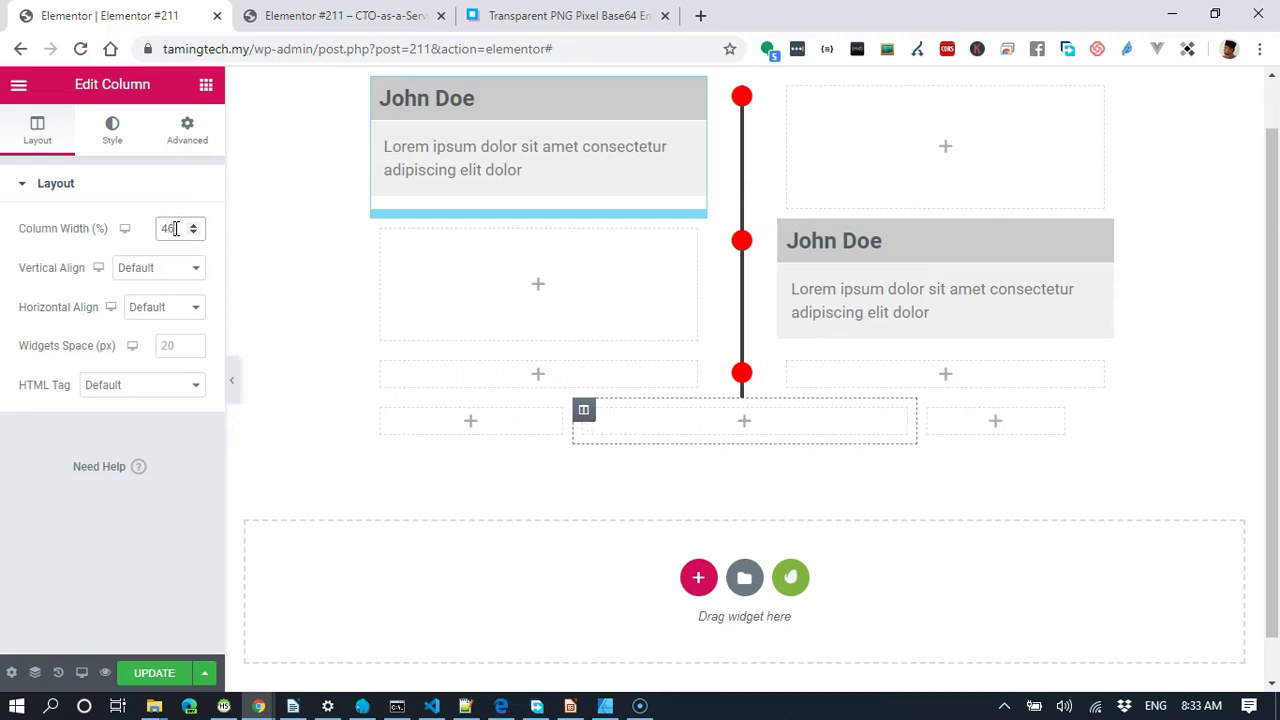
click(384, 412)
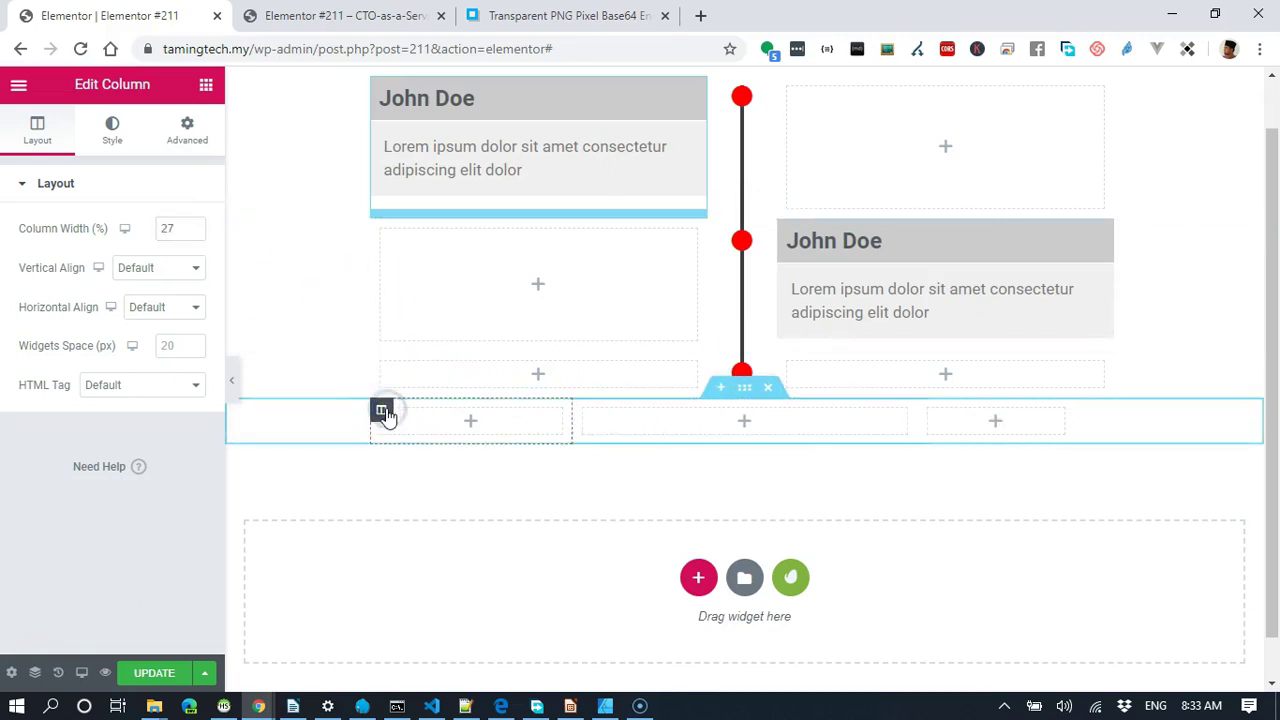
click(930, 410)
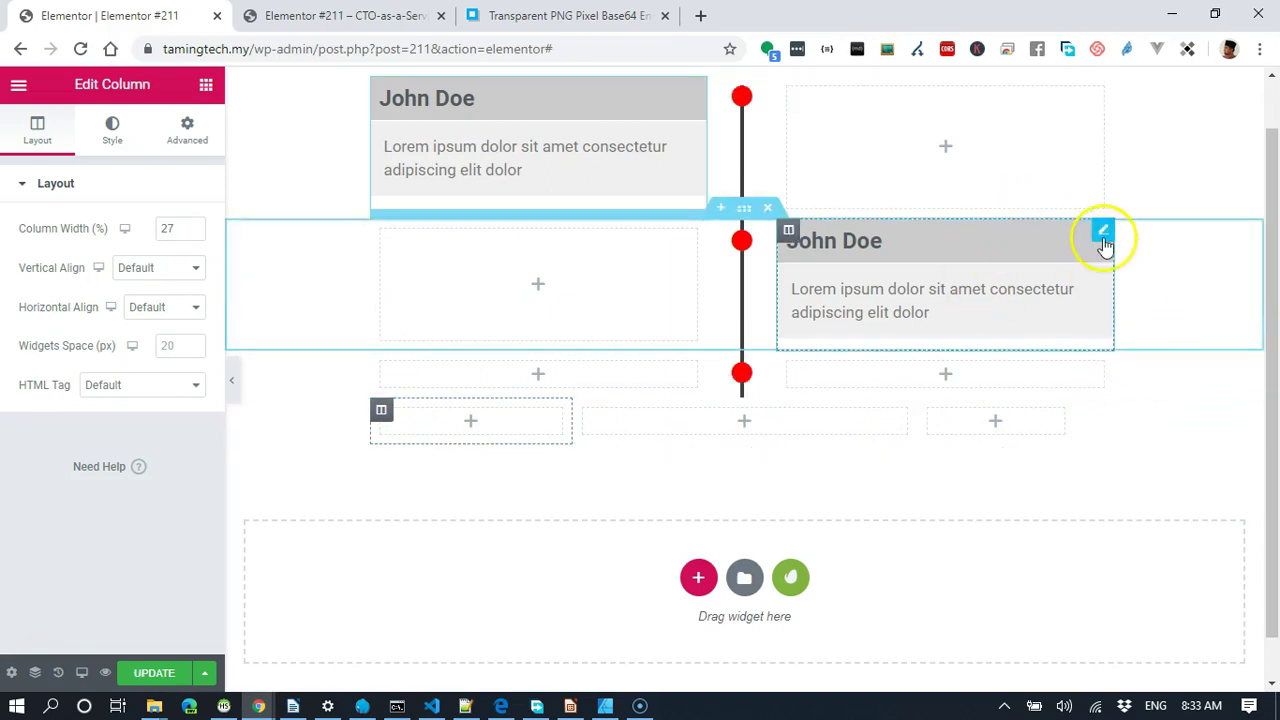
Duplicate the second row's author box and move the copy into the bottom row's middle column.
right_click(1104, 234)
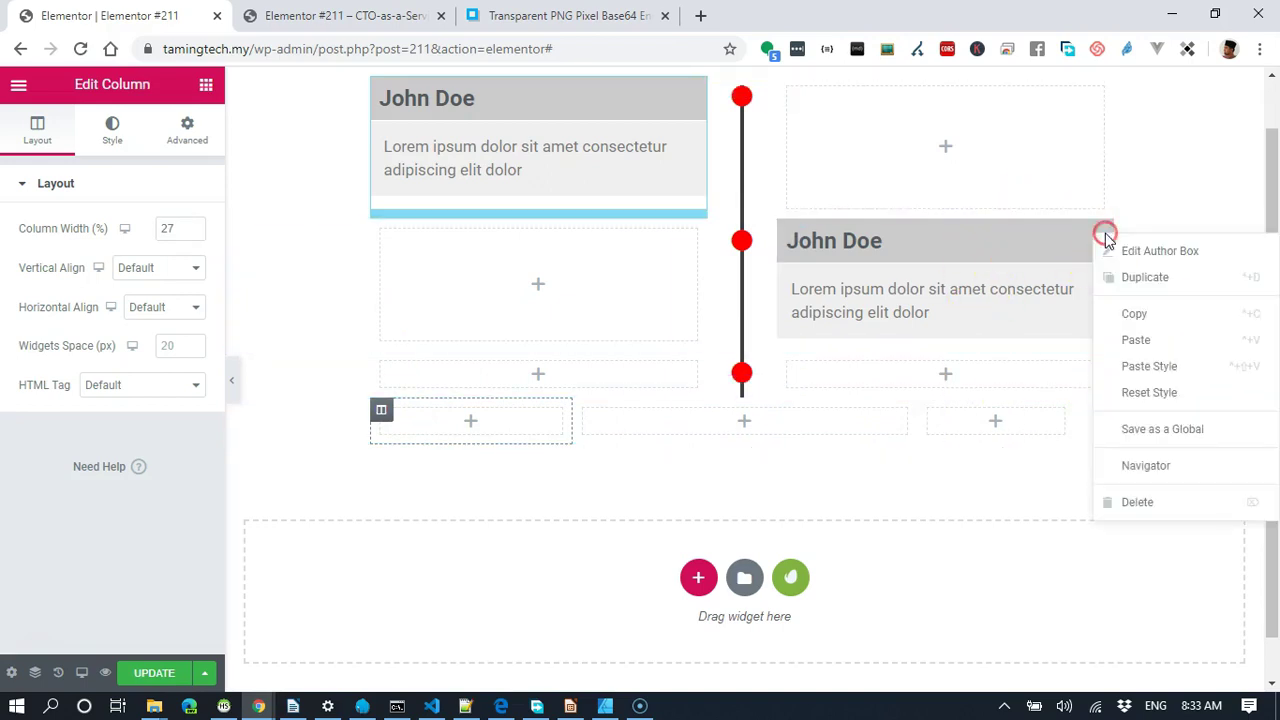
click(1152, 286)
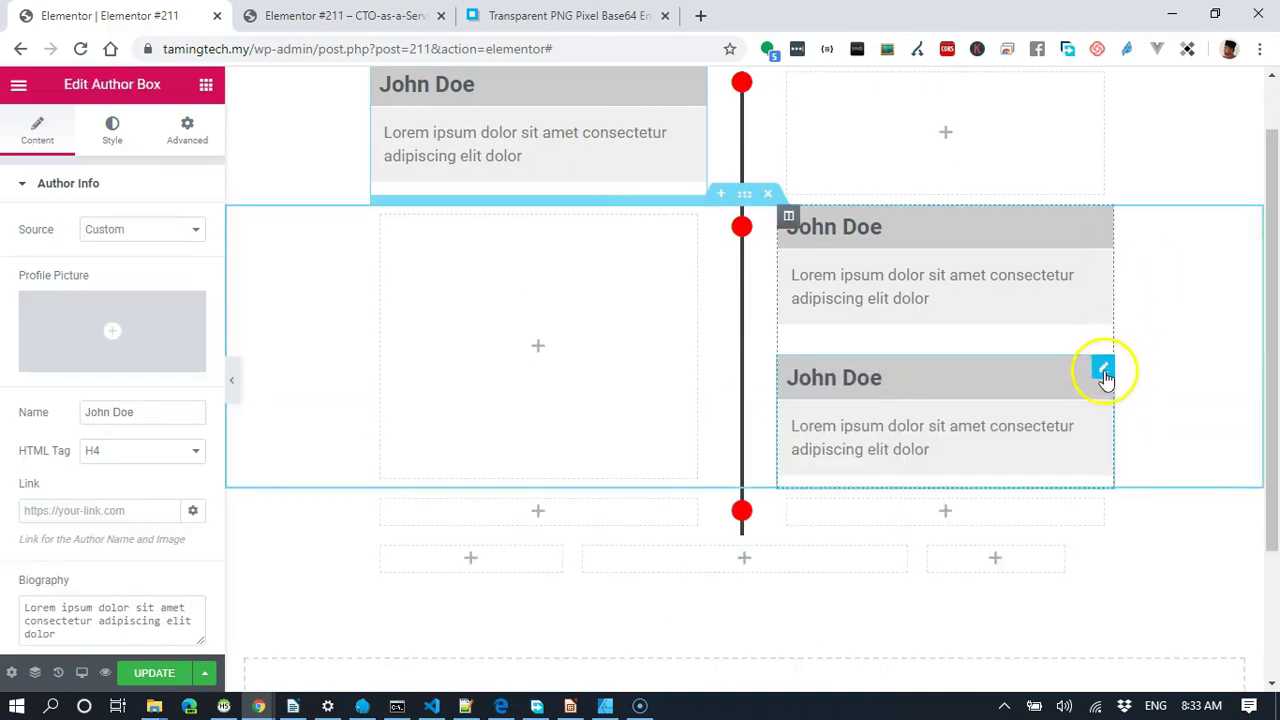
drag(1103, 373, 757, 440)
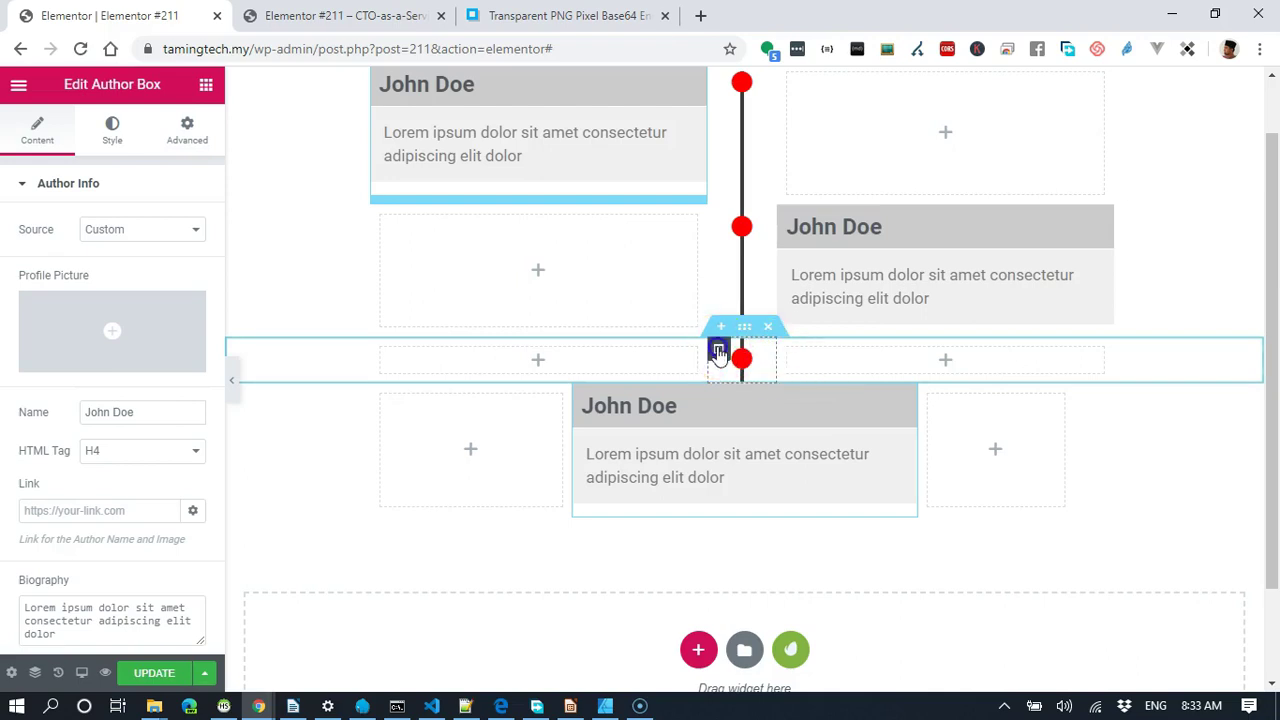
Unlink the margins of the third row's centre column and try bottom margins of 20 and 30 px.
click(717, 350)
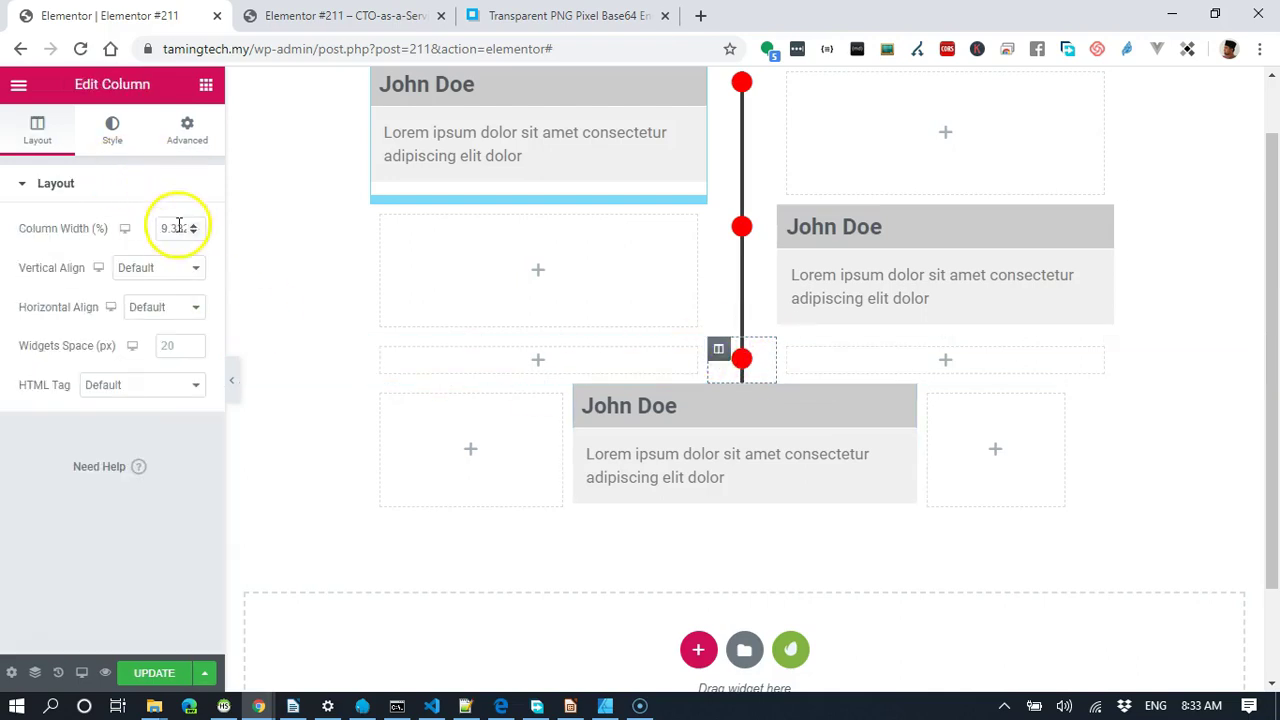
click(186, 128)
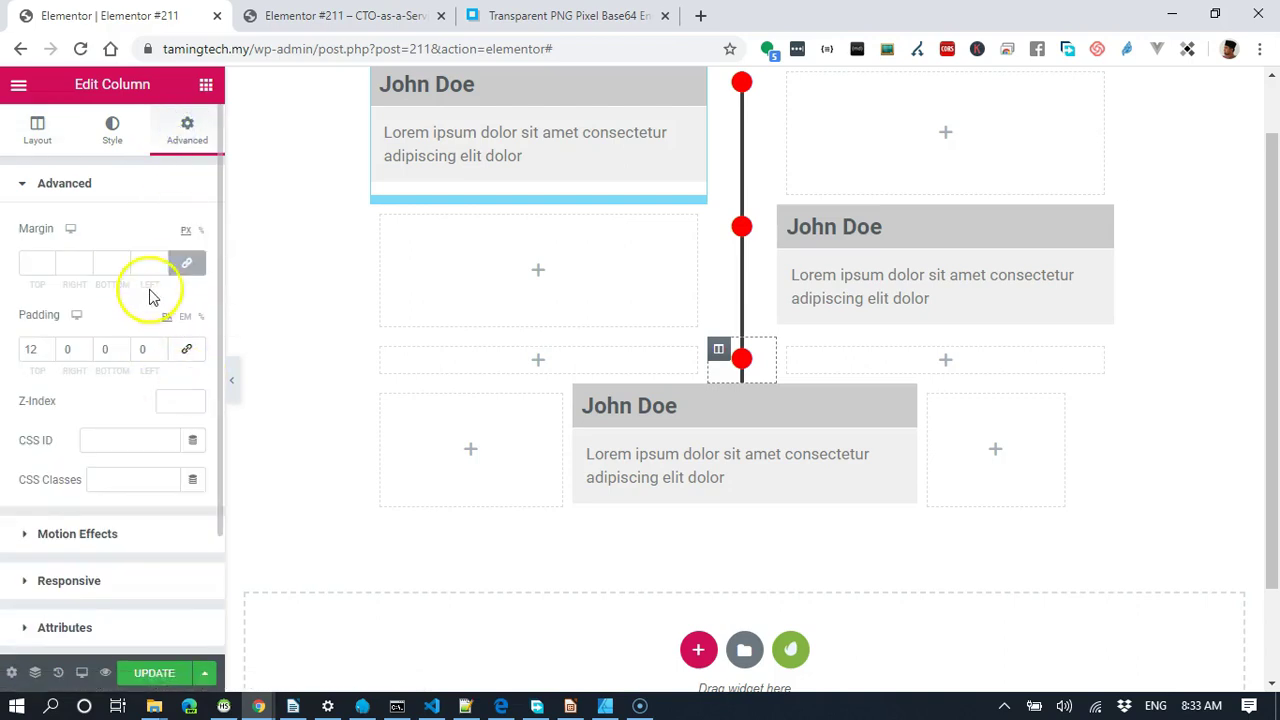
click(190, 262)
click(104, 262)
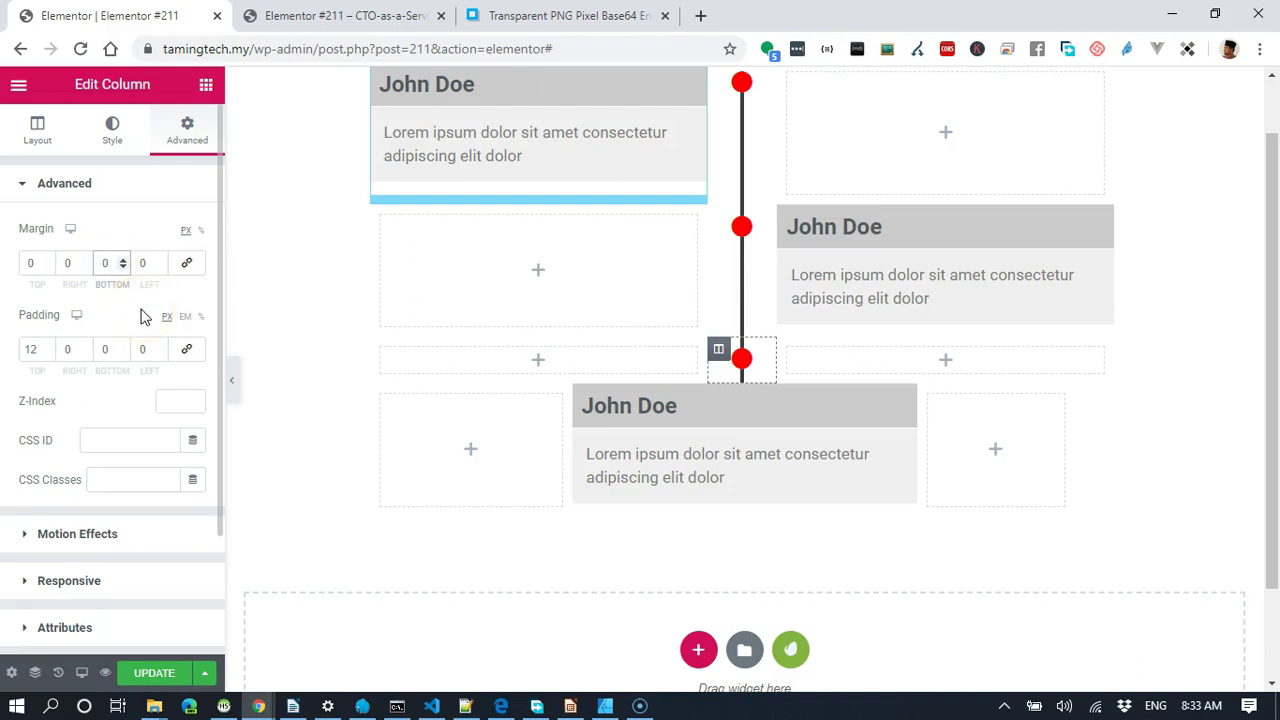
text(20)
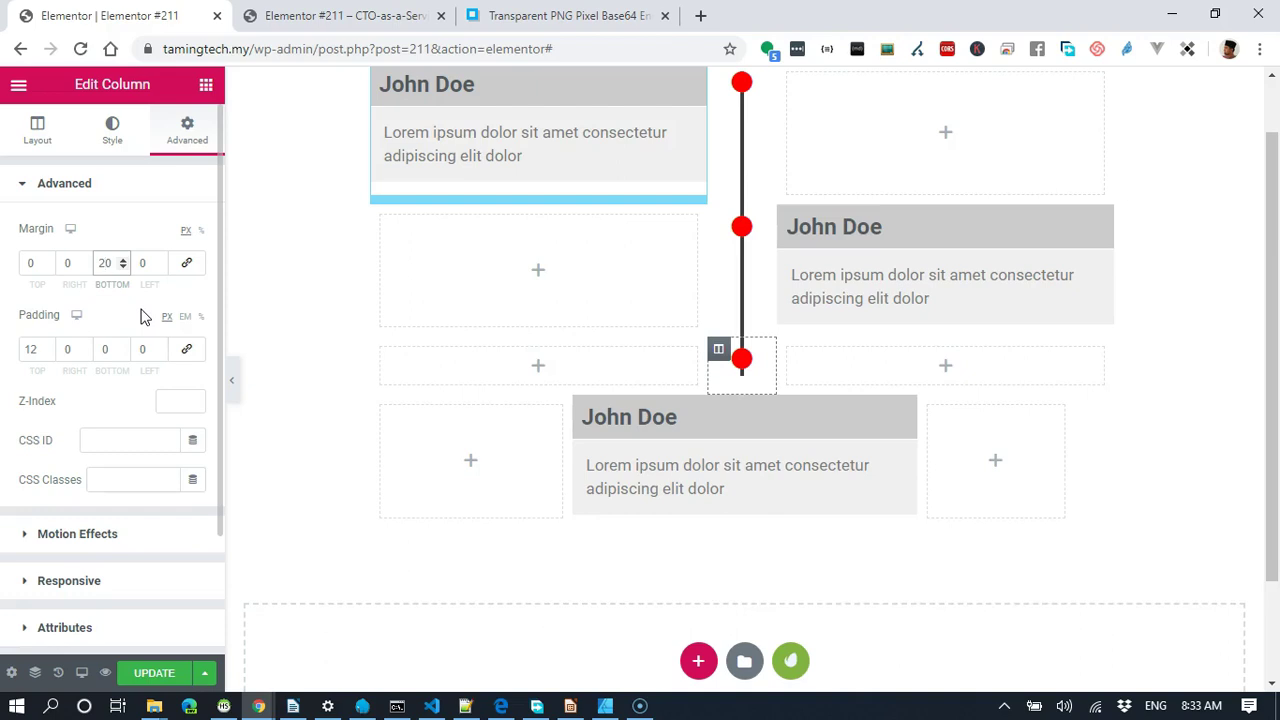
key(BackSpace)
key(BackSpace)
text(30)
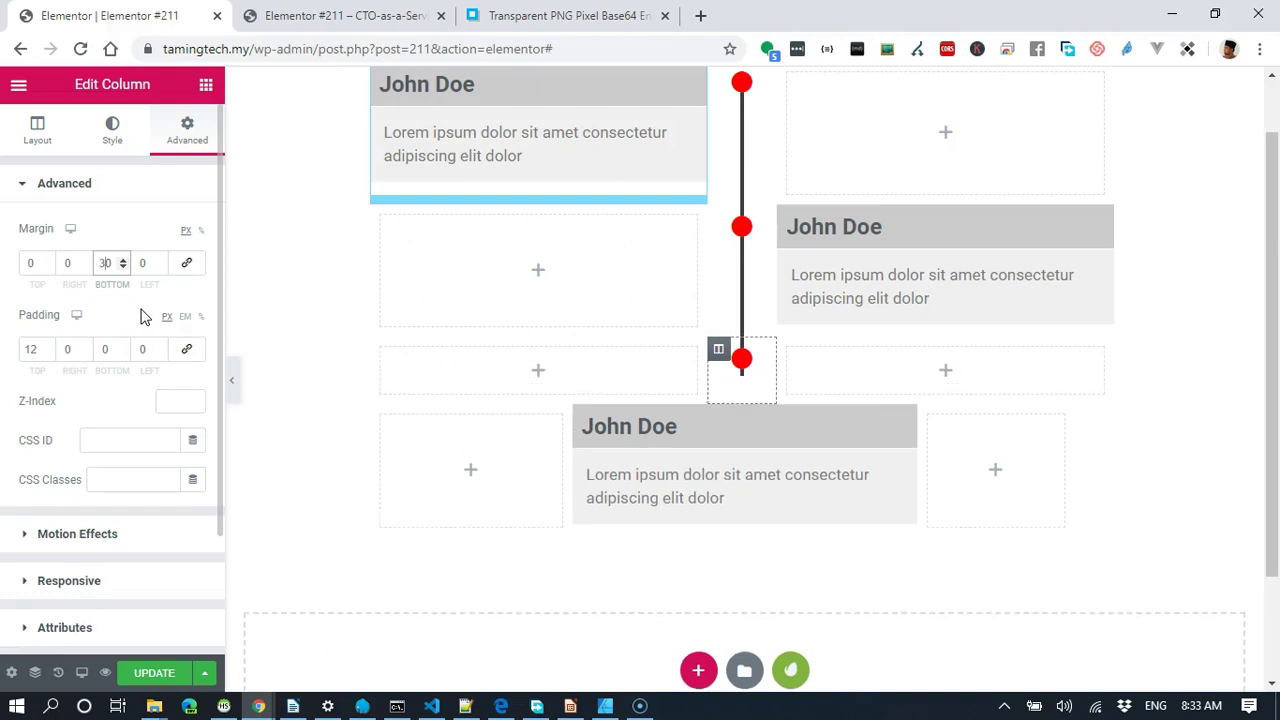
Reset the centre column's bottom margin to 0, and set it to 12 px.
key(BackSpace)
key(BackSpace)
text(0)
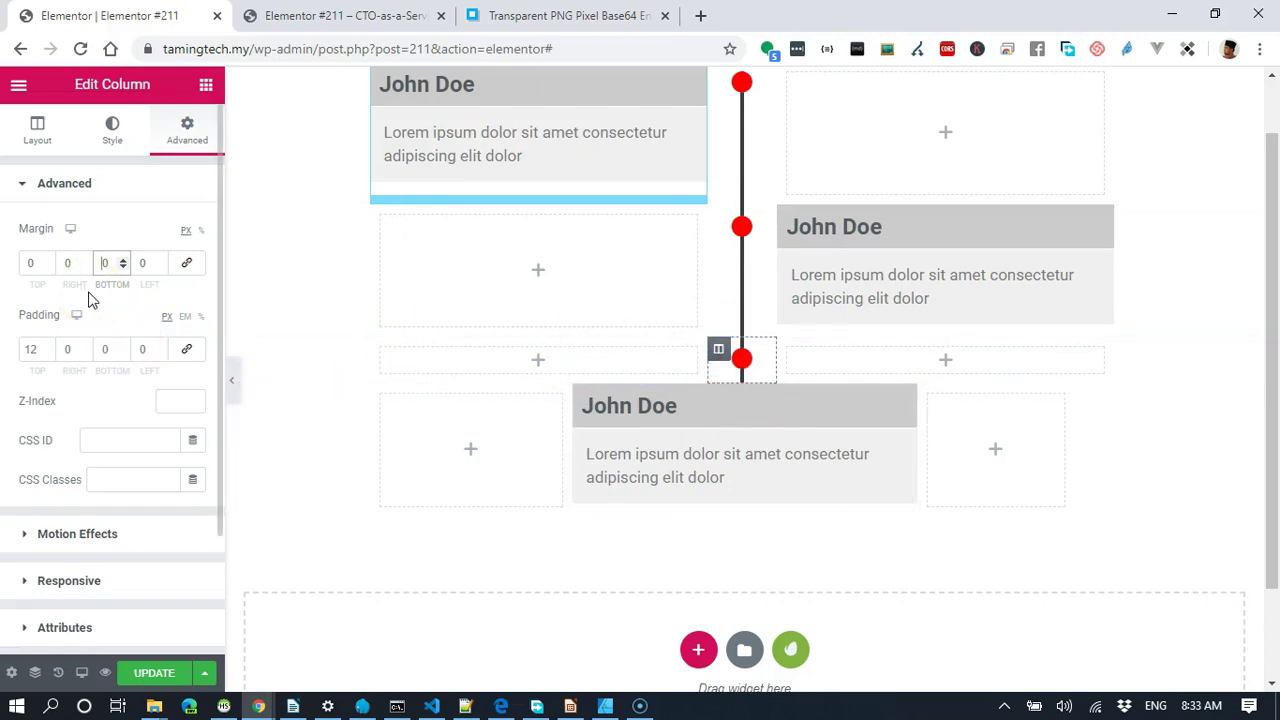
text(12)
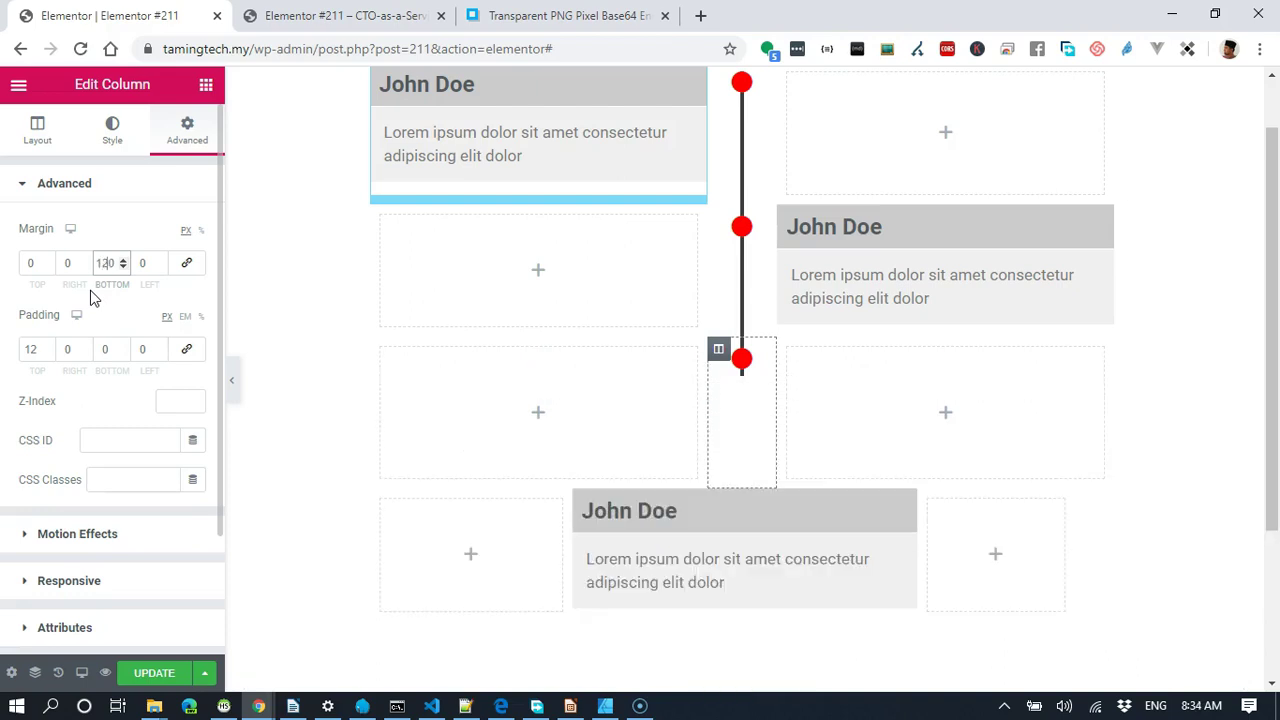
key(Delete)
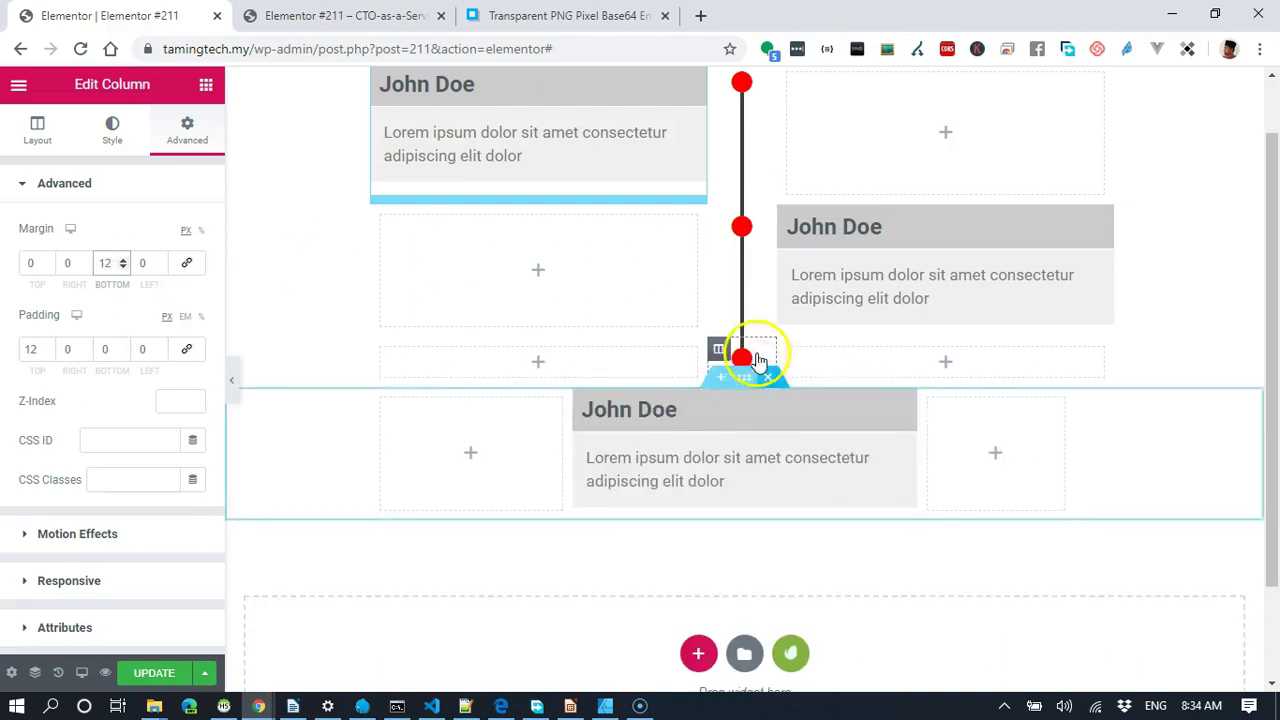
Set the third row's centre column to Bottom vertical alignment and Center horizontal alignment.
click(37, 131)
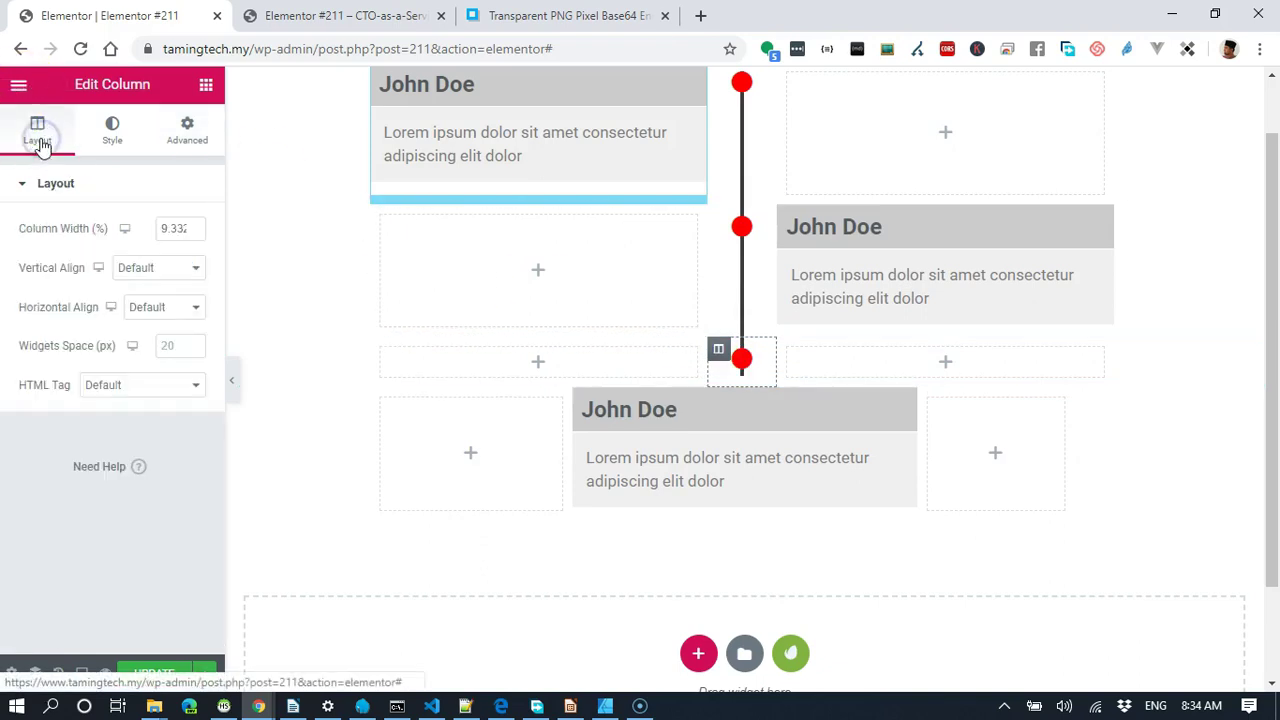
click(185, 268)
click(170, 384)
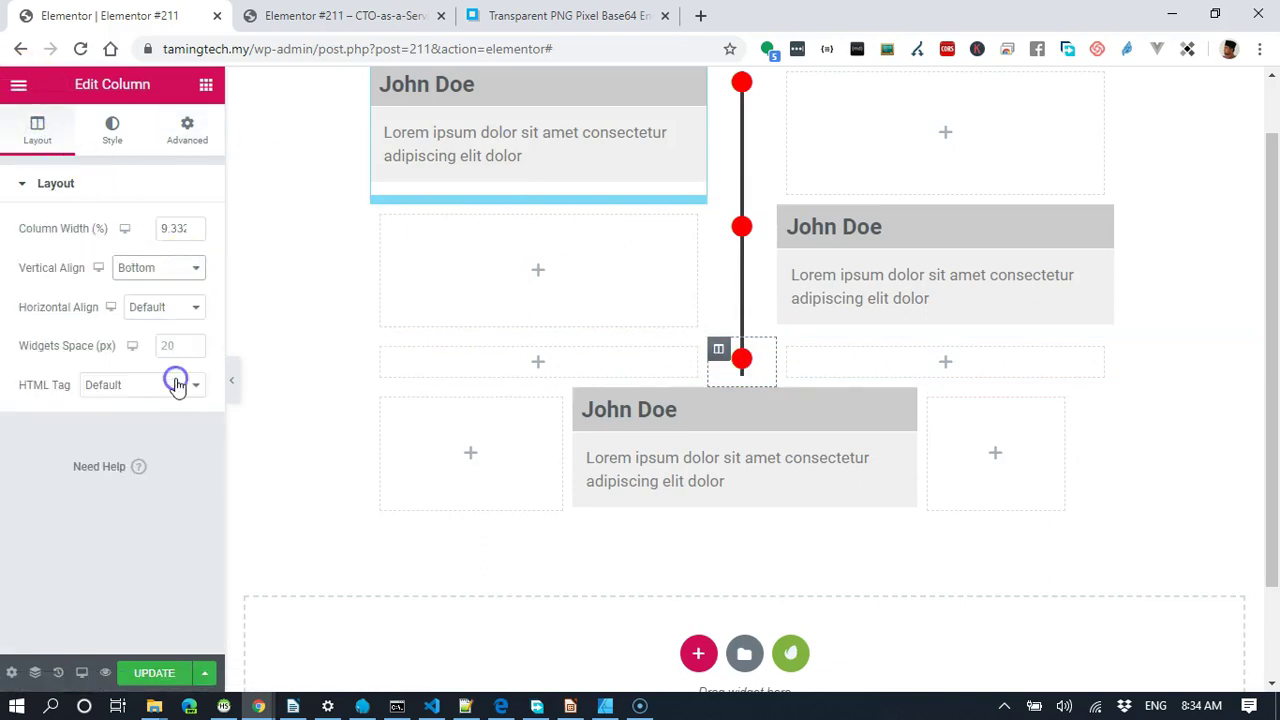
click(172, 312)
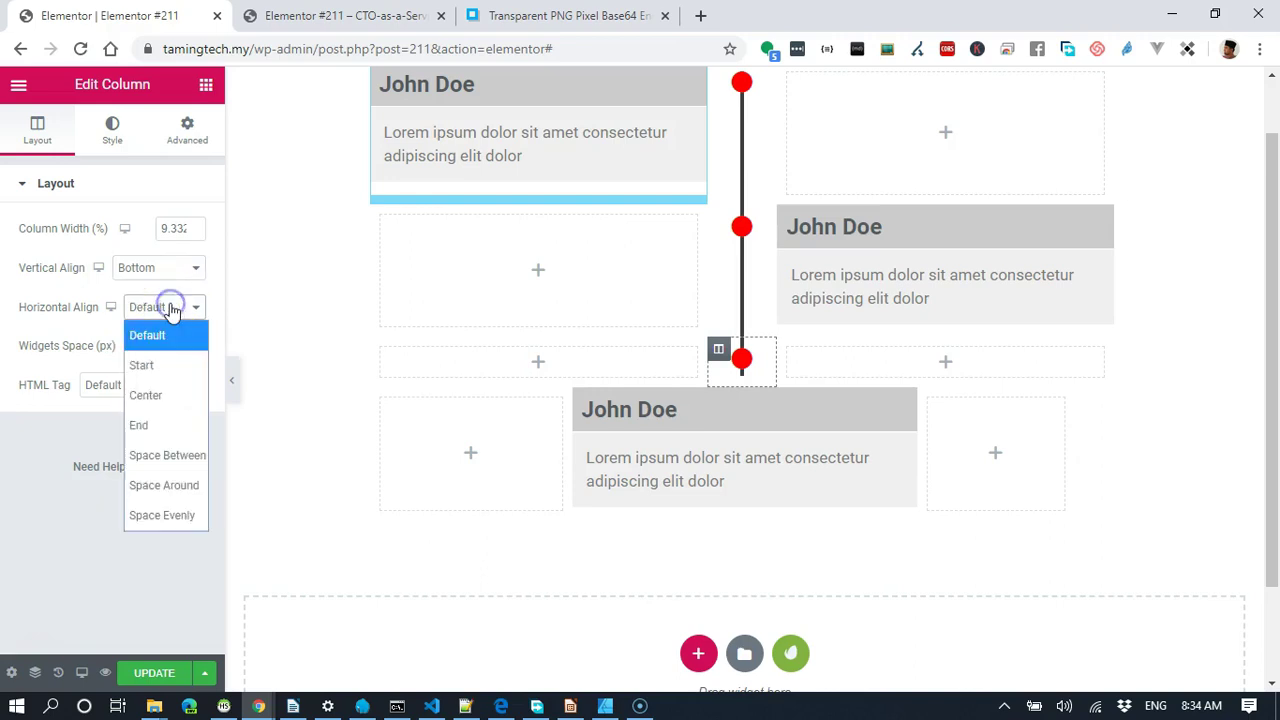
click(169, 400)
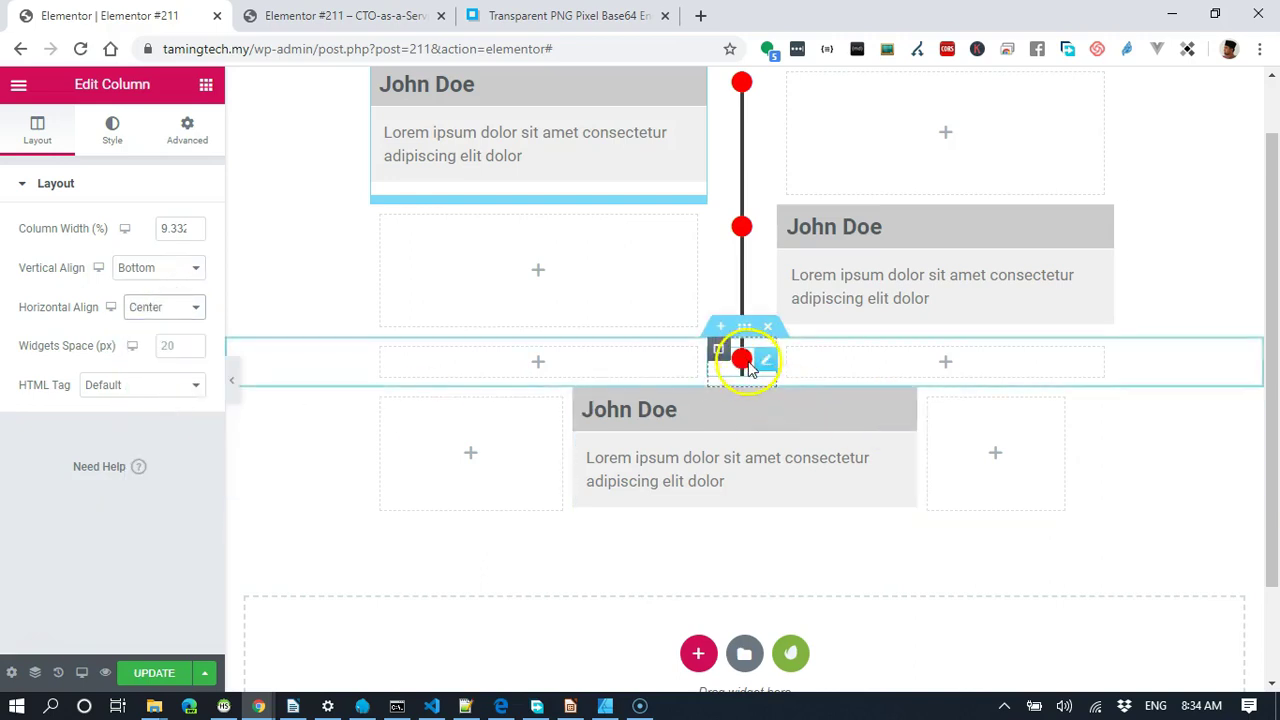
Set the margin and padding of the third row's red dot icon to 0 px on all sides.
click(763, 363)
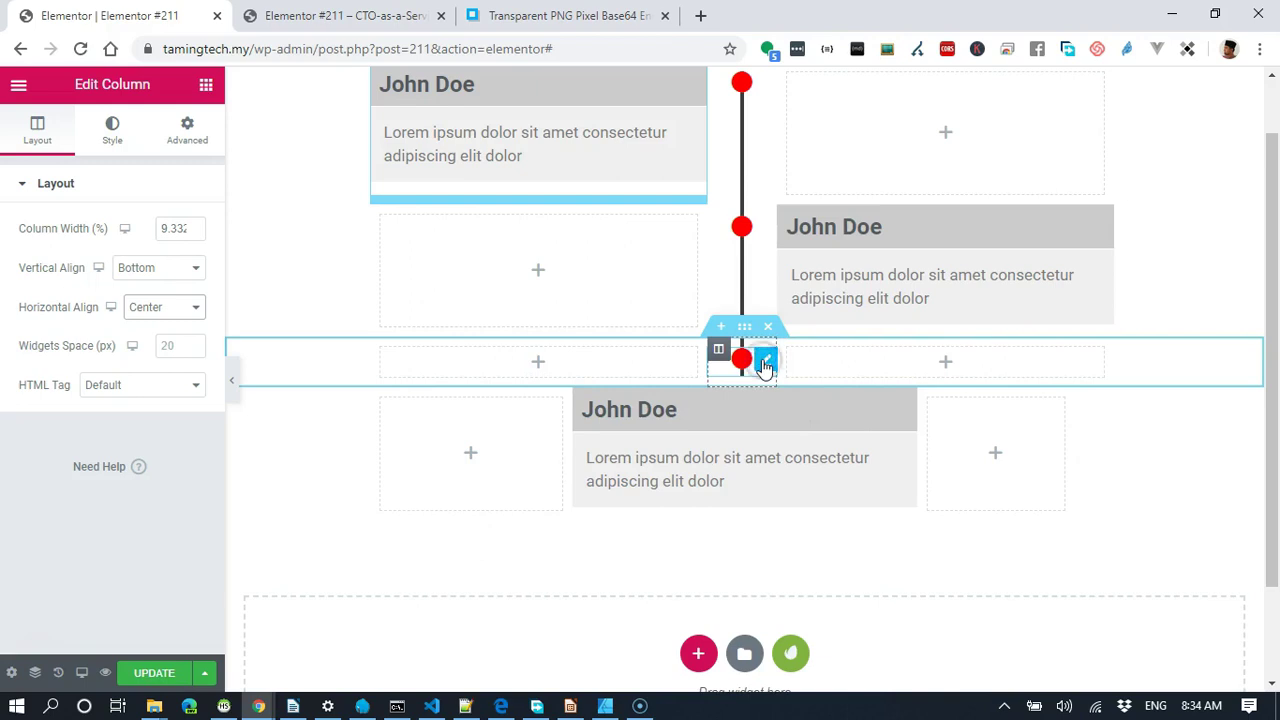
click(185, 130)
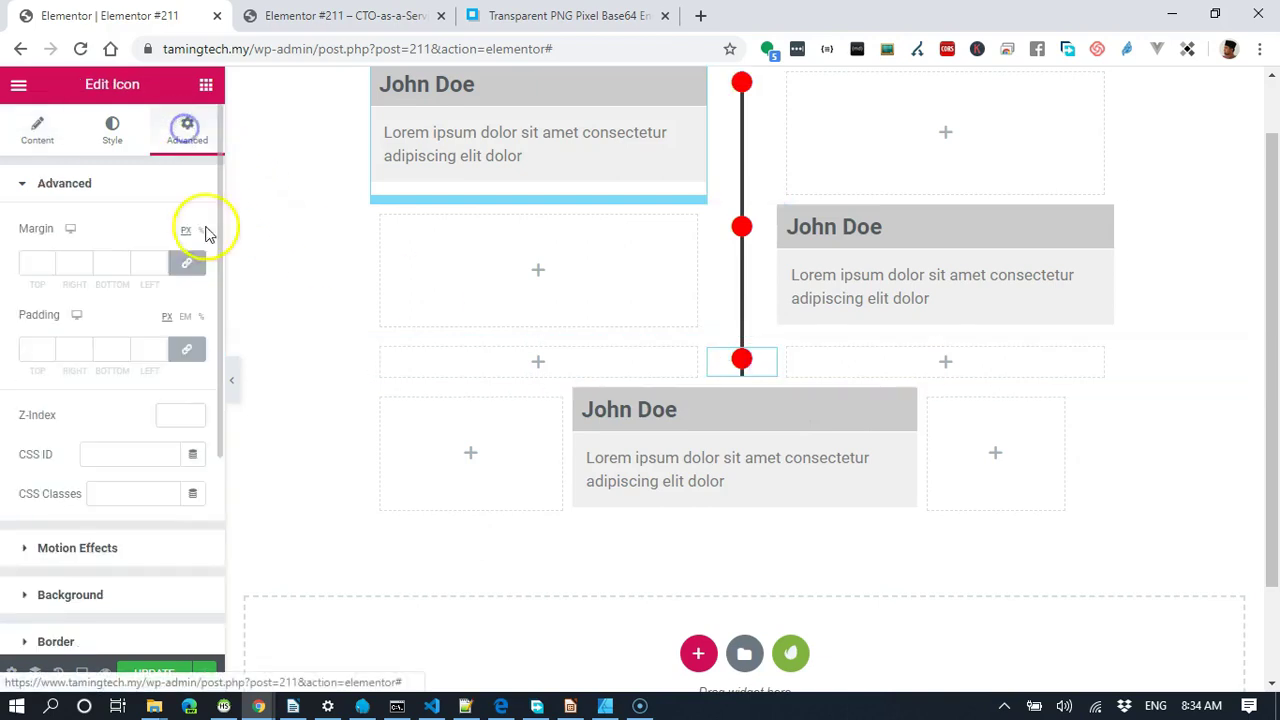
click(35, 260)
click(49, 354)
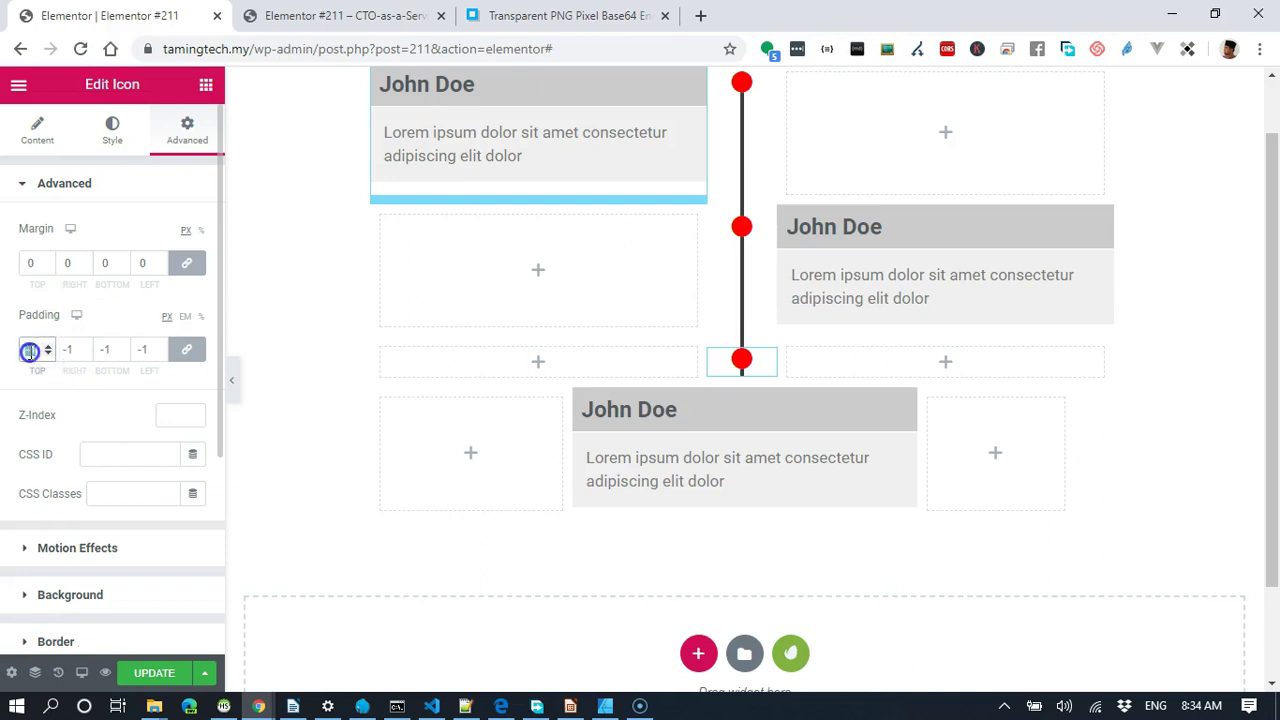
scroll(30, 350, up, 1)
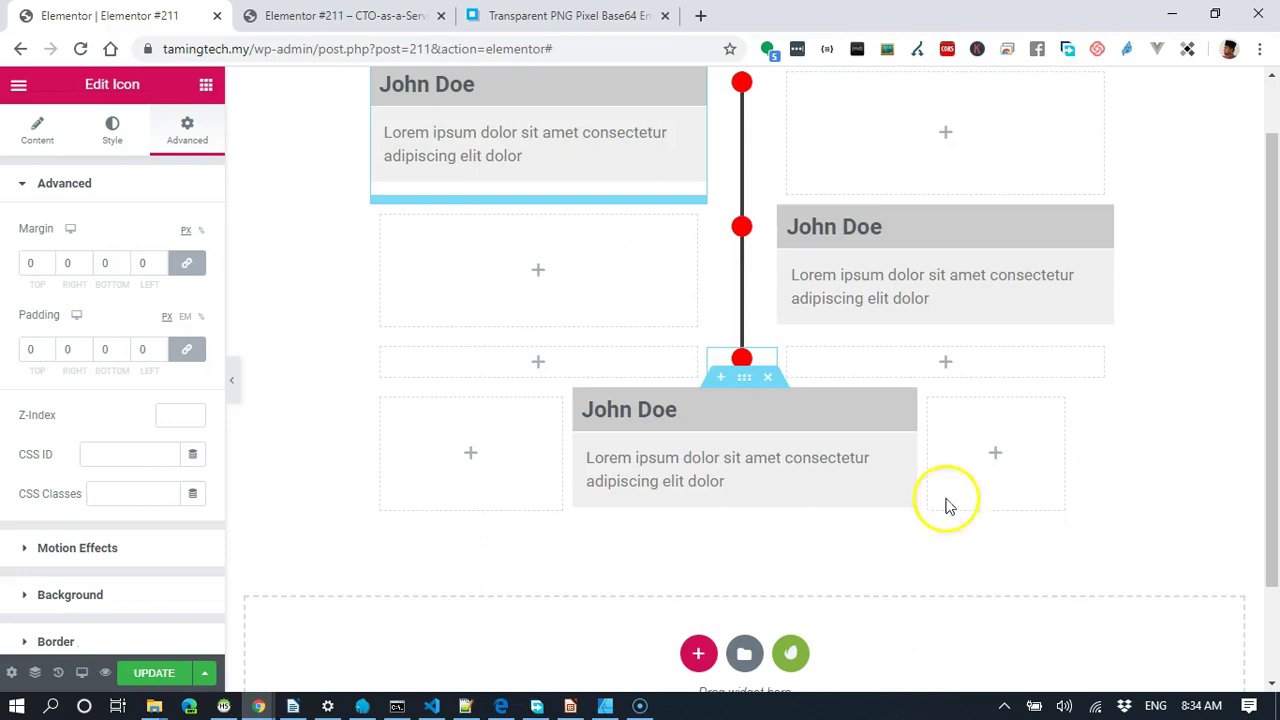
Update the page, check the timeline in the reloaded preview page, and return to the editor.
click(150, 672)
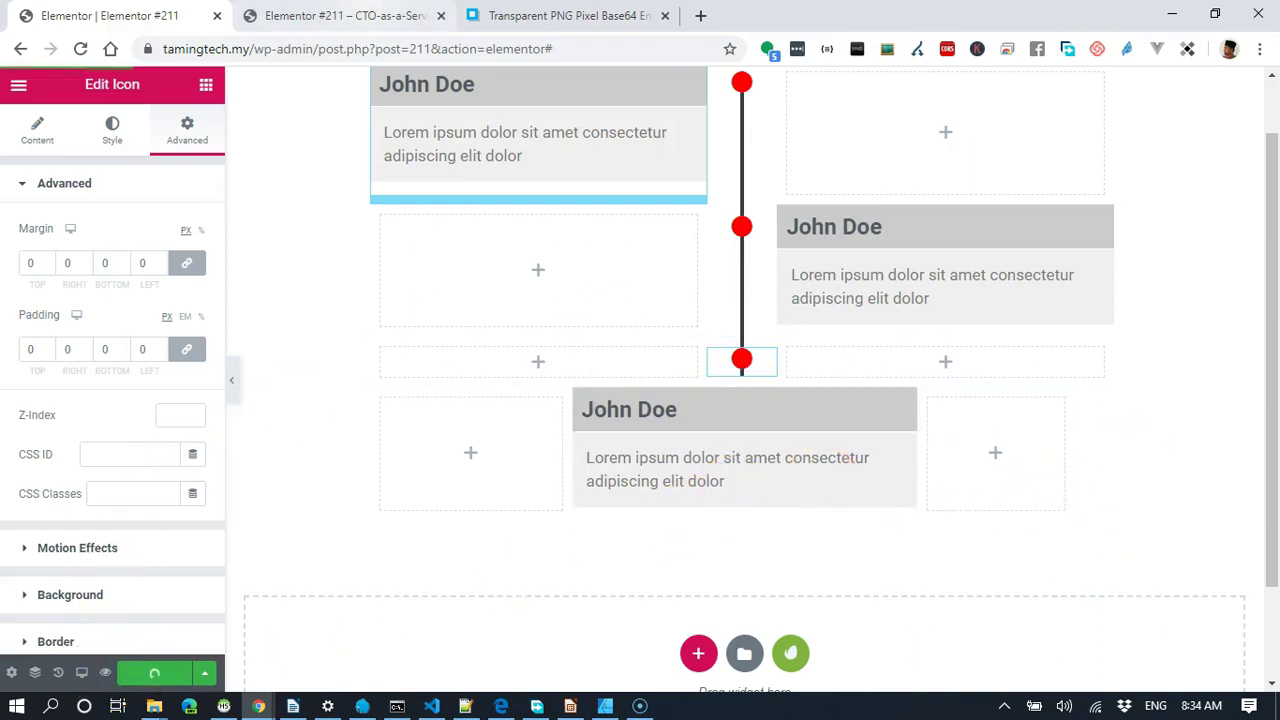
click(340, 15)
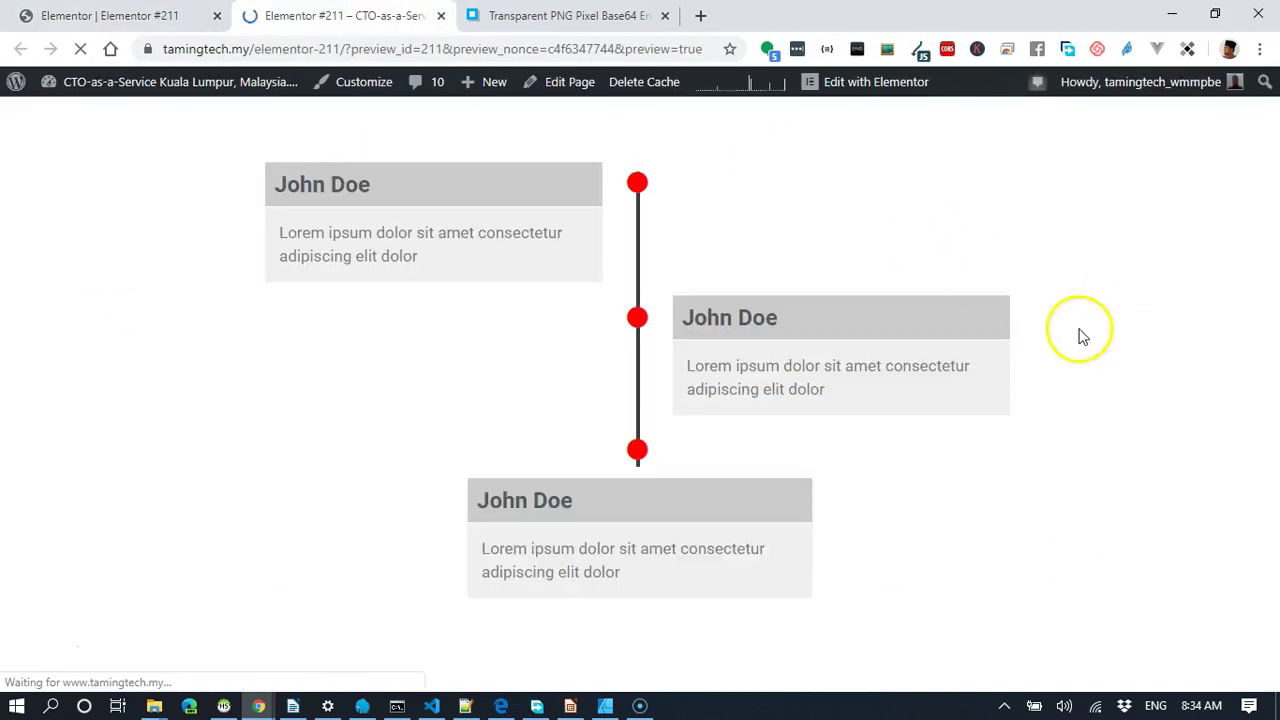
click(140, 14)
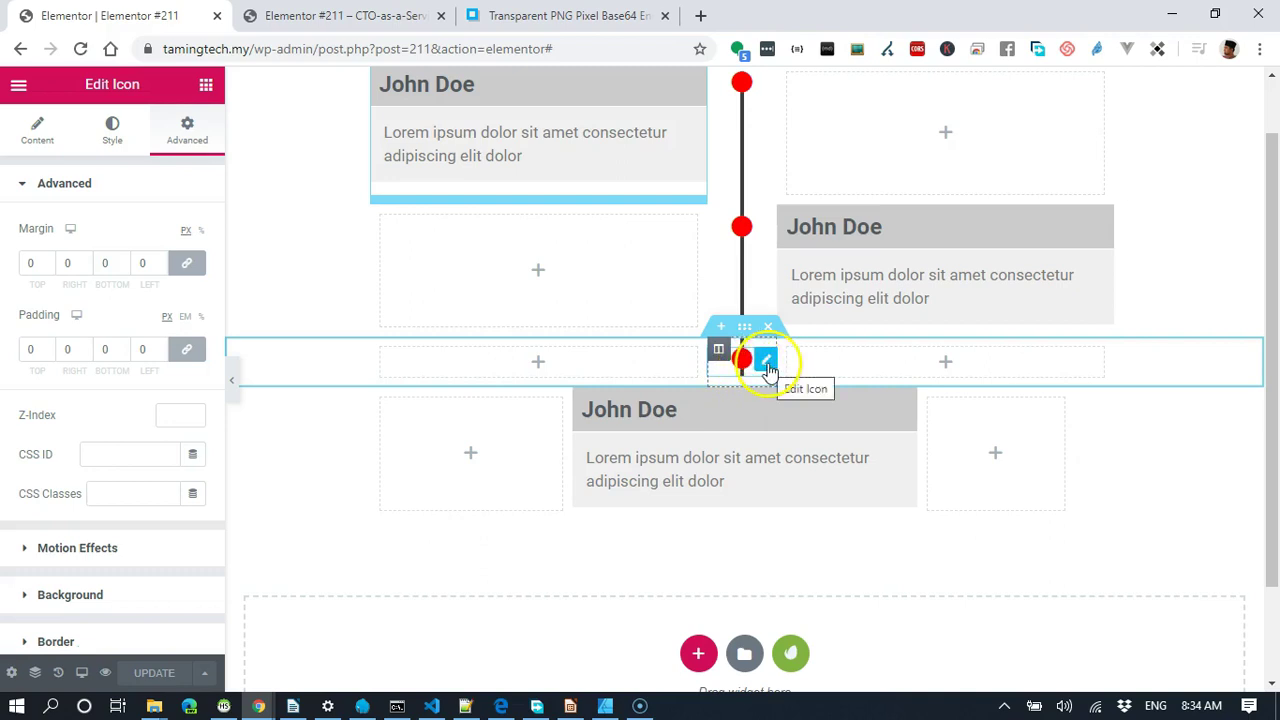
Set the linked margins of the third row's red dot icon to -9 px on all sides.
click(766, 363)
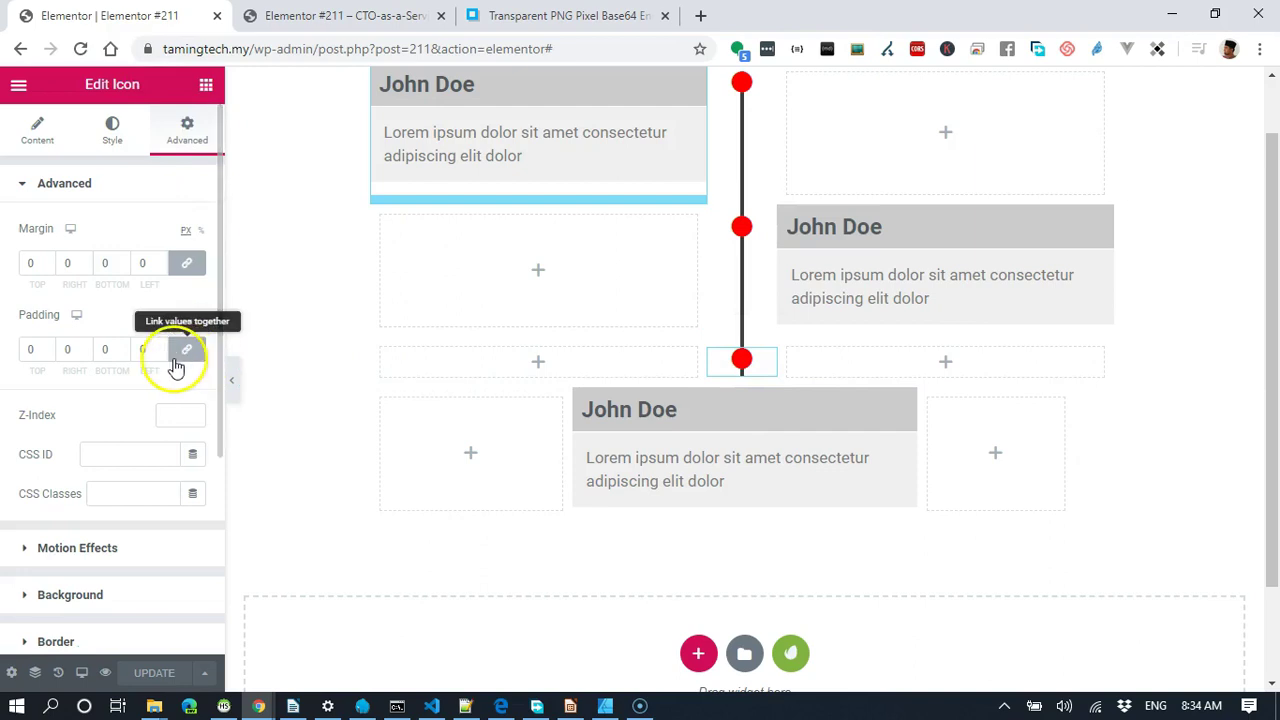
scroll(175, 358, down, 1)
scroll(172, 362, down, 1)
scroll(175, 365, up, 2)
click(176, 358)
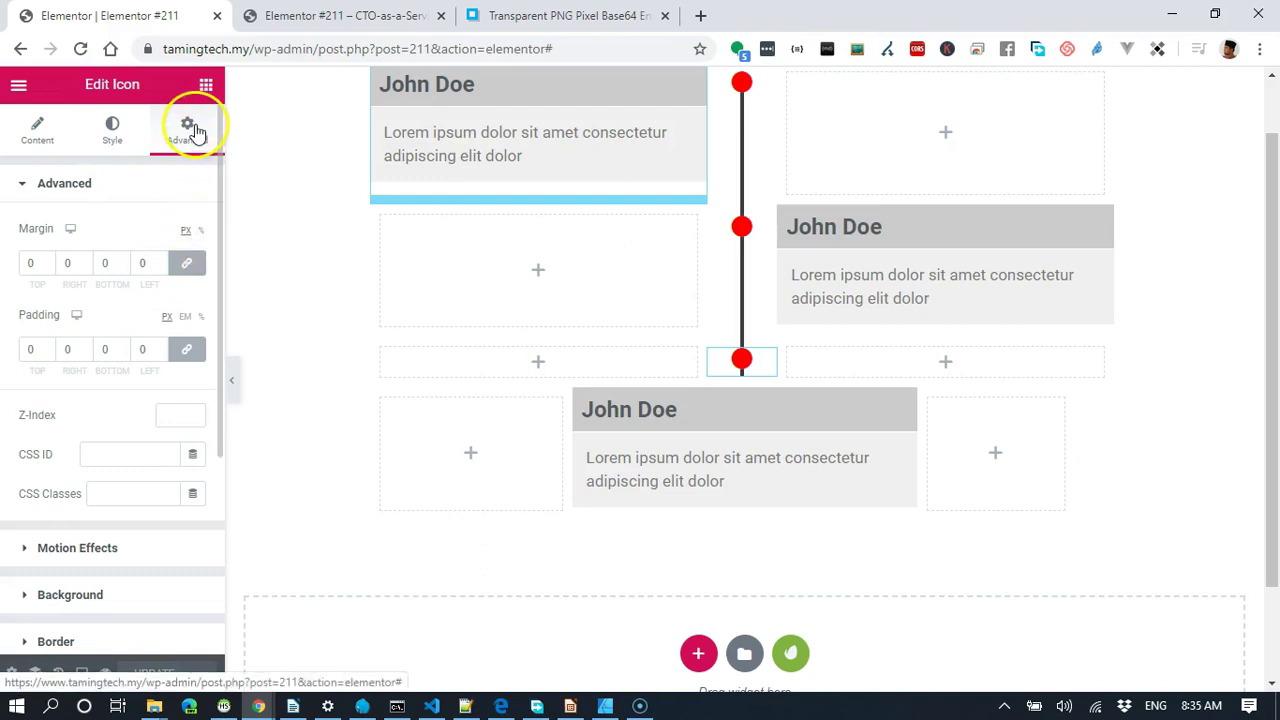
click(36, 264)
click(104, 263)
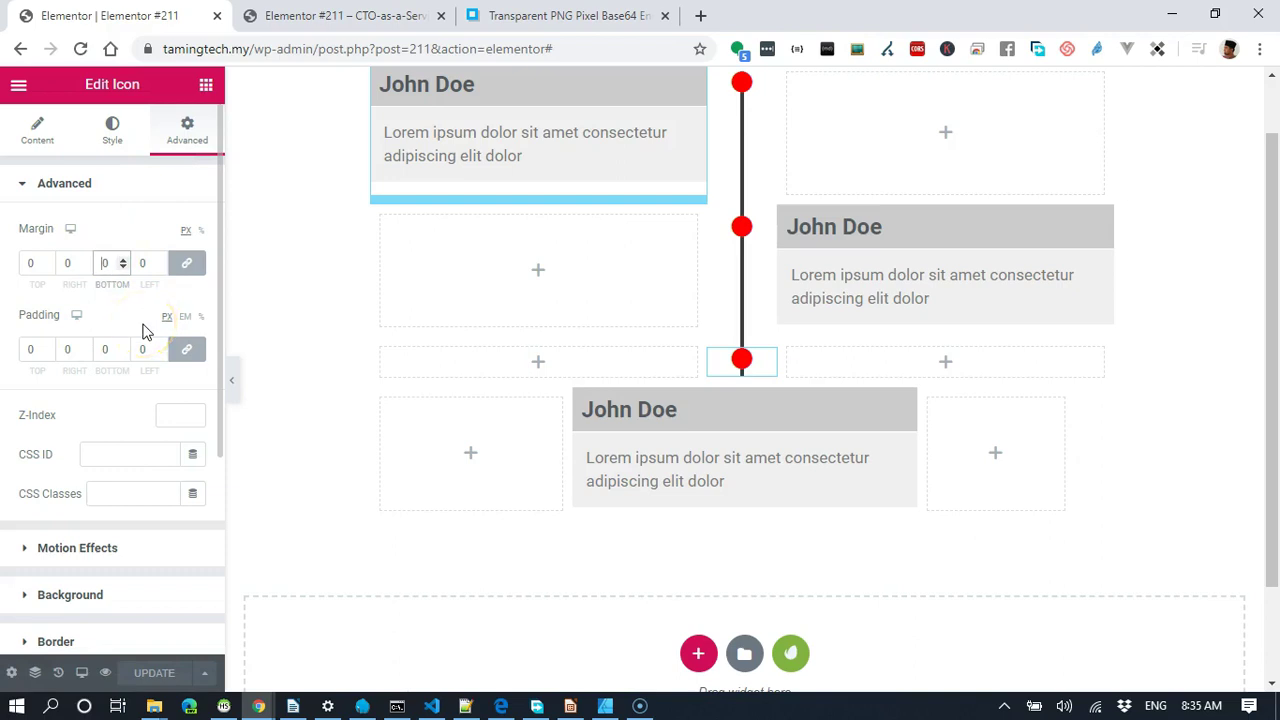
click(123, 267)
click(123, 267)
click(123, 267)
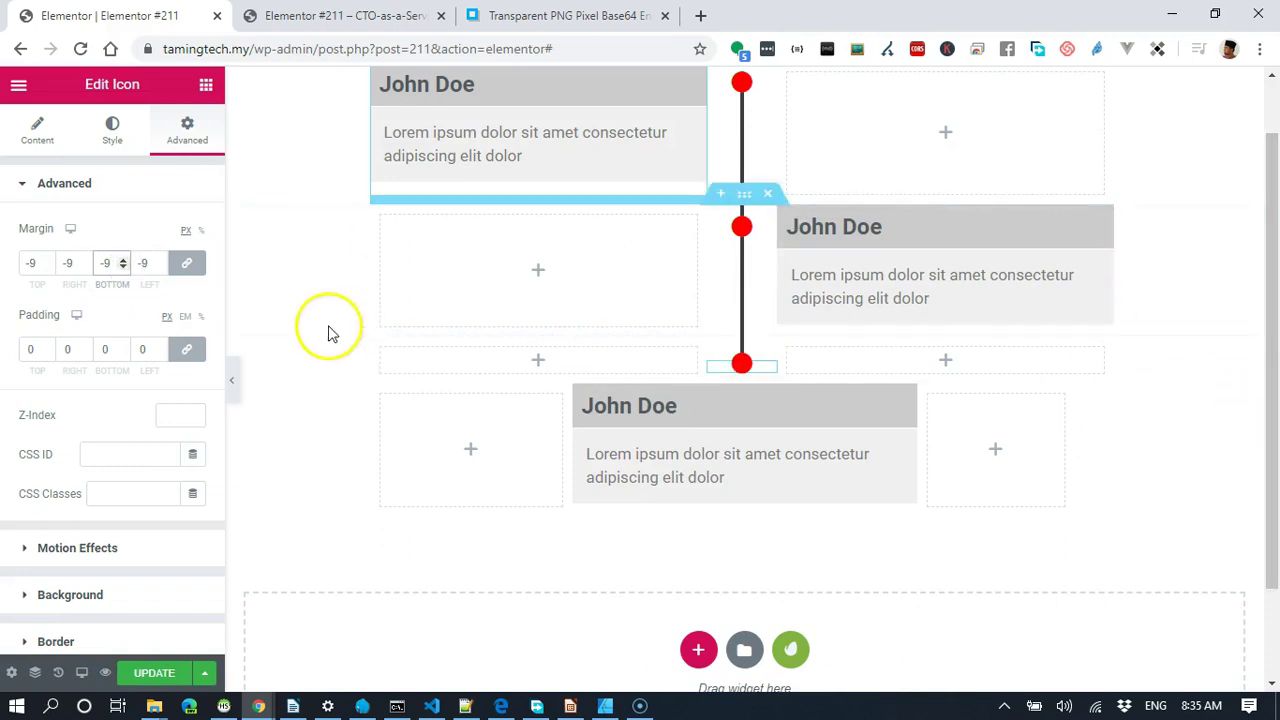
Reset the third row's red dot icon margins to 0 px, then unlink them and set the bottom margin to -8 px.
click(187, 264)
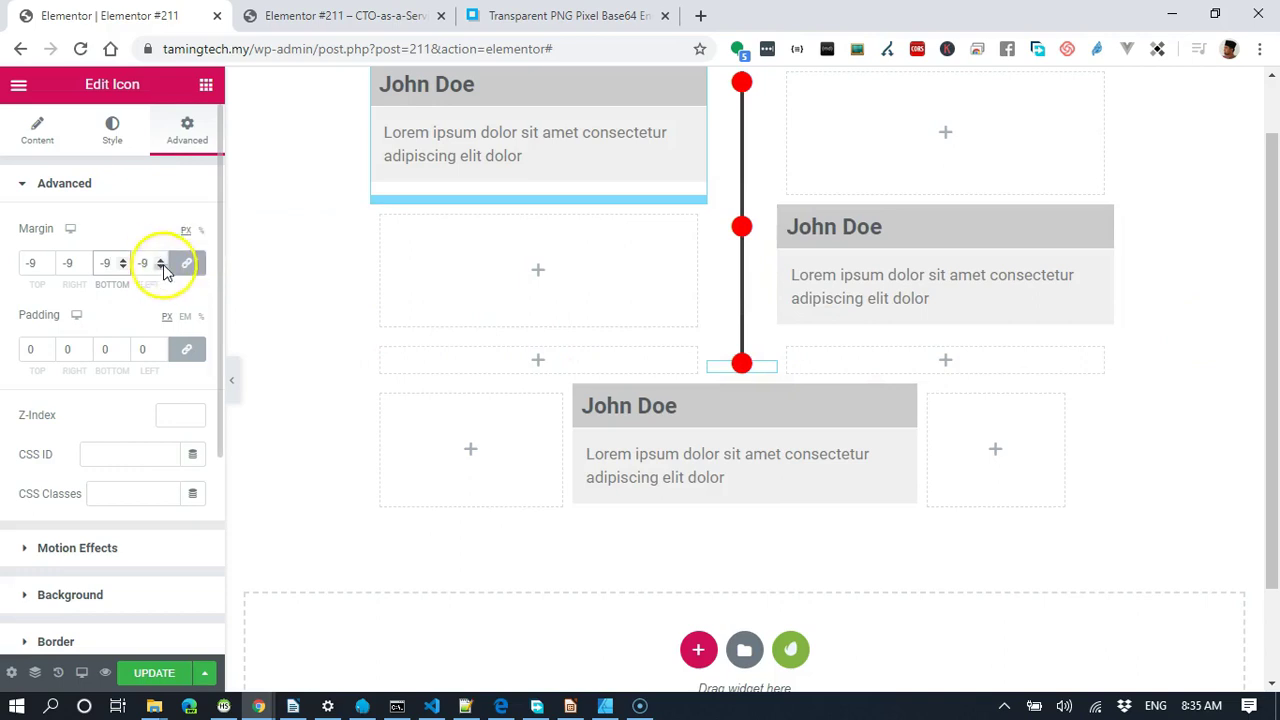
text(0)
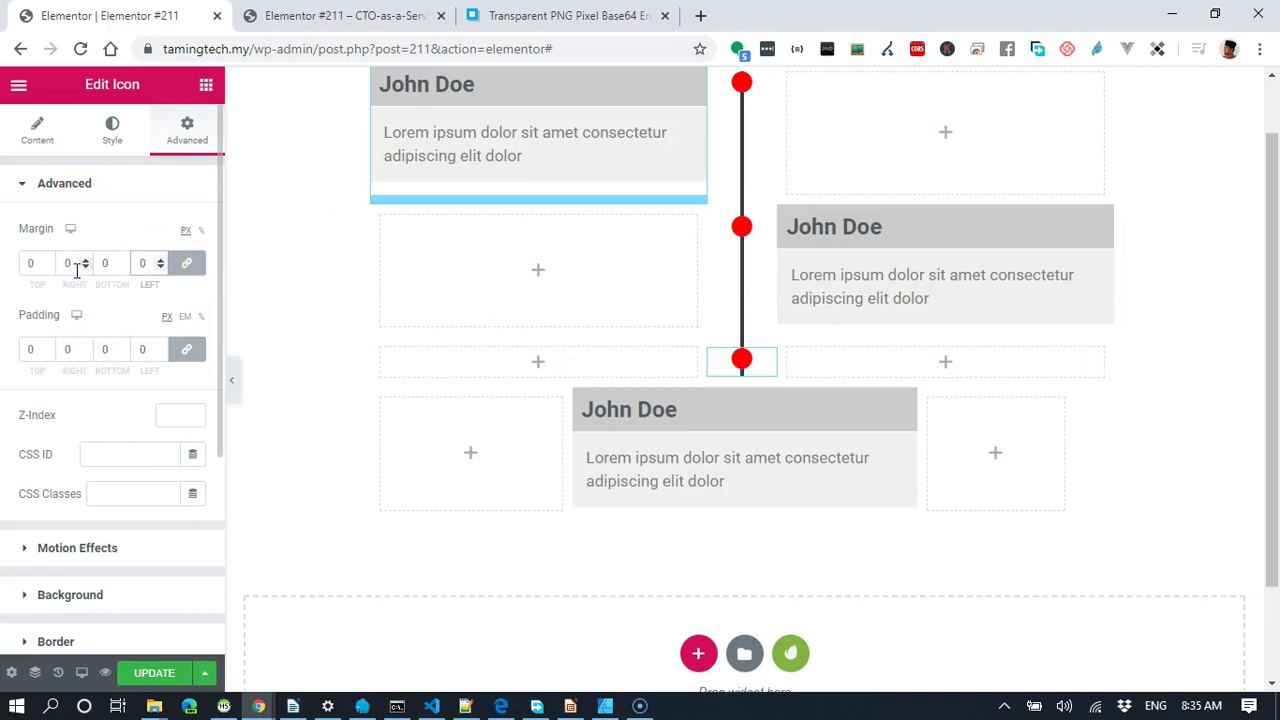
click(187, 264)
click(123, 266)
click(123, 269)
click(123, 269)
click(123, 269)
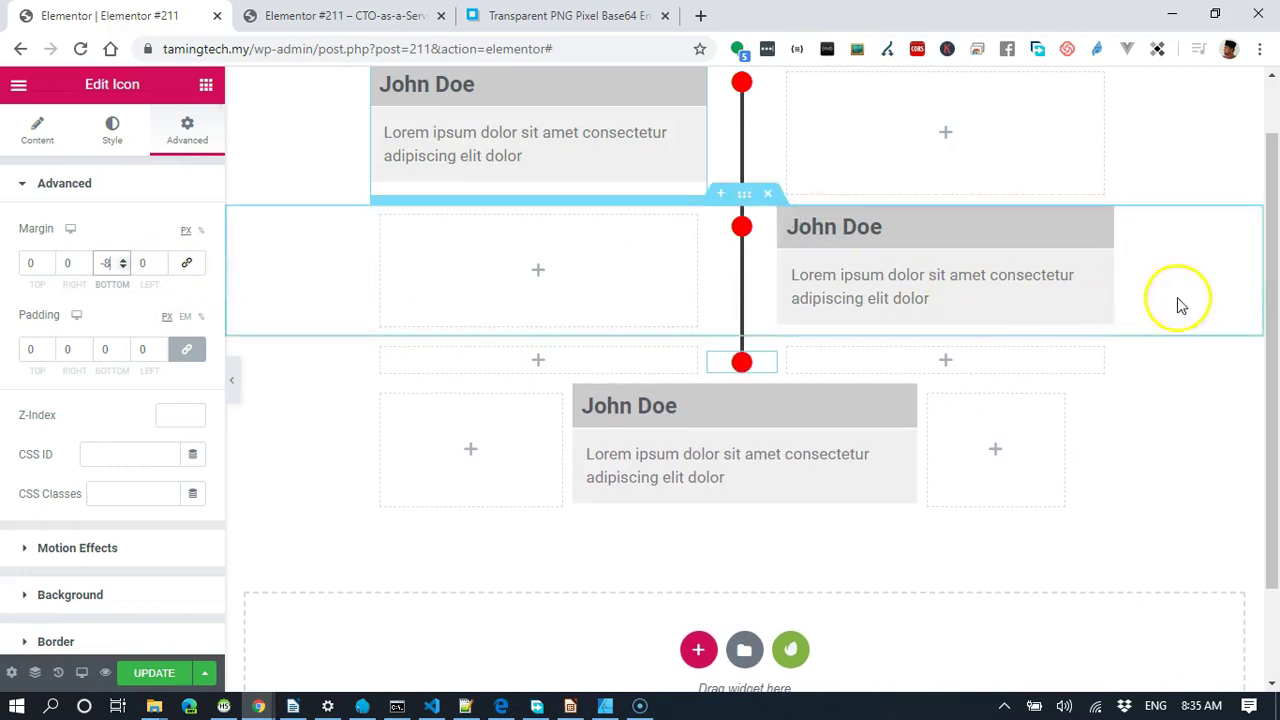
scroll(1263, 333, up, 1)
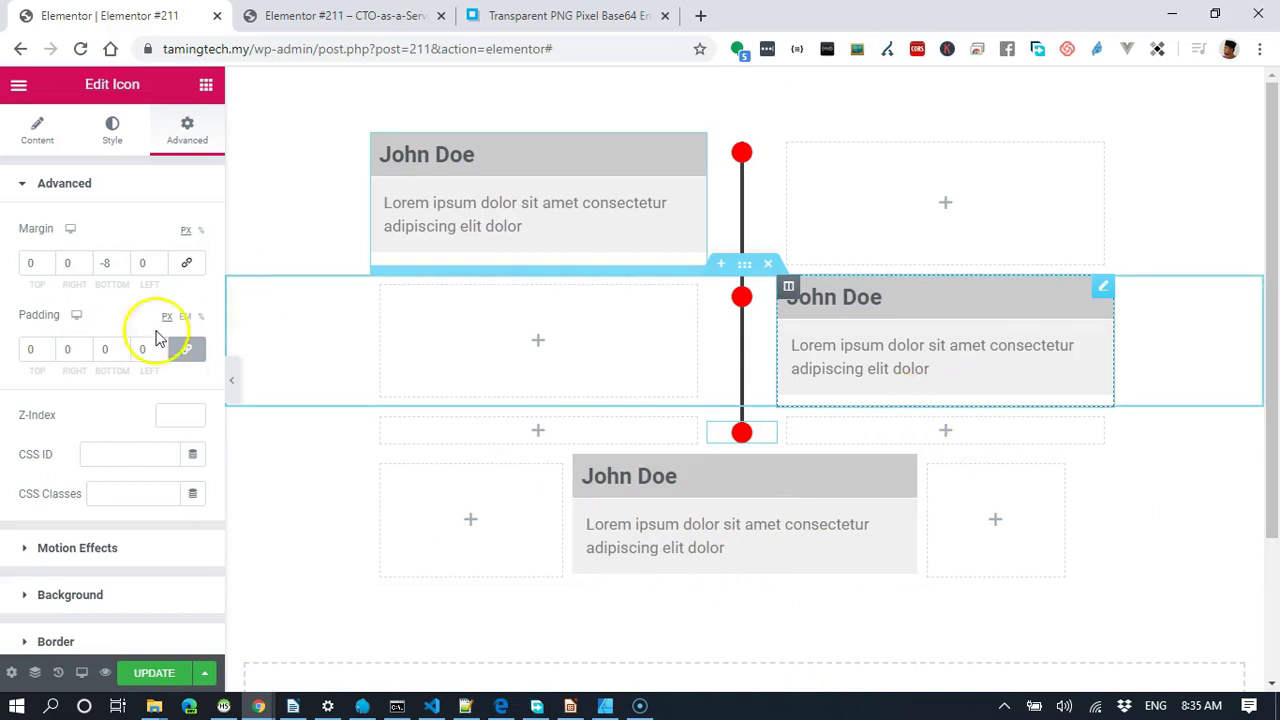
Update the page and switch the editor to the Mobile preview.
click(160, 675)
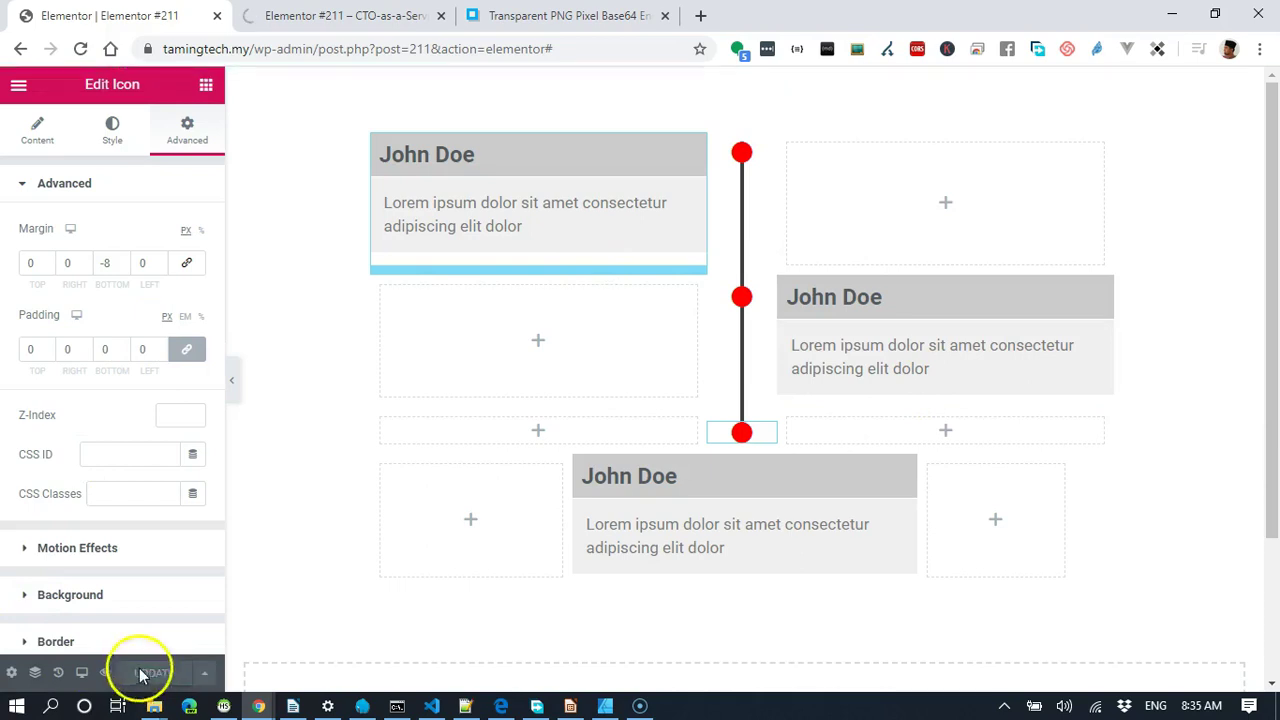
click(82, 672)
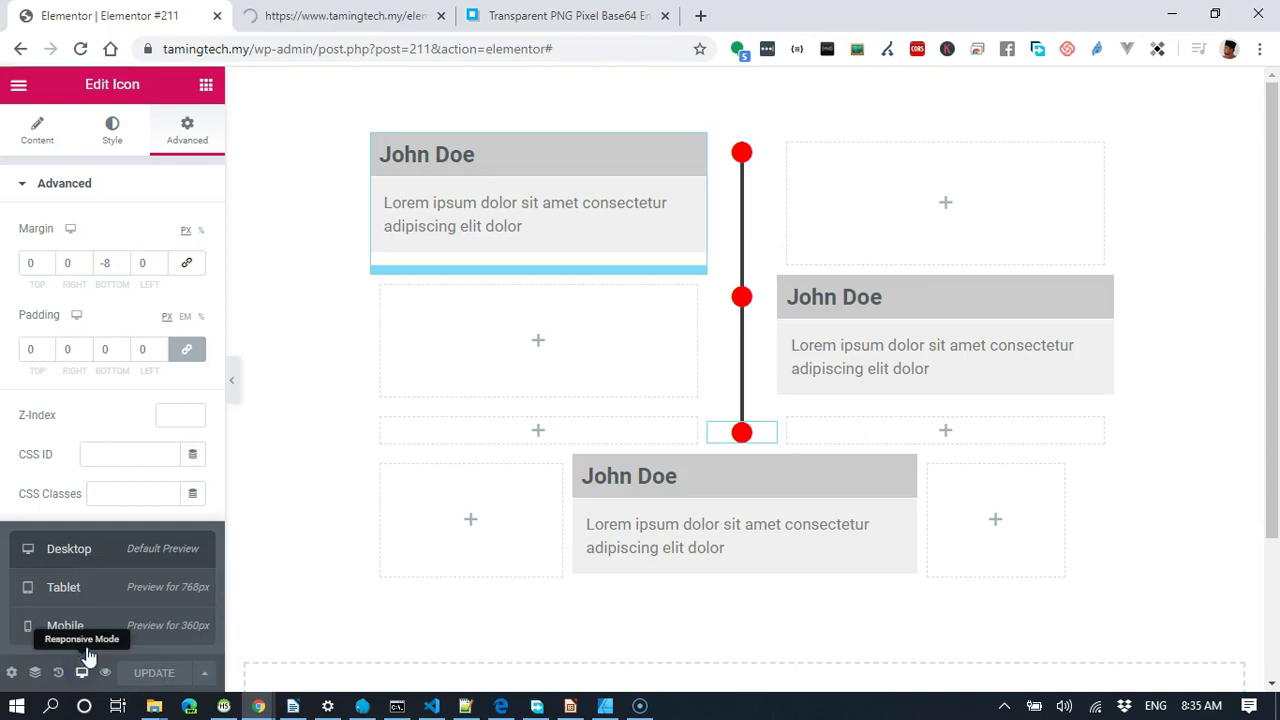
click(170, 630)
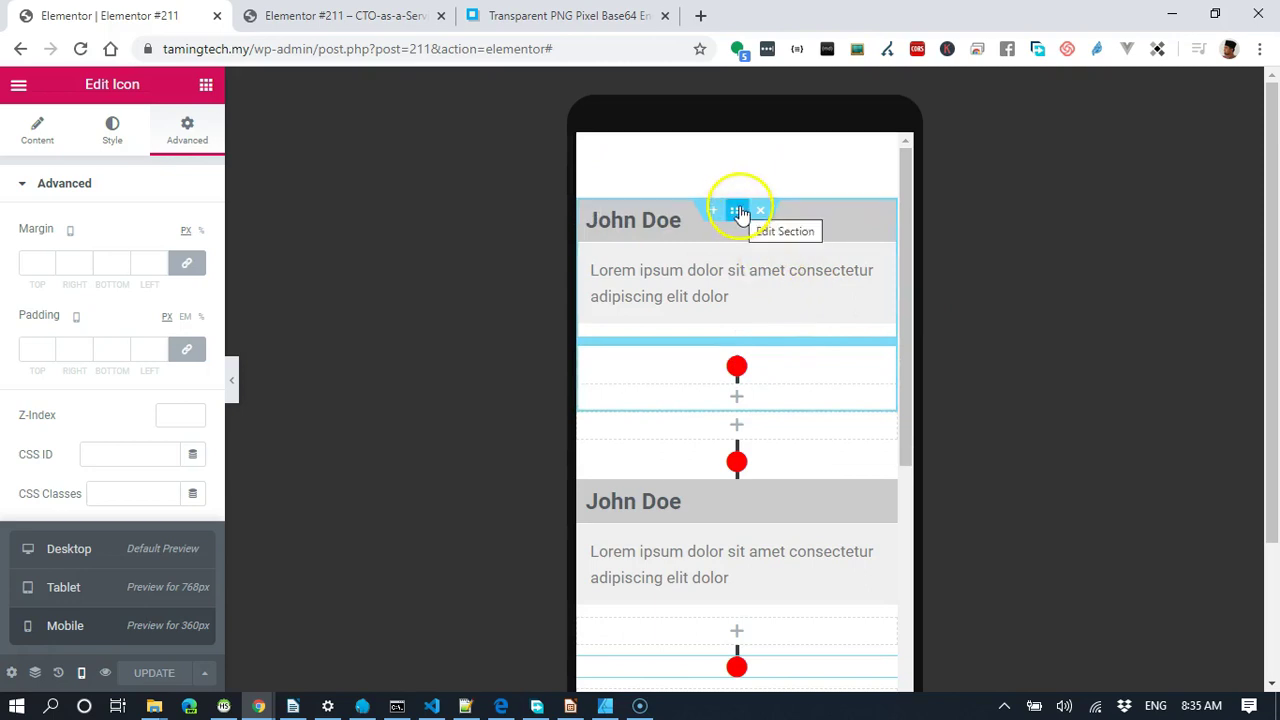
Enable Reverse Columns (Mobile) for the first row's section.
click(738, 211)
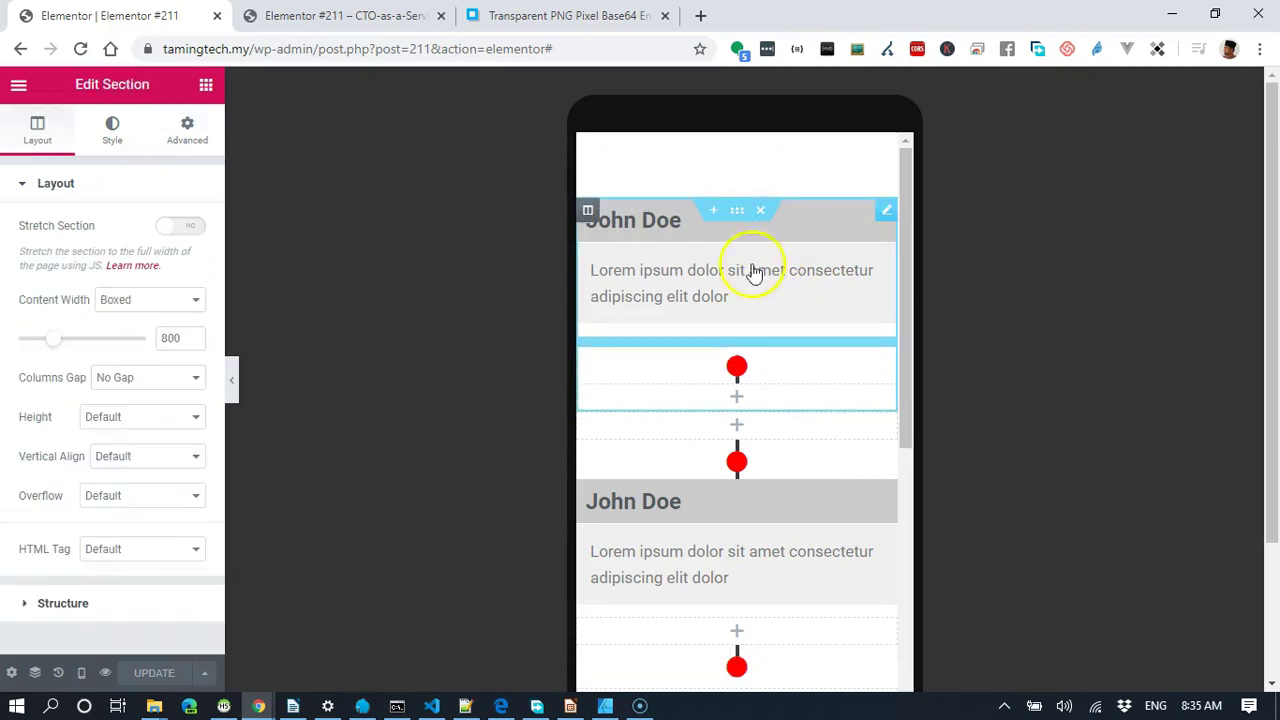
click(183, 127)
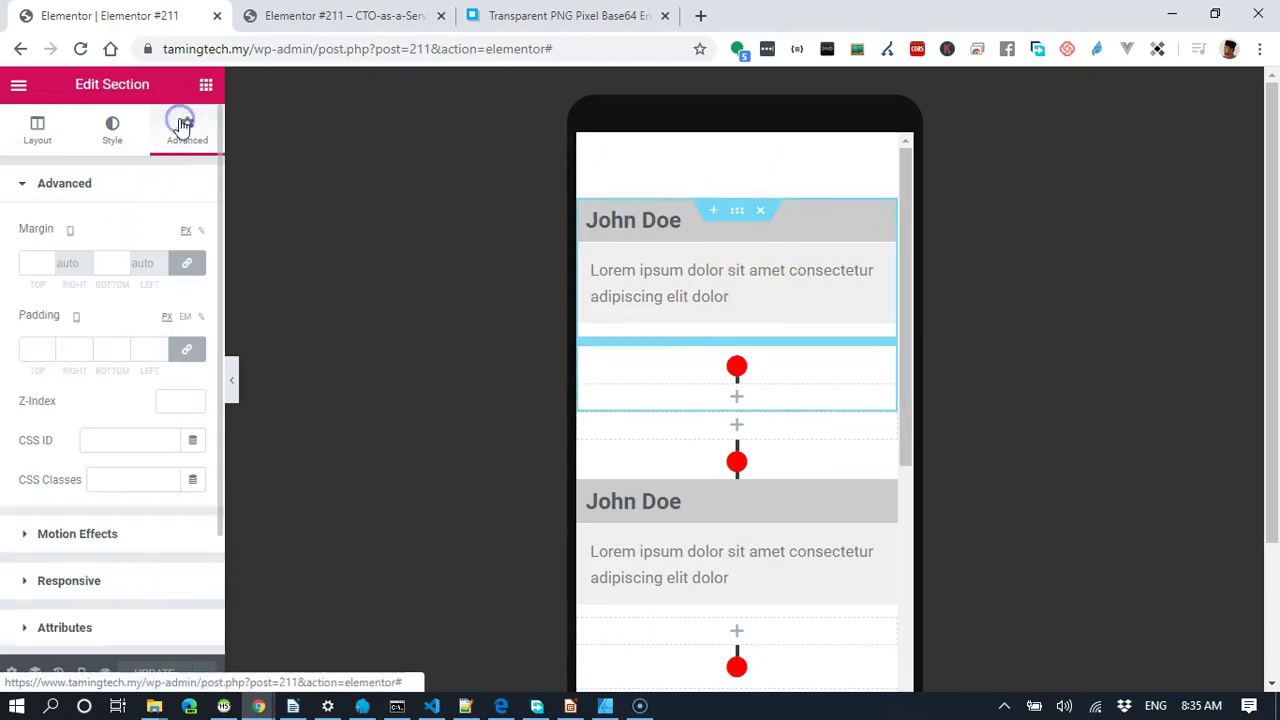
scroll(134, 300, down, 3)
click(117, 436)
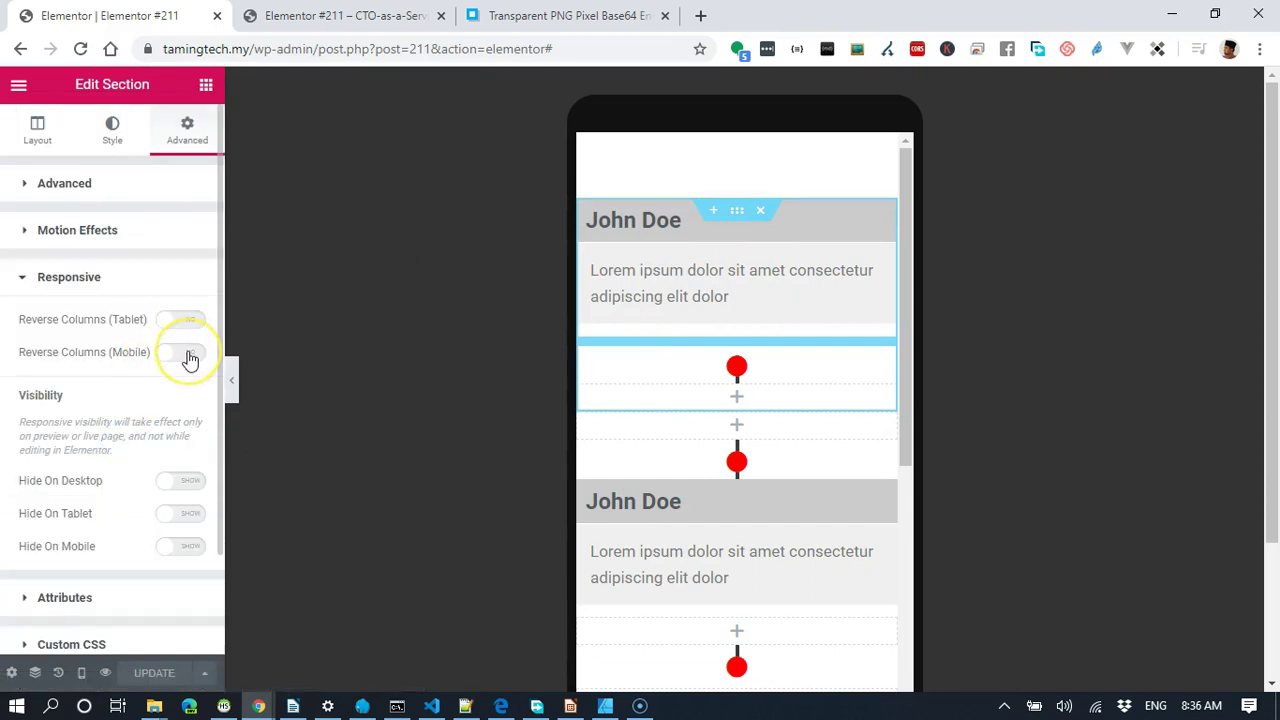
click(188, 354)
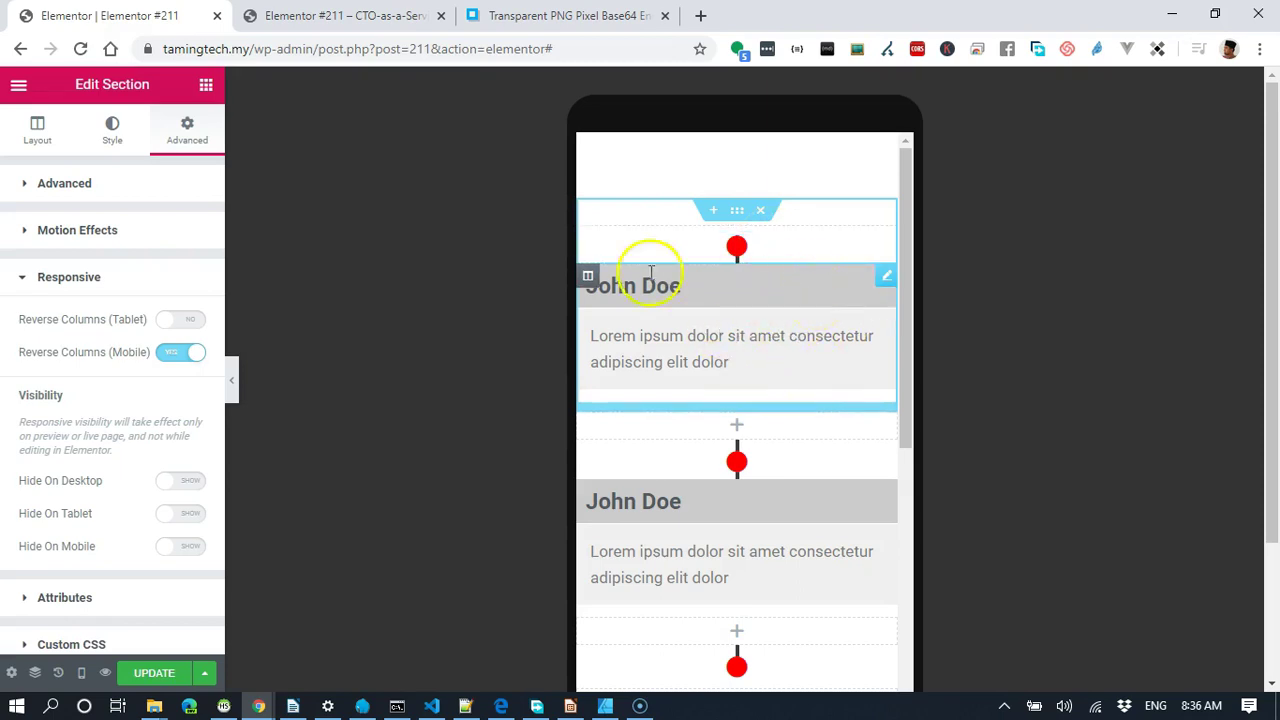
Set the first row's mobile column widths to 10% for the red dot column and 90% for the author box column.
click(590, 239)
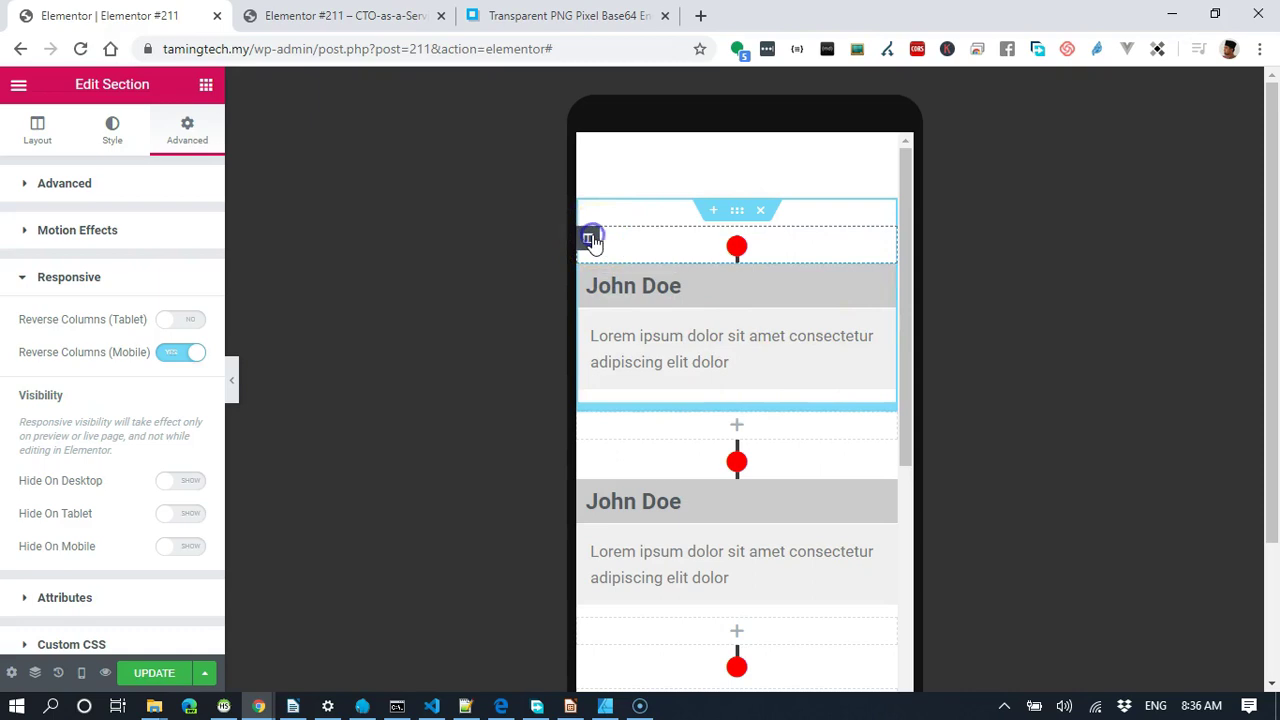
click(40, 132)
click(180, 230)
text(10)
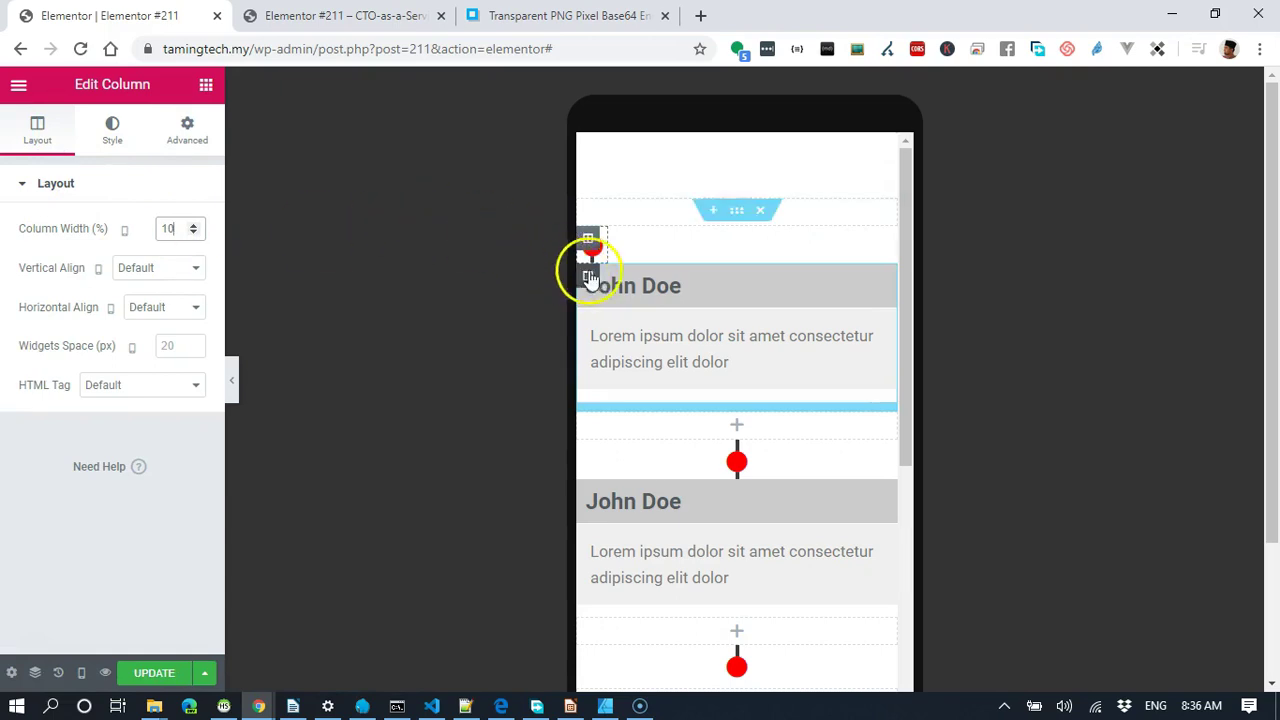
click(589, 279)
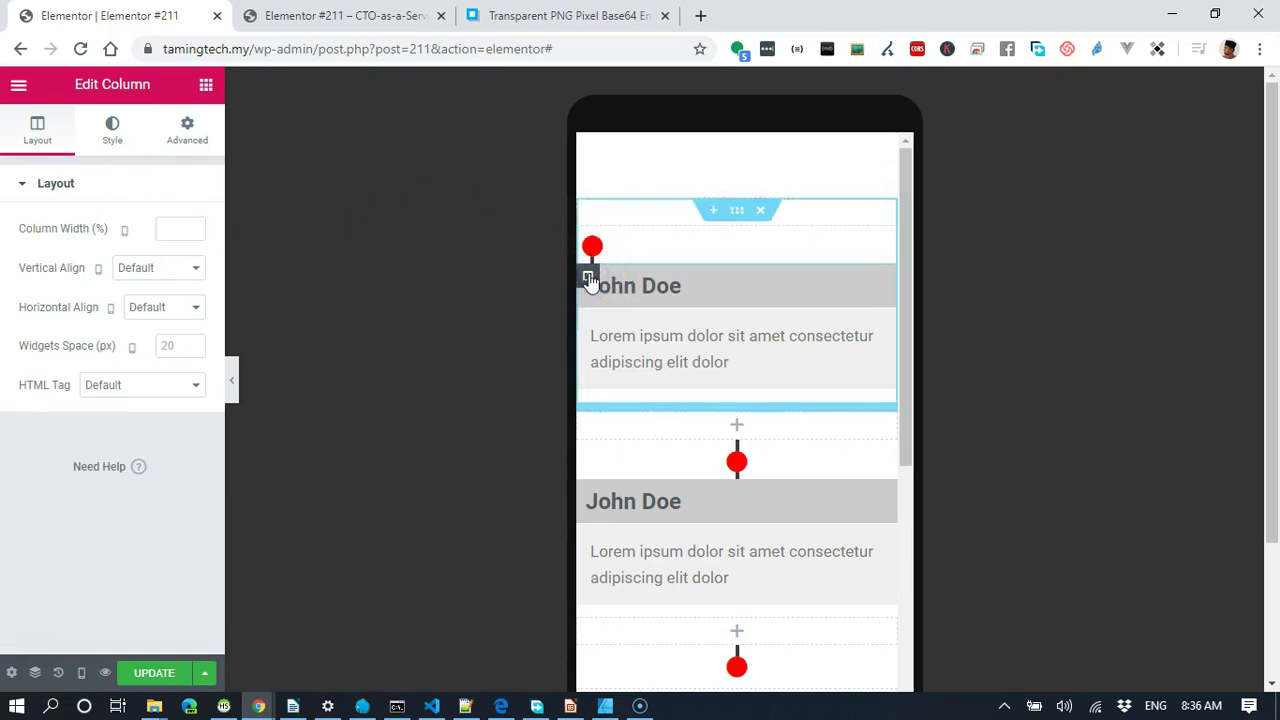
click(181, 232)
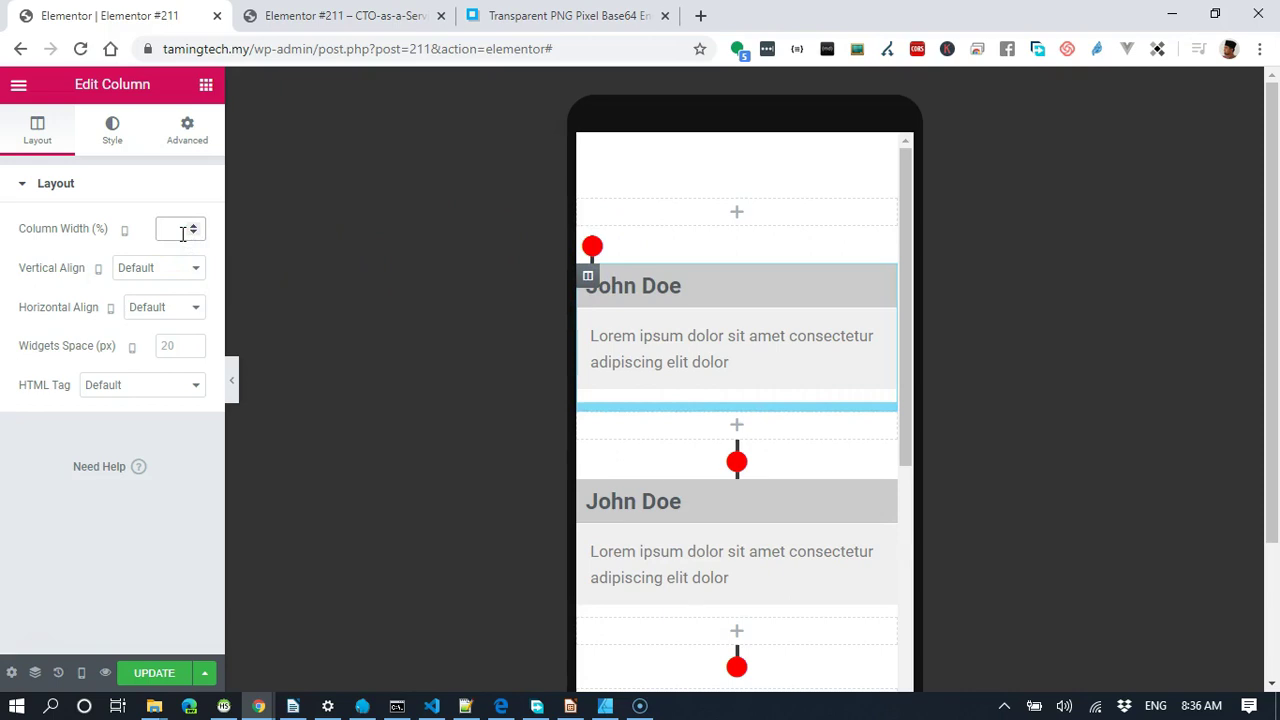
text(90)
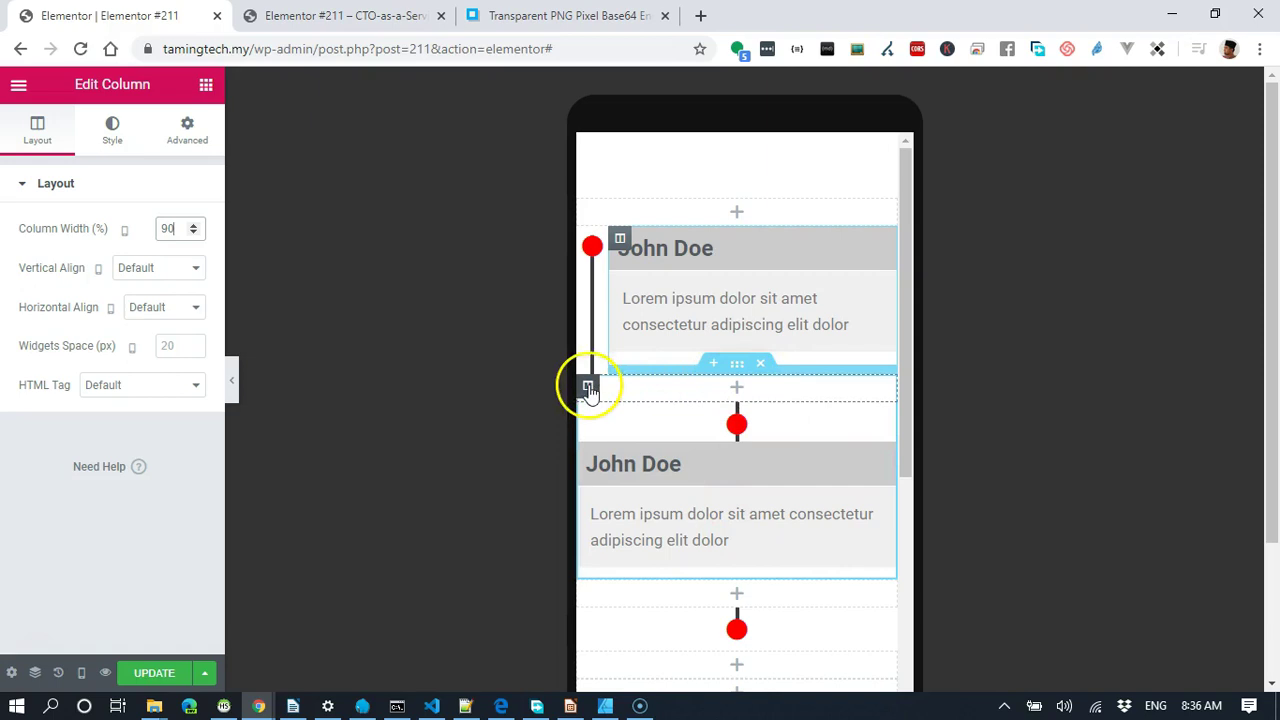
Hide the second row's empty column above the red dot on mobile.
click(587, 388)
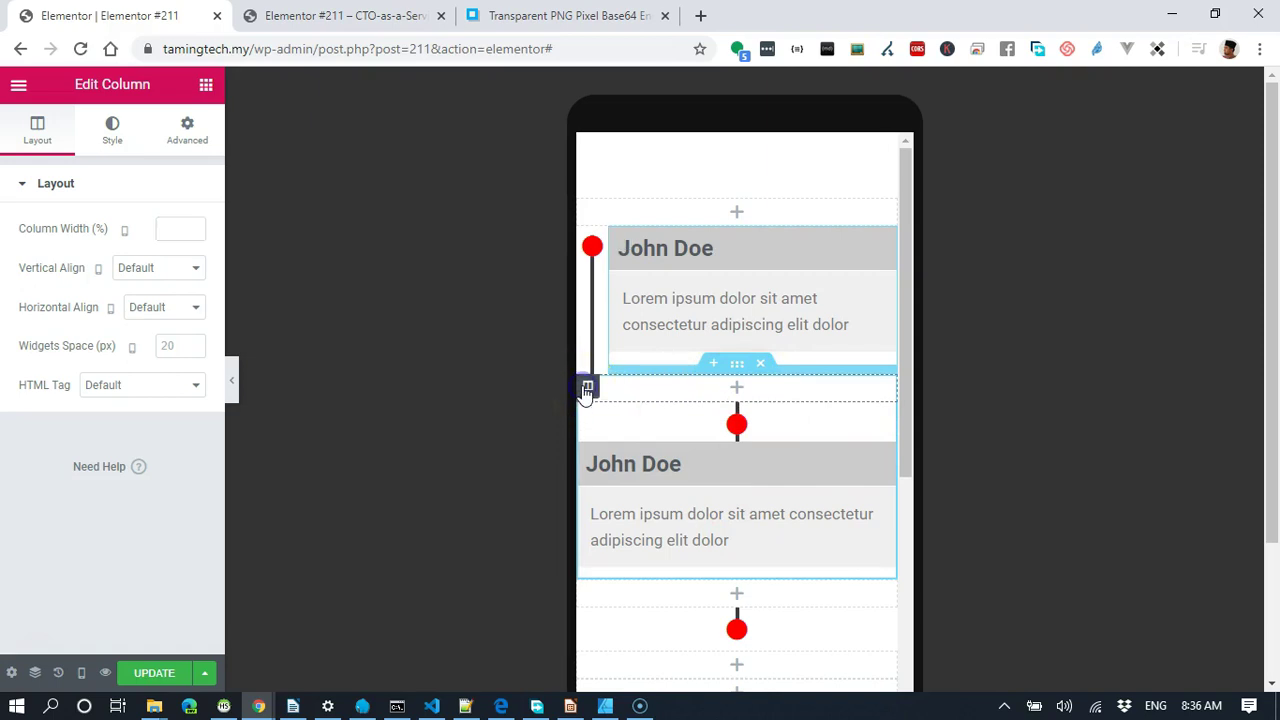
click(184, 132)
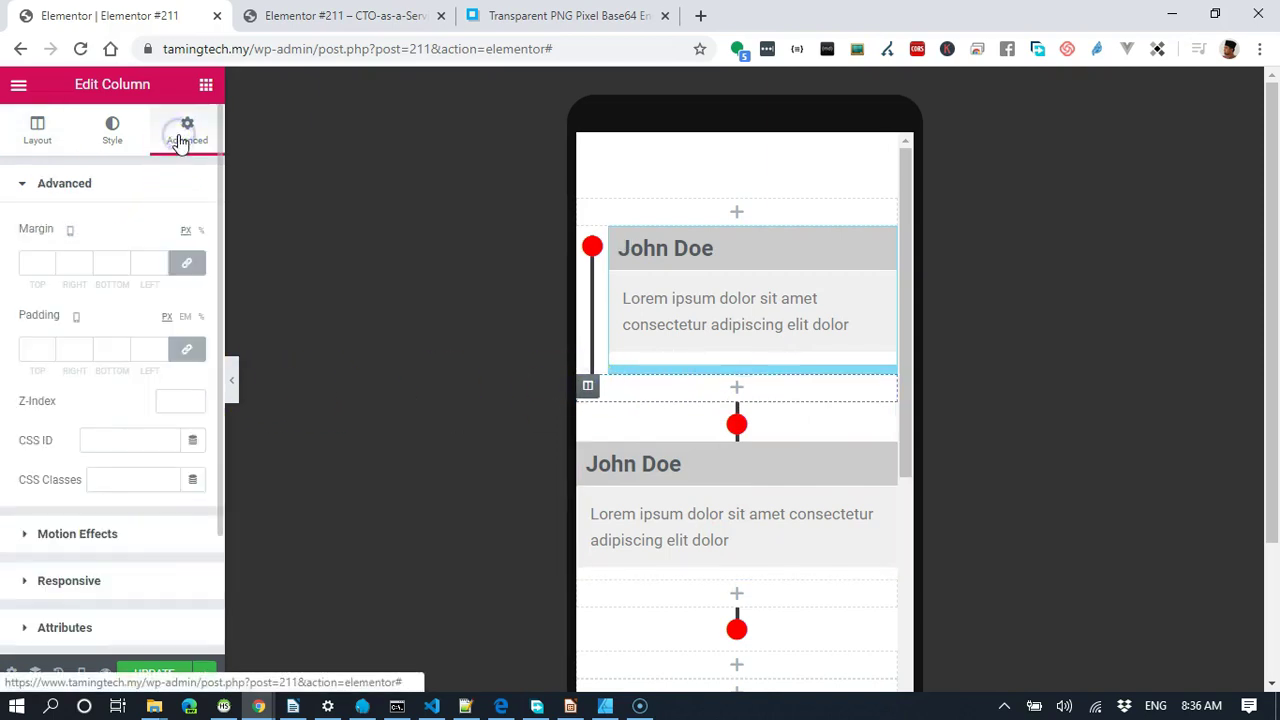
scroll(147, 543, down, 1)
click(143, 487)
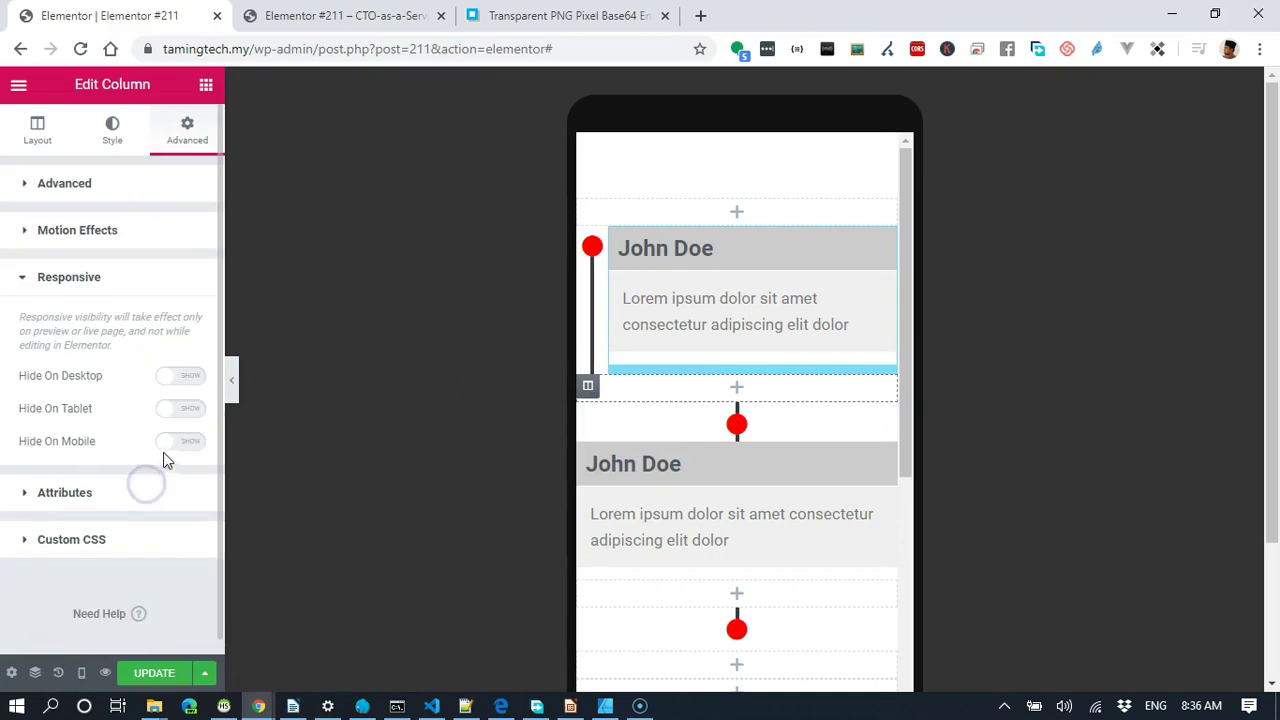
click(179, 443)
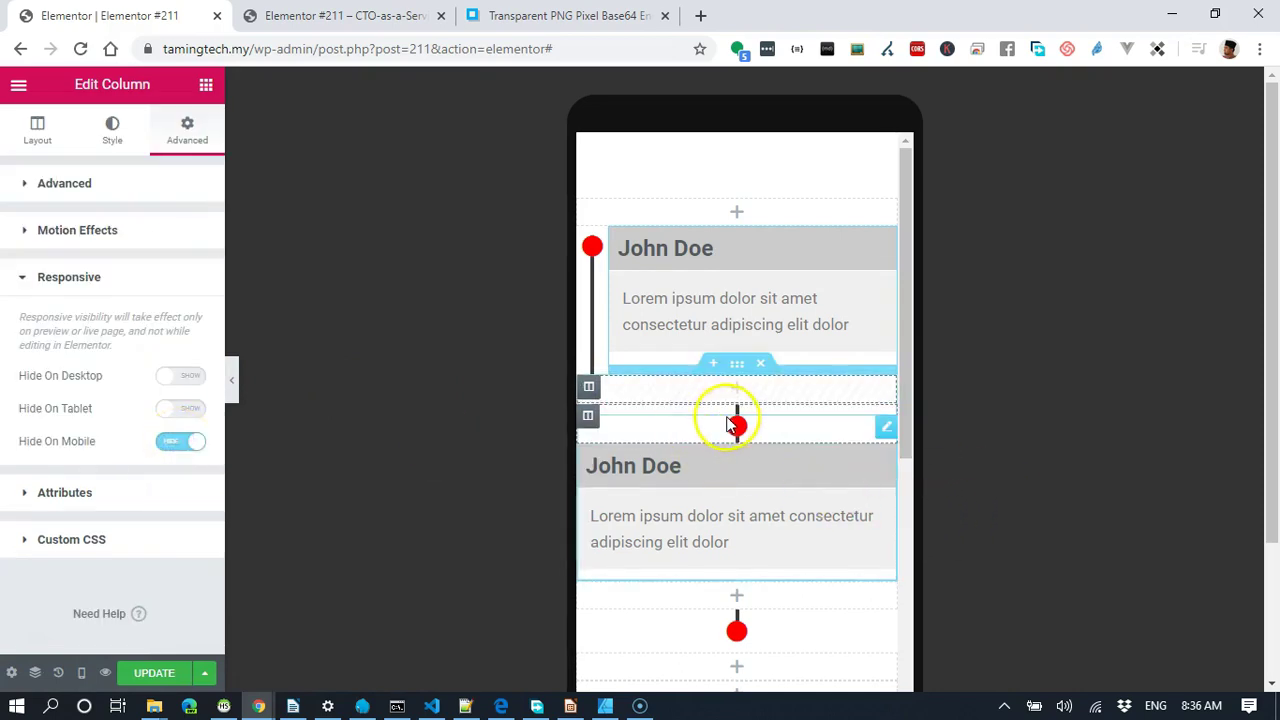
Set the second row's mobile column widths to 10% for the red dot column and 90% for the author box column.
click(663, 426)
click(738, 366)
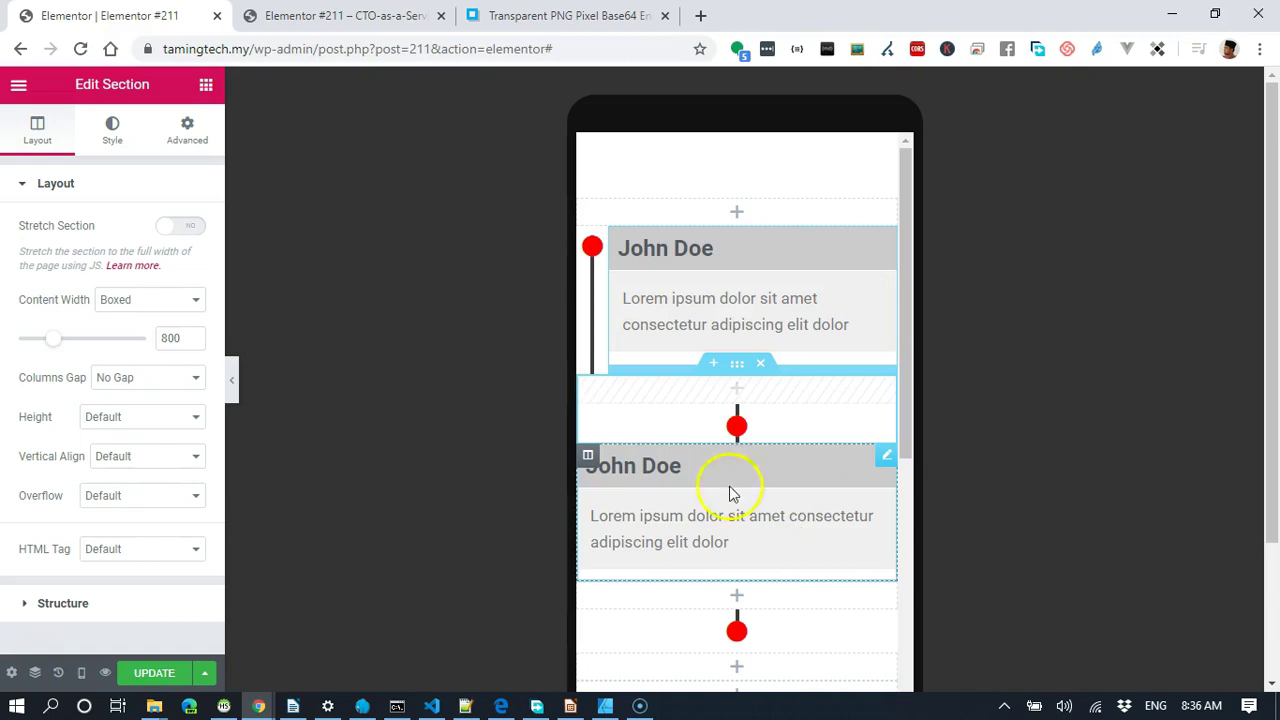
click(588, 416)
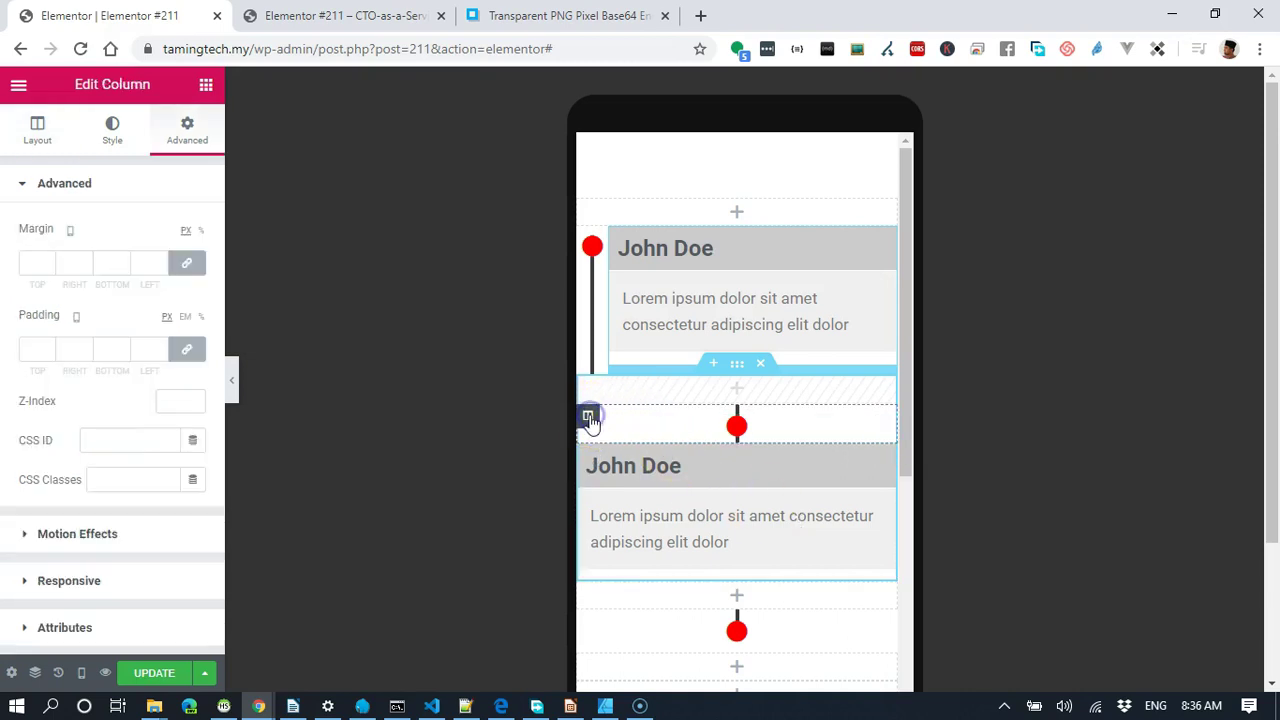
click(37, 128)
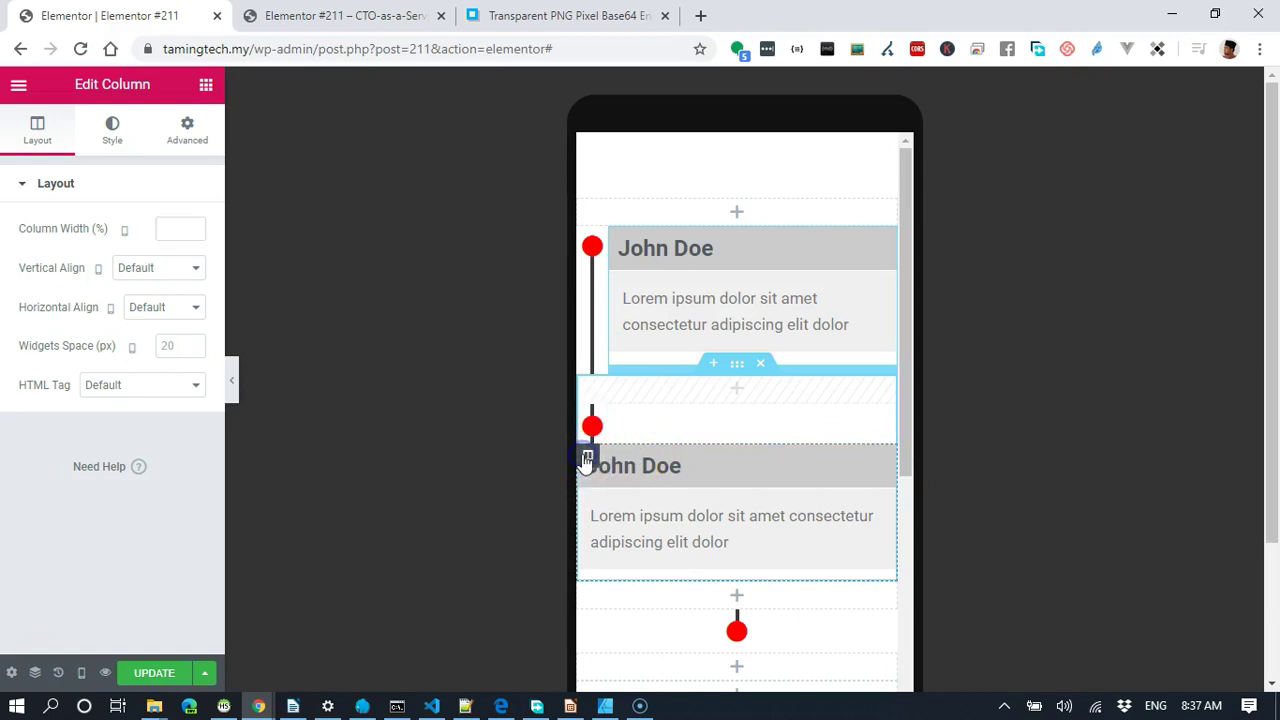
click(177, 230)
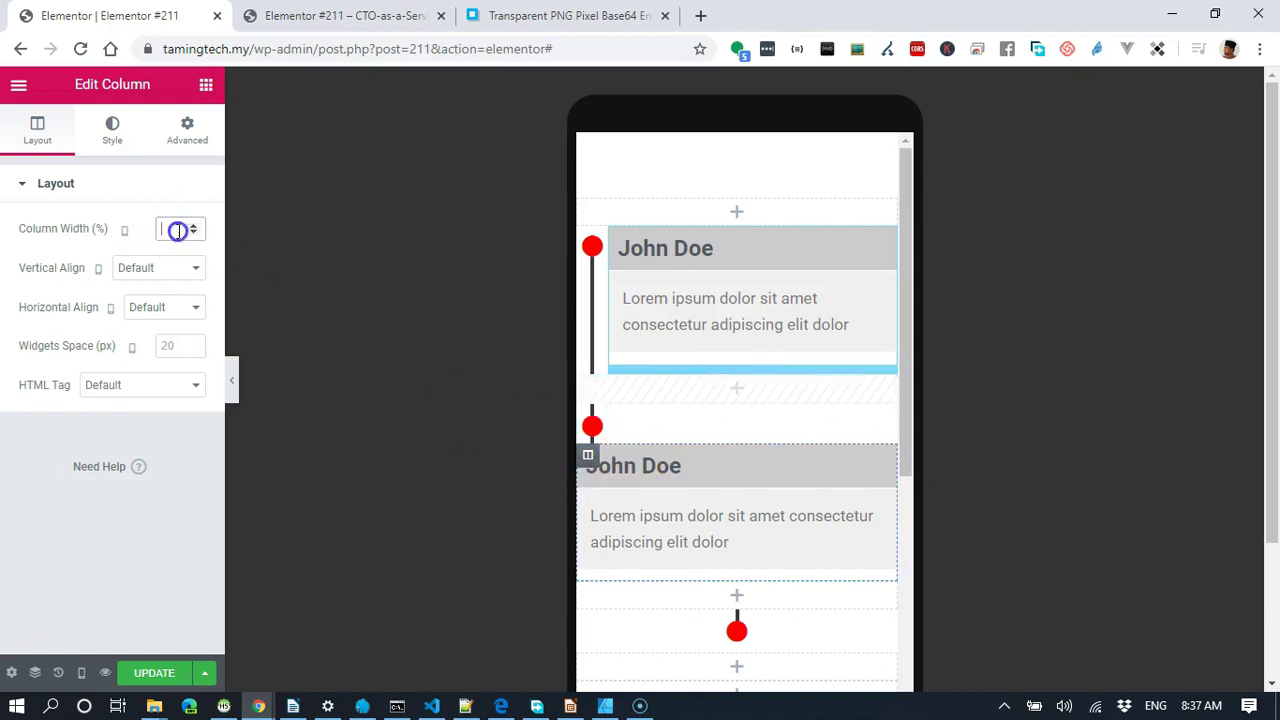
text(90)
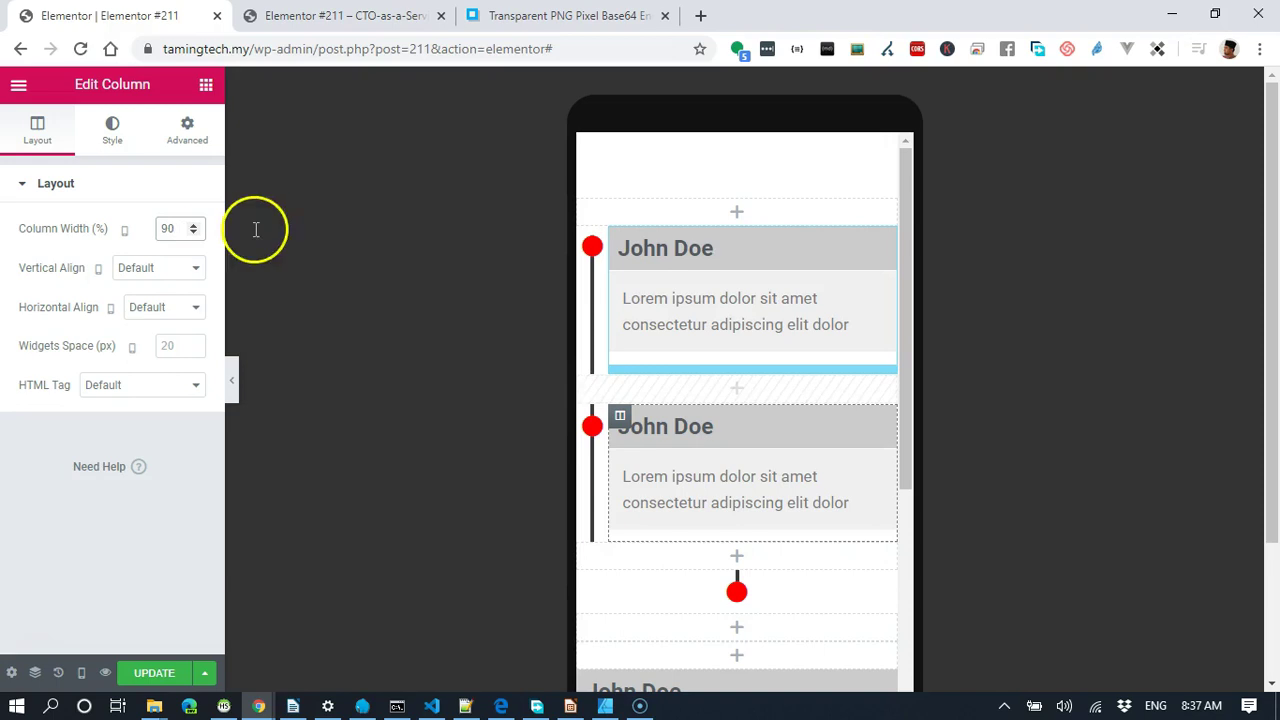
Update the page with the mobile adjustments and switch the editor back to the Desktop preview.
scroll(600, 380, down, 2)
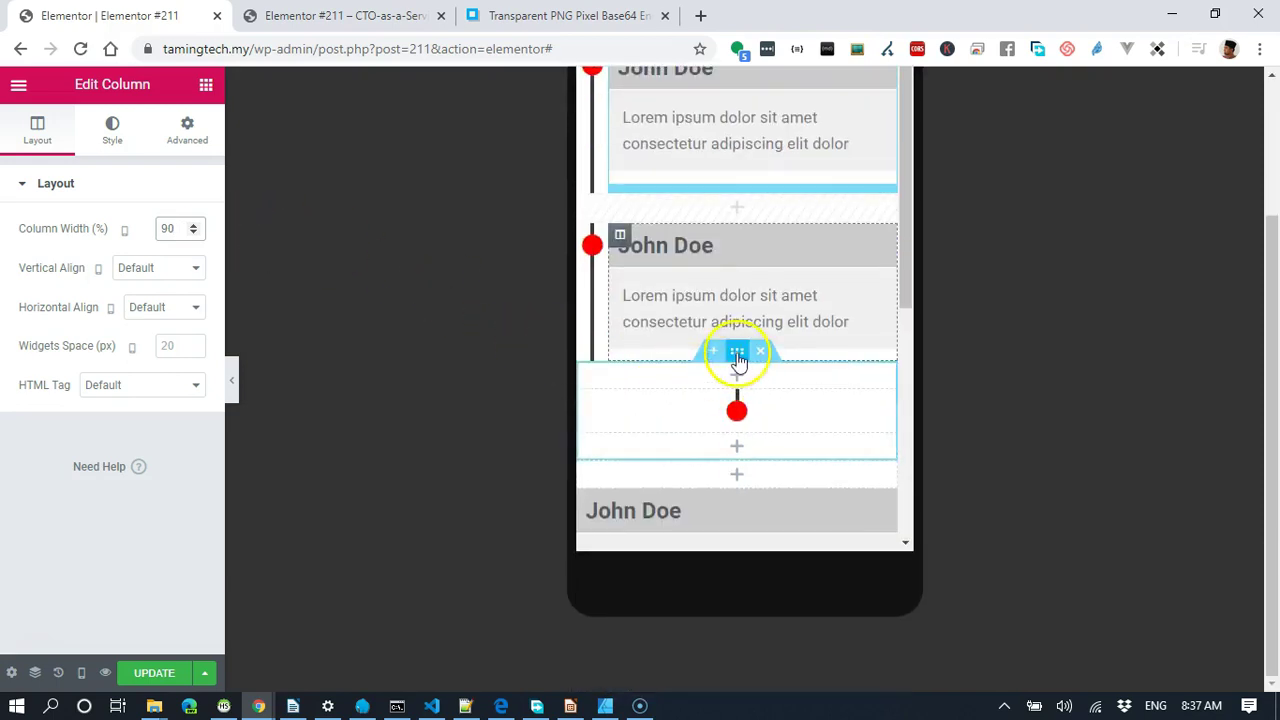
drag(747, 356, 770, 449)
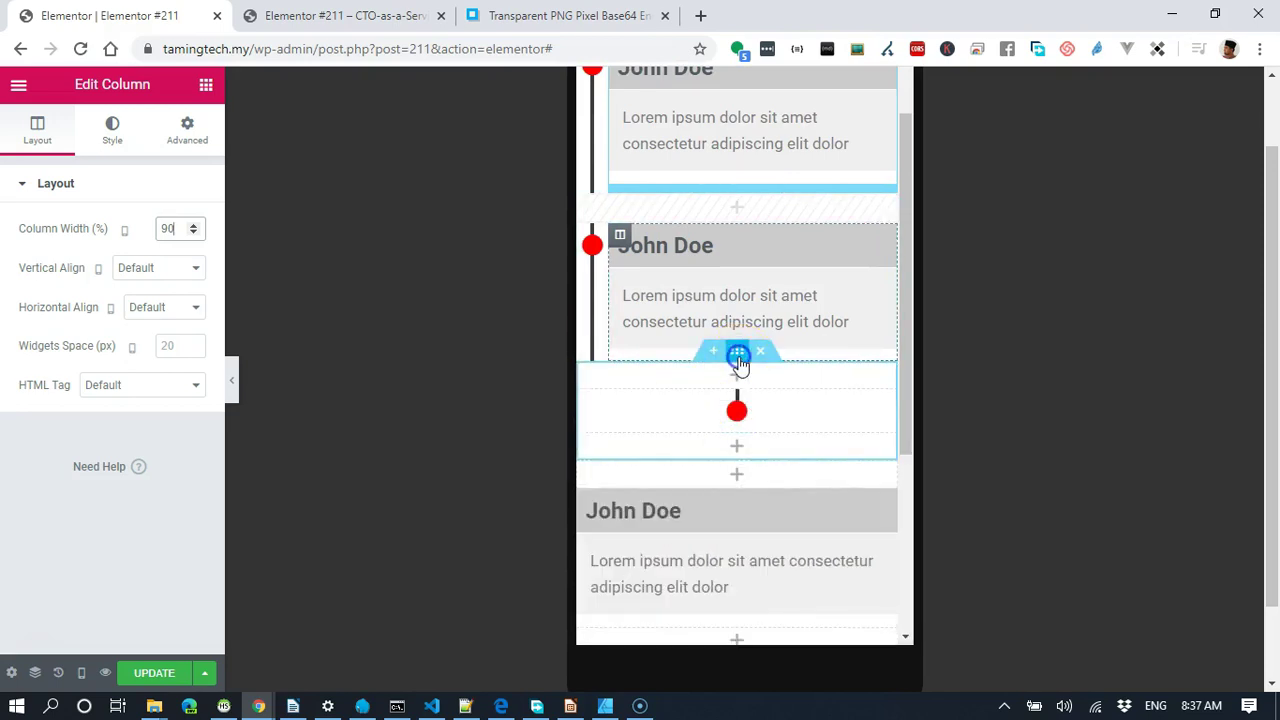
click(738, 358)
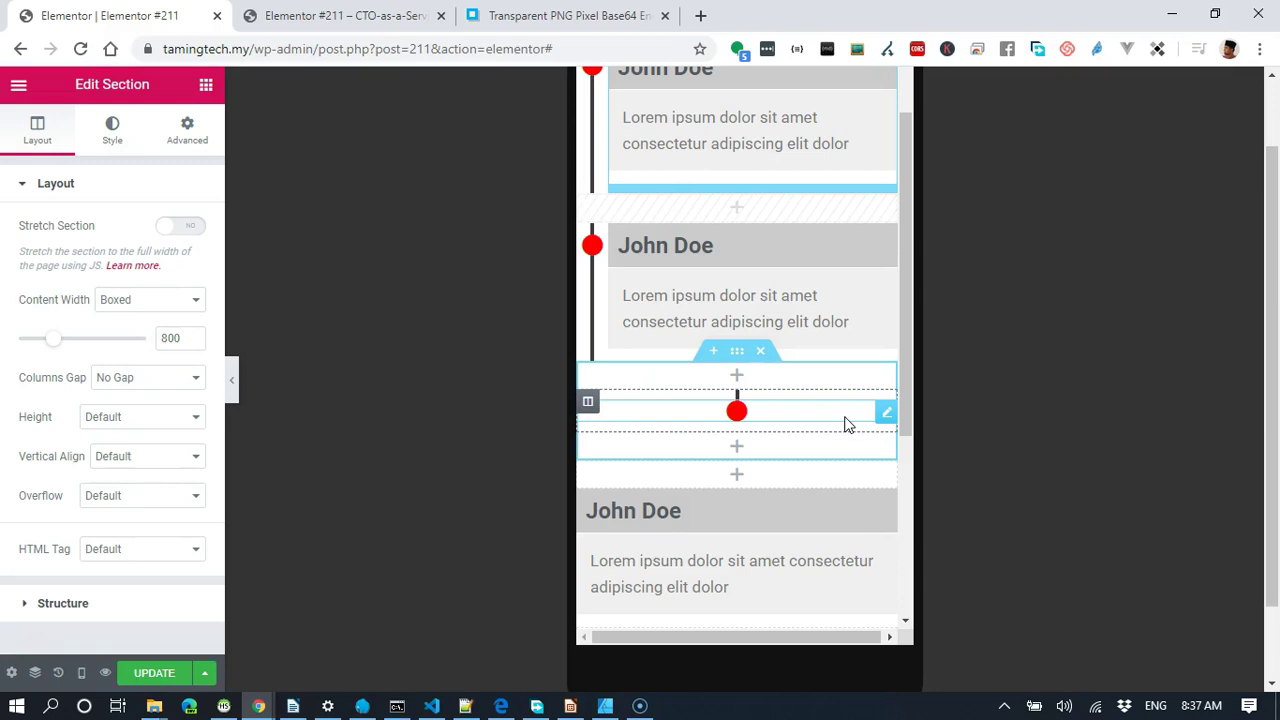
scroll(825, 480, down, 2)
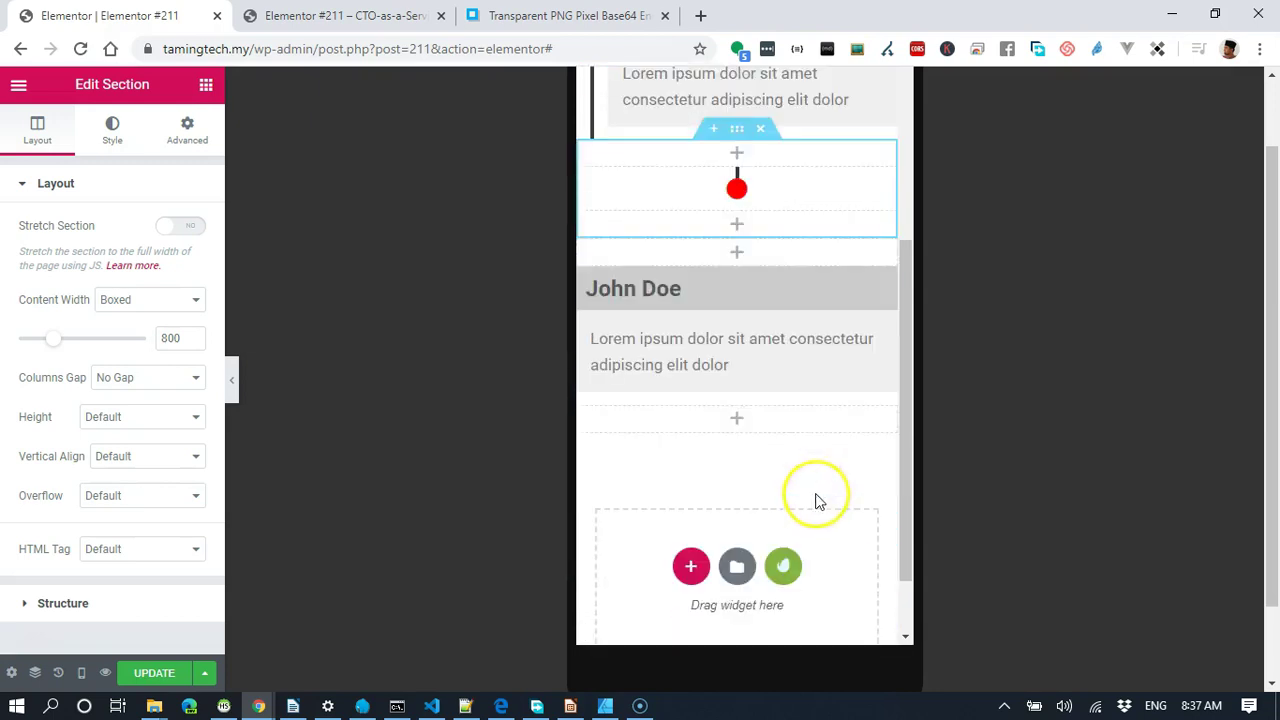
scroll(770, 349, up, 1)
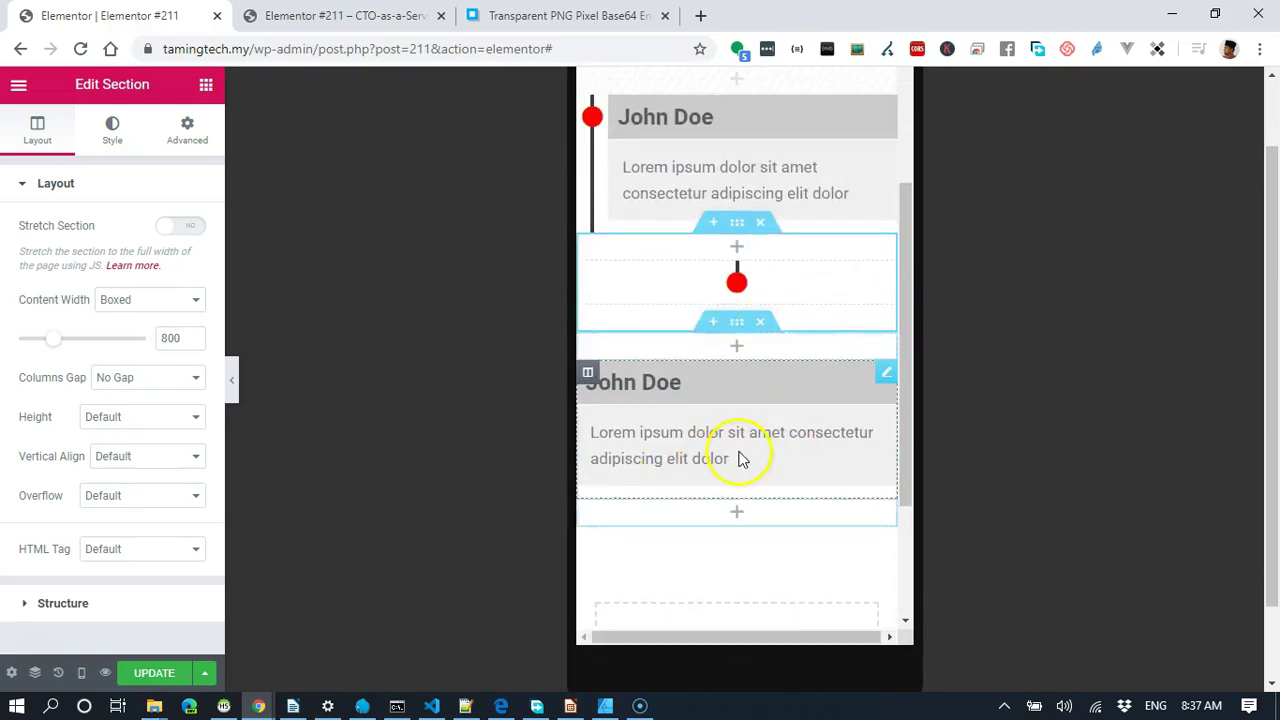
click(146, 680)
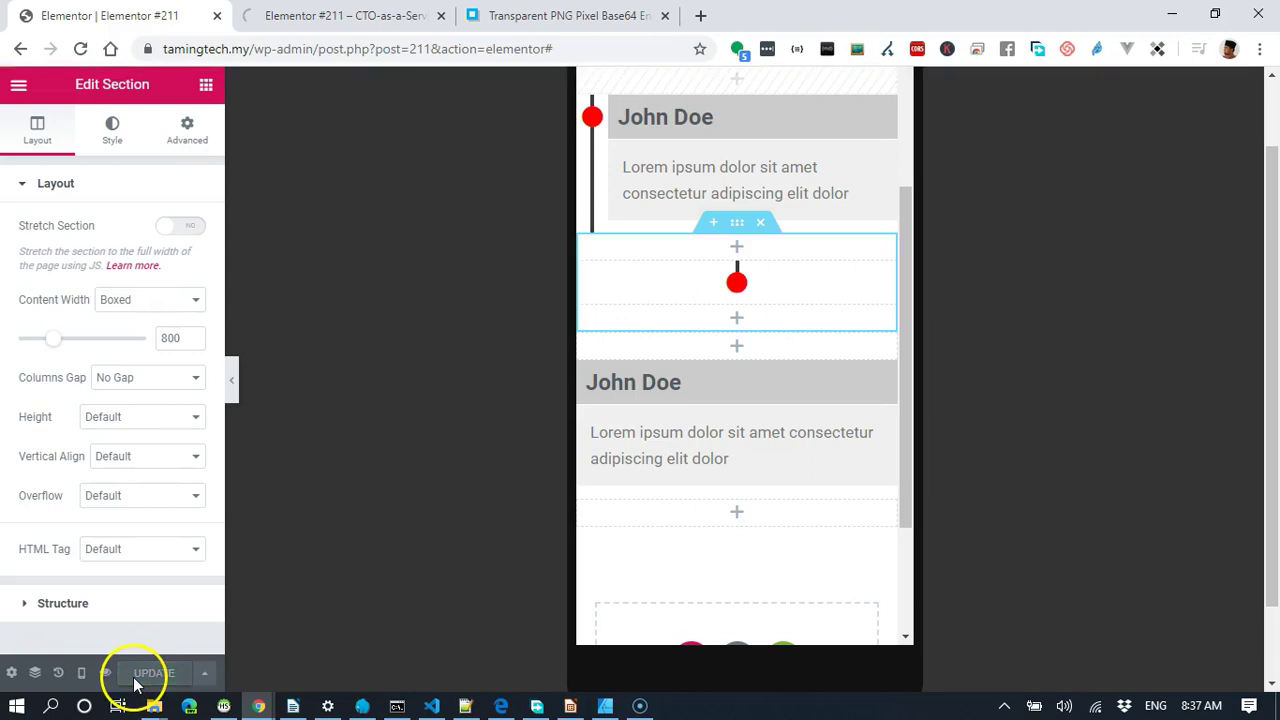
click(81, 678)
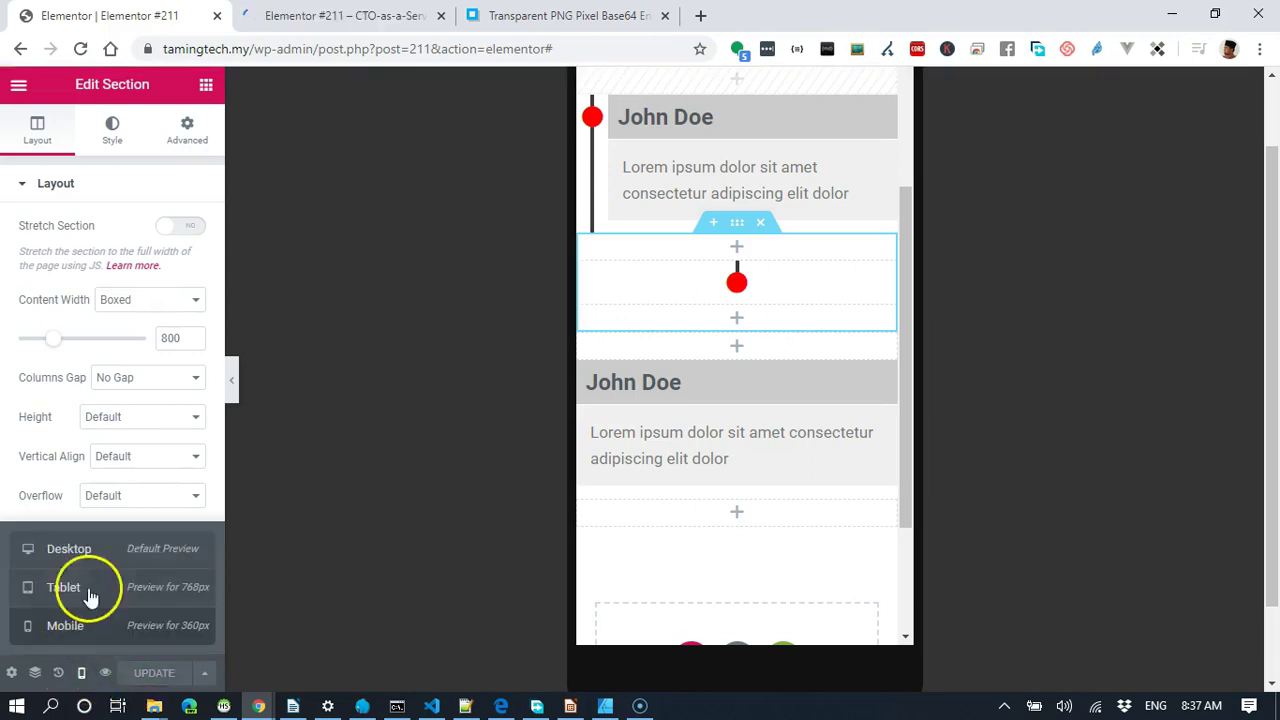
click(102, 553)
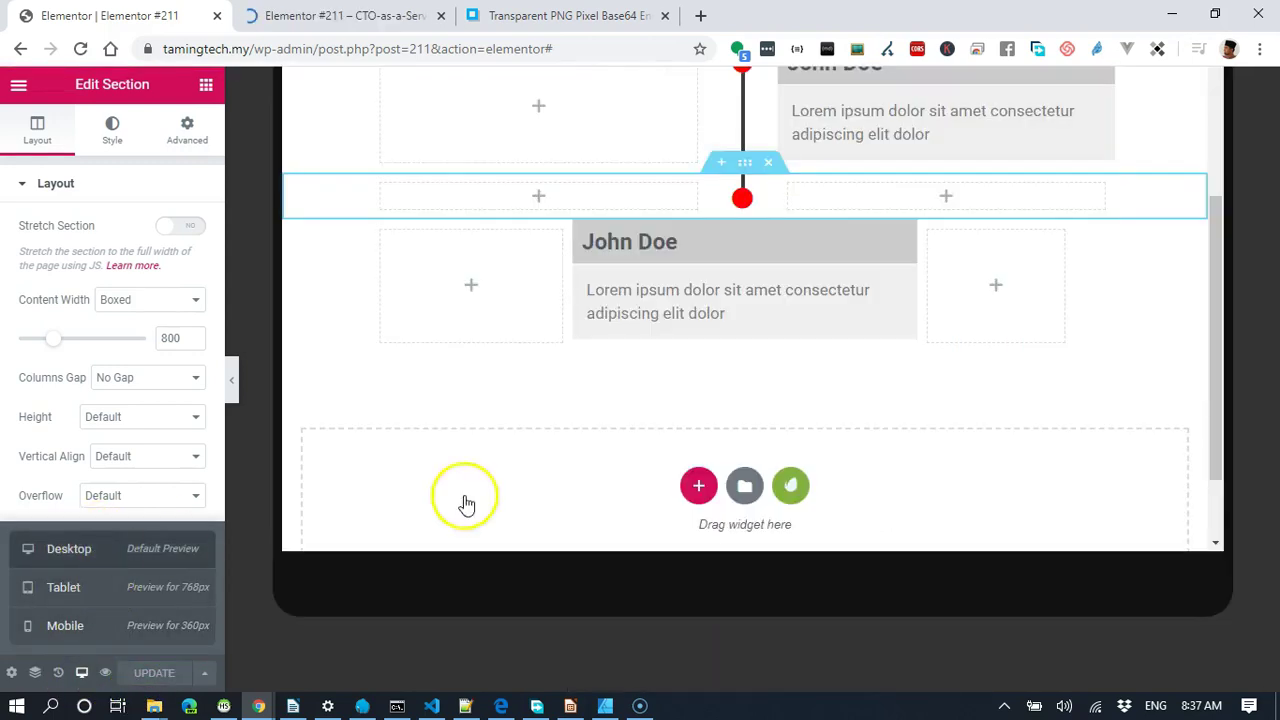
Duplicate the second row's author box and move the copy into the third row's empty column beside the red dot.
scroll(1109, 449, up, 2)
scroll(1109, 449, up, 1)
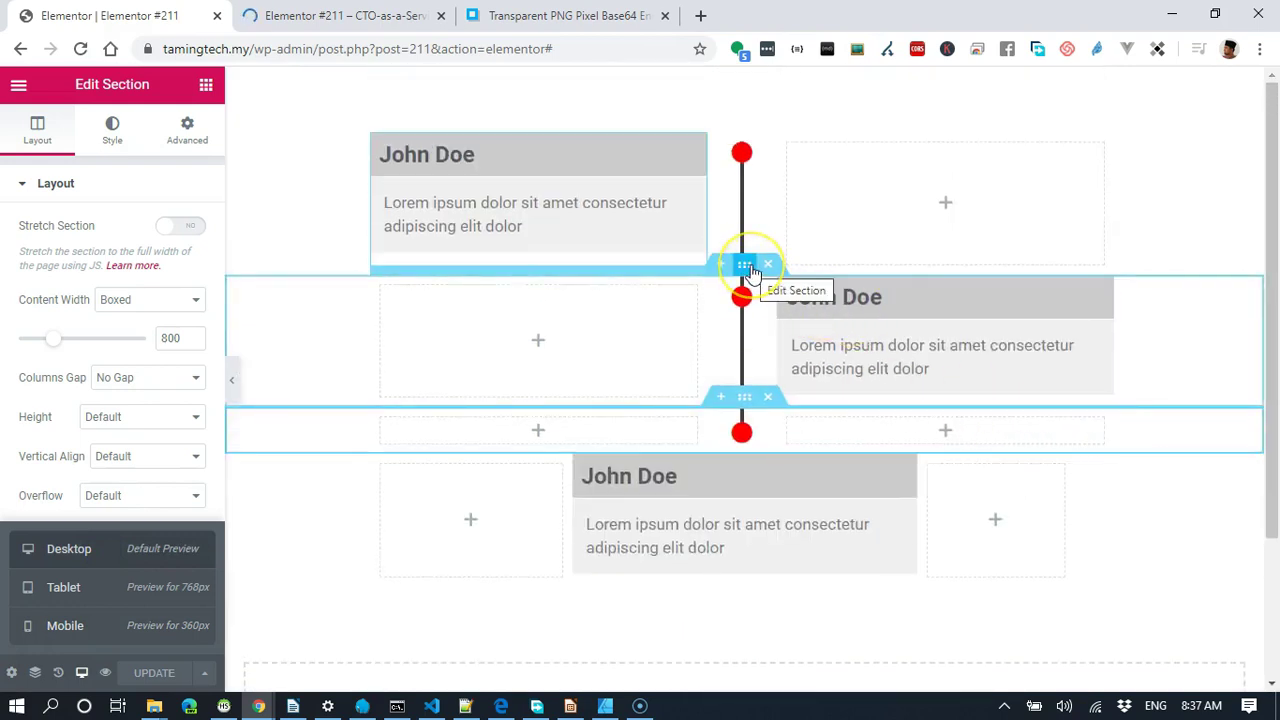
right_click(752, 270)
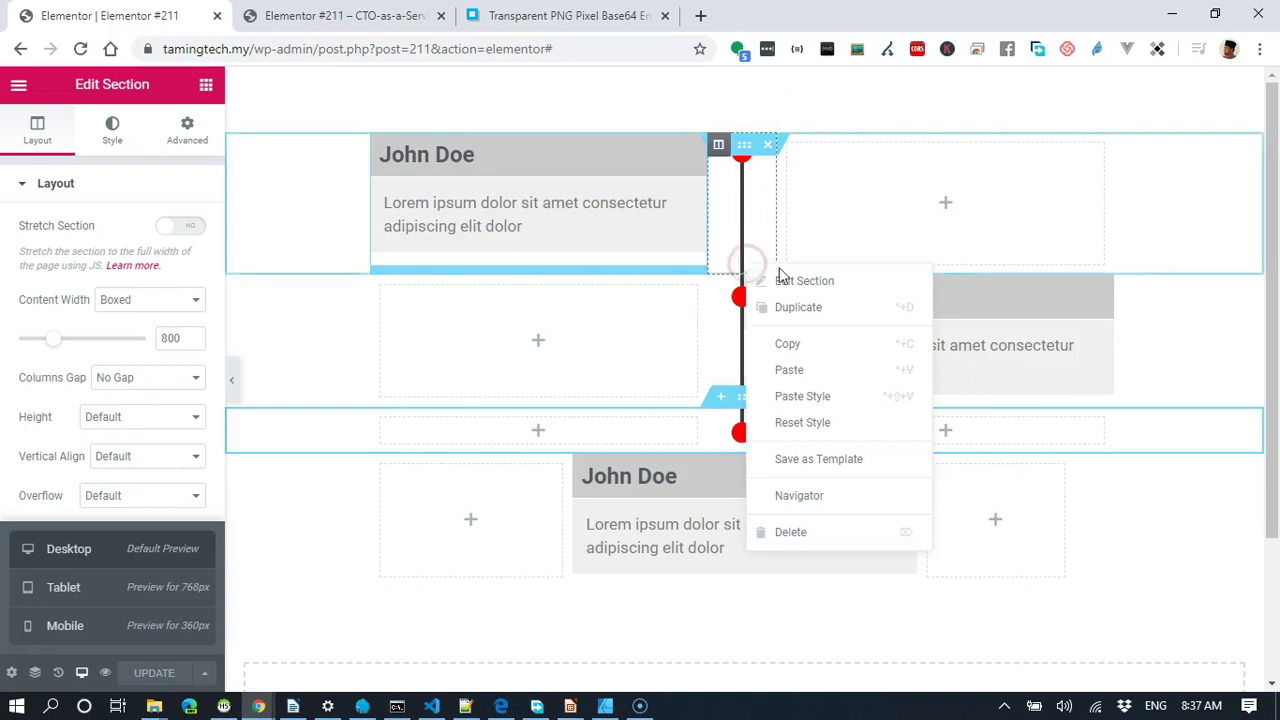
click(551, 614)
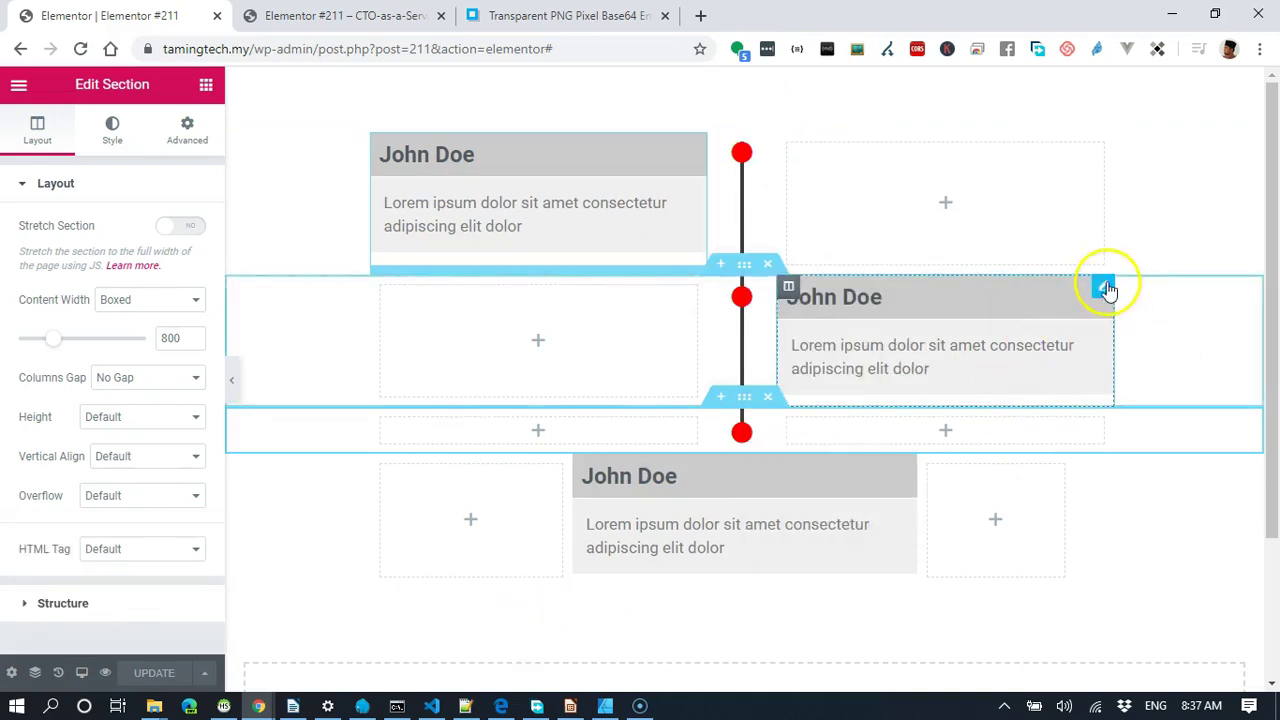
right_click(1102, 290)
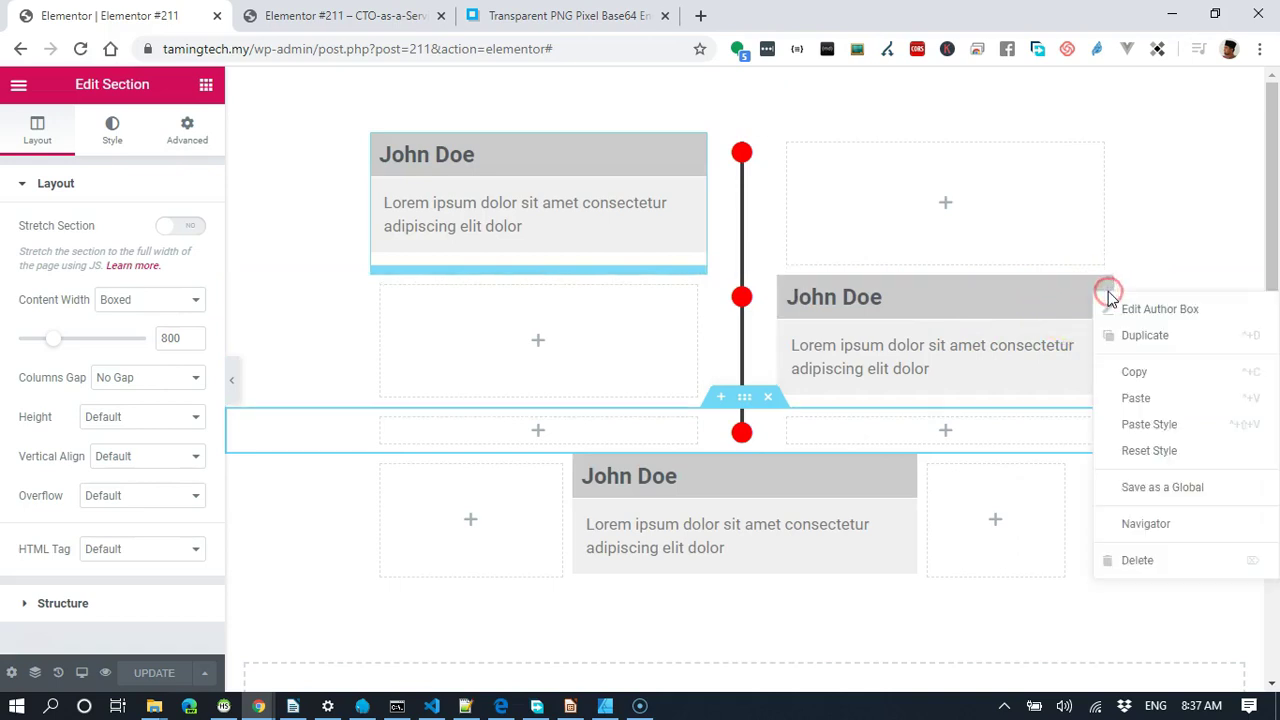
click(1136, 337)
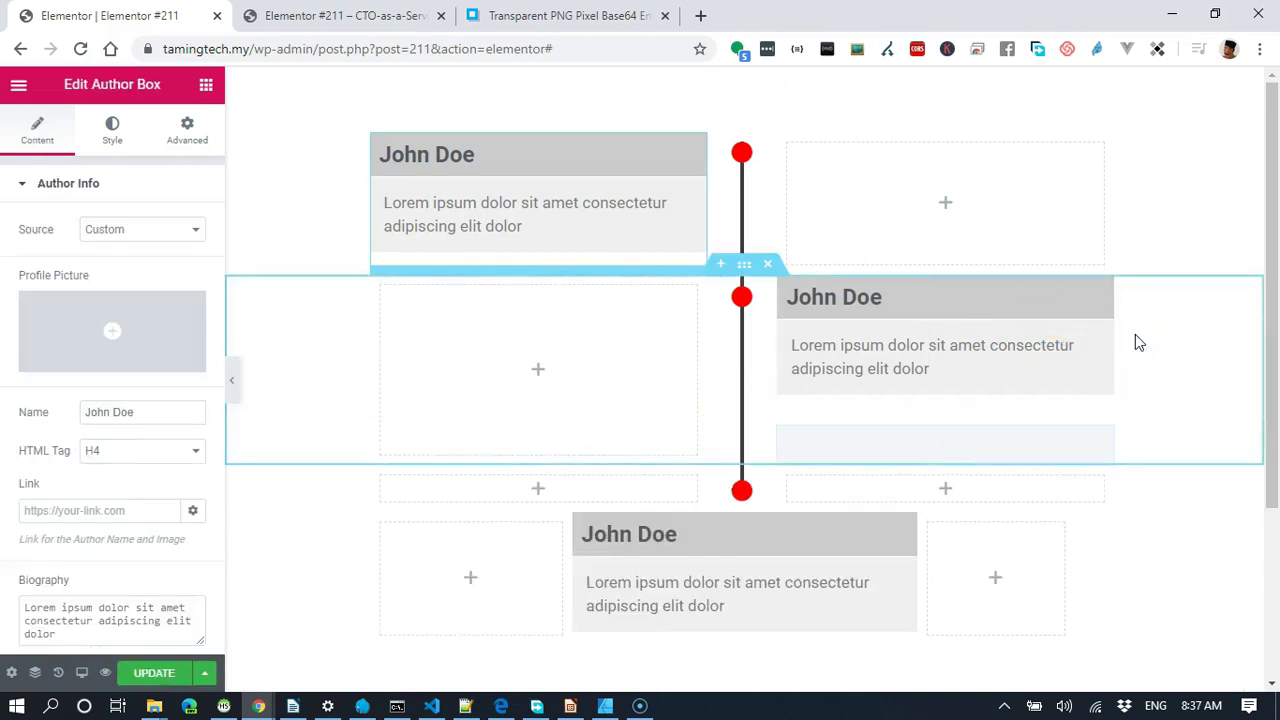
scroll(1203, 360, down, 2)
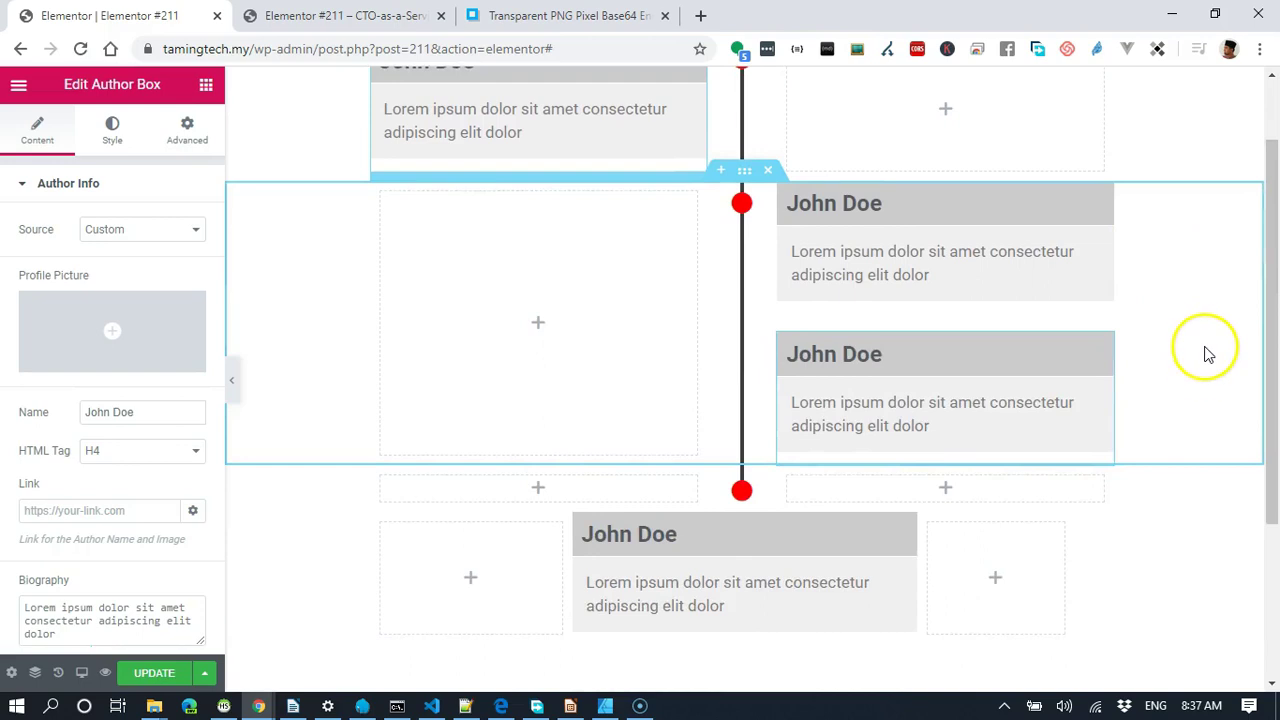
drag(1103, 251, 966, 262)
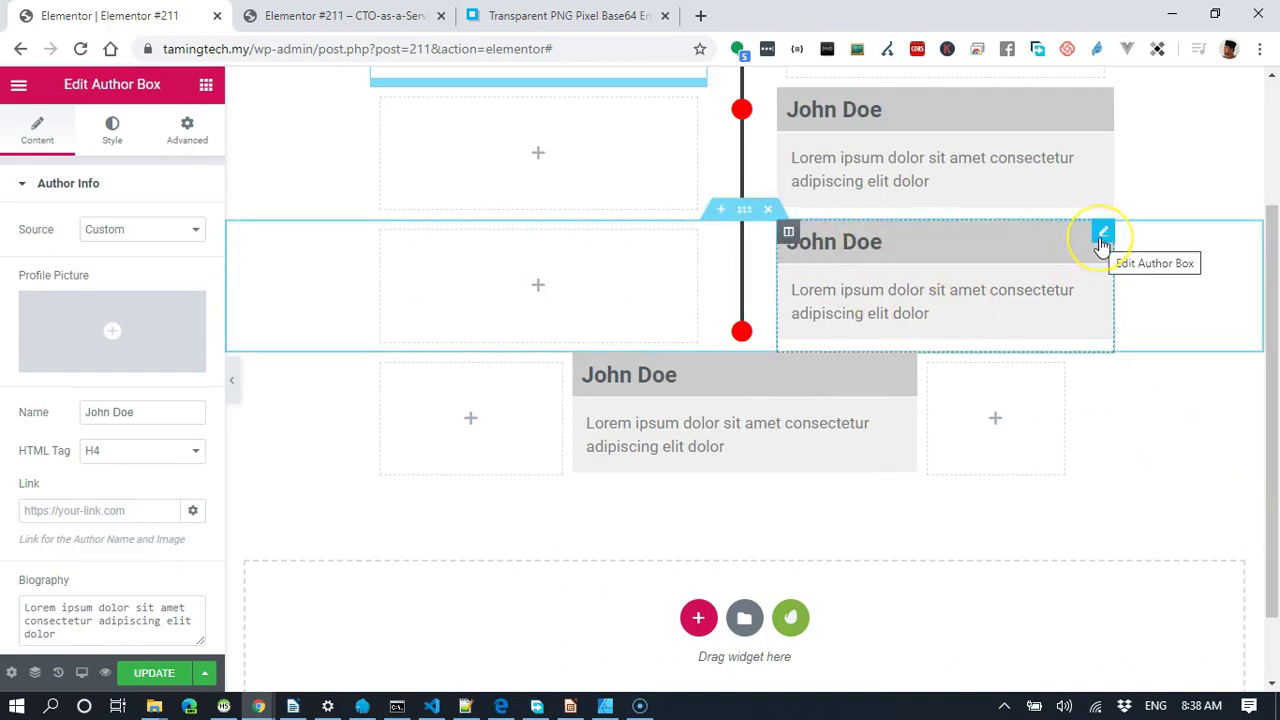
Hide the third row's copied author box on desktop and tablet.
click(1100, 240)
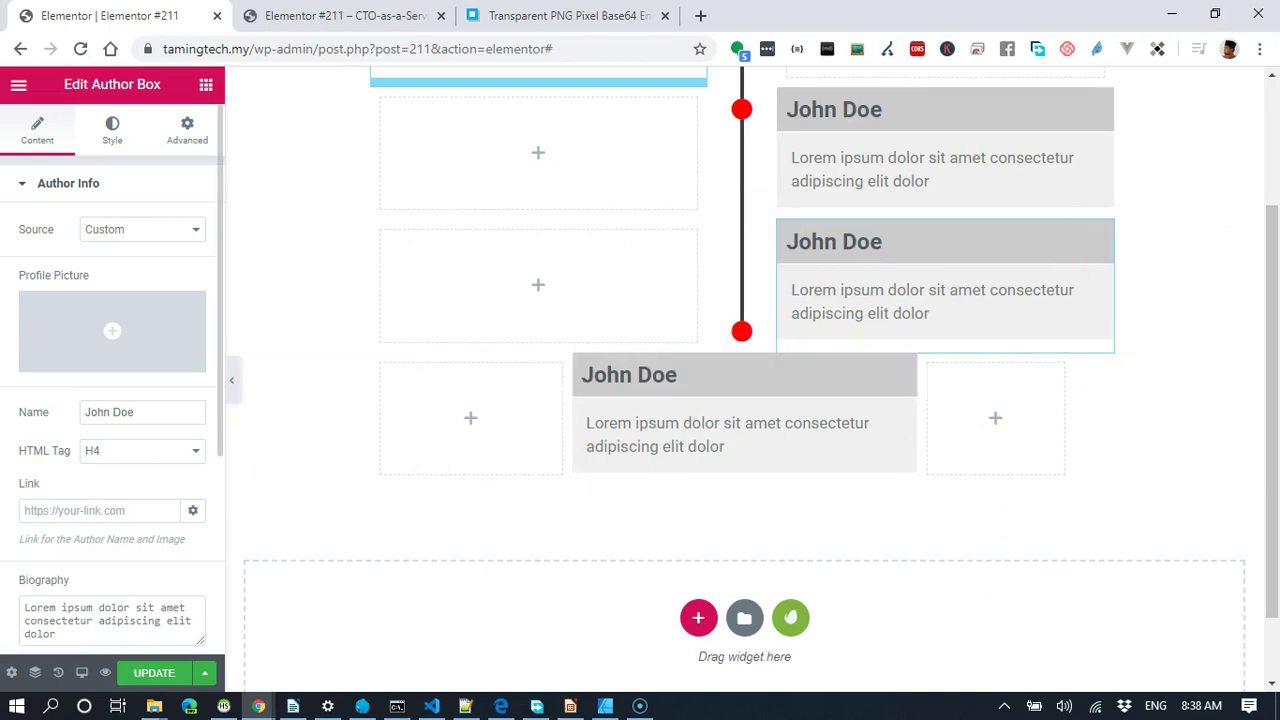
click(187, 130)
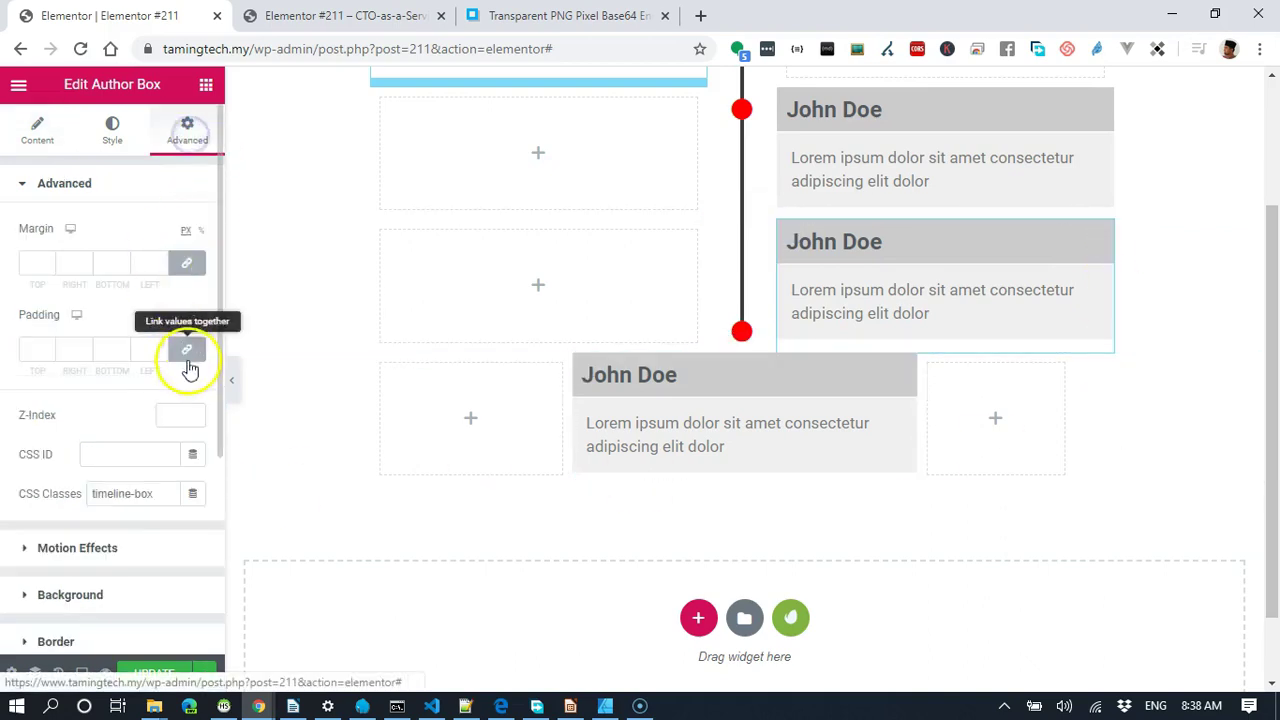
scroll(189, 366, down, 3)
click(125, 458)
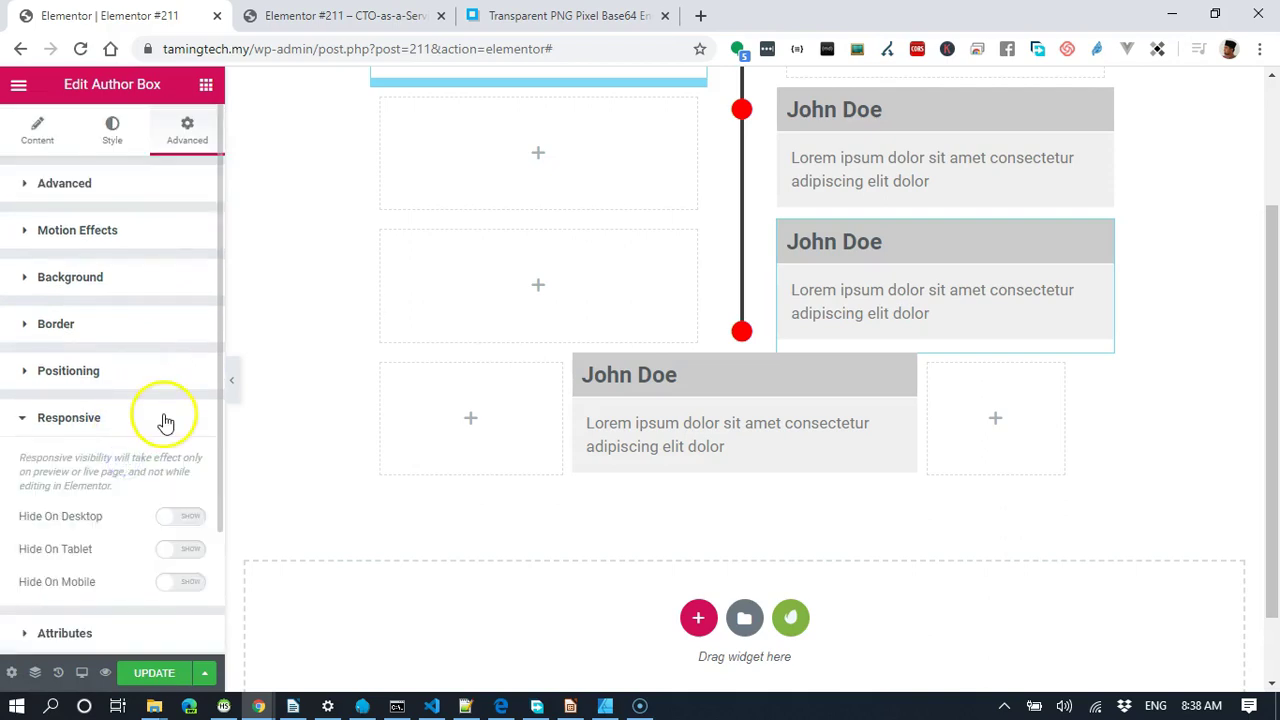
scroll(166, 422, down, 2)
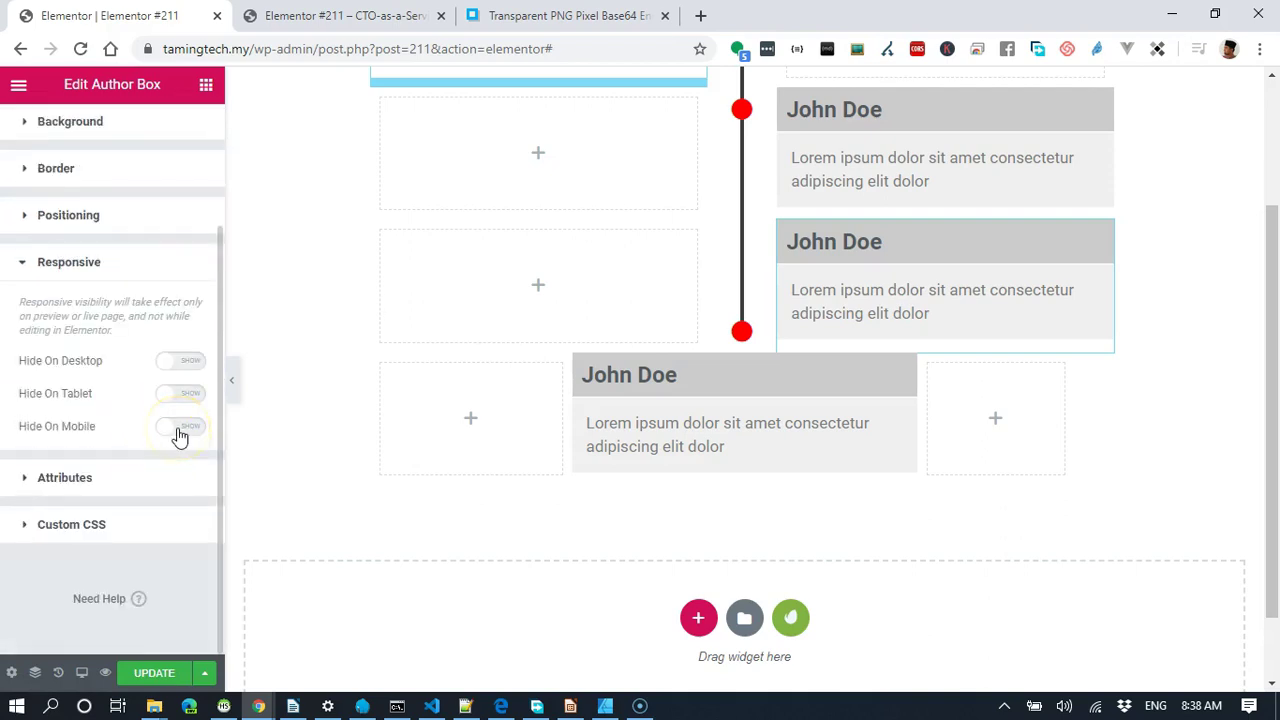
click(189, 361)
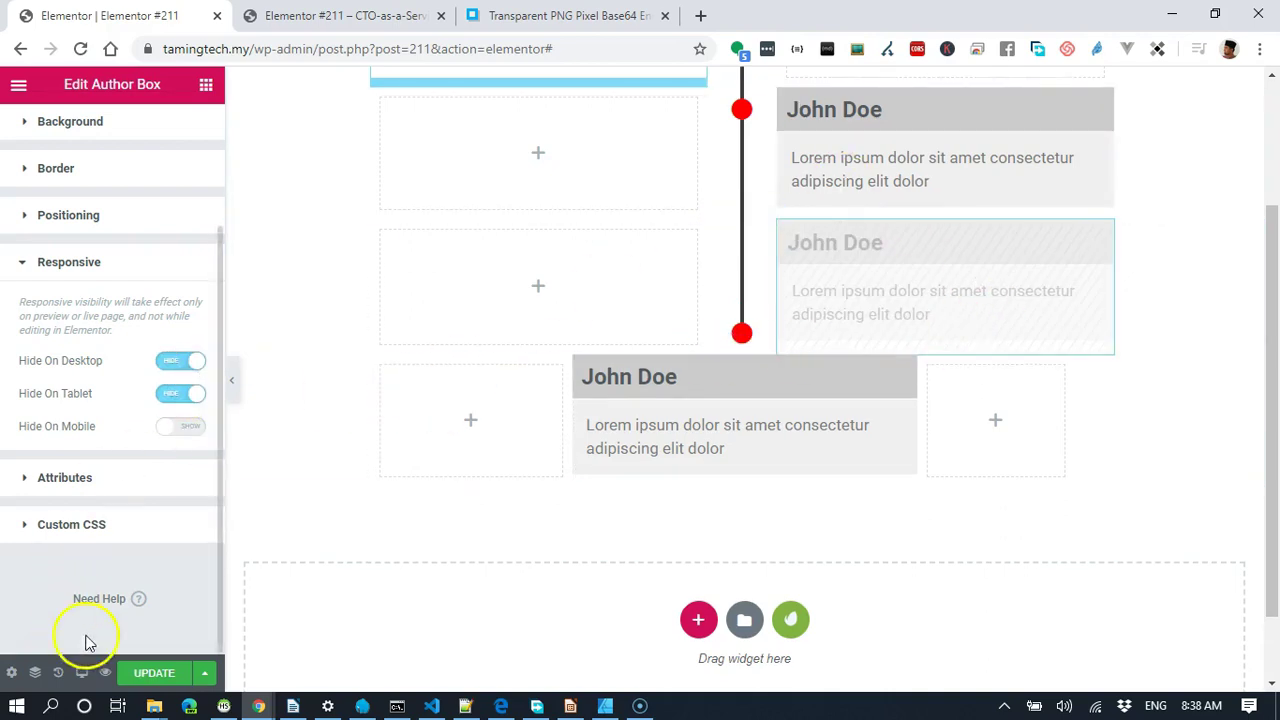
In the mobile preview, set the third row's column widths to 10% for the red dot column and 90% for the author box column.
click(82, 672)
click(100, 622)
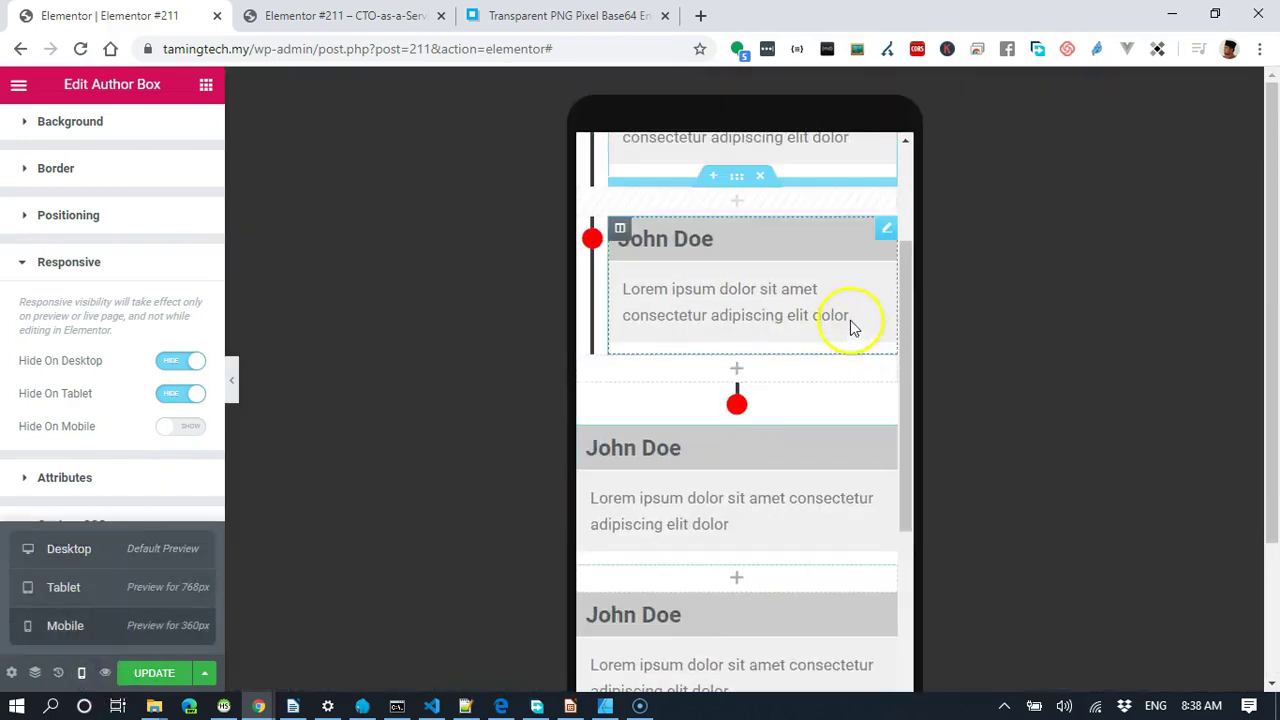
scroll(849, 310, down, 2)
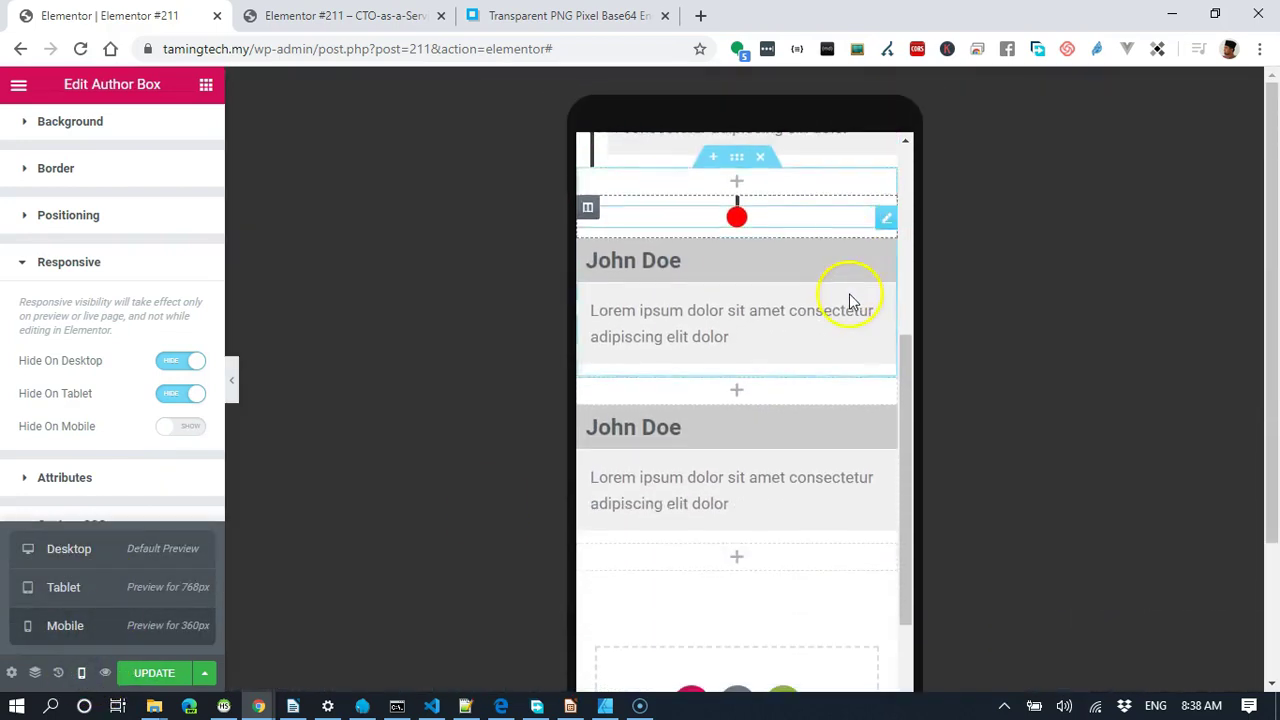
click(587, 211)
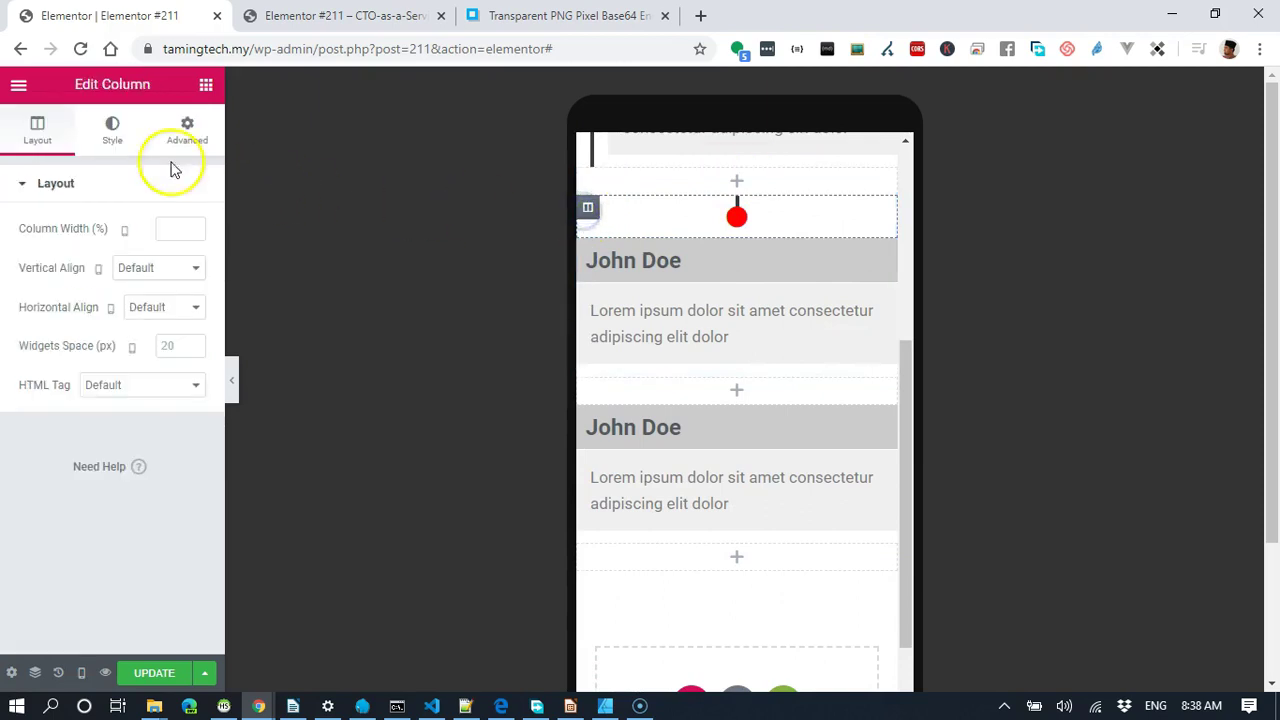
text(10)
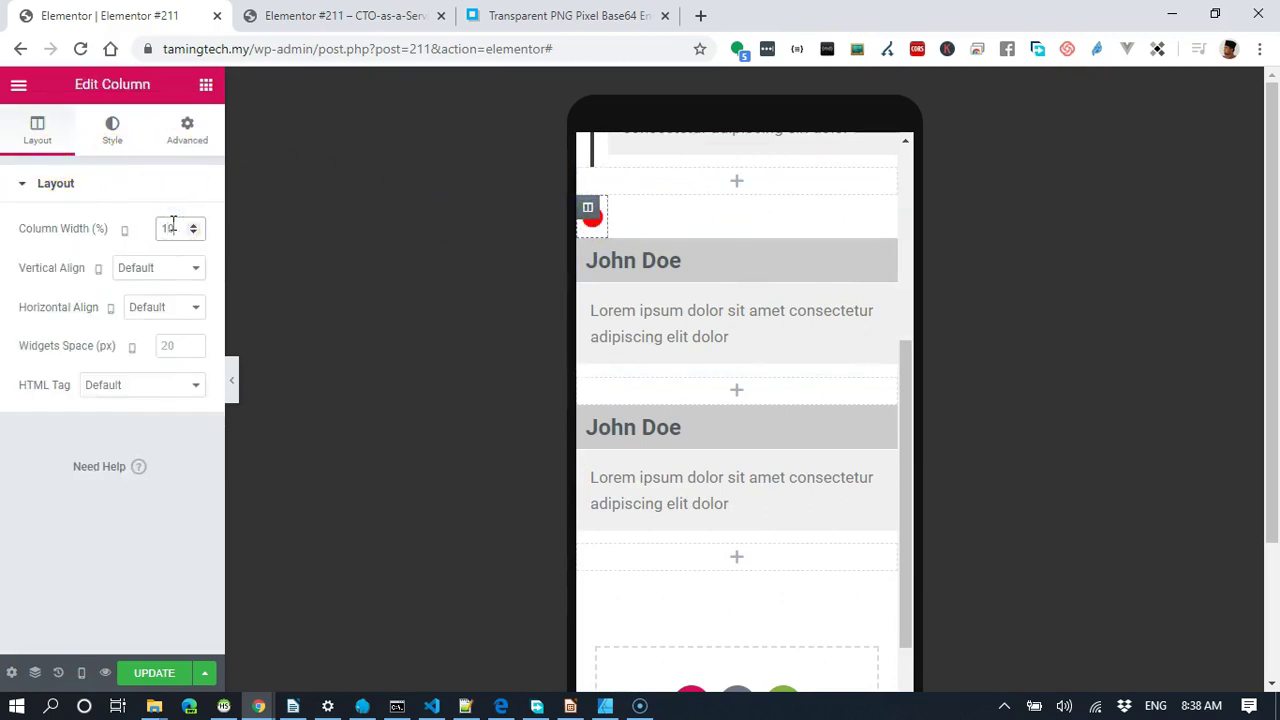
key(BackSpace)
key(BackSpace)
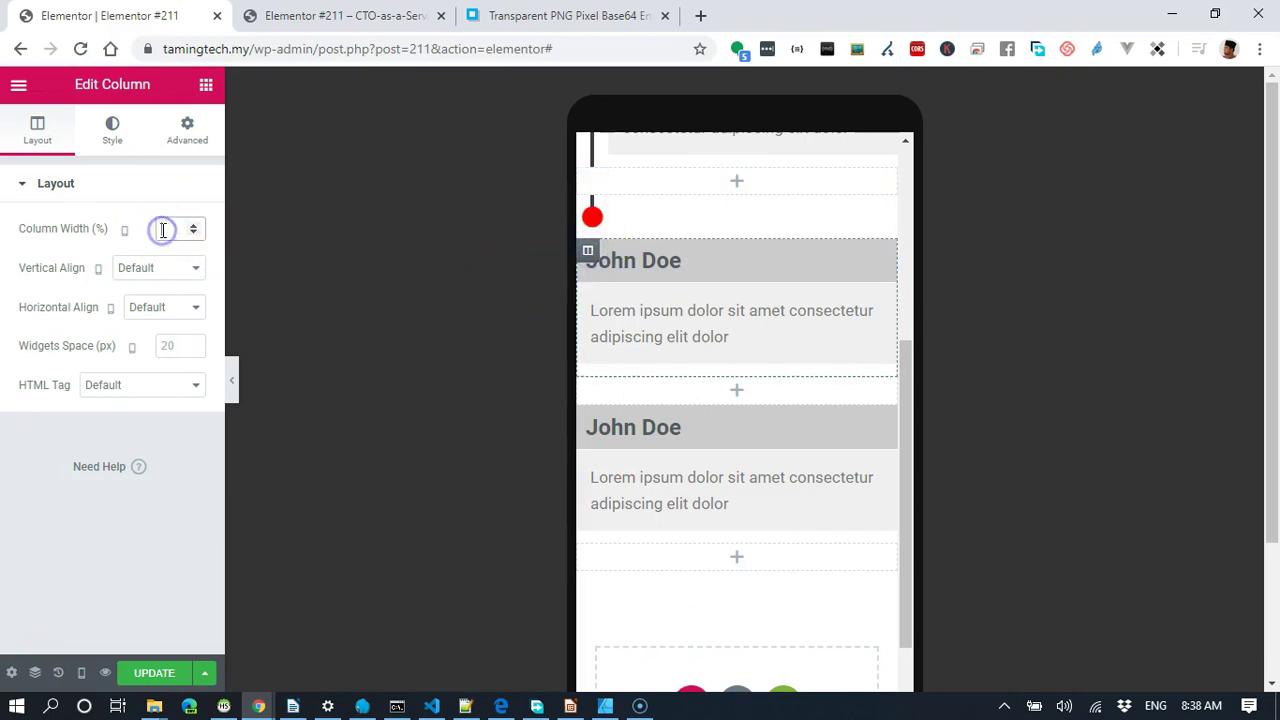
text(90)
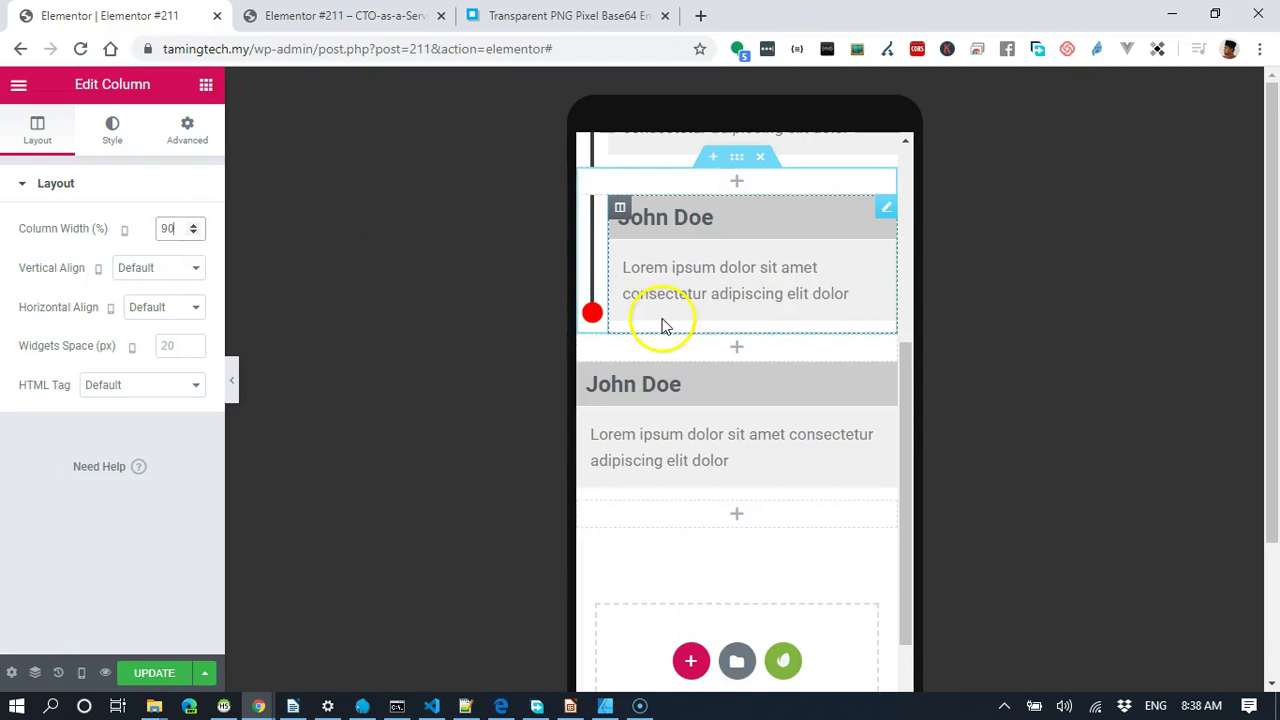
Hide the third row's empty column above the author box on mobile.
scroll(757, 236, up, 2)
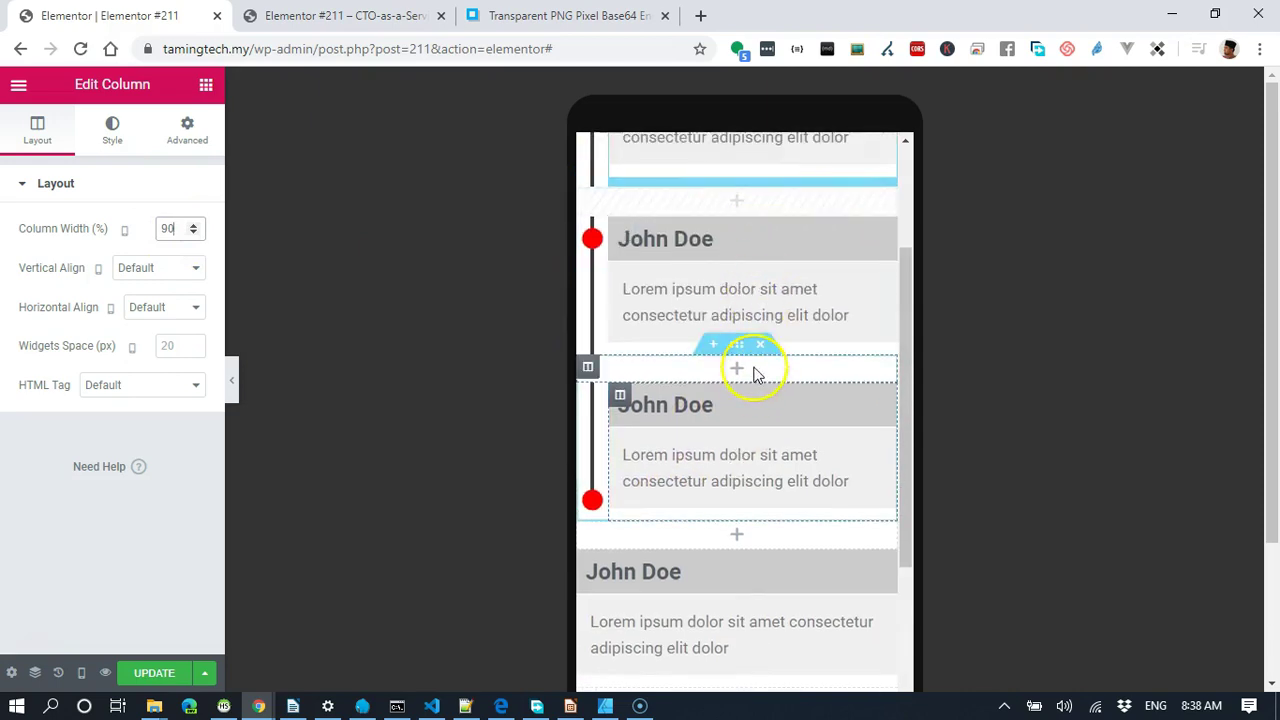
click(586, 372)
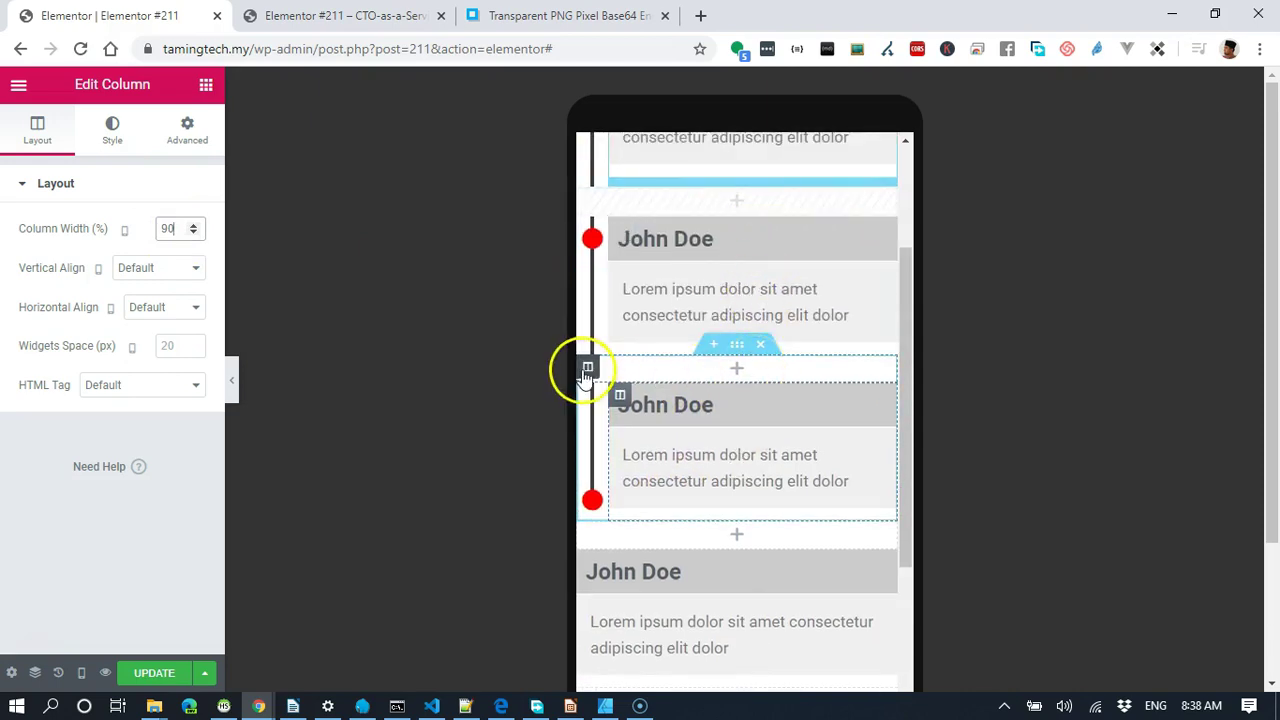
click(187, 130)
scroll(167, 518, down, 1)
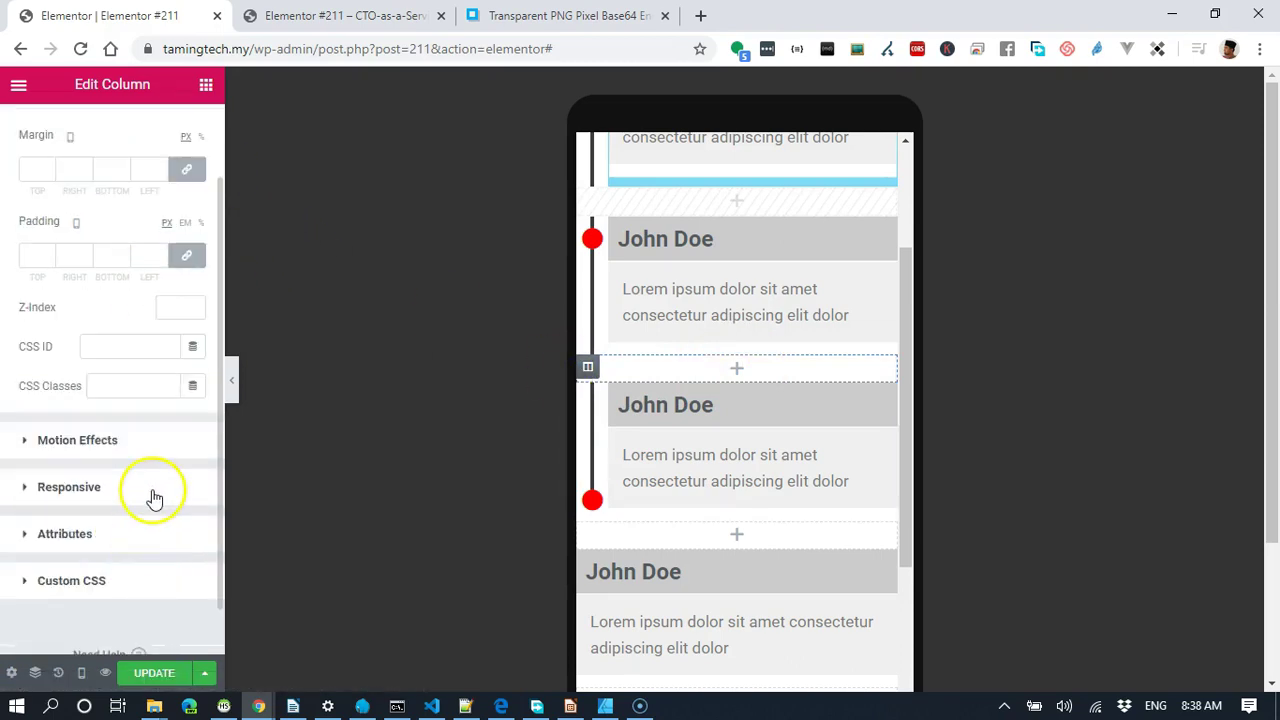
click(155, 490)
click(180, 441)
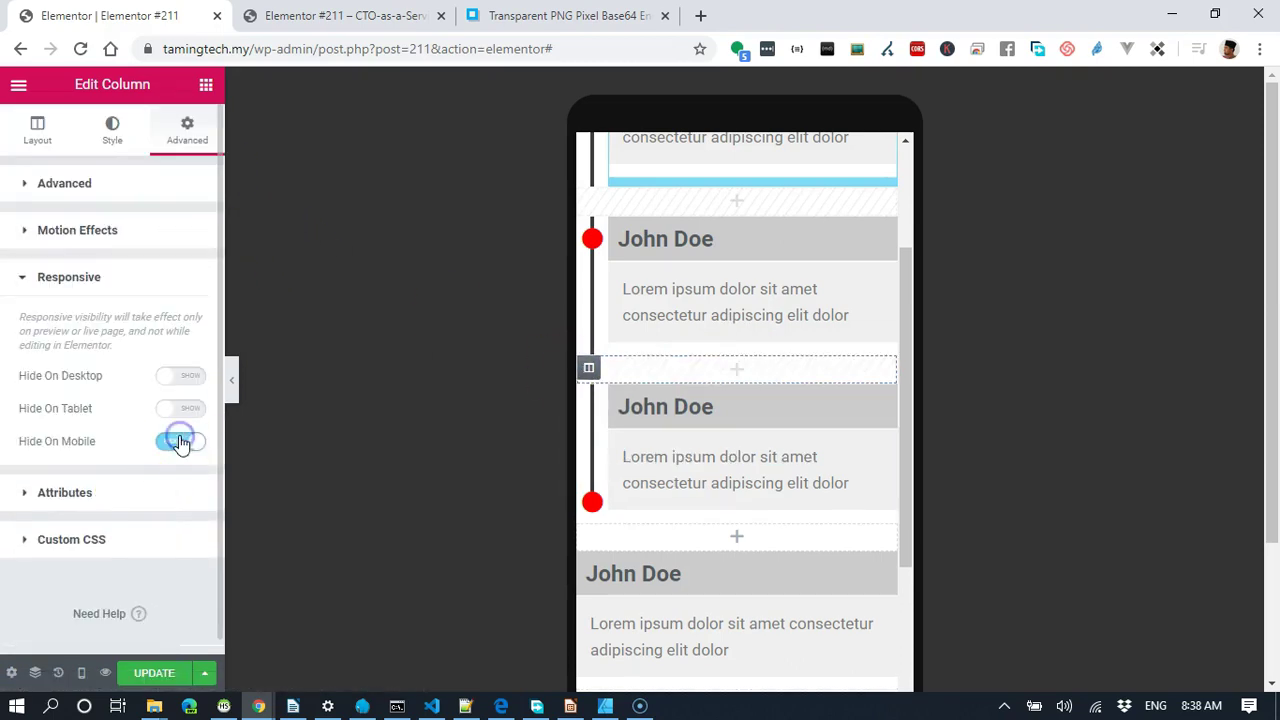
Hide the final section with the centred author box on mobile and update the page.
scroll(732, 532, down, 2)
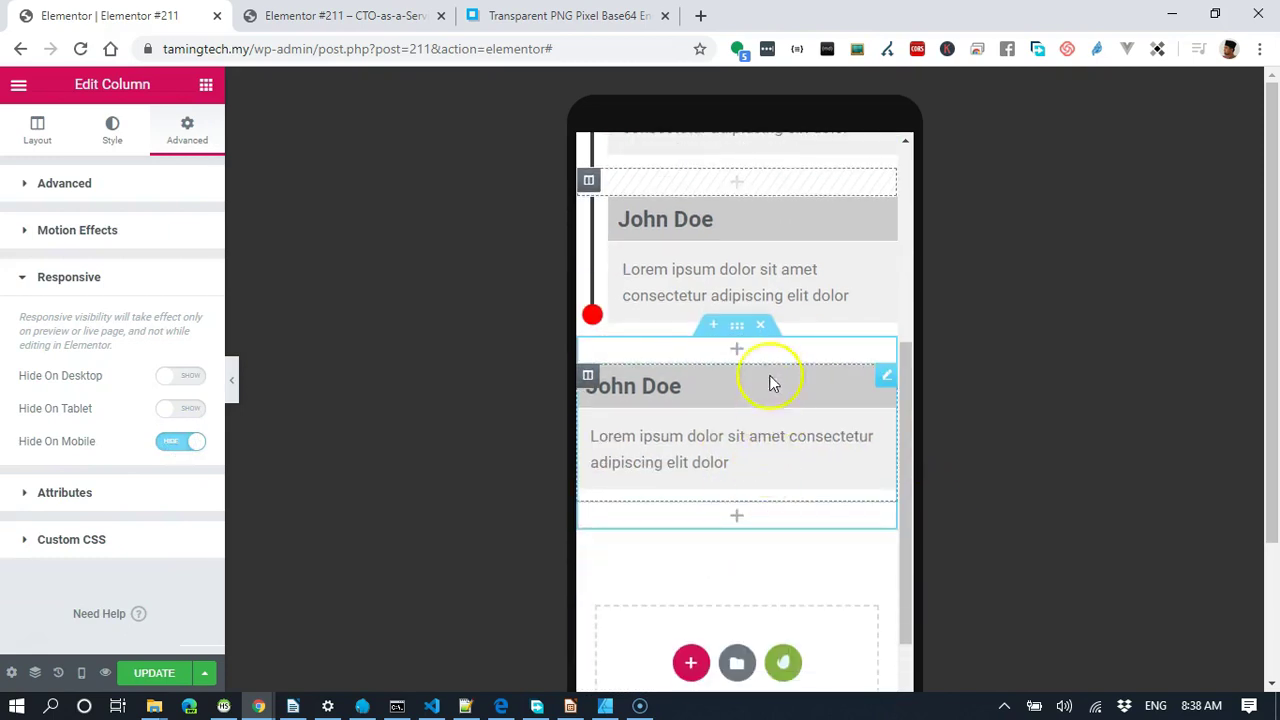
click(737, 327)
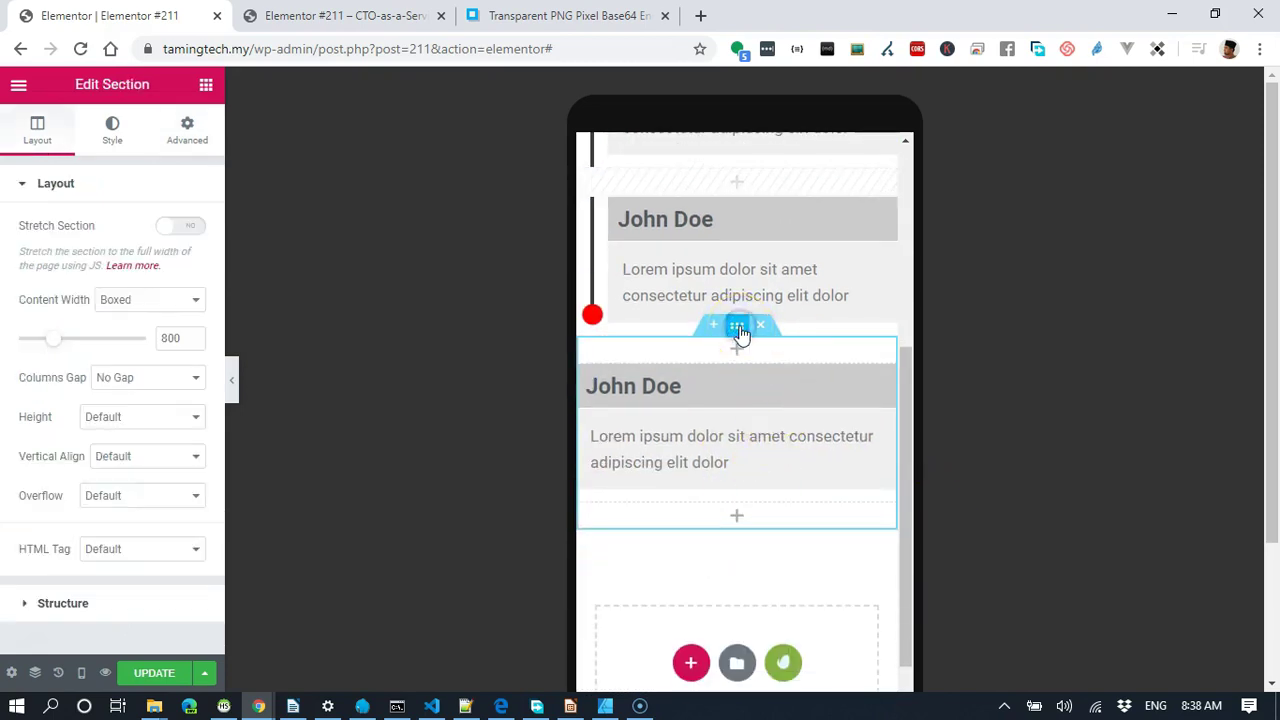
click(200, 126)
scroll(77, 400, down, 2)
click(70, 431)
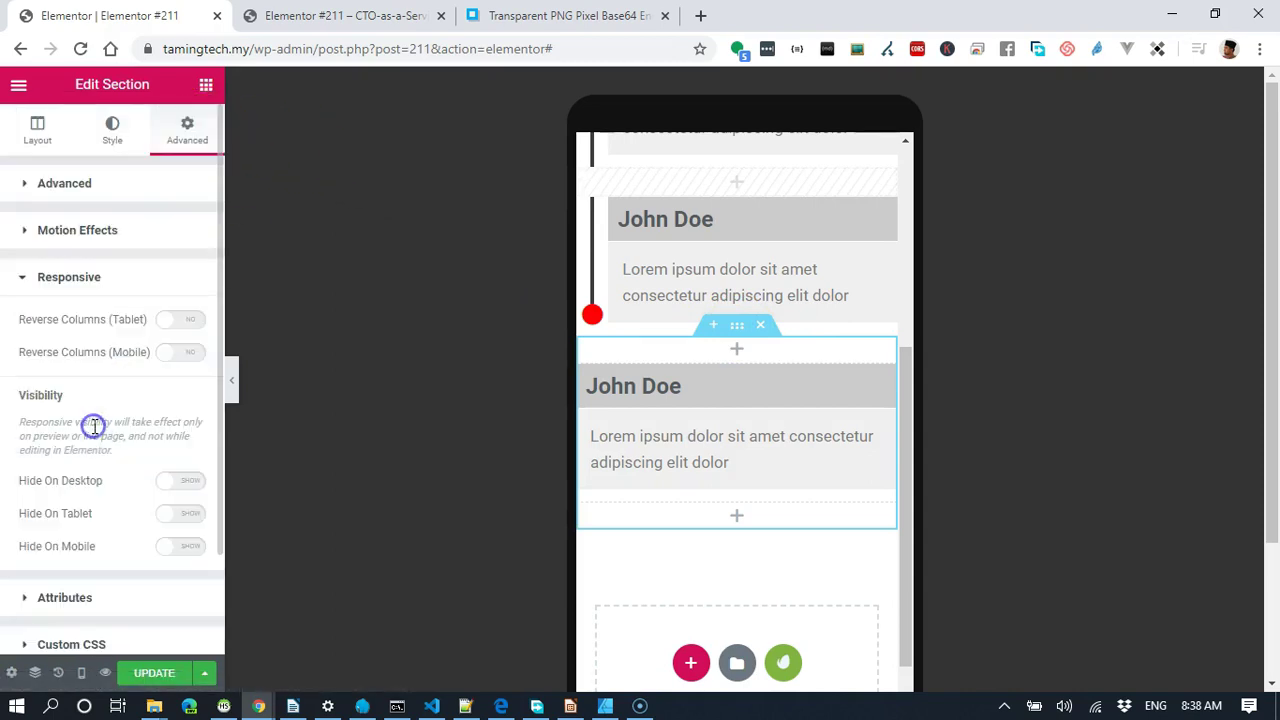
click(186, 546)
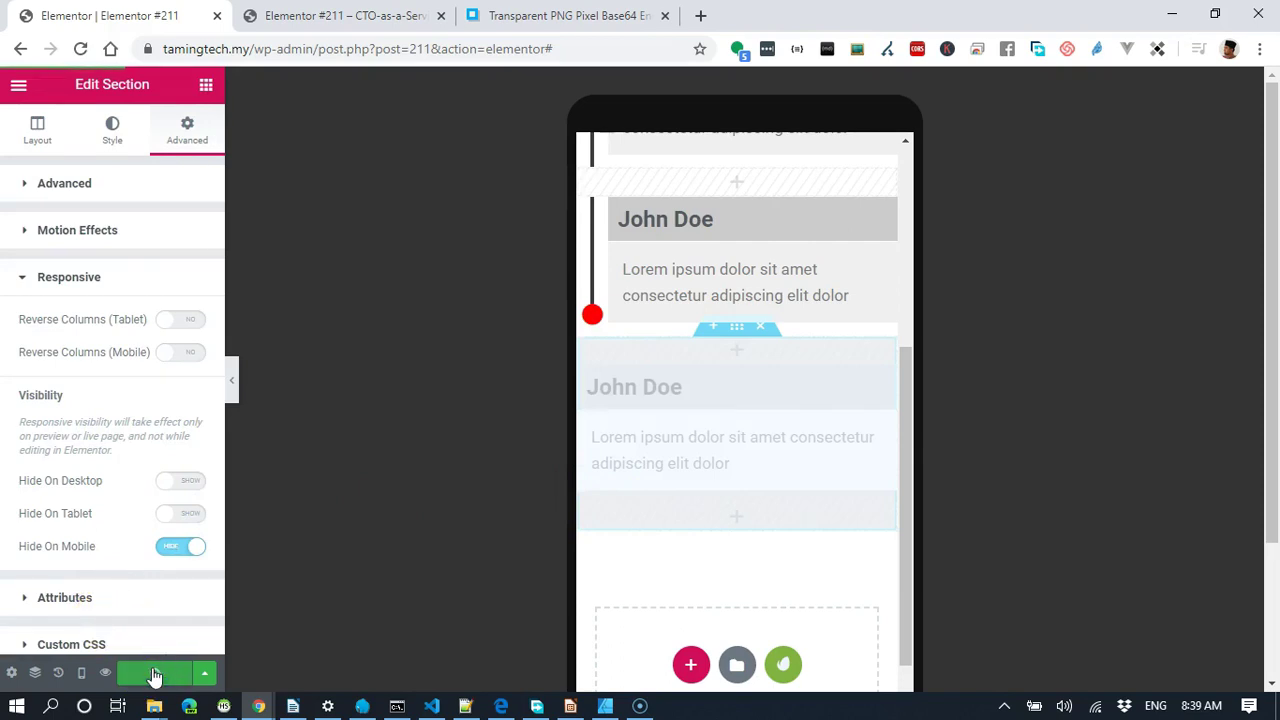
click(154, 675)
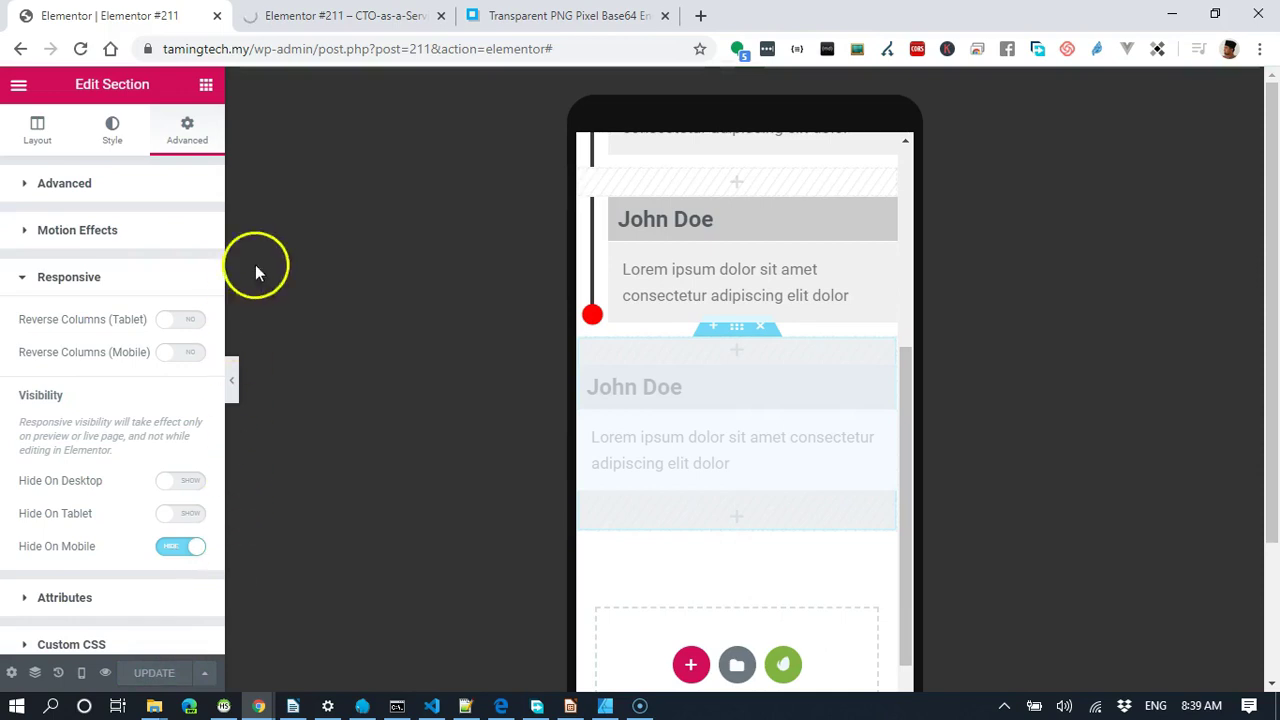
Check the timeline on the page preview in the browser's emulated mobile device view.
click(371, 14)
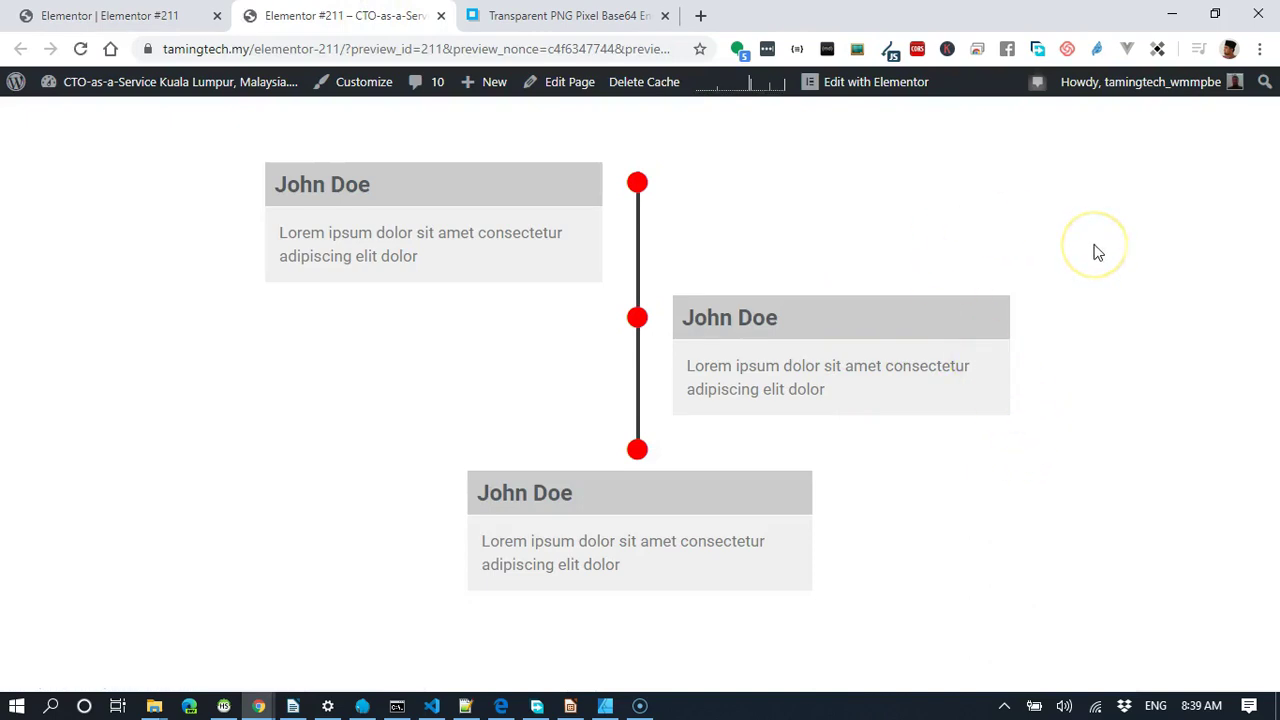
key(ctrl+shift+i)
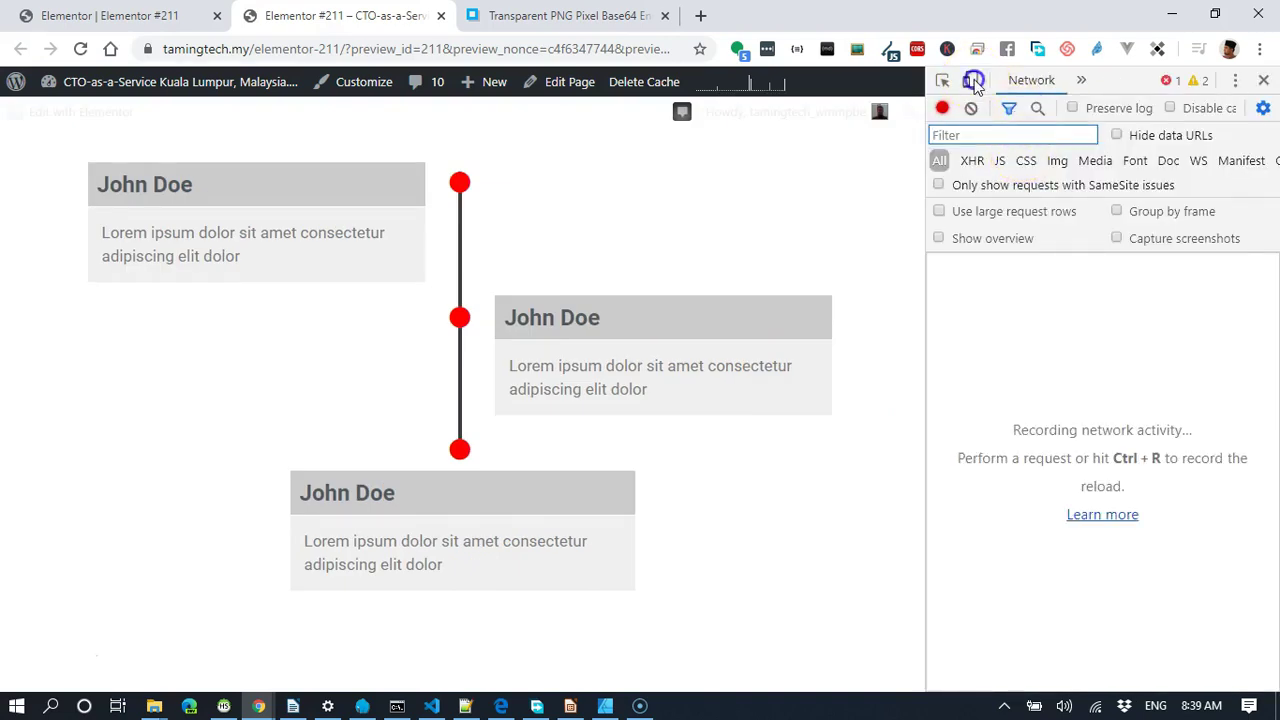
click(970, 81)
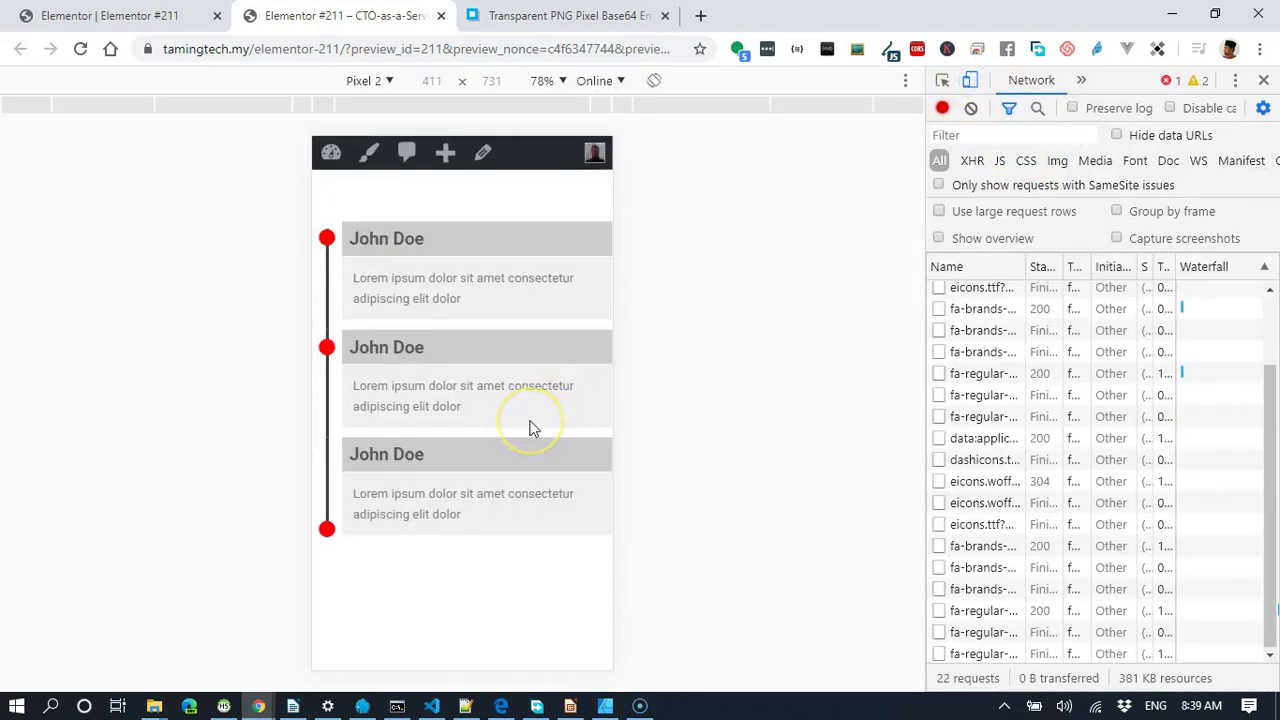
click(528, 342)
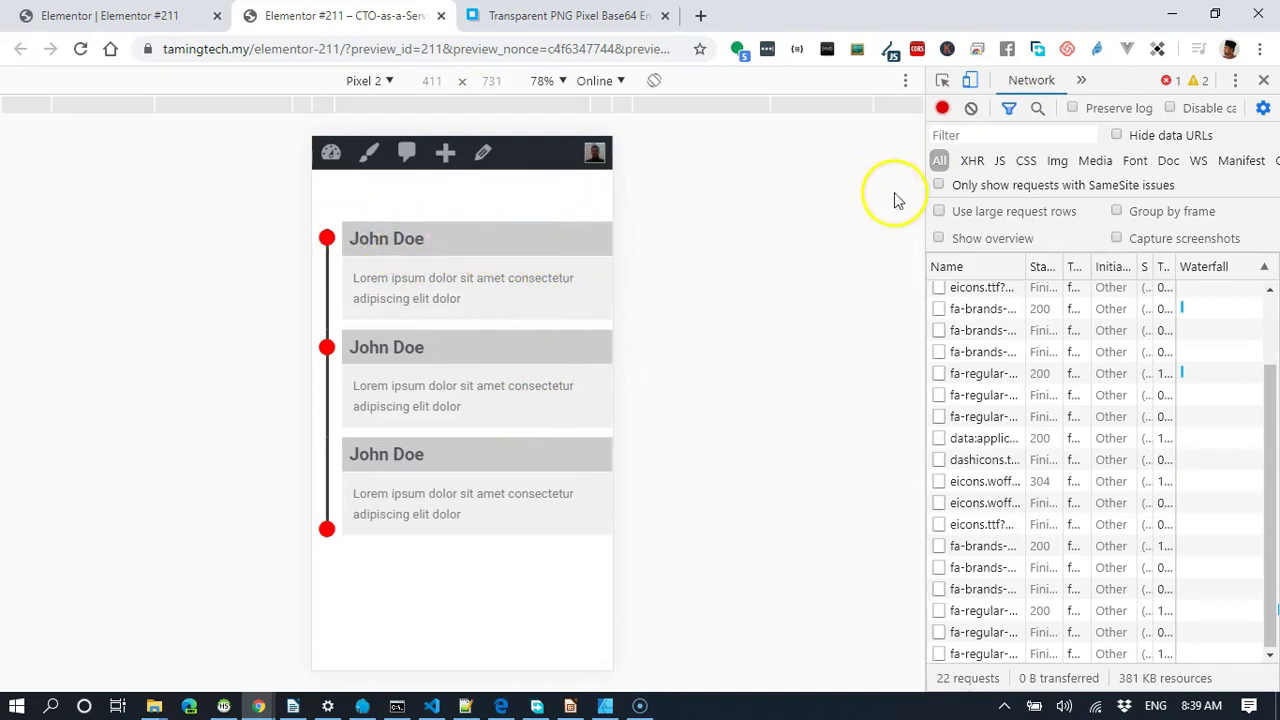
In the Elementor editor's mobile preview, set the first timeline row's section padding to 15 px right and left, 0 top and bottom.
click(139, 12)
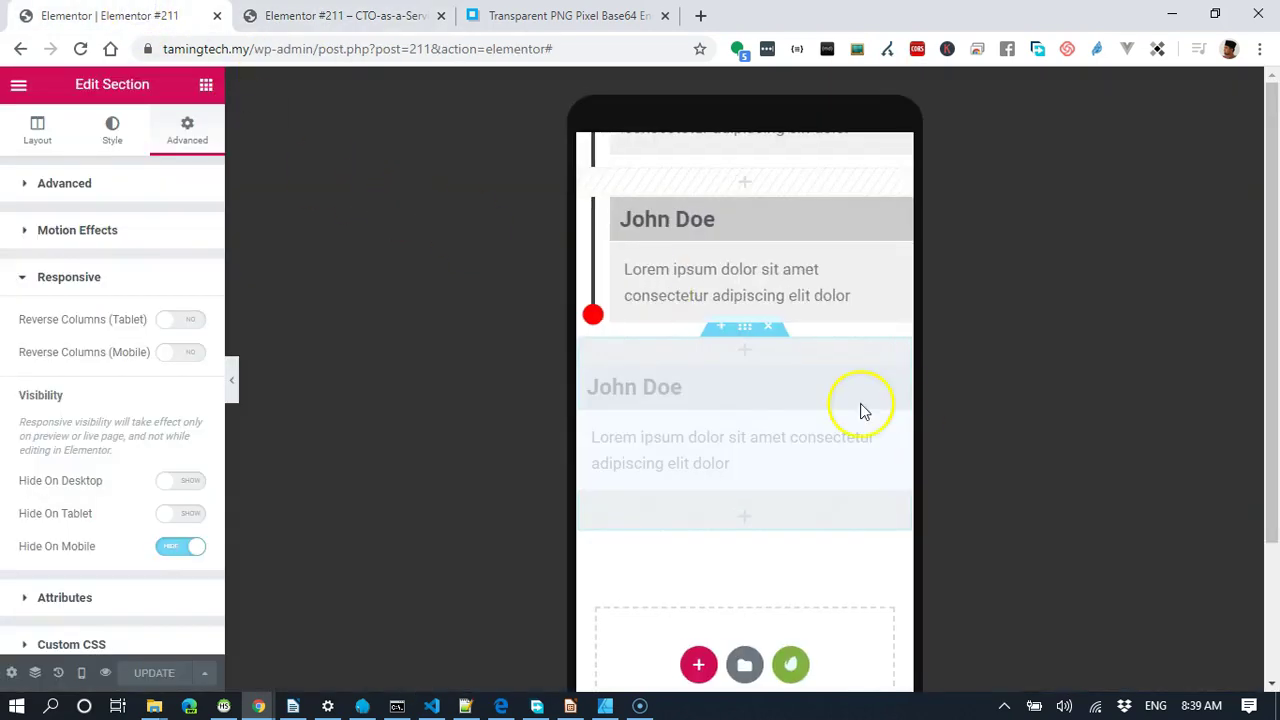
scroll(859, 407, up, 5)
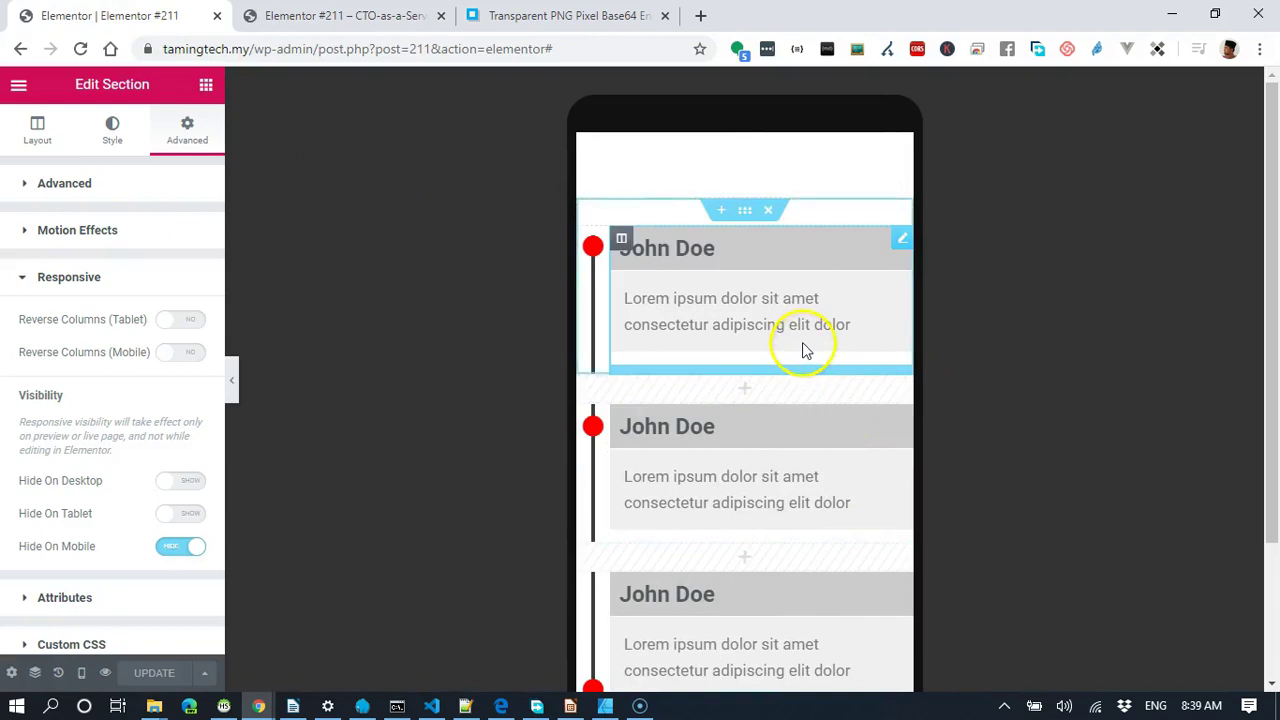
click(745, 210)
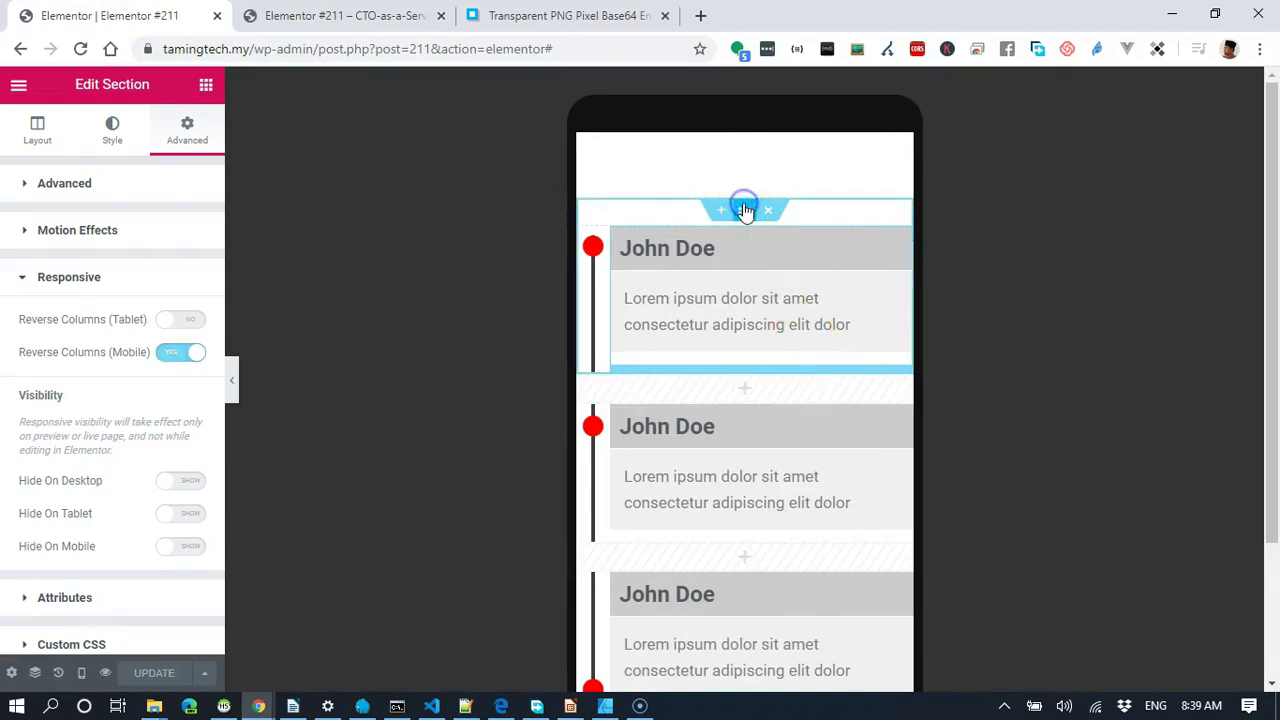
click(121, 186)
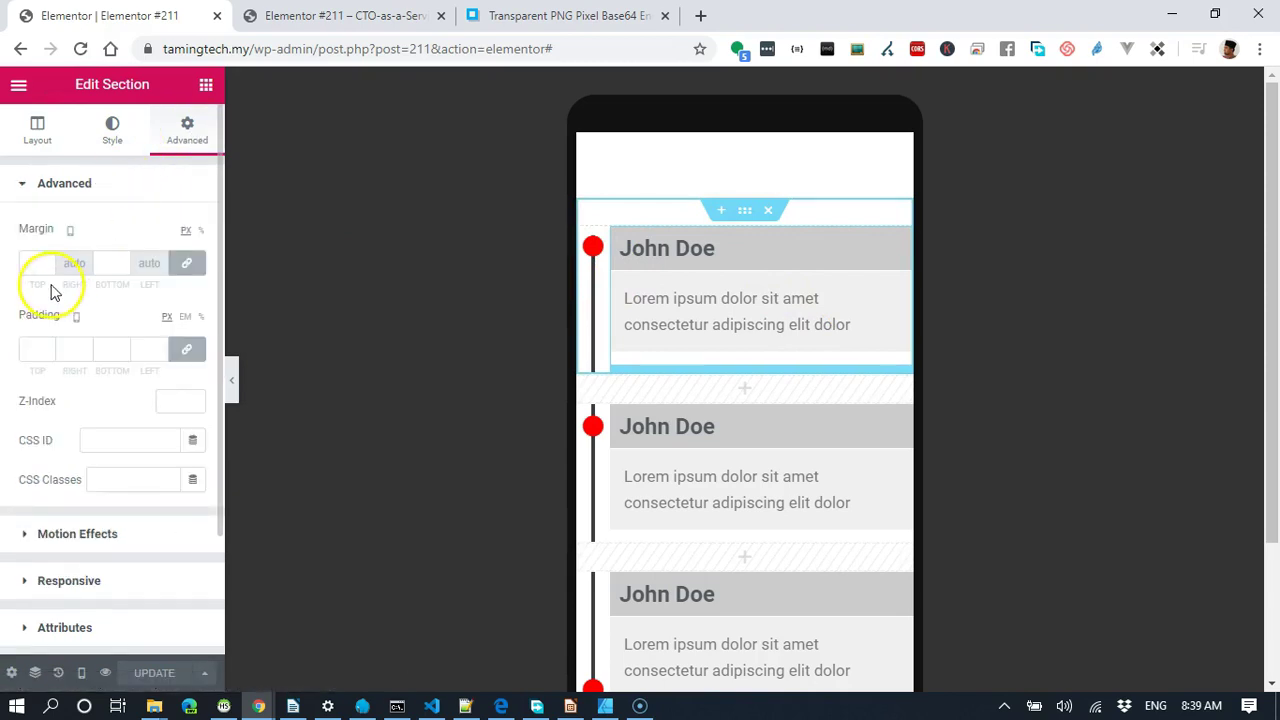
click(187, 350)
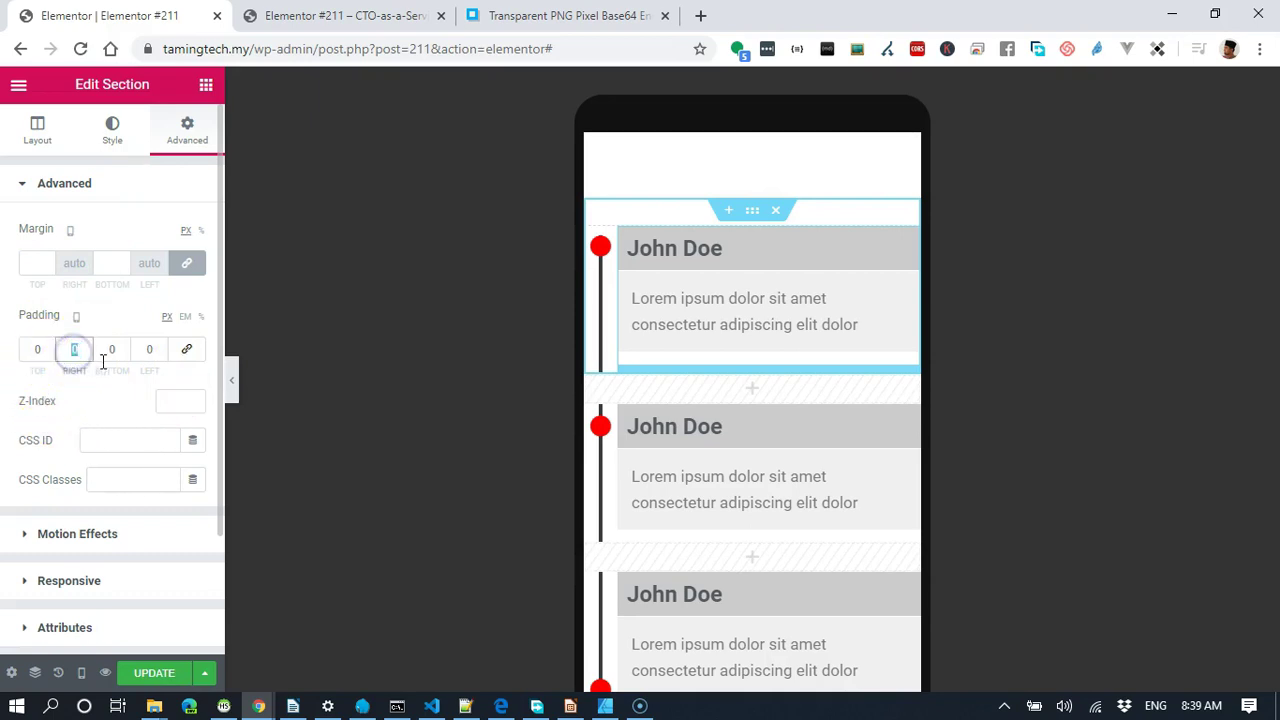
text(15)
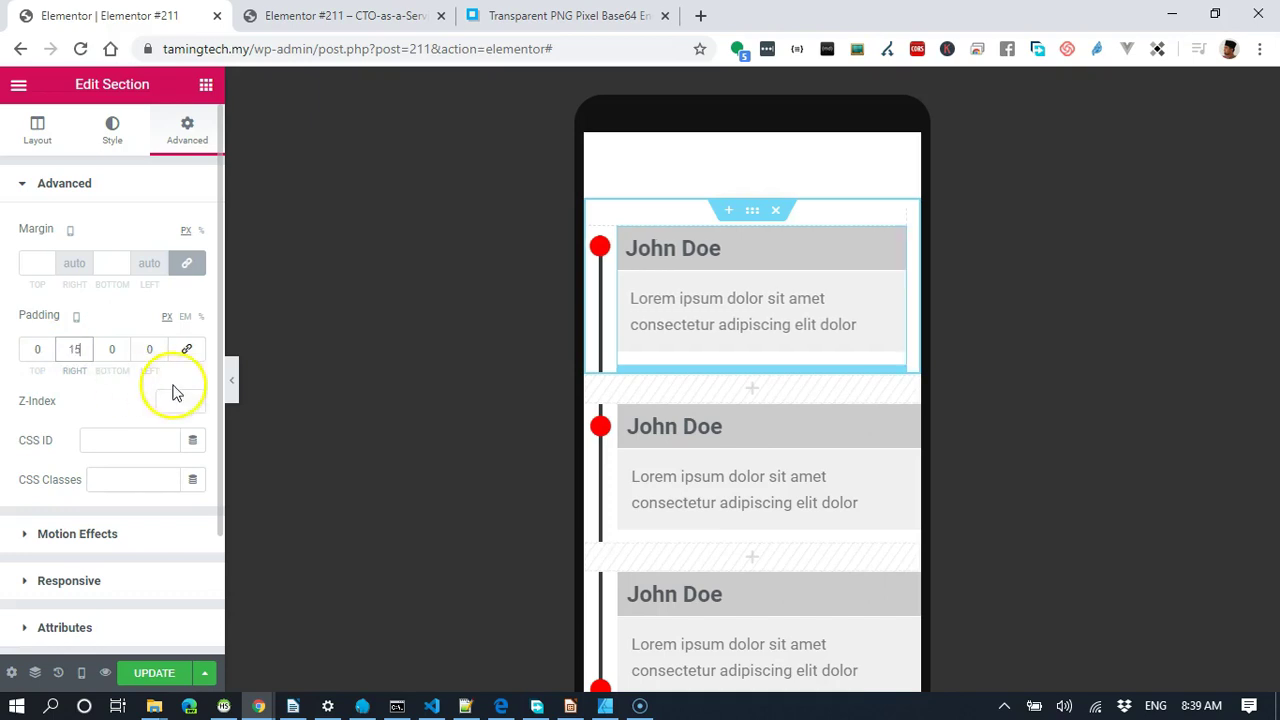
click(131, 346)
text(15)
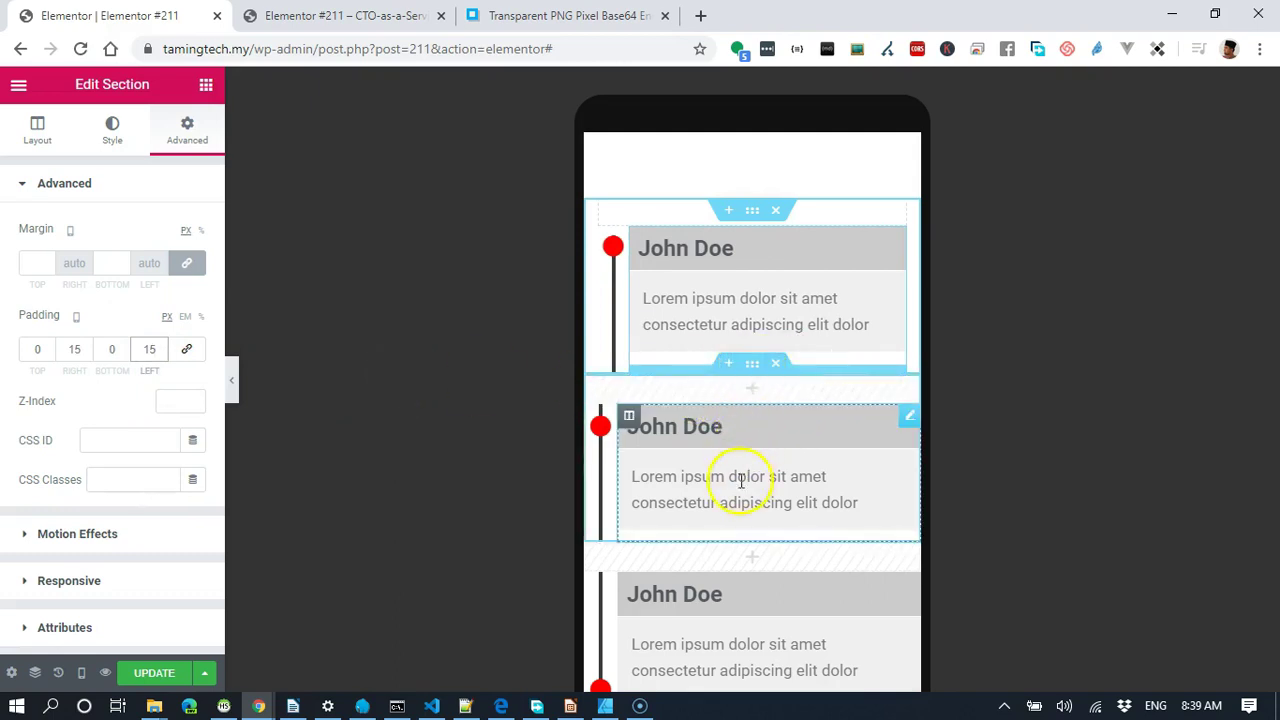
Give the second timeline row's section a mobile padding of 15 px right and left, with 0 top and bottom.
click(752, 372)
click(198, 132)
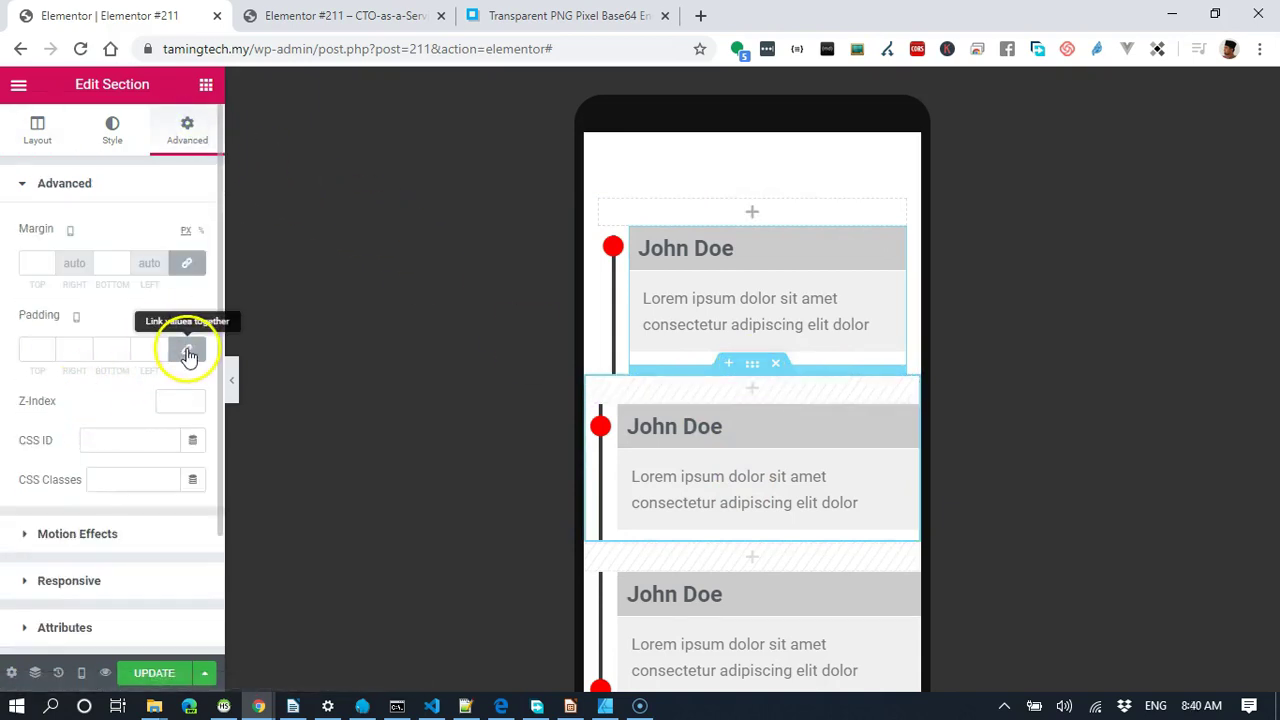
click(189, 350)
click(79, 350)
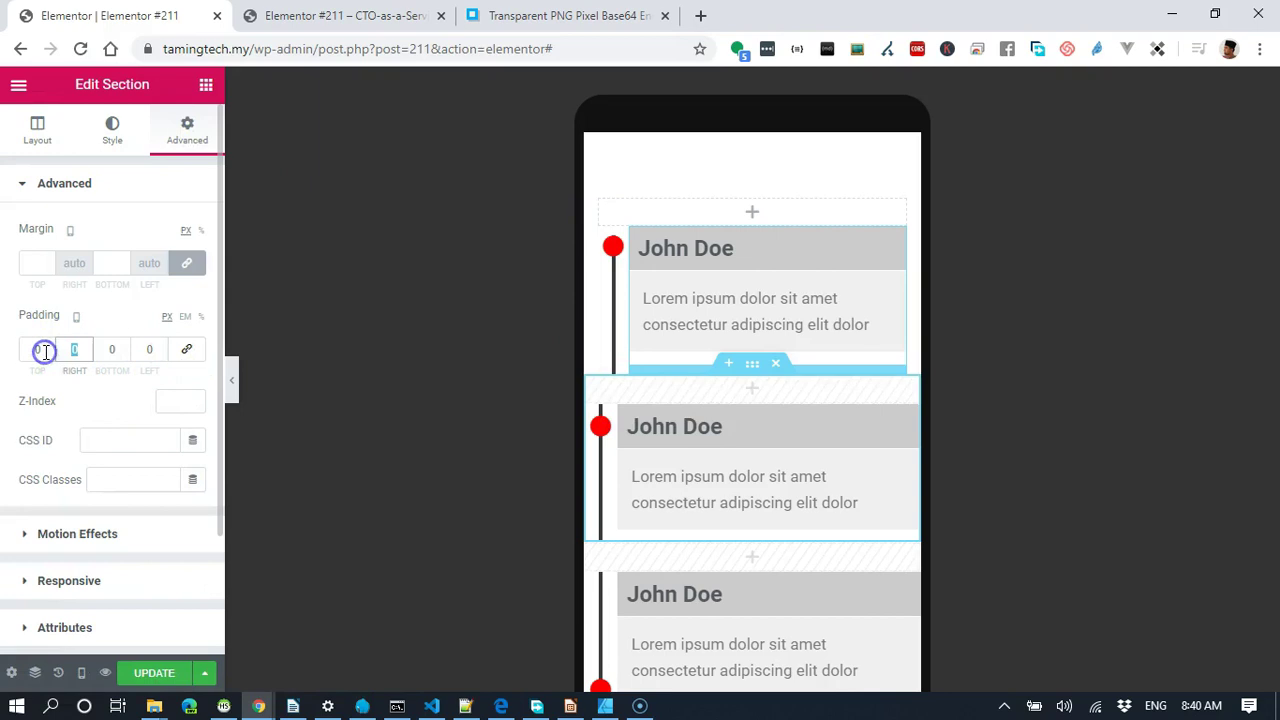
text(1515)
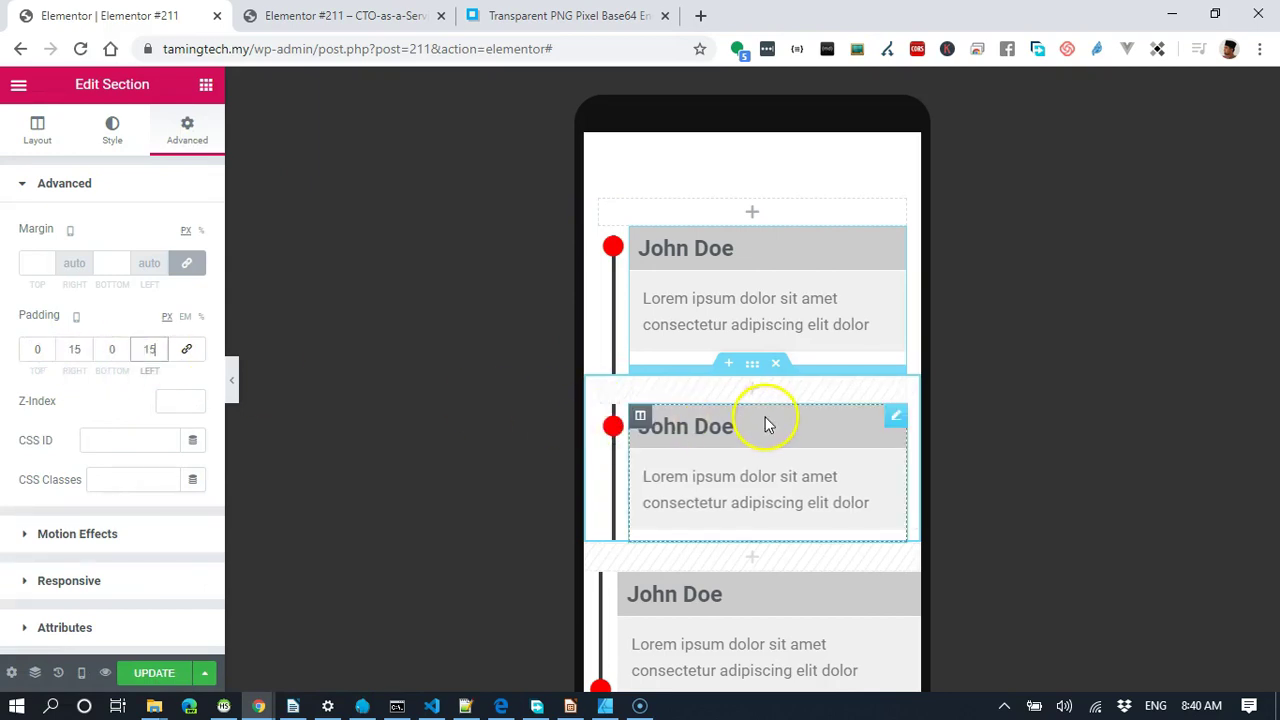
Set the third timeline row's mobile section padding to 15 px on the right and left, 0 elsewhere.
scroll(768, 430, down, 2)
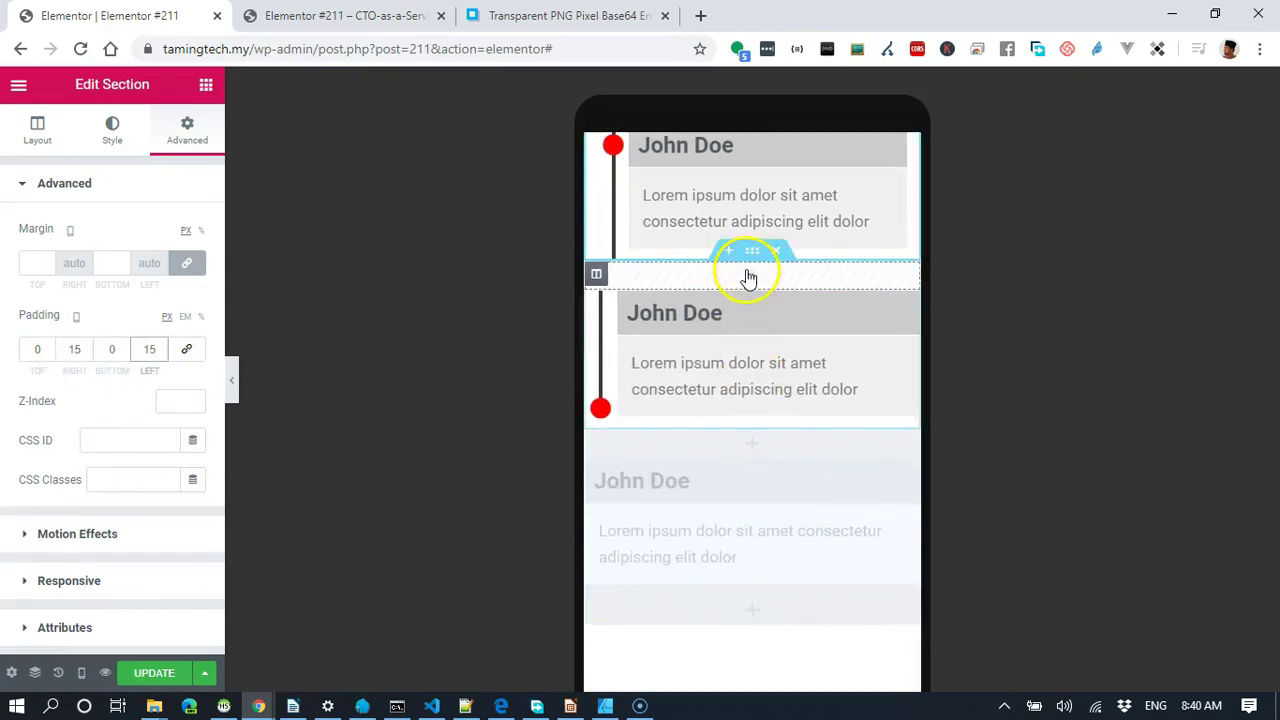
click(753, 260)
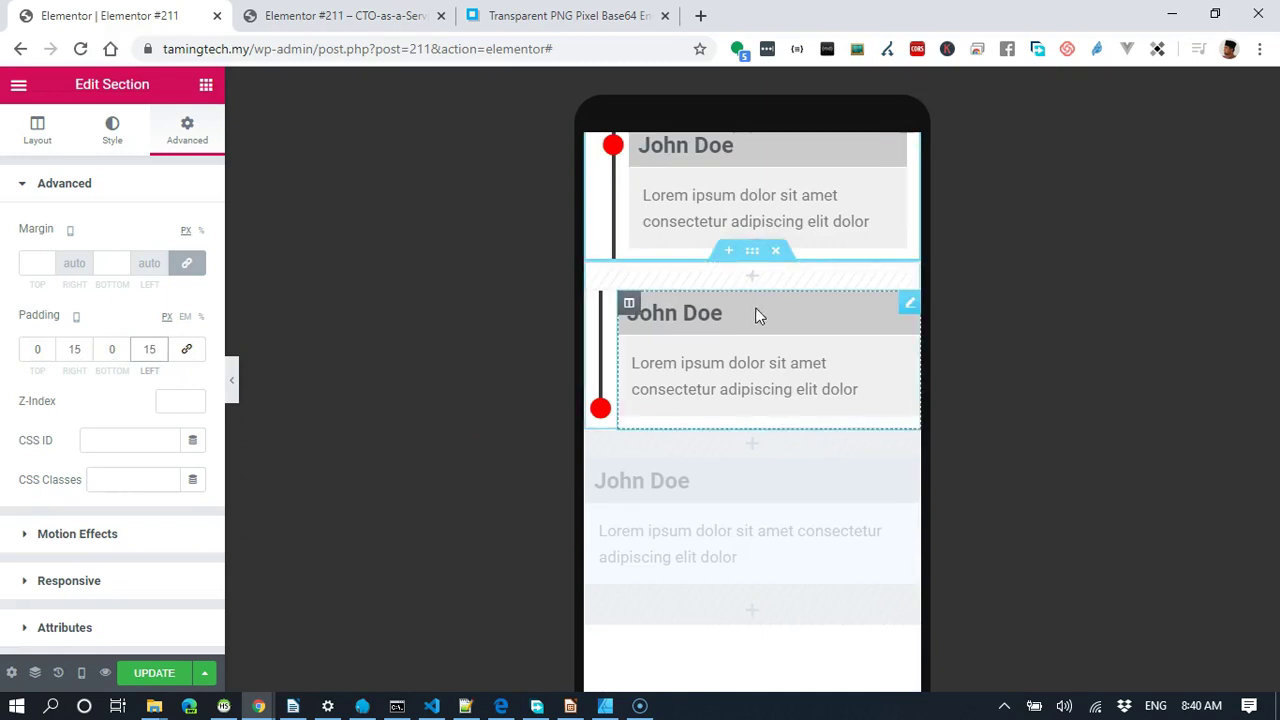
click(753, 256)
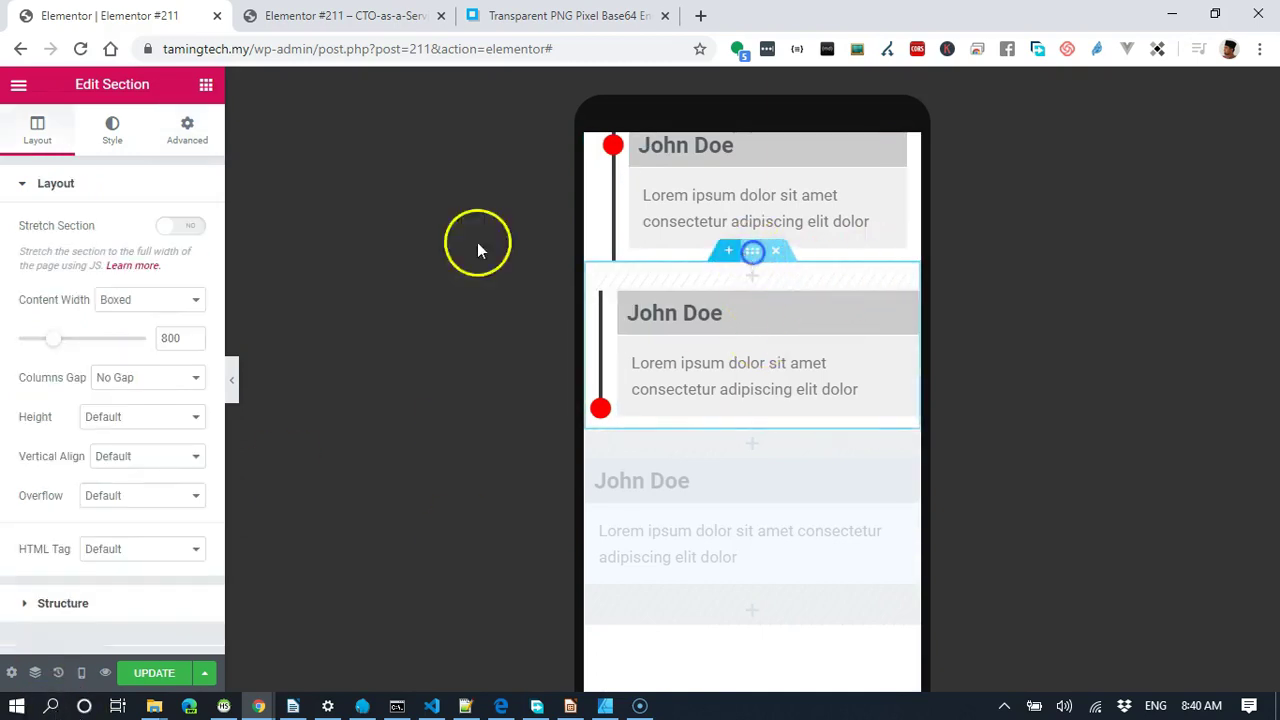
click(160, 130)
click(191, 352)
click(68, 349)
text(15)
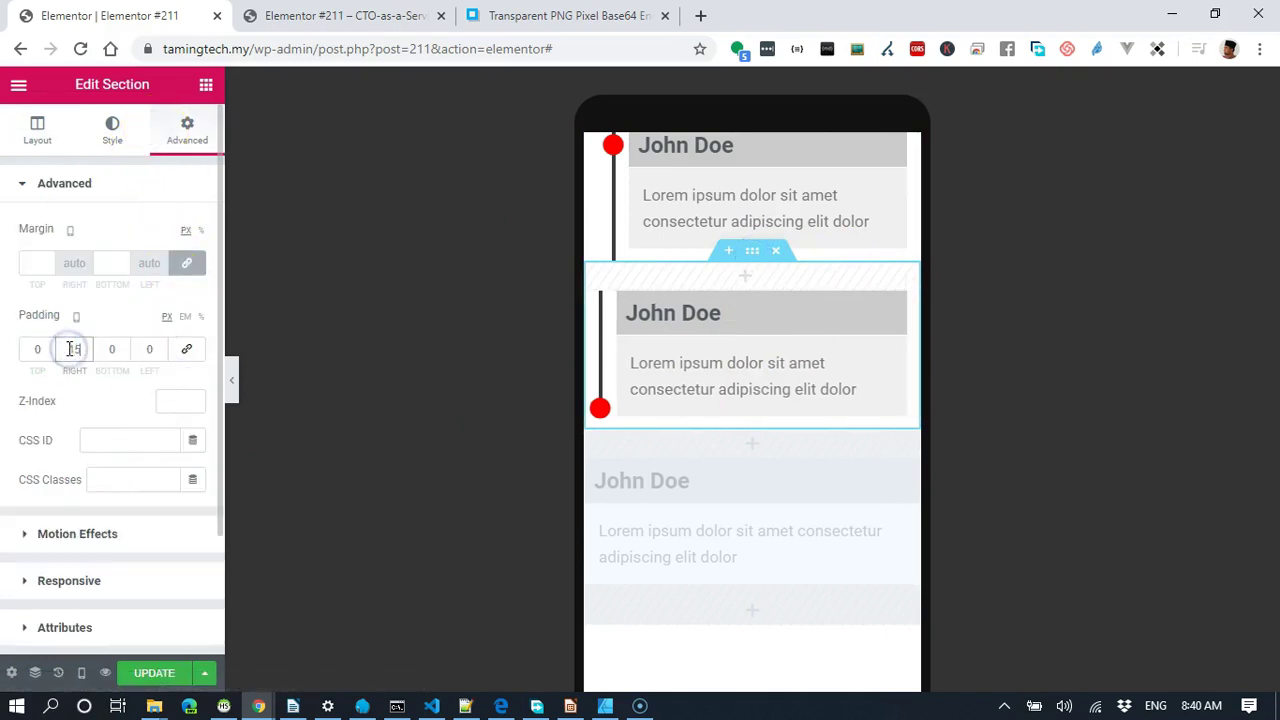
text(15)
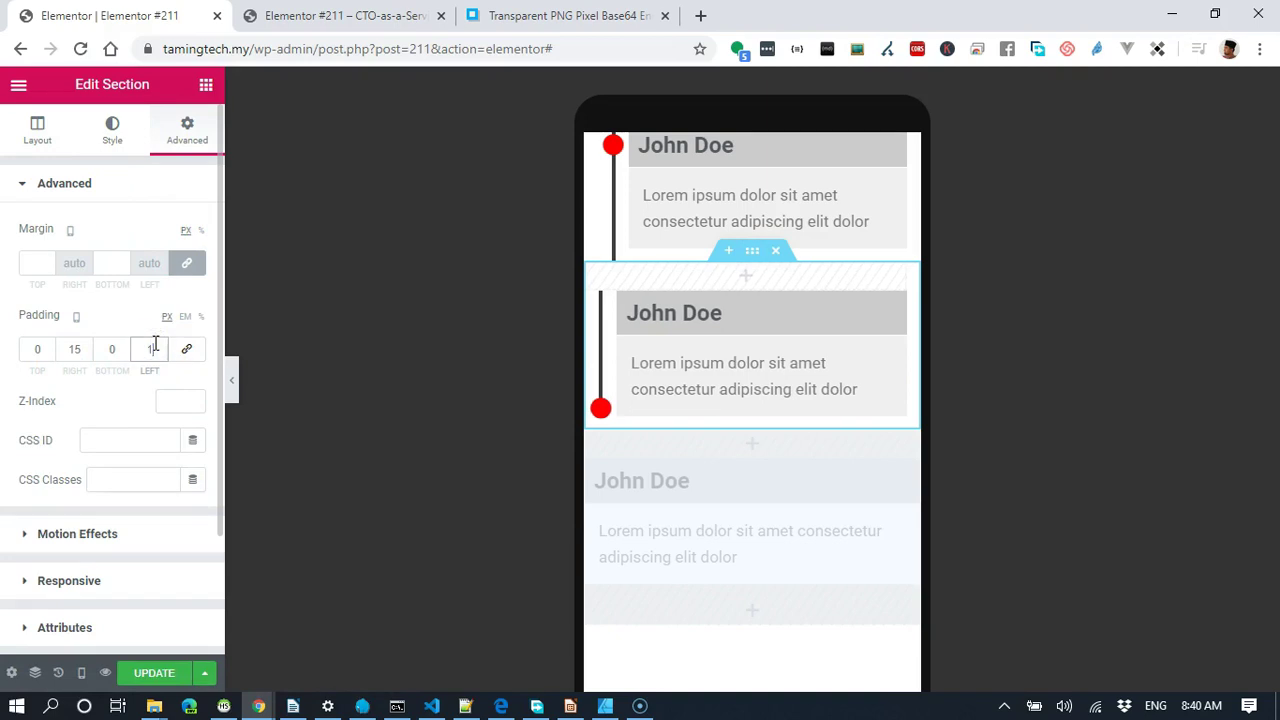
Update the page and check the timeline on the page preview in both emulated mobile and desktop views.
scroll(808, 511, down, 3)
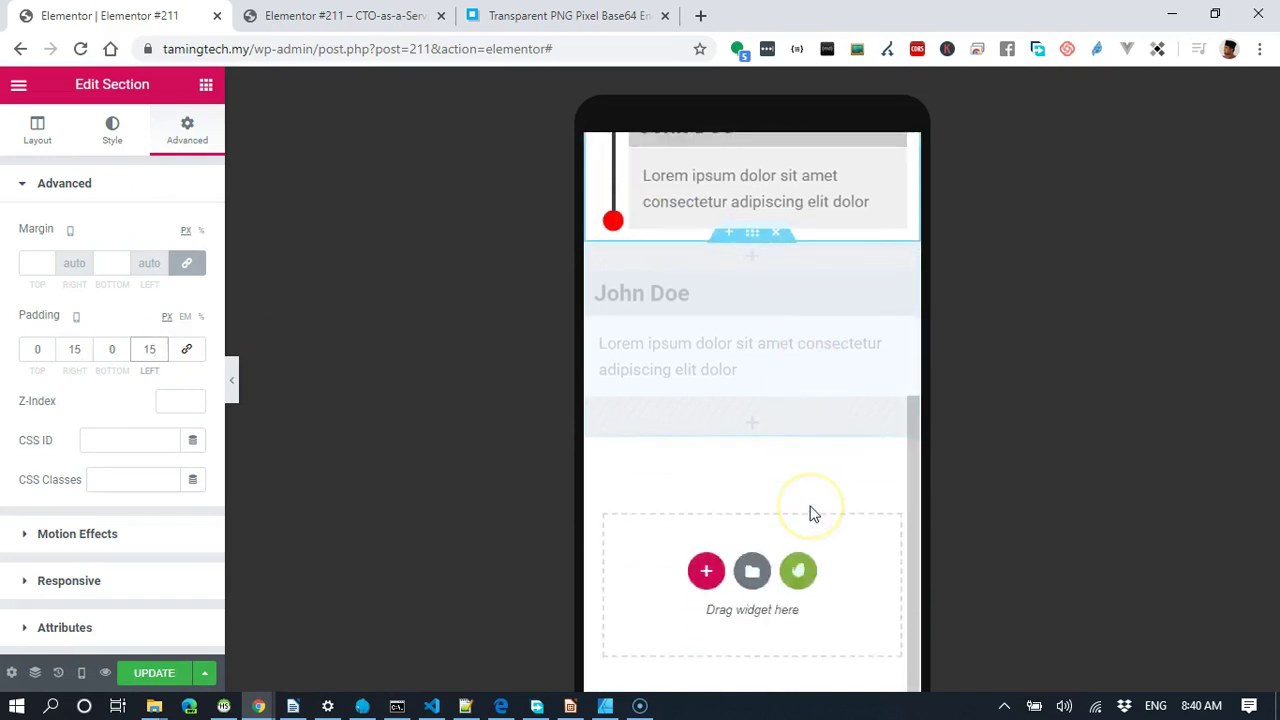
scroll(614, 486, up, 3)
click(155, 677)
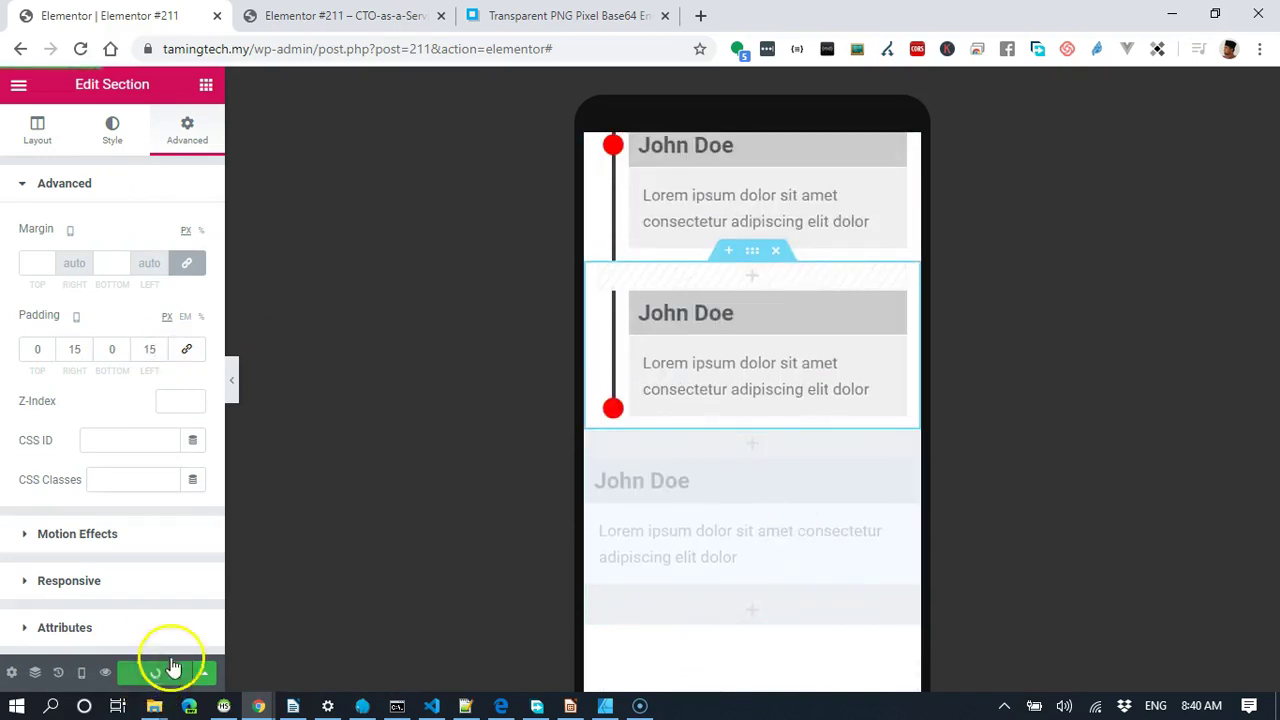
click(370, 15)
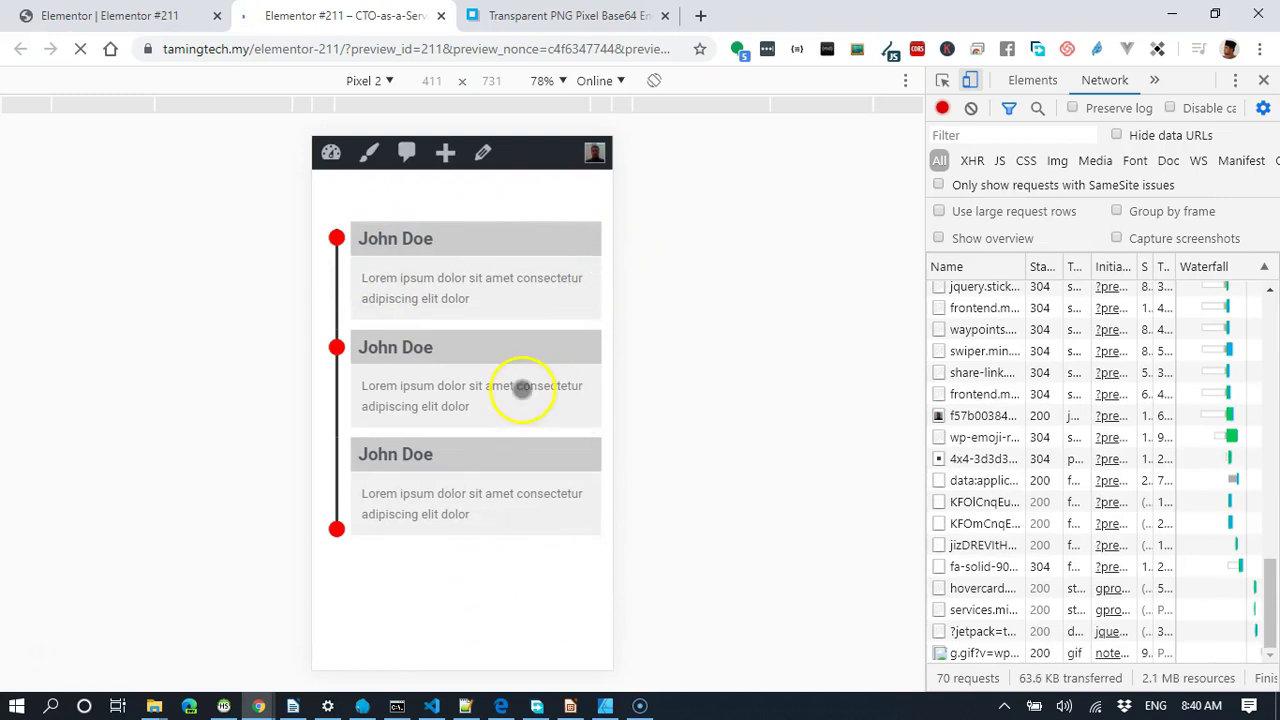
click(970, 80)
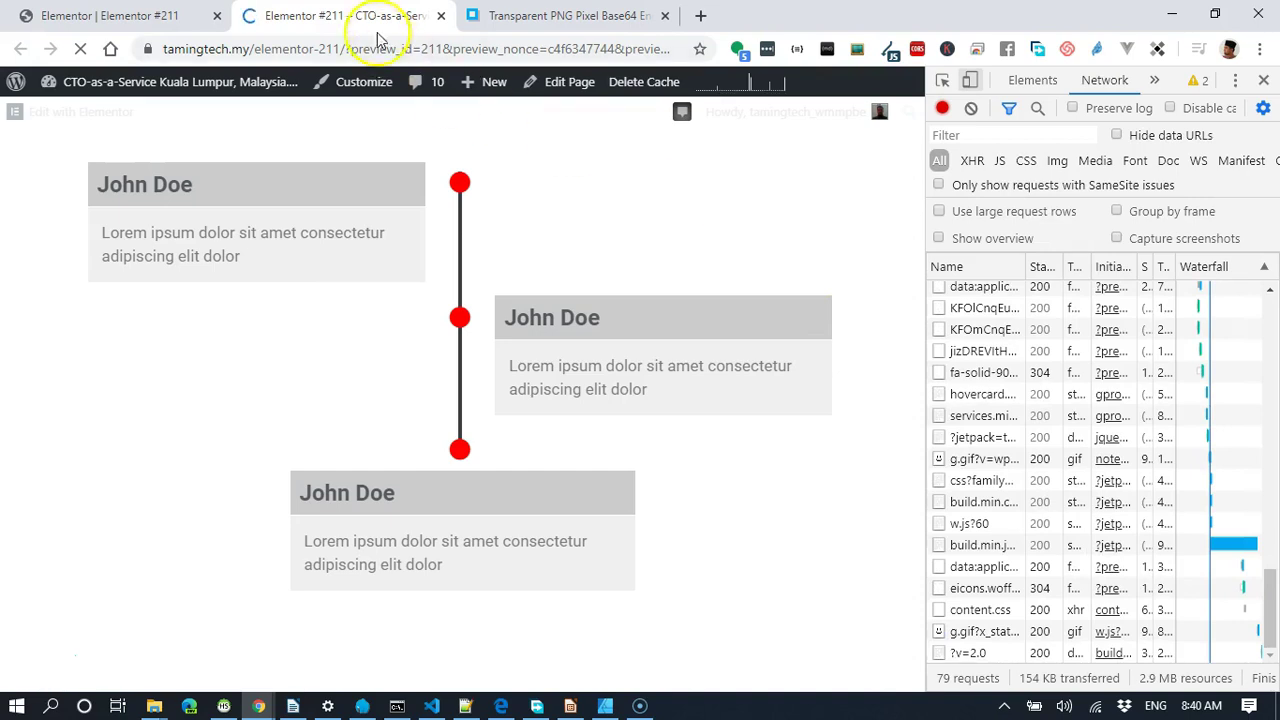
Return to the Elementor editor and switch its responsive mode from mobile to desktop.
click(110, 16)
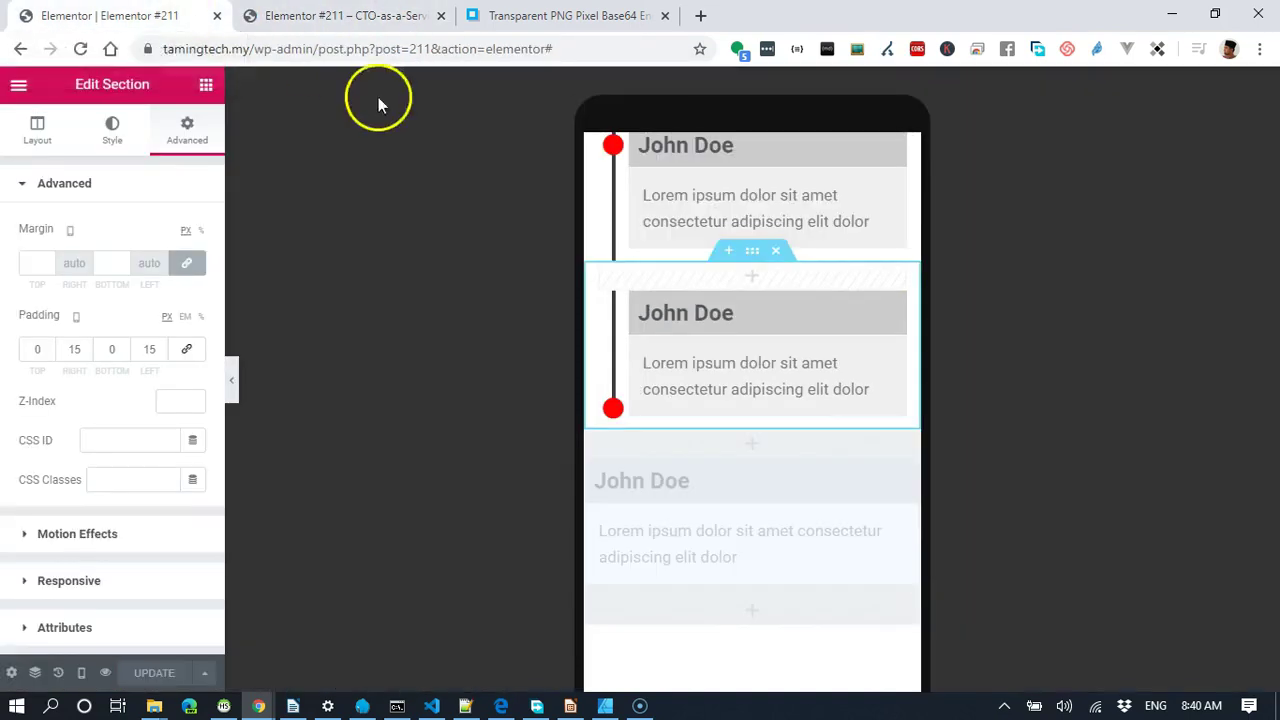
drag(794, 271, 610, 290)
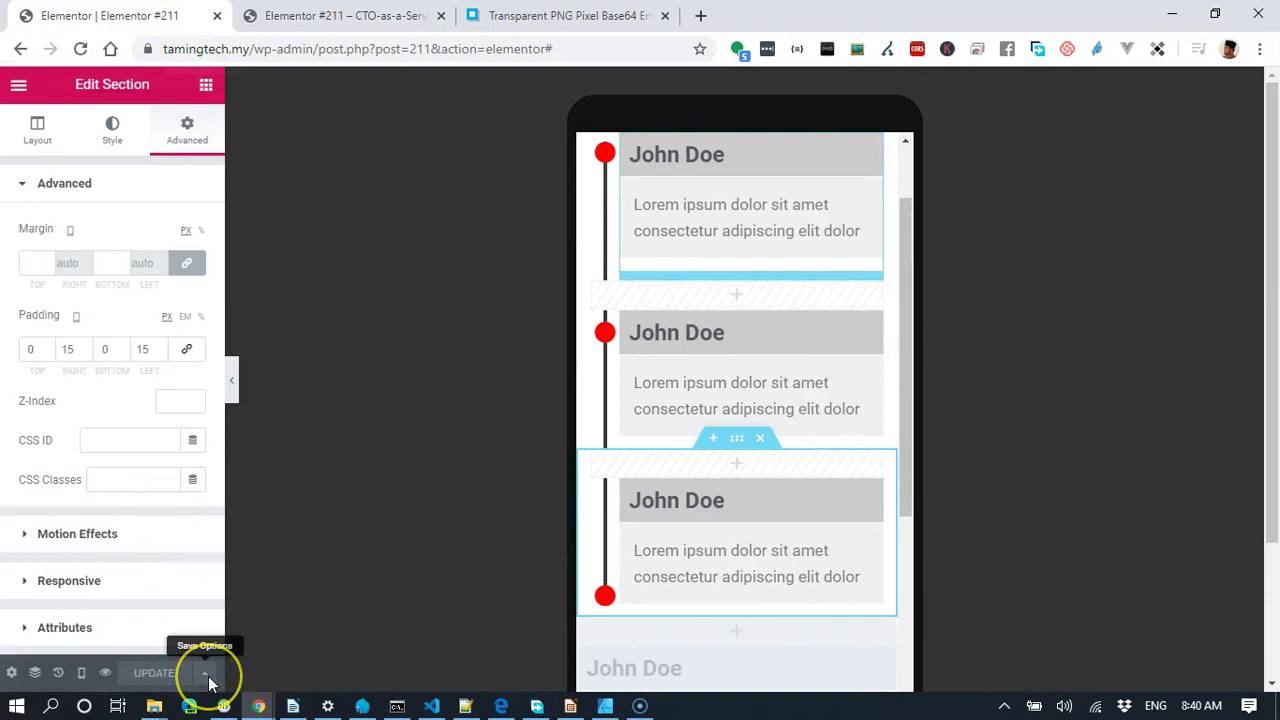
click(80, 674)
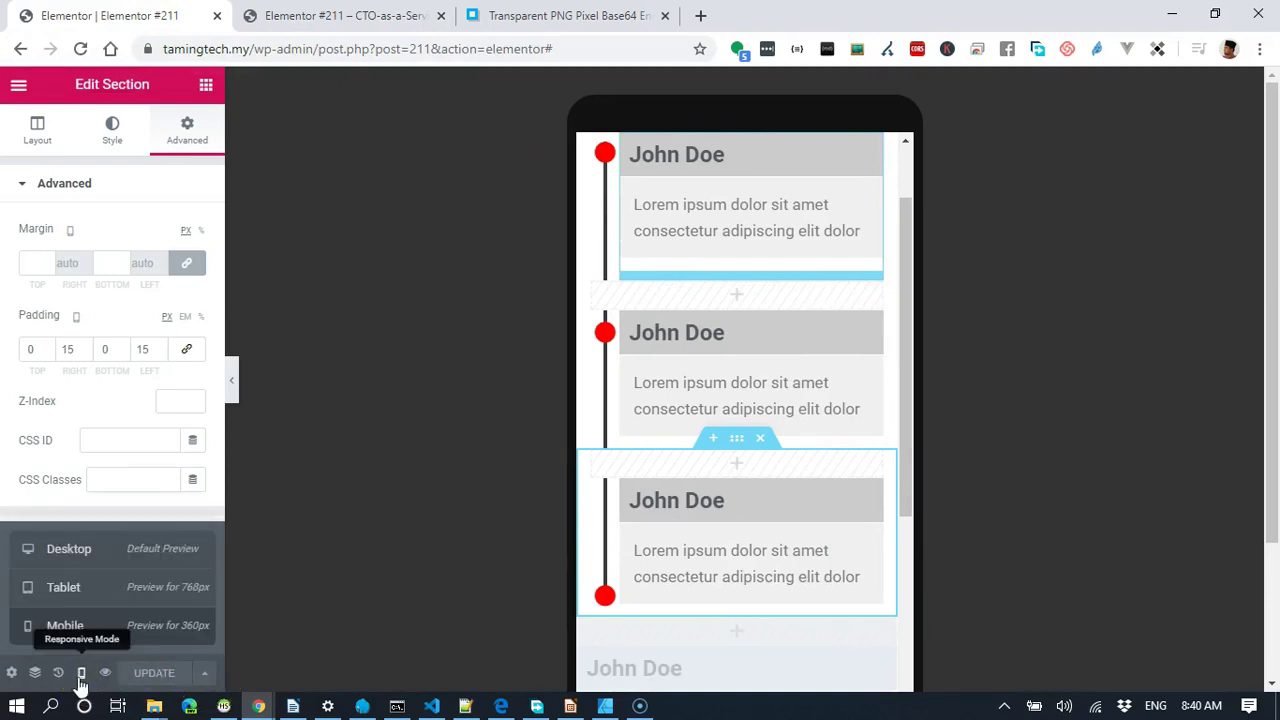
click(100, 558)
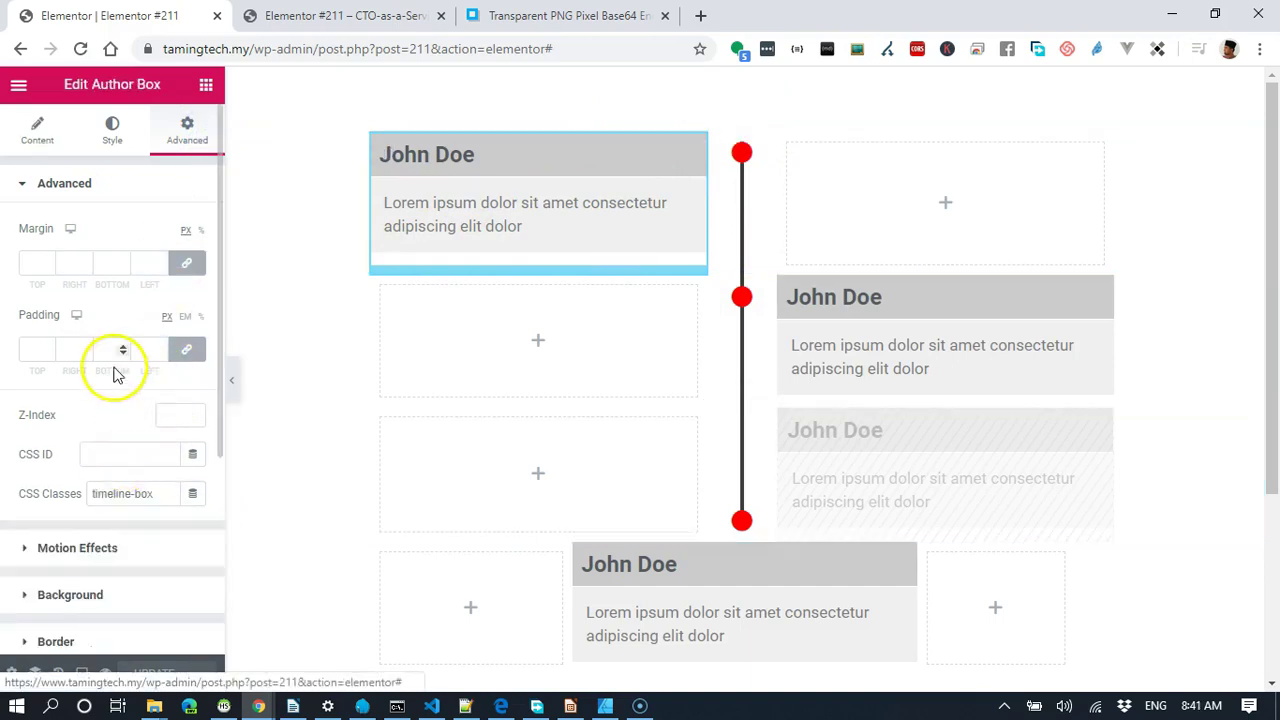
Set the entrance animation of the first row's author box to Slide In Left.
scroll(114, 374, down, 3)
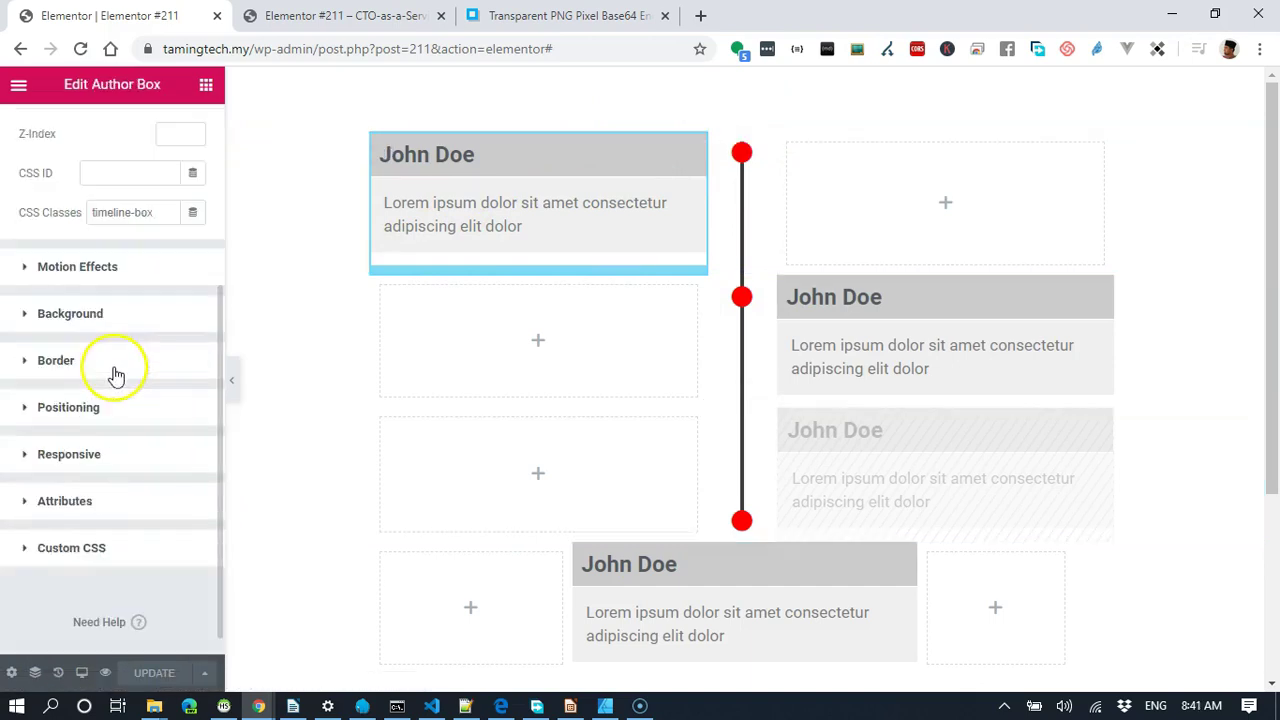
click(114, 267)
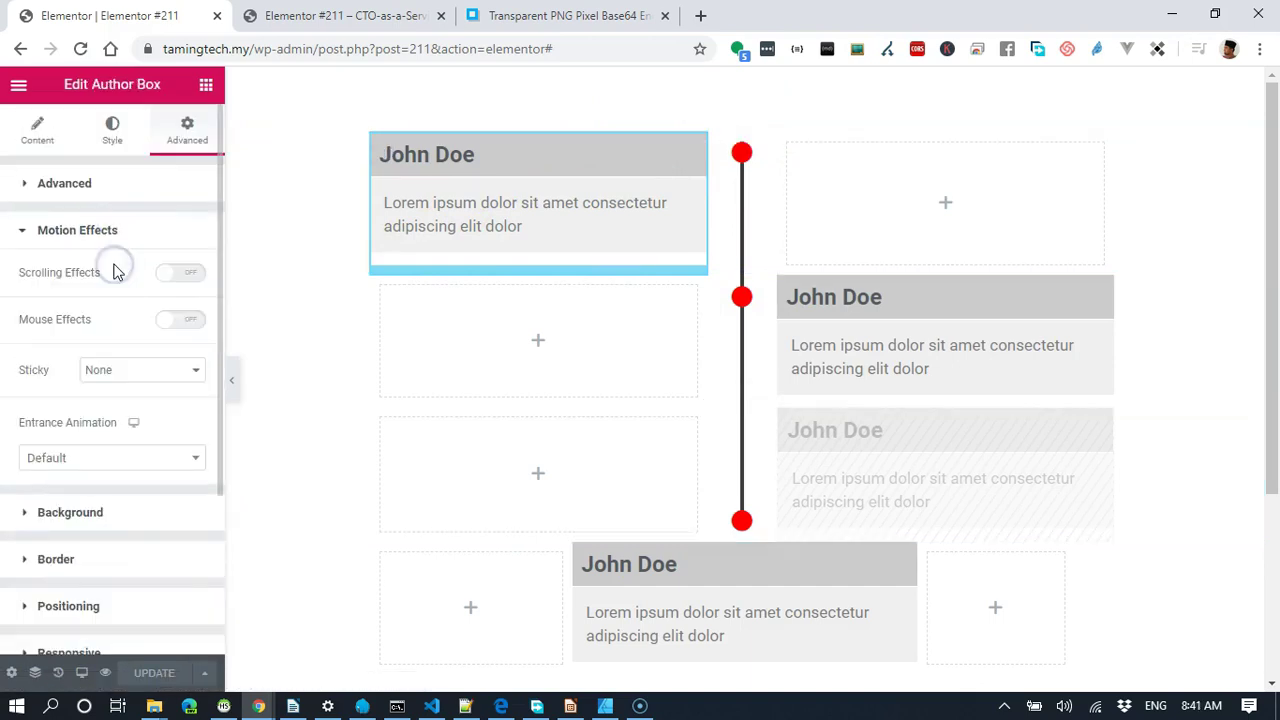
click(153, 457)
scroll(173, 390, down, 1)
scroll(140, 450, down, 5)
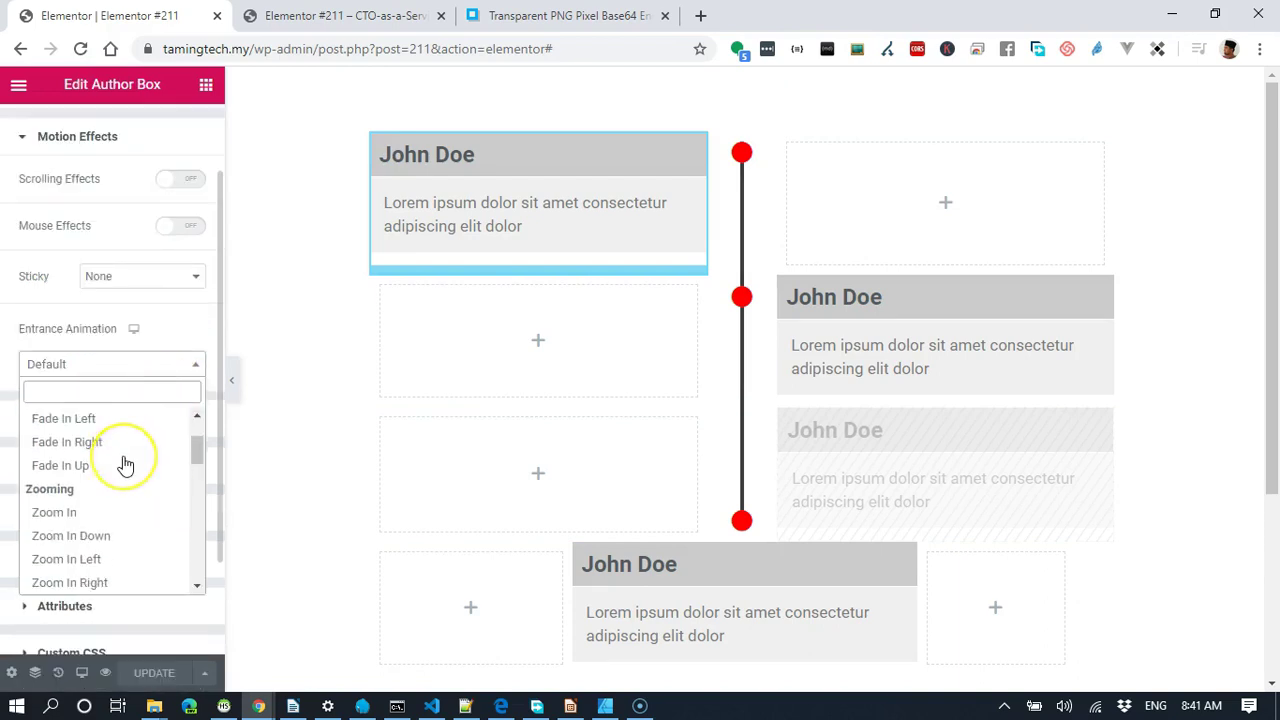
click(127, 442)
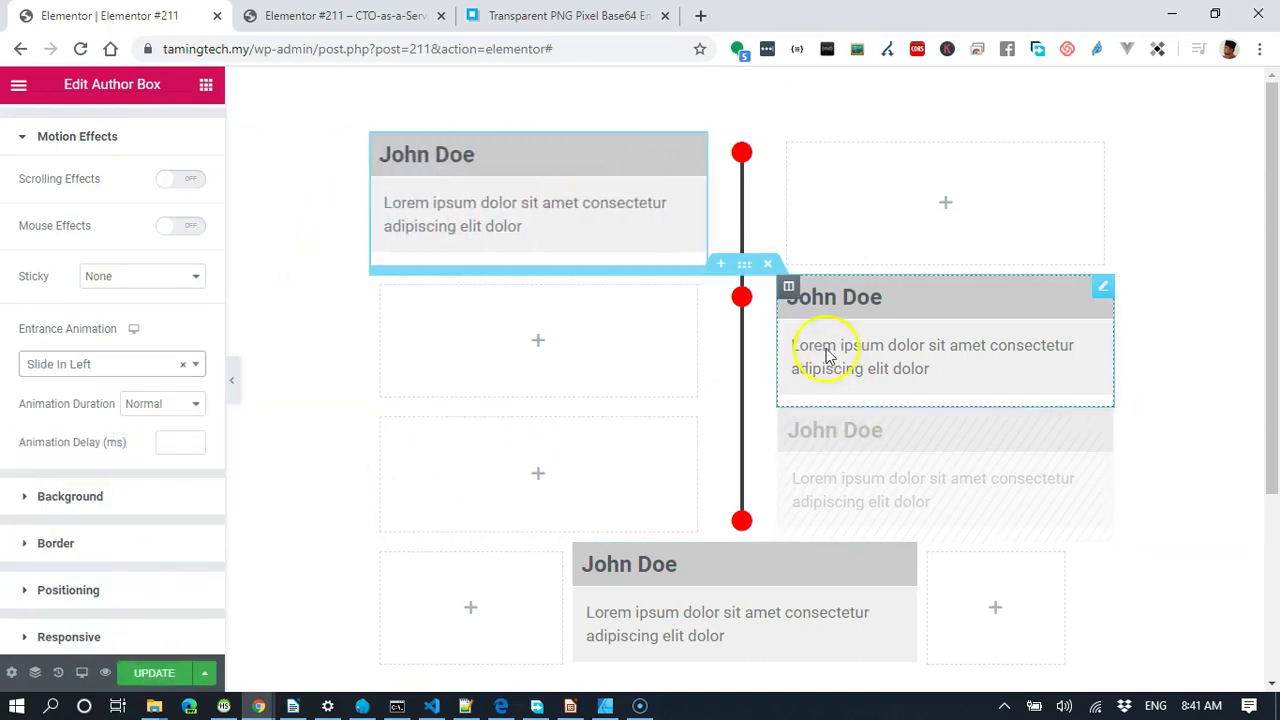
Set the entrance animation of the second row's author box to Slide In Right.
click(1105, 289)
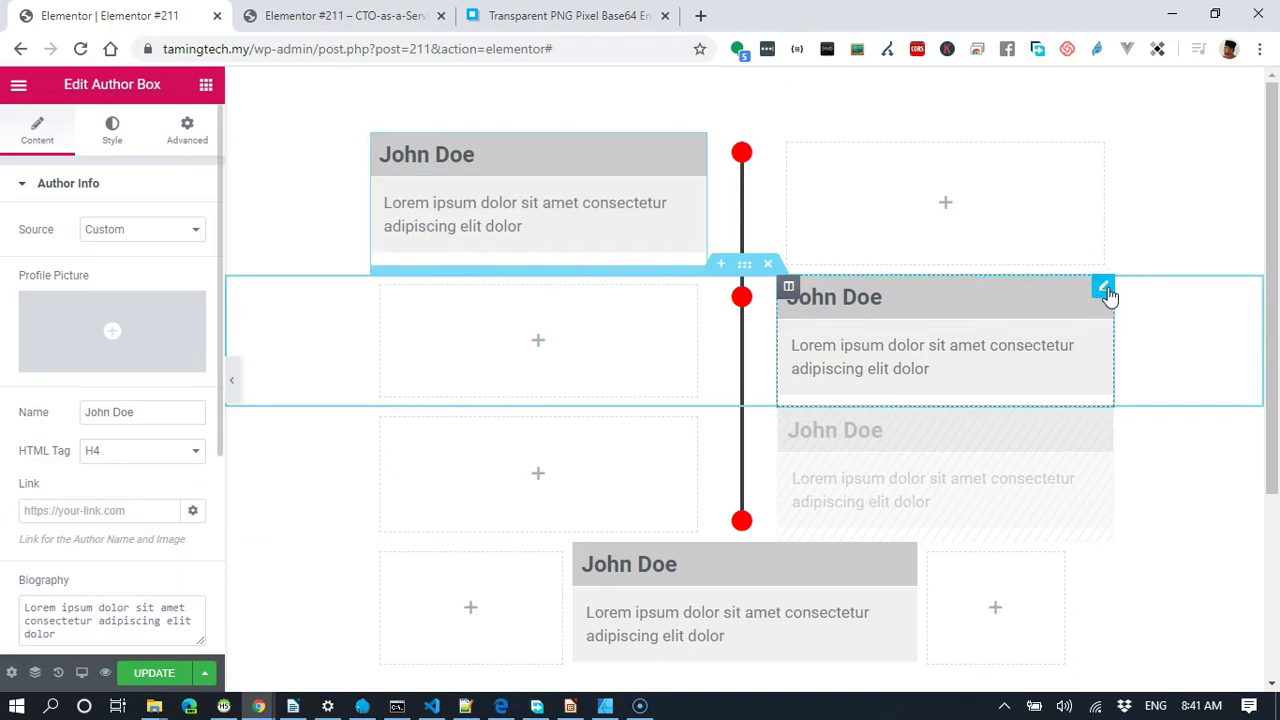
click(188, 132)
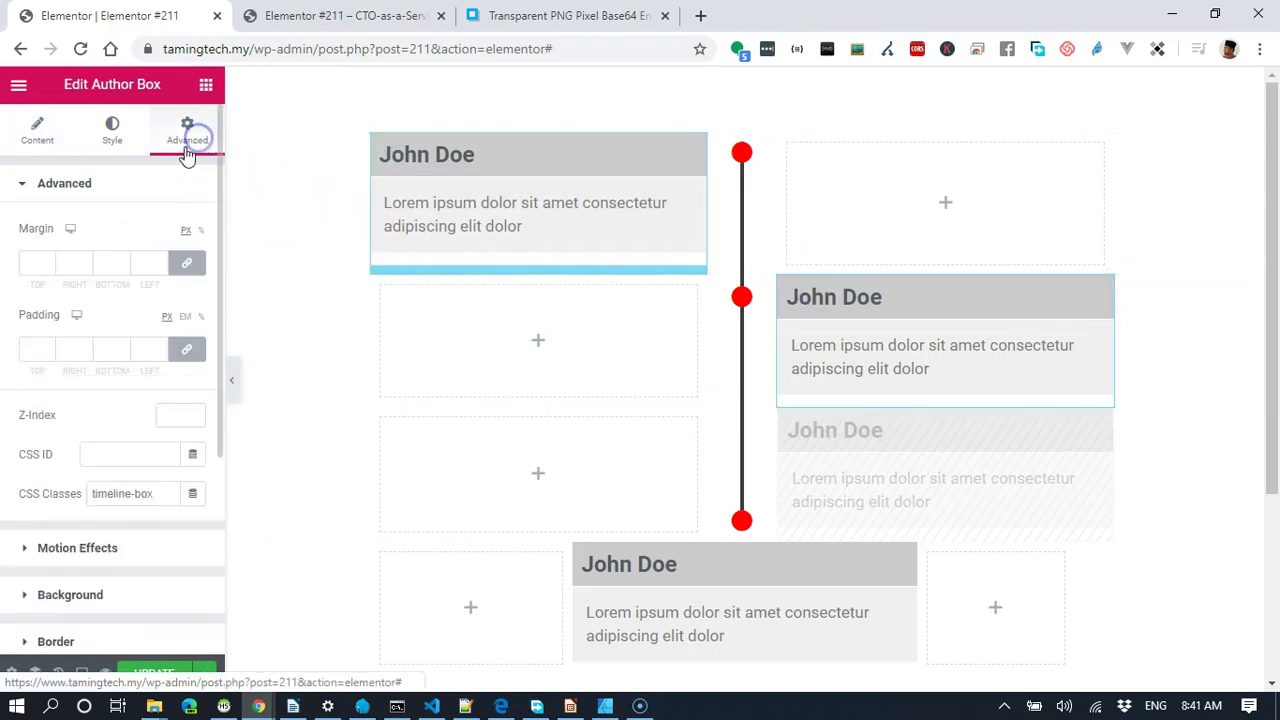
scroll(145, 445, down, 2)
click(125, 362)
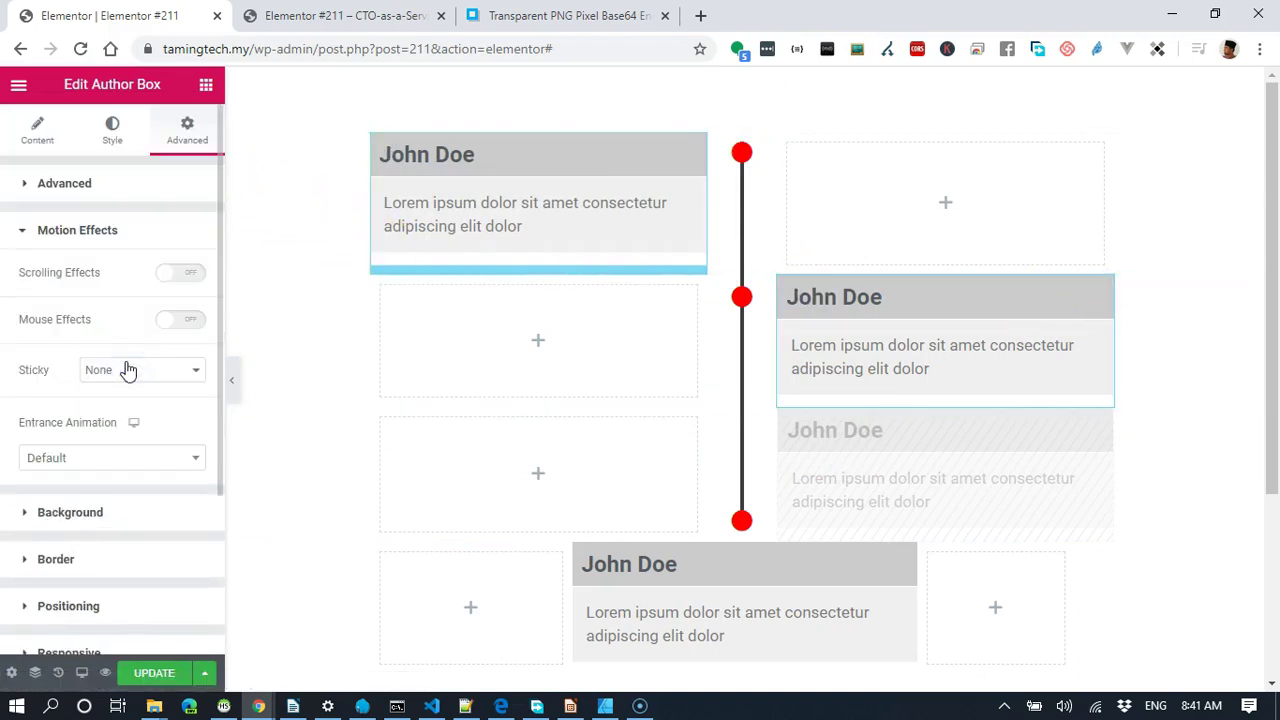
click(148, 457)
scroll(123, 535, down, 5)
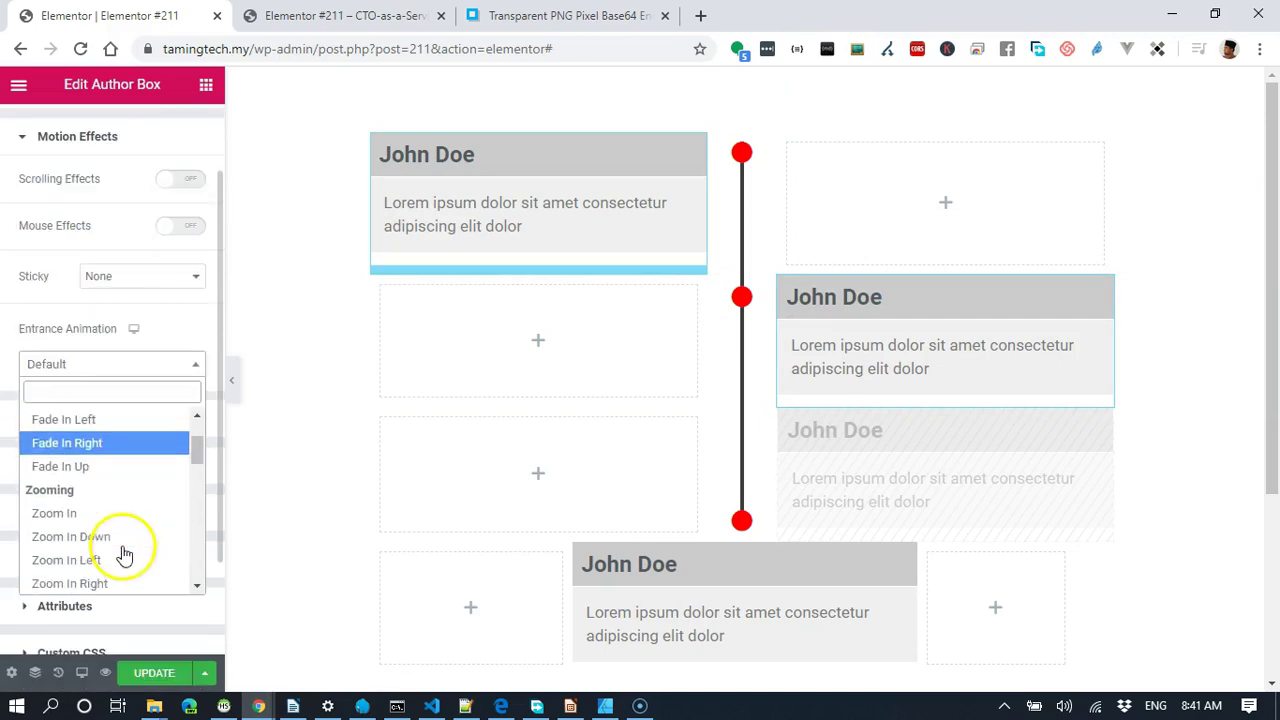
scroll(123, 523, up, 2)
scroll(123, 523, down, 3)
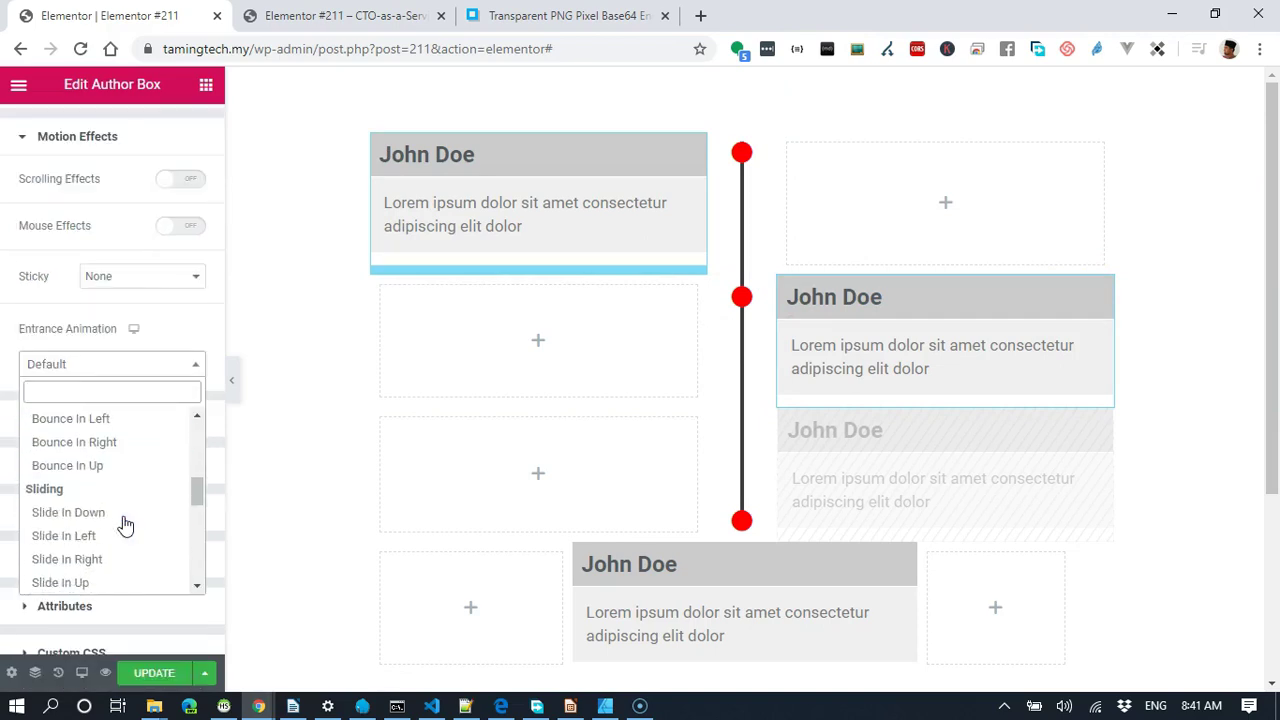
click(106, 559)
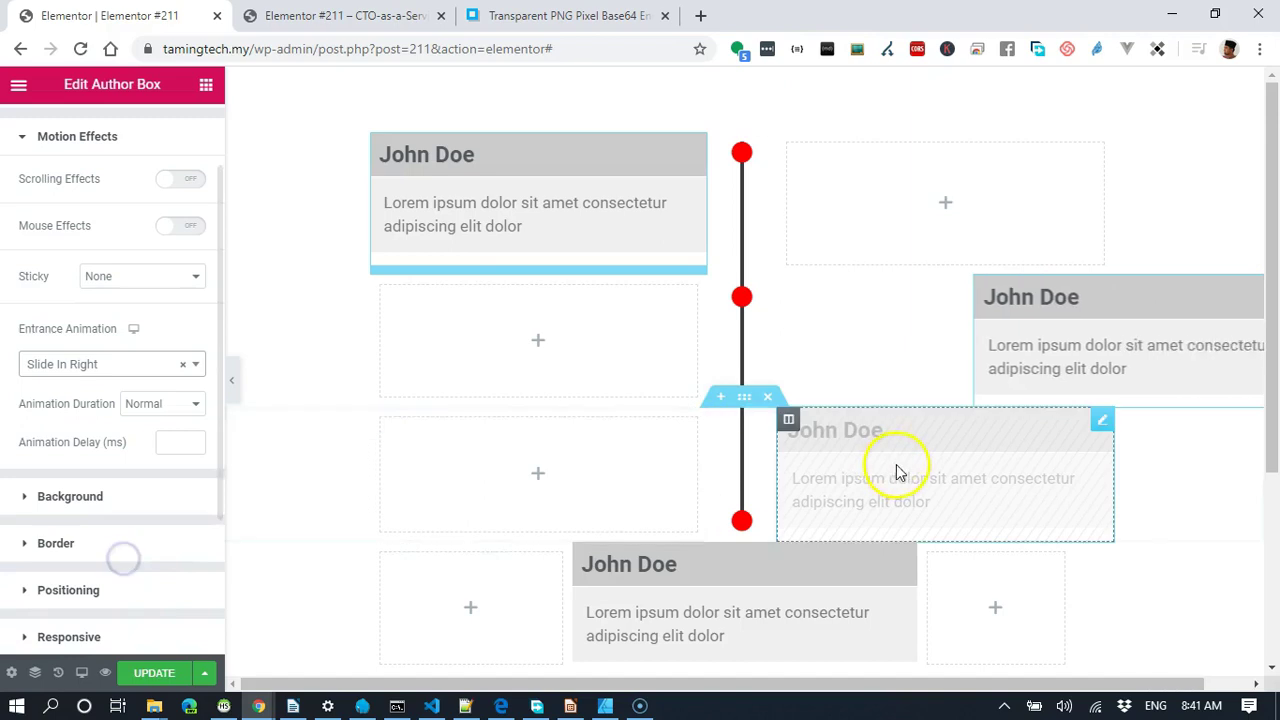
Set the entrance animation of the final centred author box to Slide In Up.
click(903, 563)
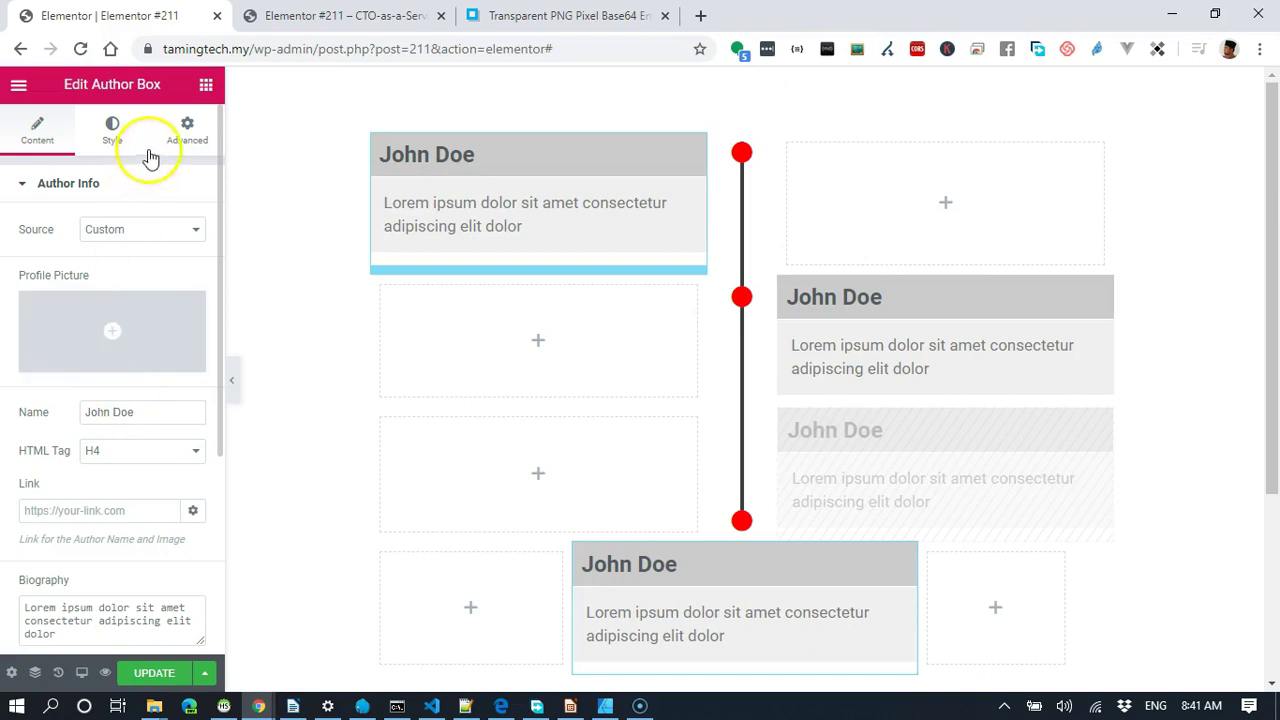
click(176, 133)
scroll(190, 345, down, 3)
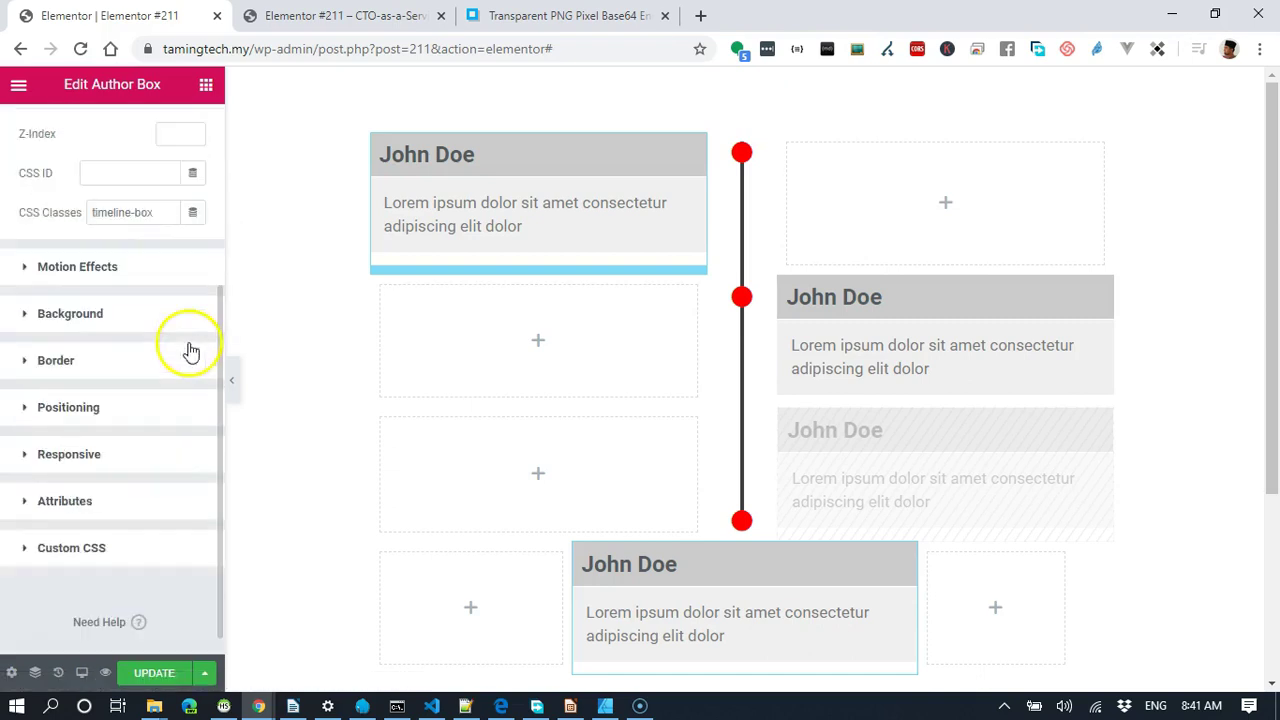
click(160, 277)
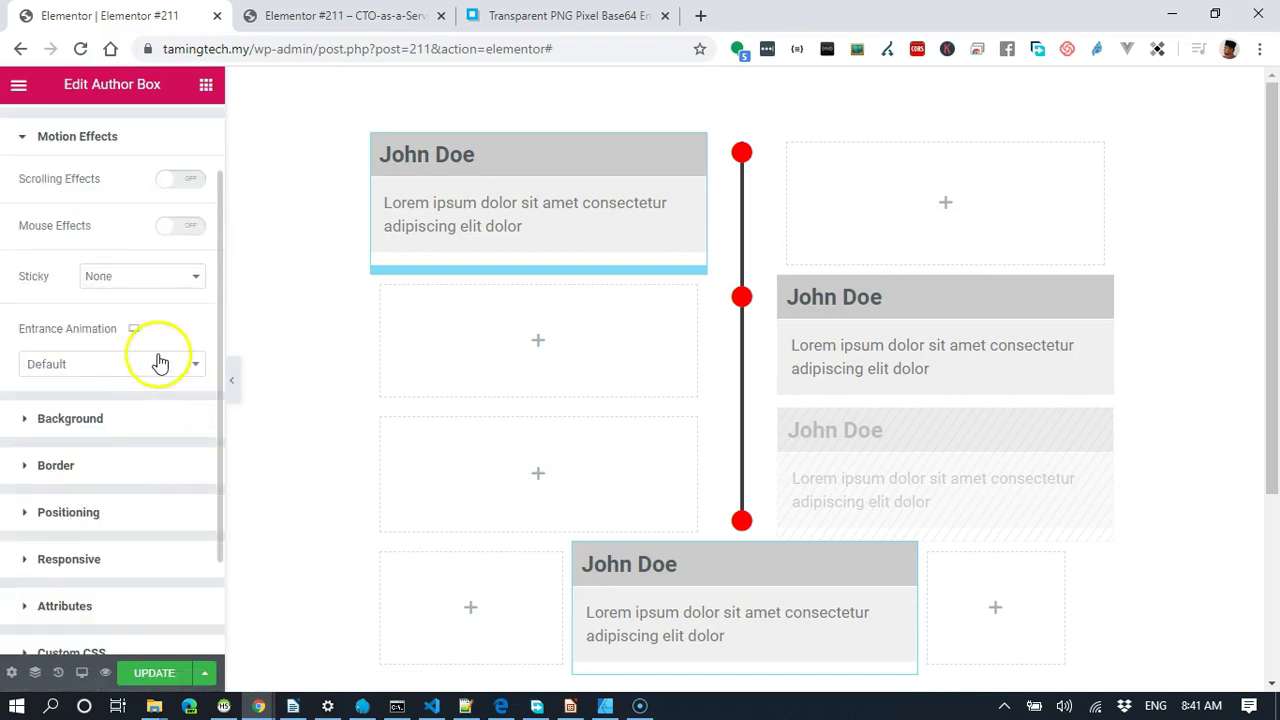
click(160, 362)
scroll(129, 515, down, 5)
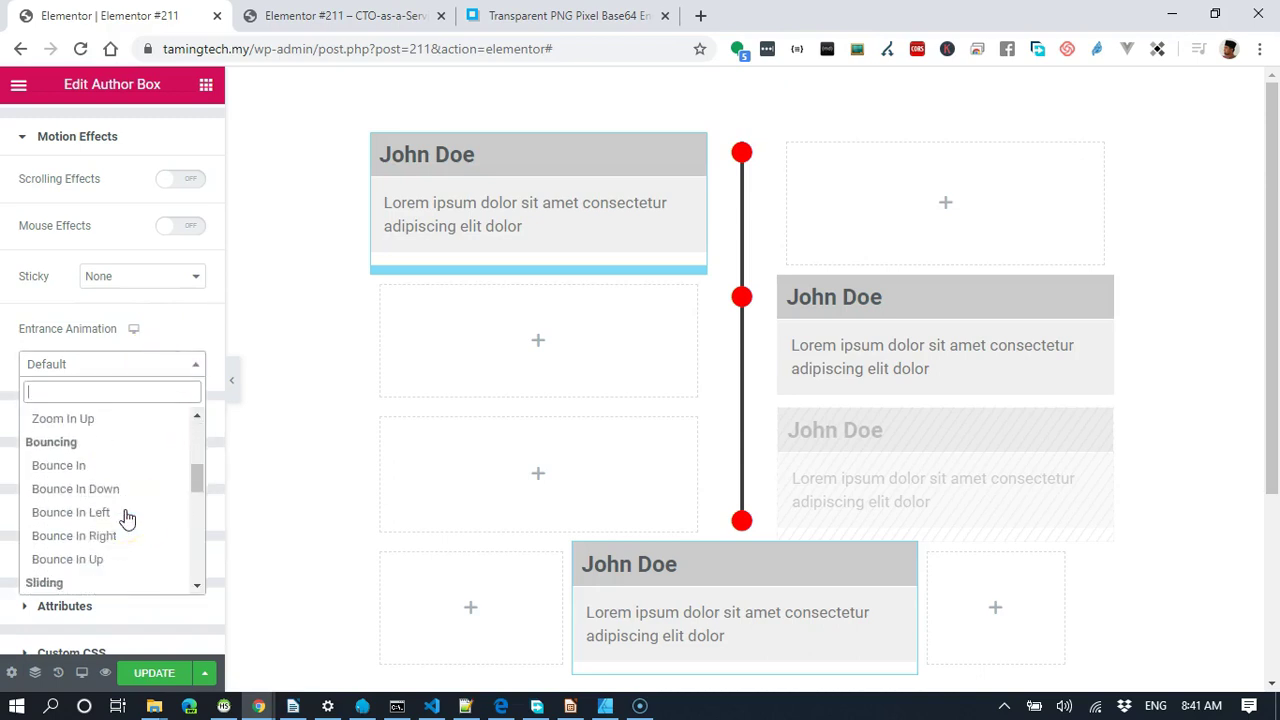
scroll(127, 517, down, 2)
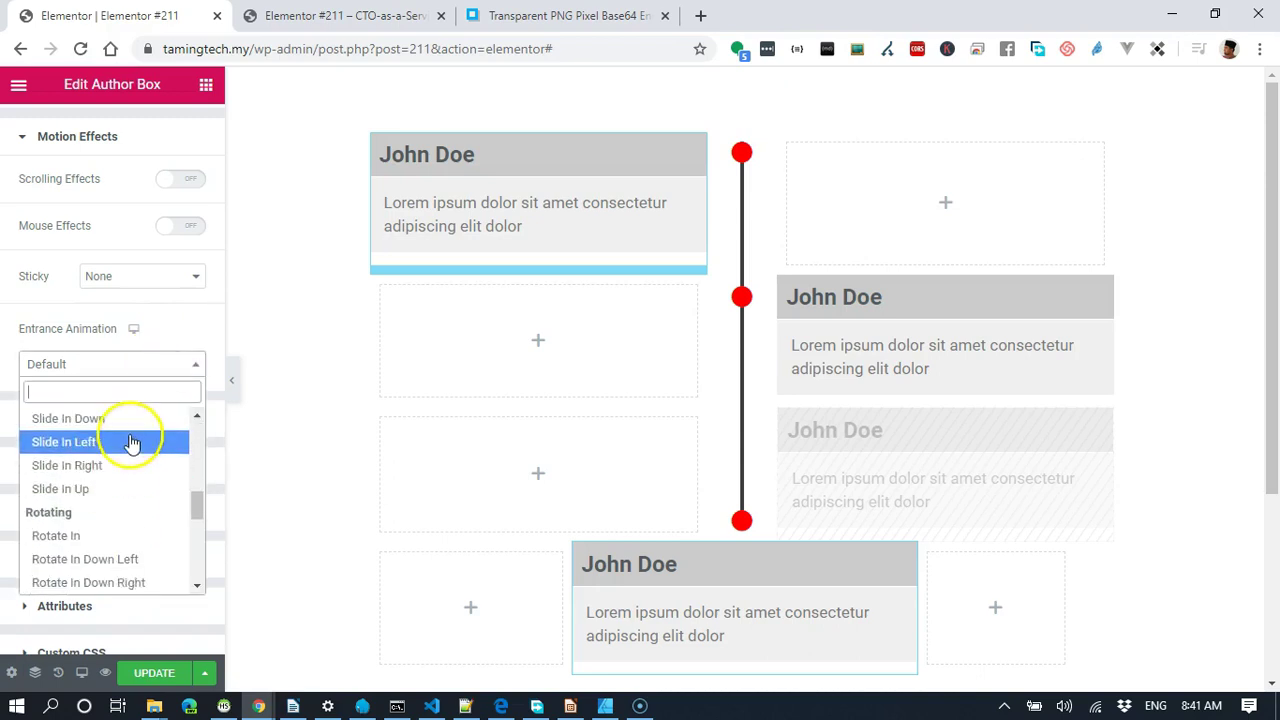
click(80, 488)
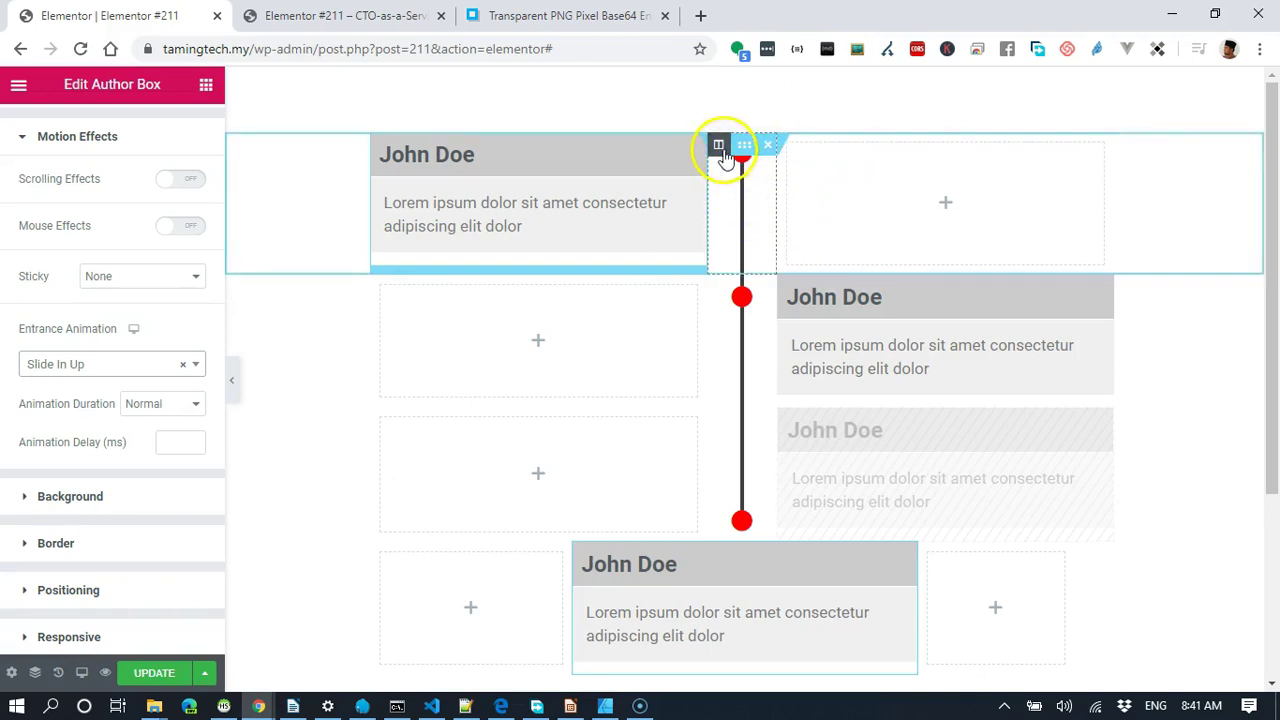
Set the entrance animation of the first row's middle column, which holds the dot and line, to Fade In Down.
click(719, 147)
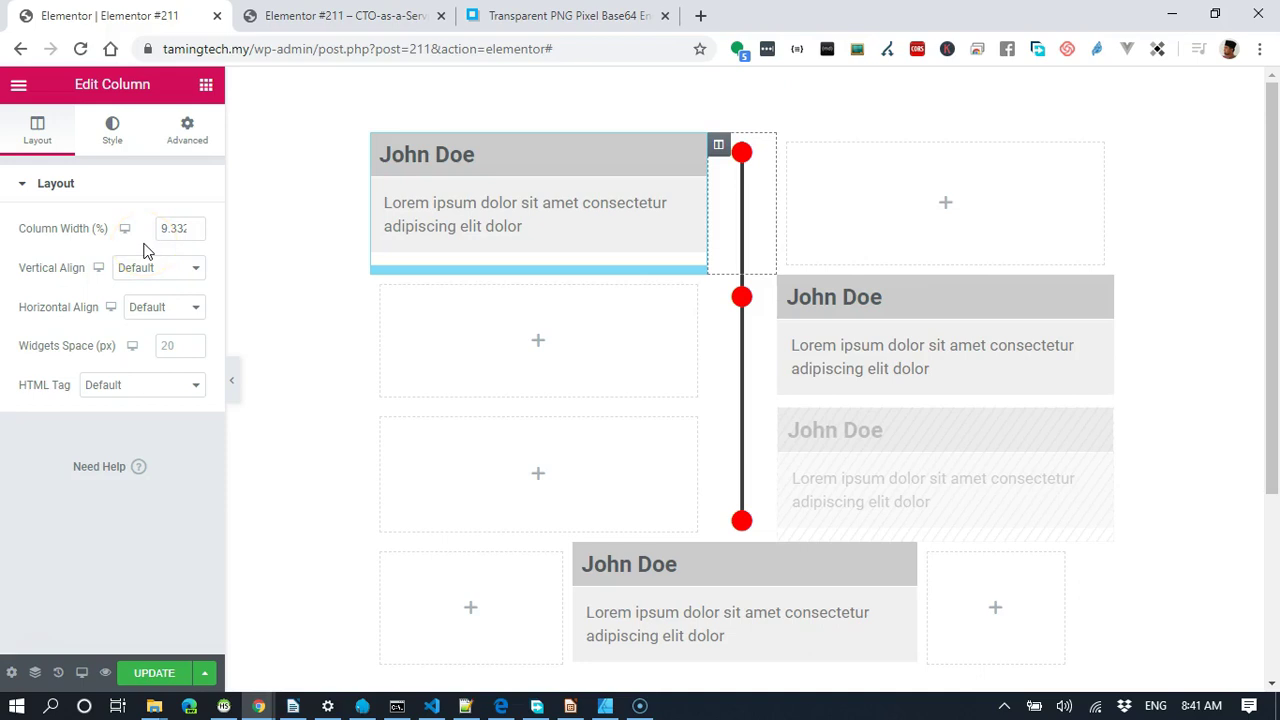
click(192, 126)
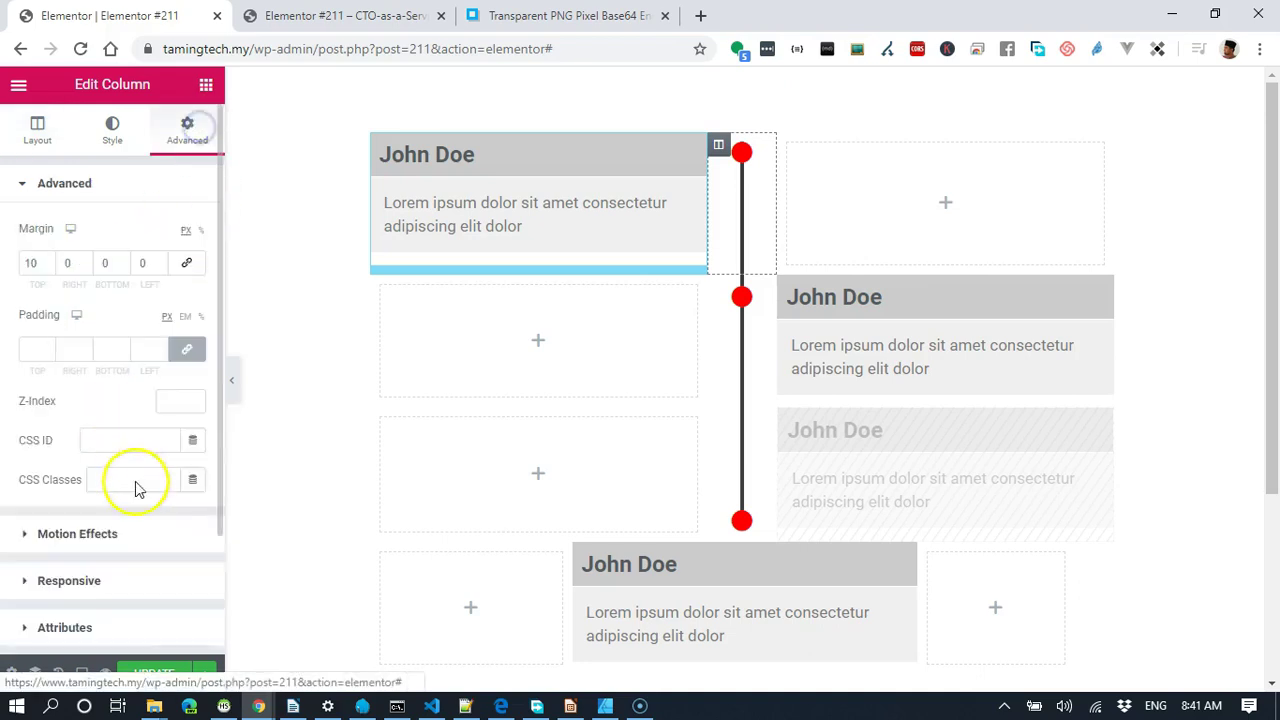
scroll(180, 520, down, 3)
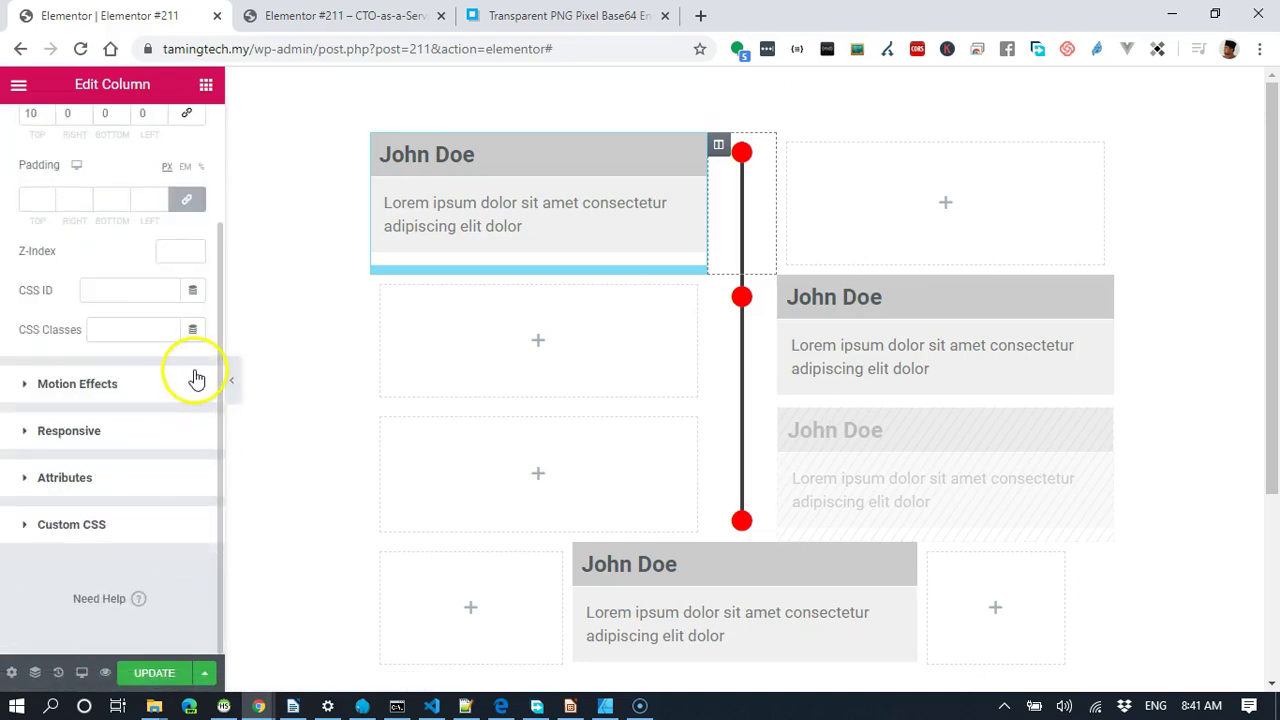
click(195, 384)
click(187, 389)
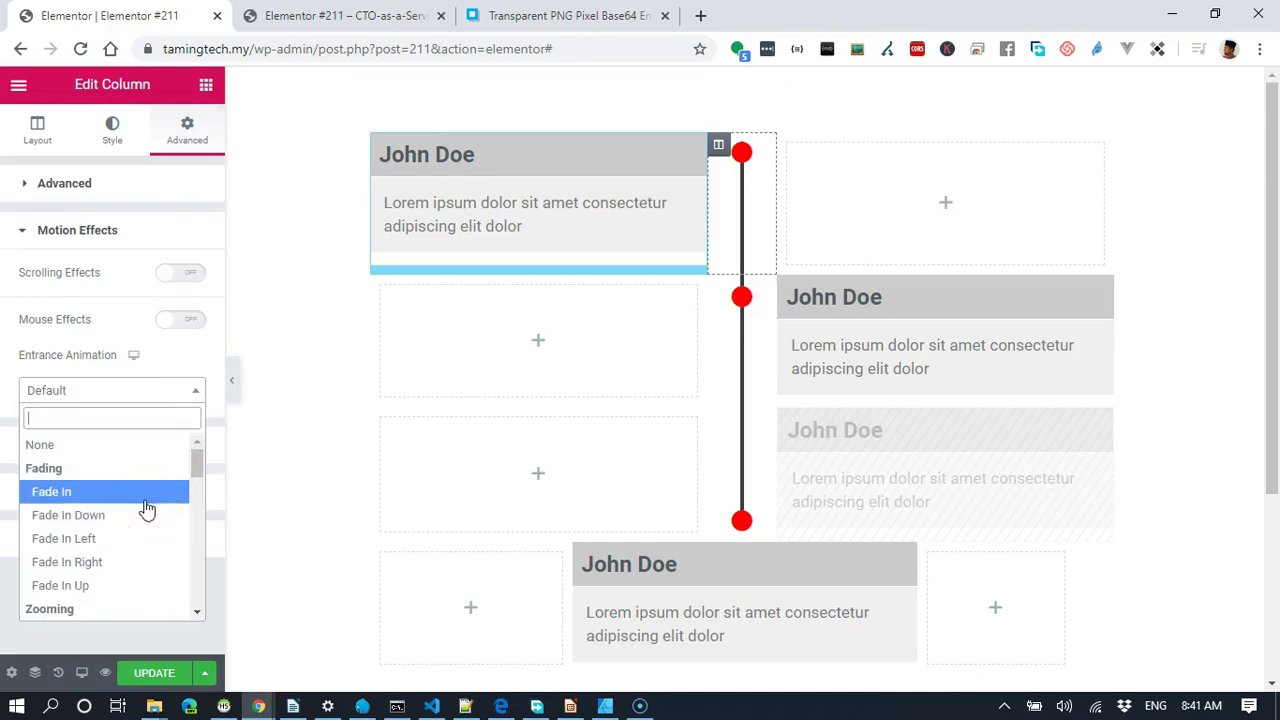
click(90, 515)
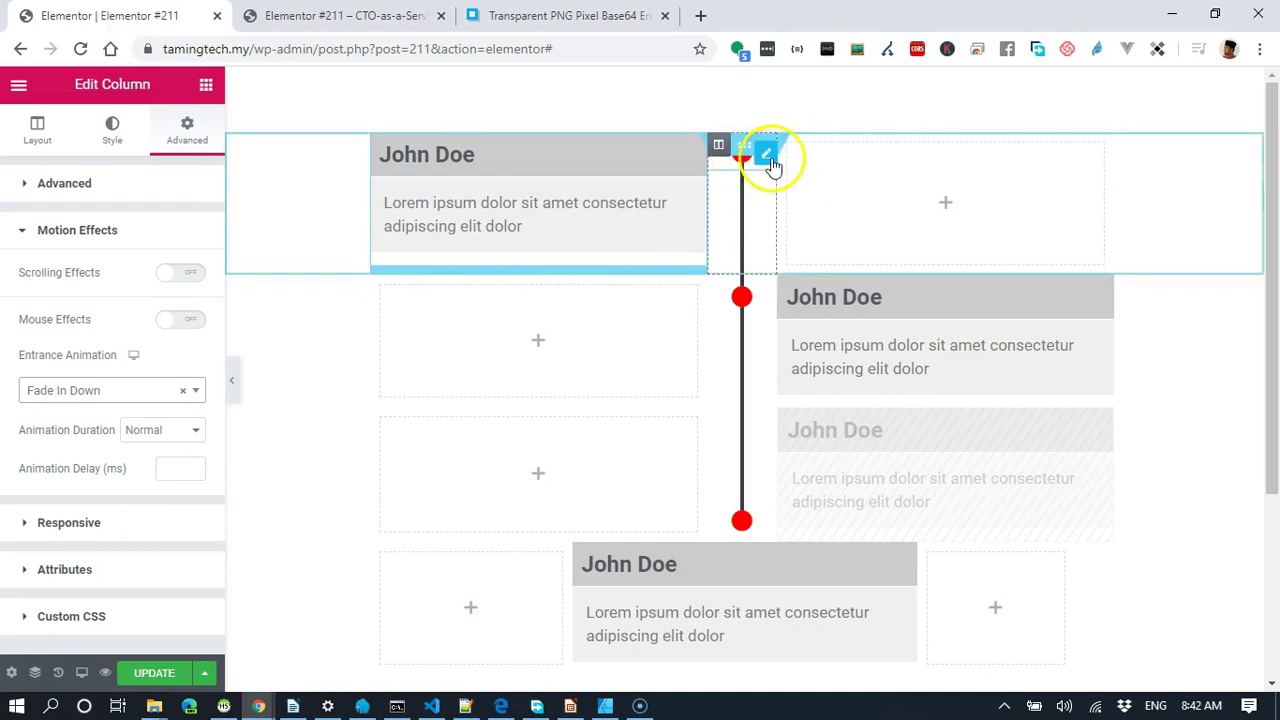
Give the first row's red dot icon a Zoom In entrance animation with a delay of 300 ms.
click(767, 157)
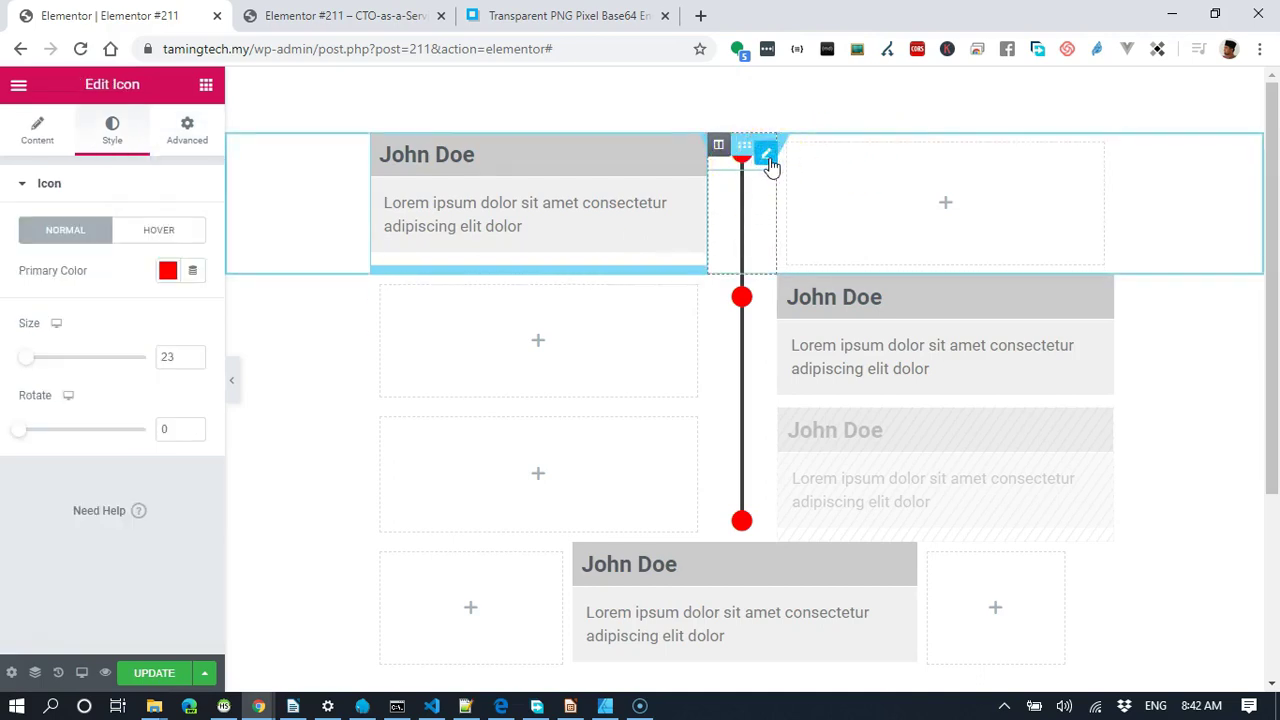
click(195, 140)
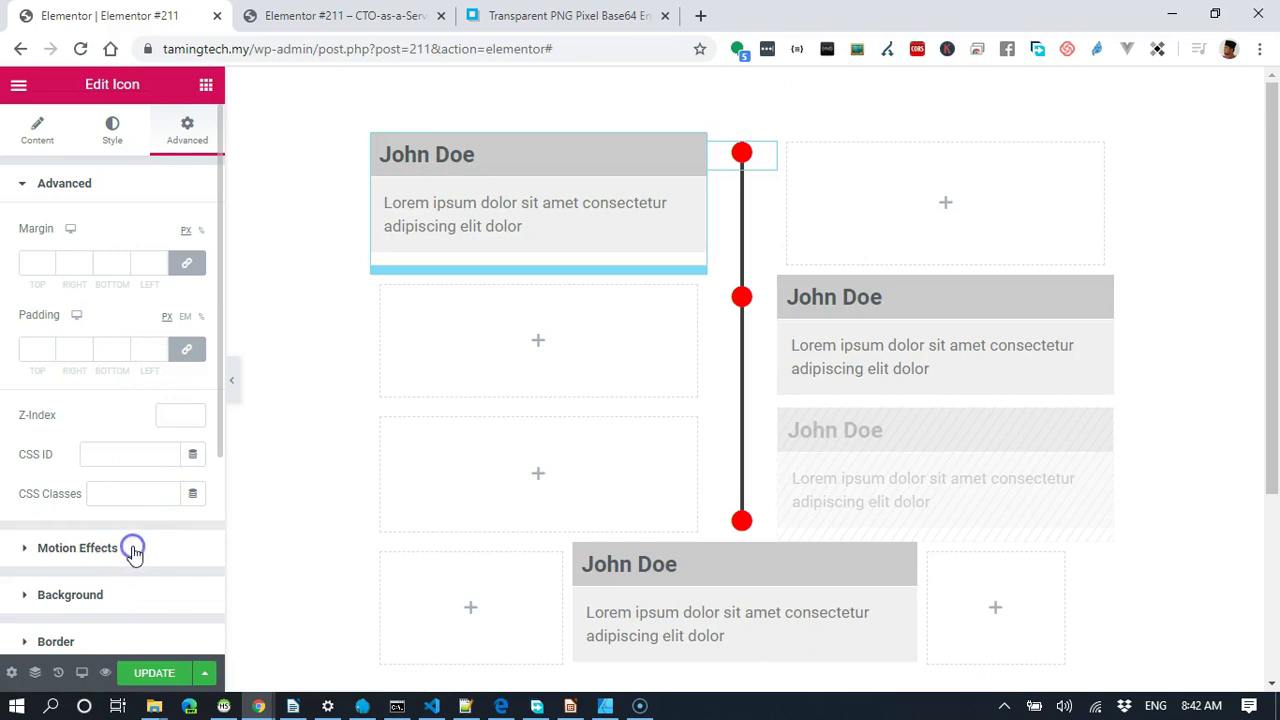
click(100, 548)
scroll(180, 410, down, 1)
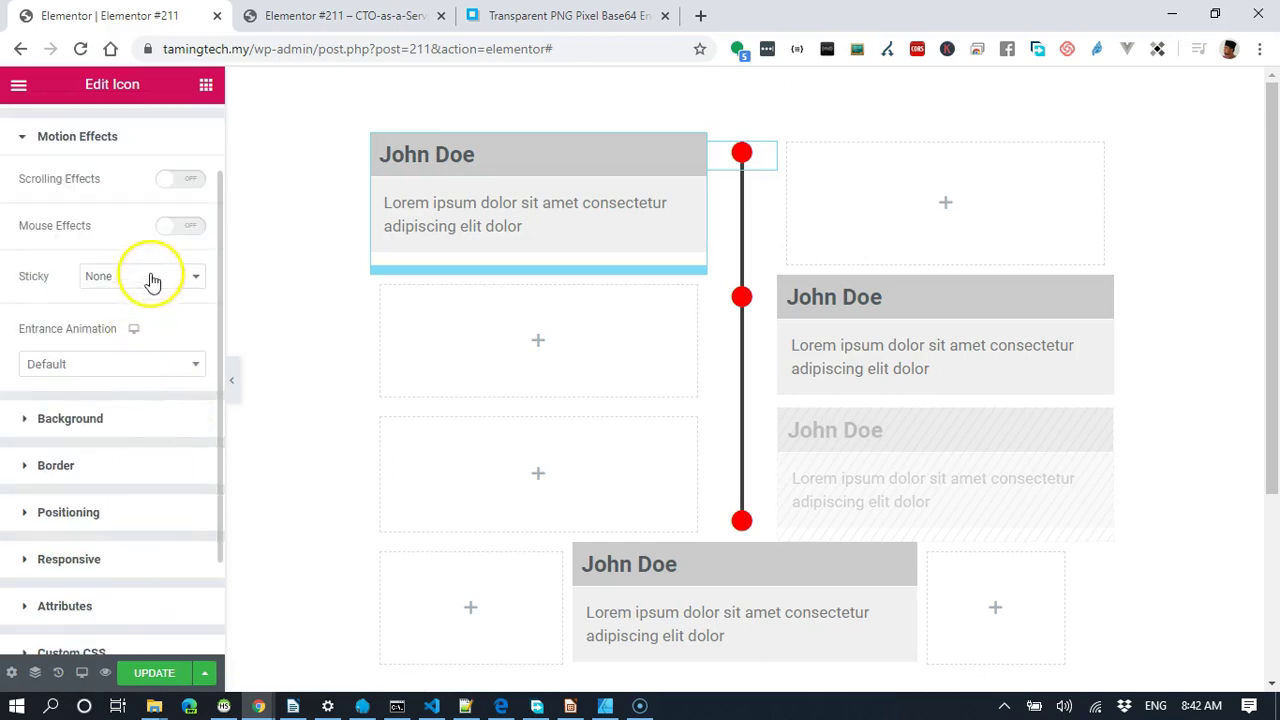
click(148, 372)
scroll(108, 472, down, 3)
click(110, 420)
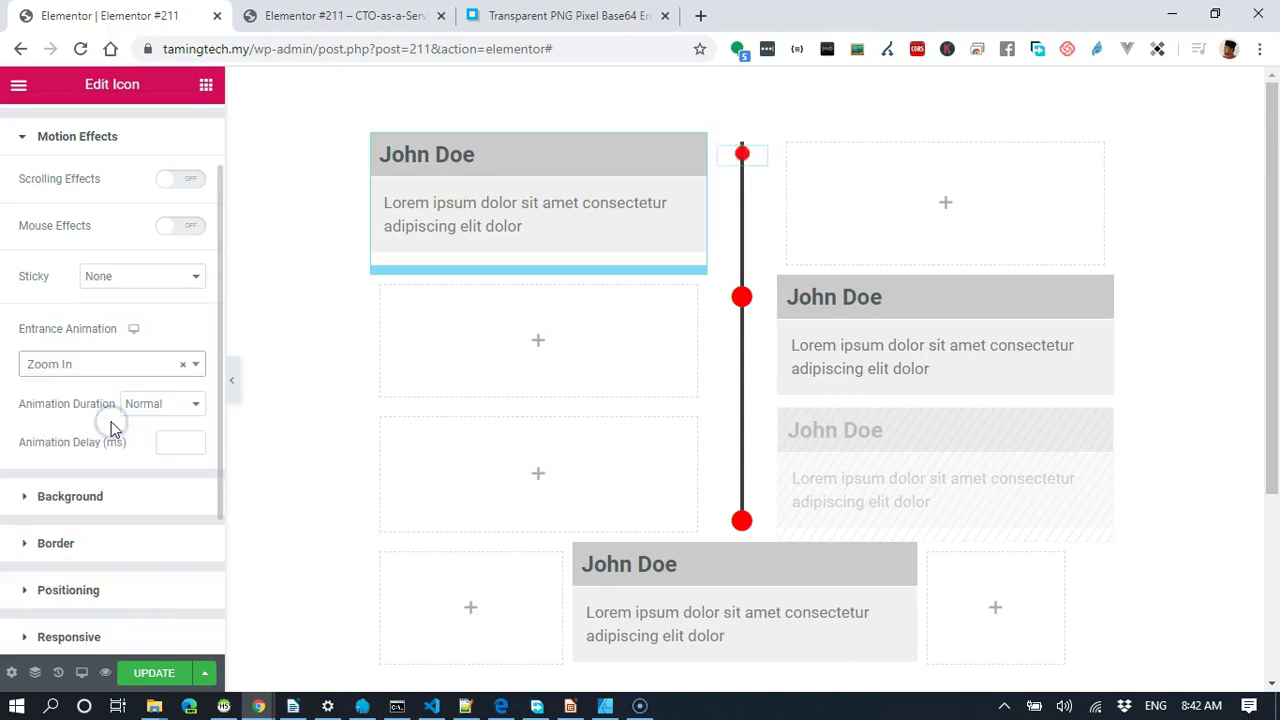
click(179, 444)
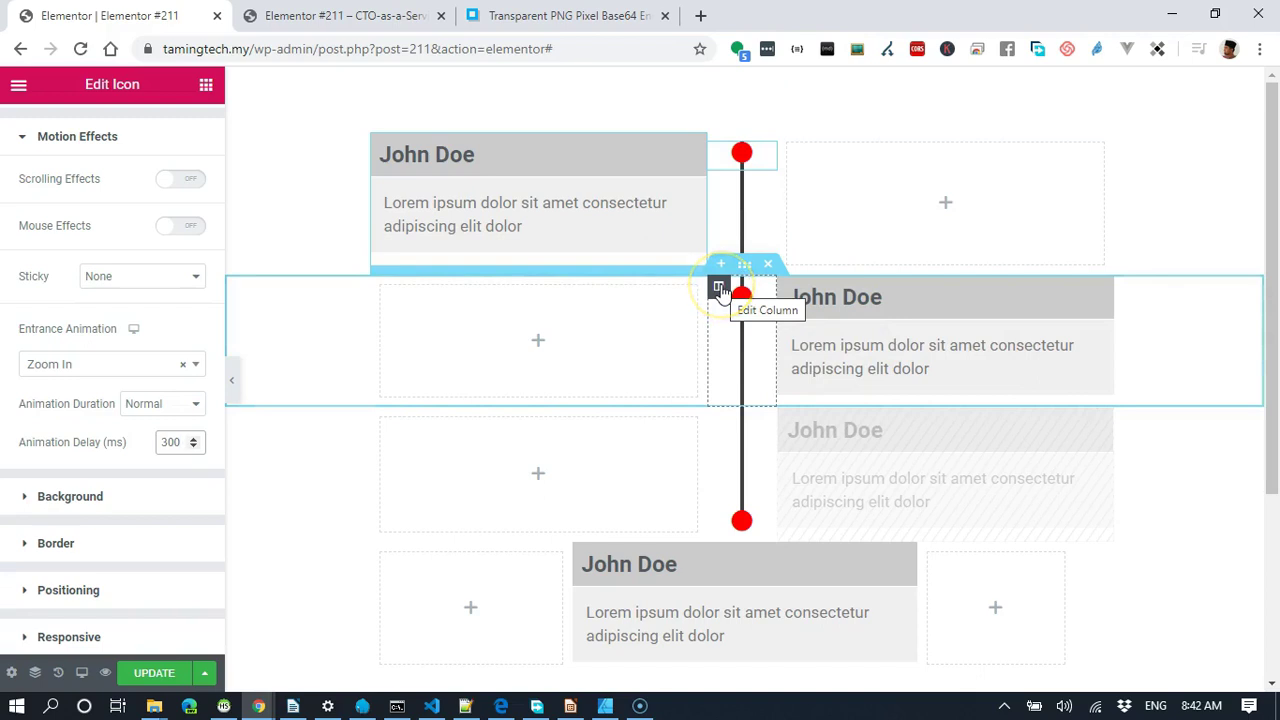
Set the entrance animation of the second row's middle column to Slide In Down.
click(720, 290)
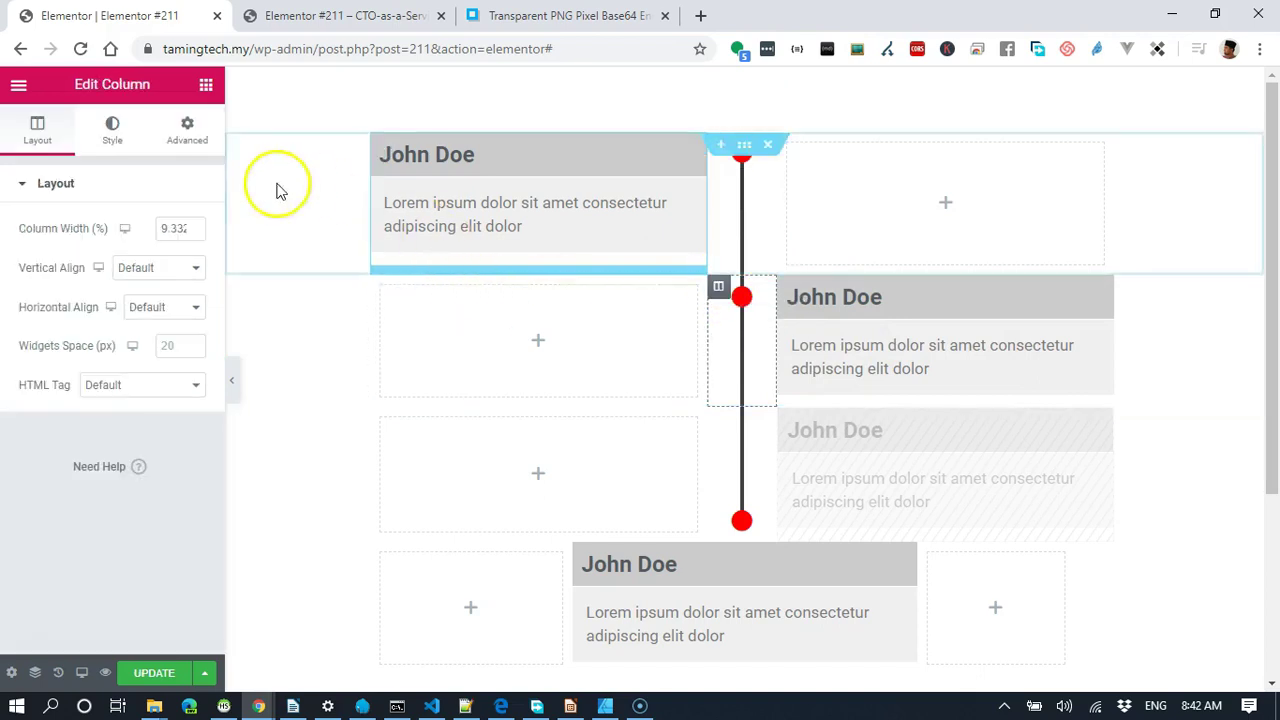
click(180, 135)
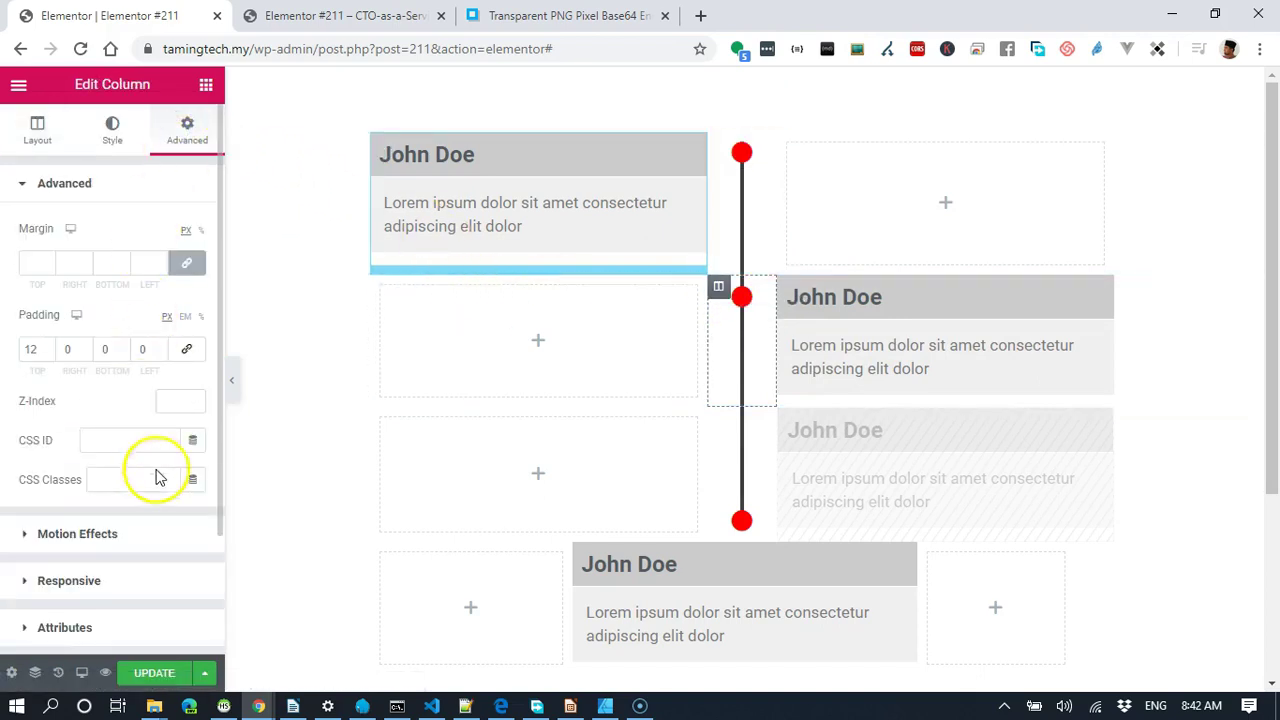
click(157, 537)
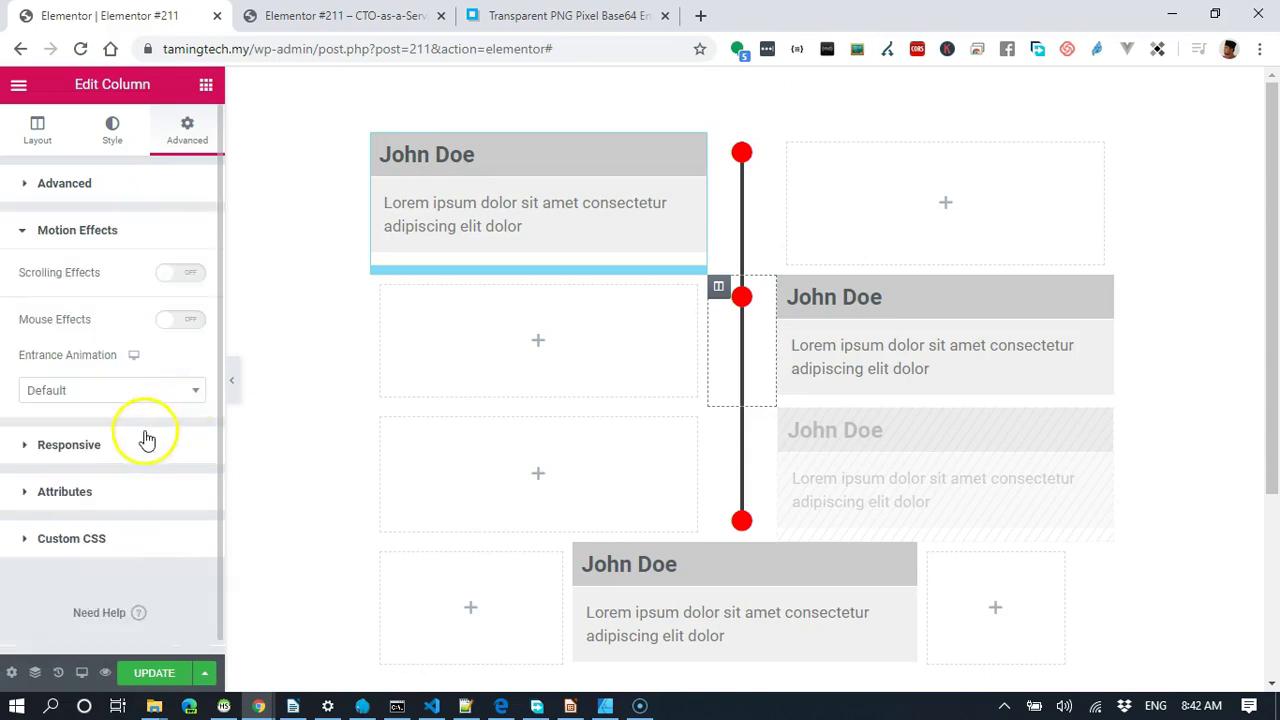
click(134, 391)
scroll(125, 540, down, 5)
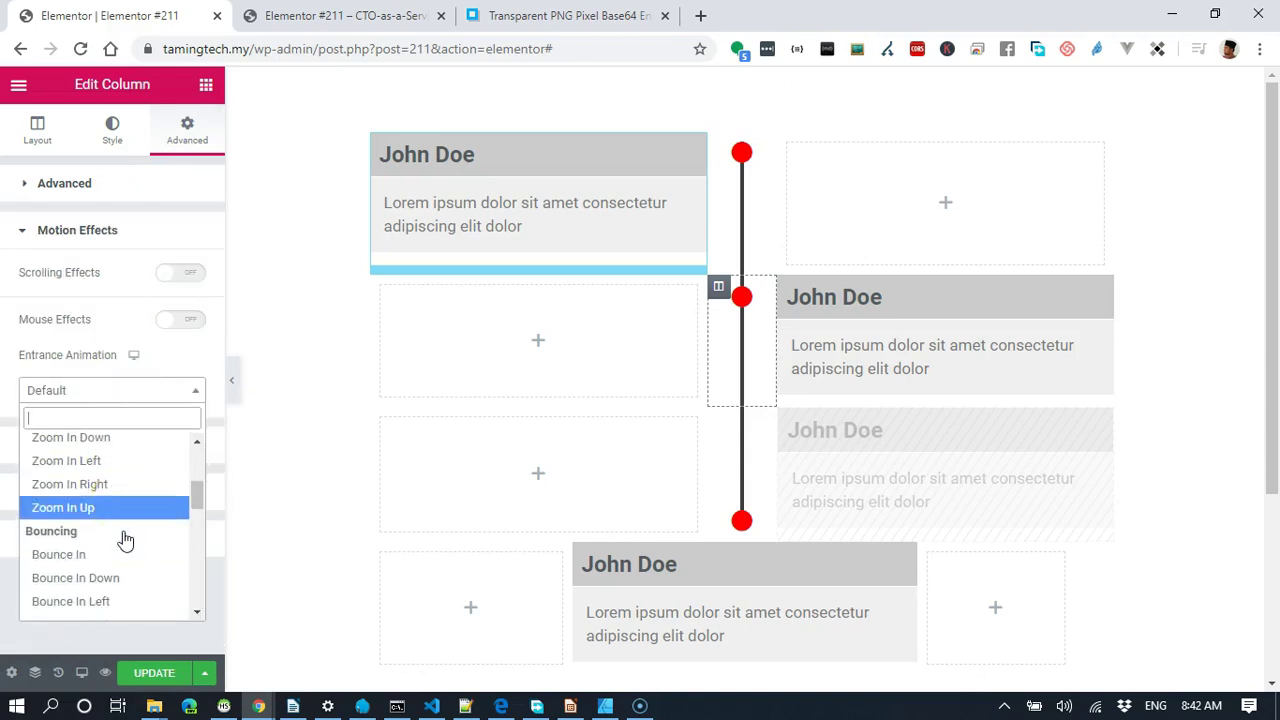
scroll(124, 530, down, 2)
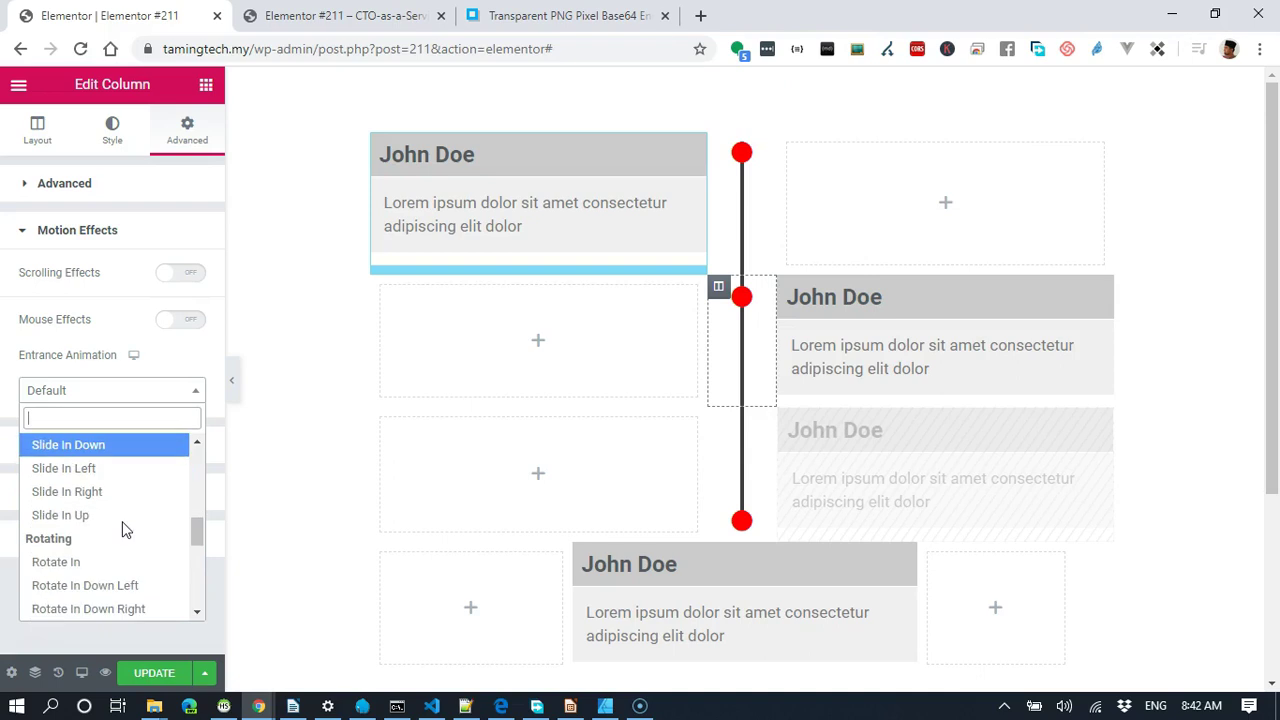
scroll(123, 530, up, 3)
scroll(123, 530, down, 4)
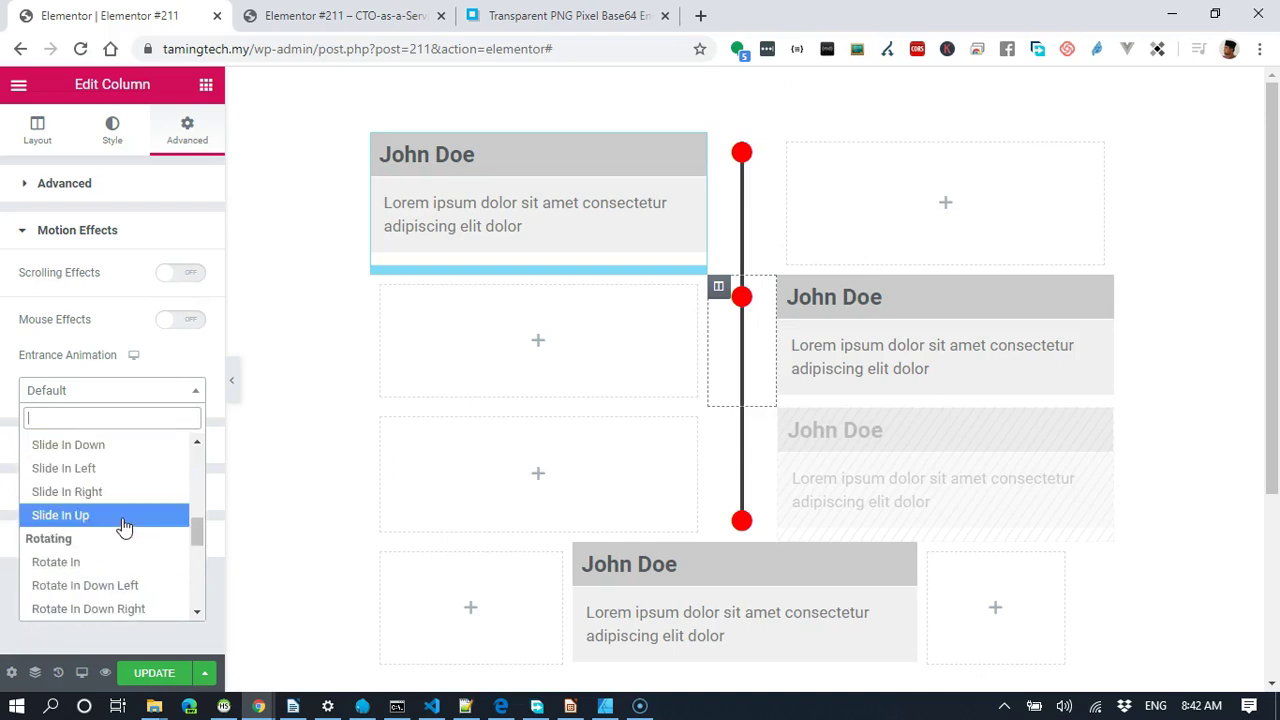
click(126, 443)
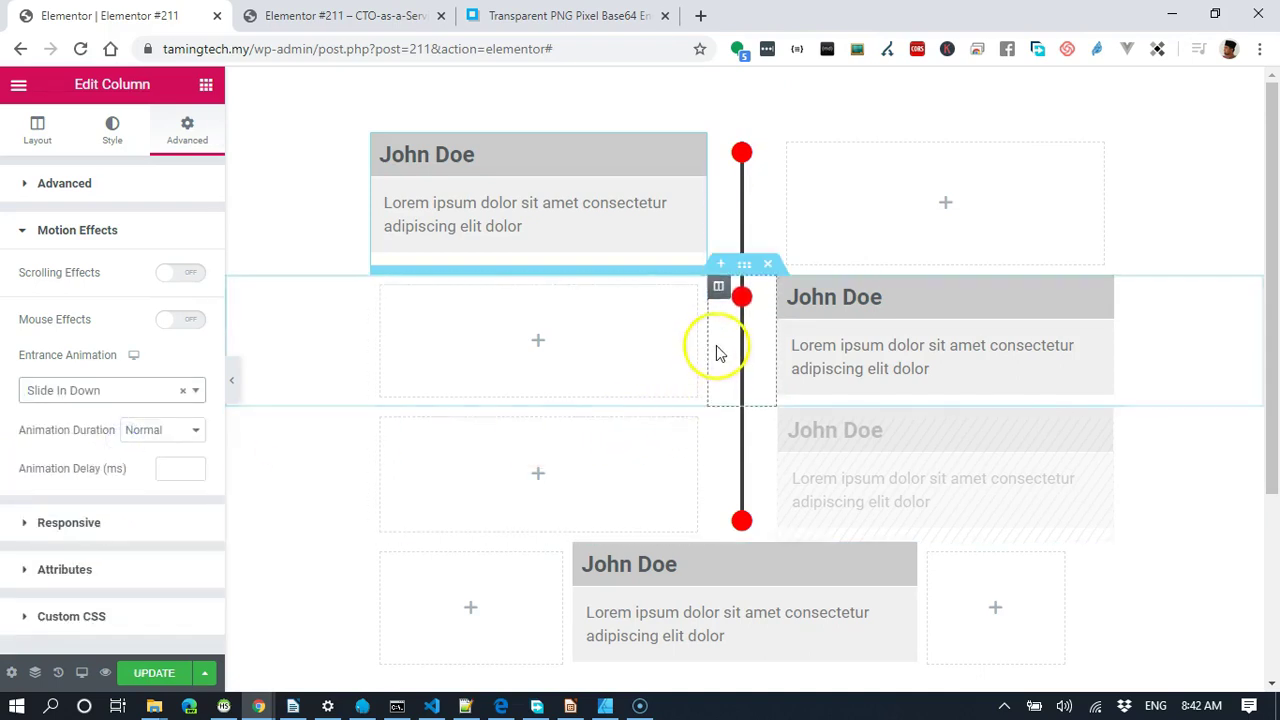
Set the entrance animation of the second row's red dot icon to Zoom In.
click(763, 298)
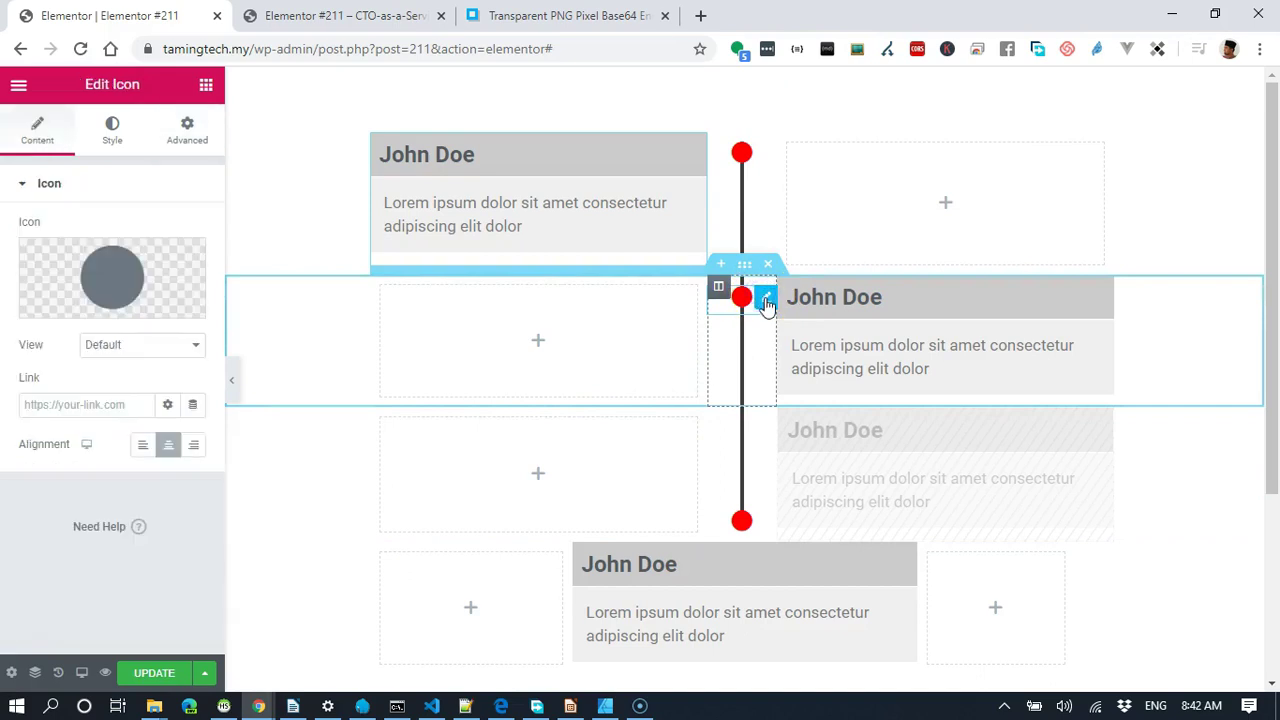
click(200, 133)
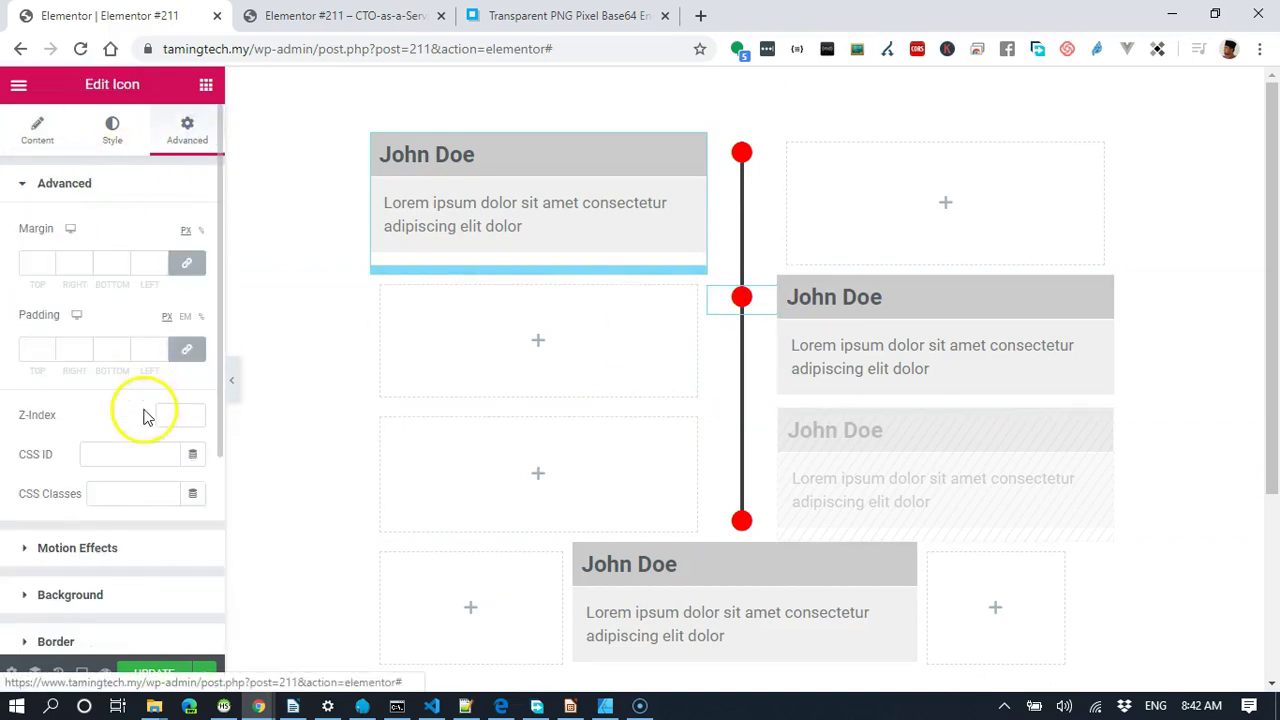
scroll(143, 417, down, 2)
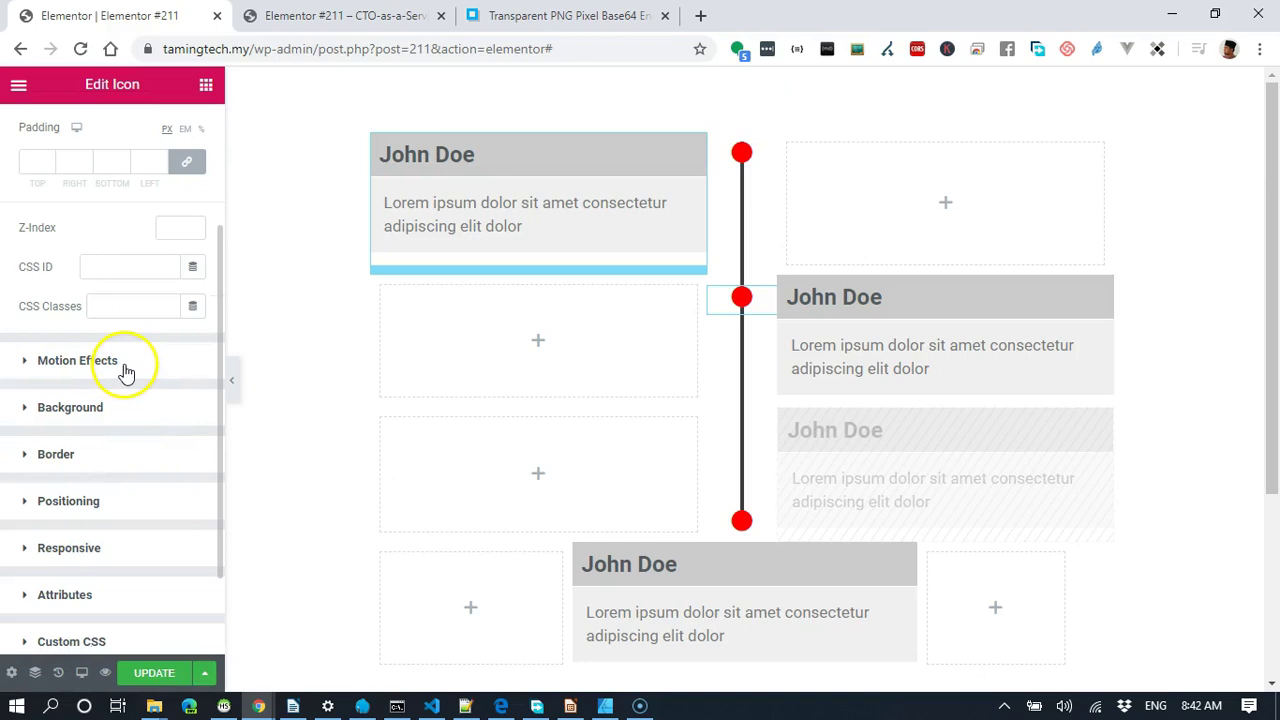
click(124, 366)
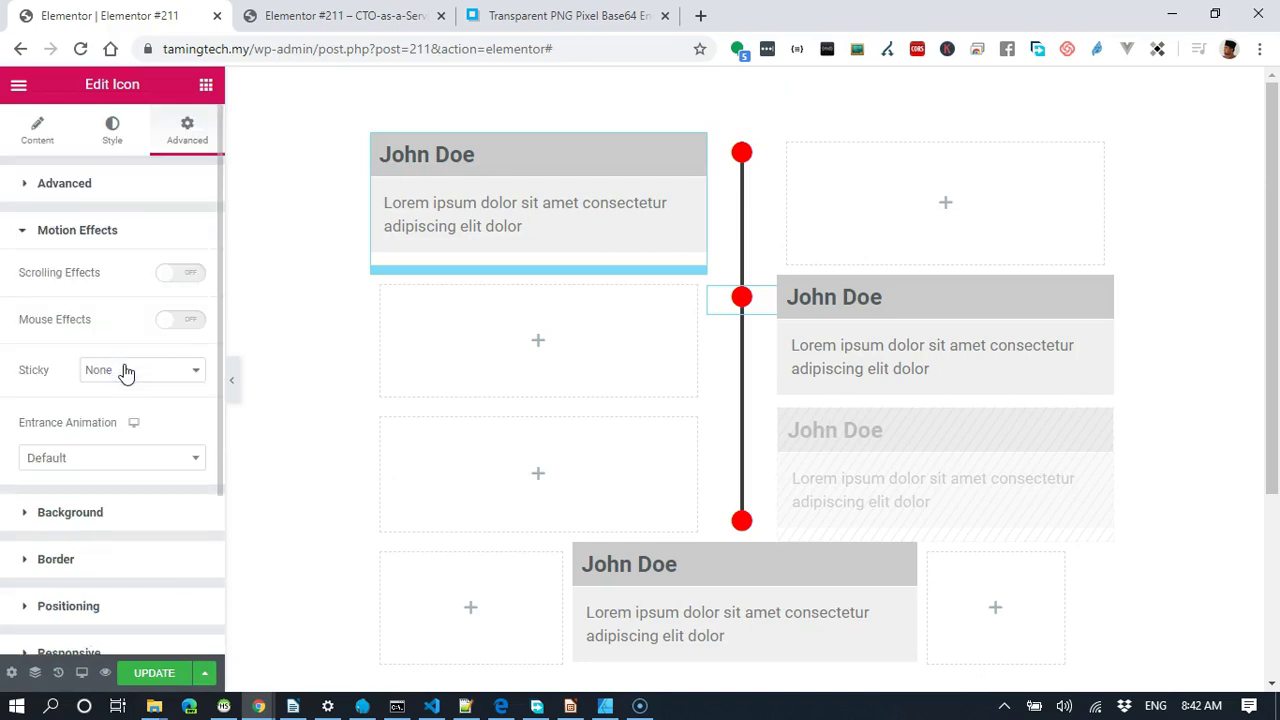
click(156, 460)
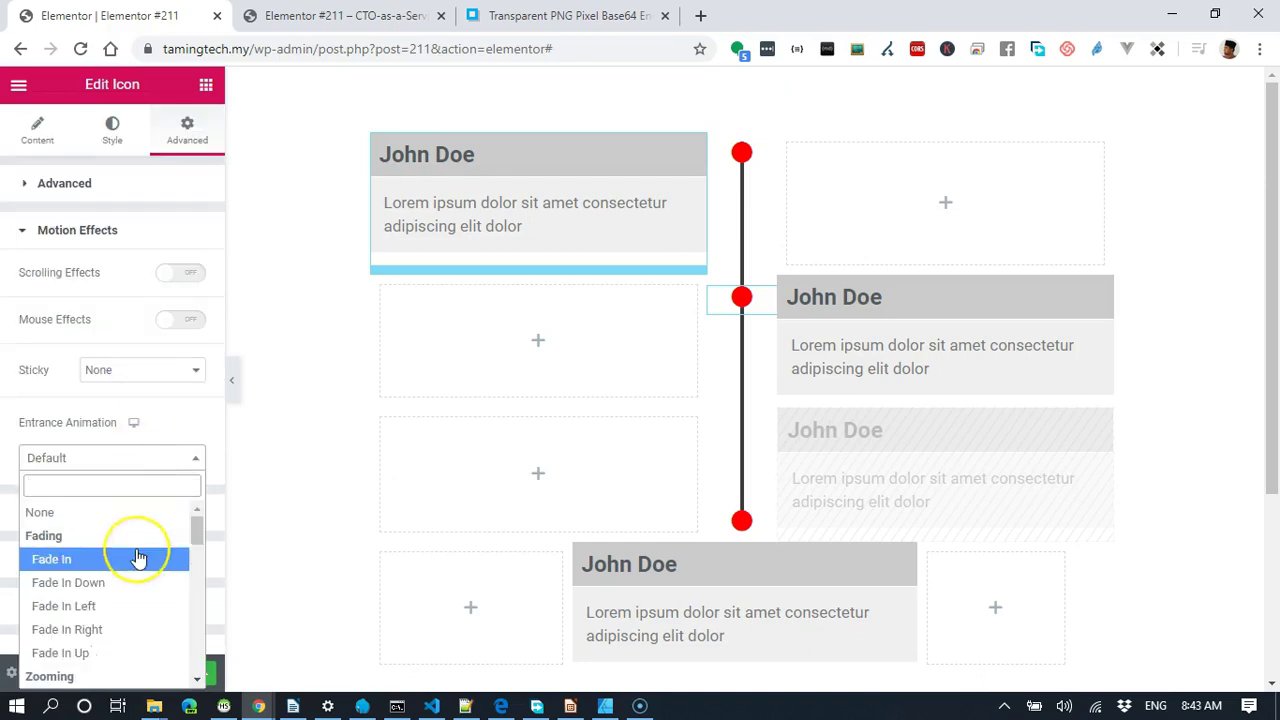
scroll(137, 558, down, 2)
scroll(138, 557, down, 1)
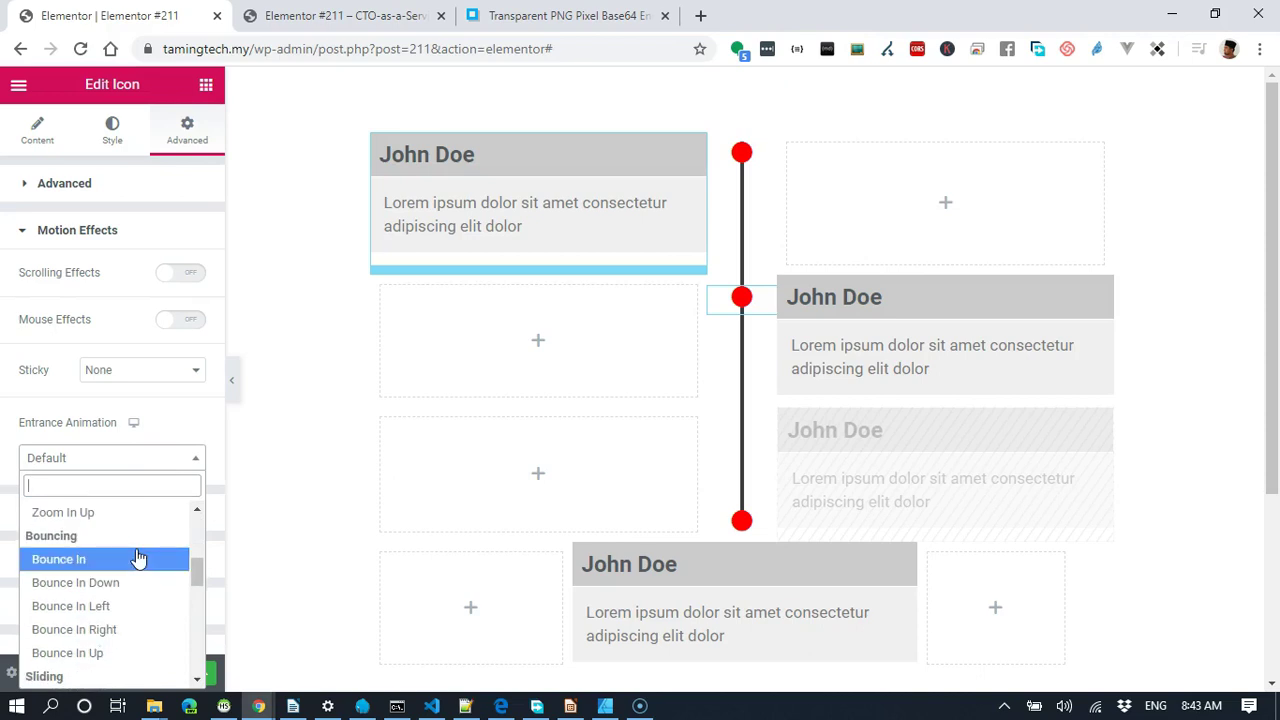
scroll(138, 557, down, 2)
scroll(134, 543, up, 1)
scroll(134, 543, down, 2)
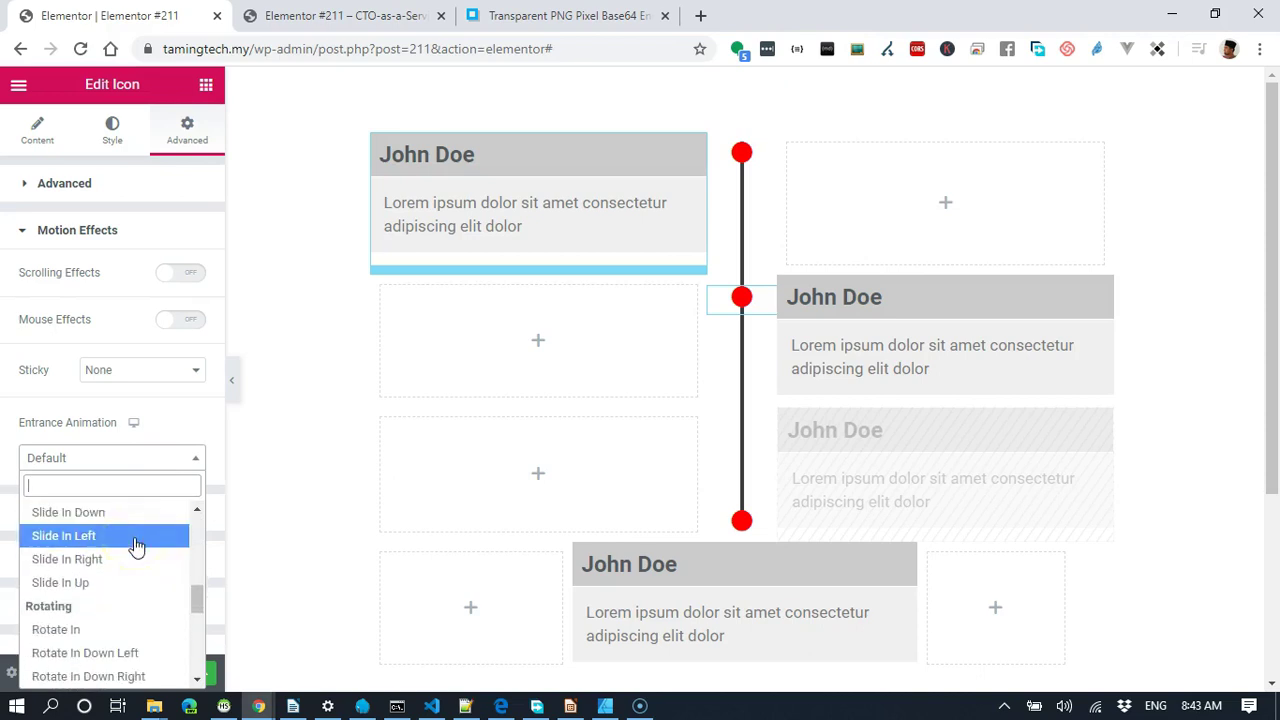
scroll(137, 547, up, 4)
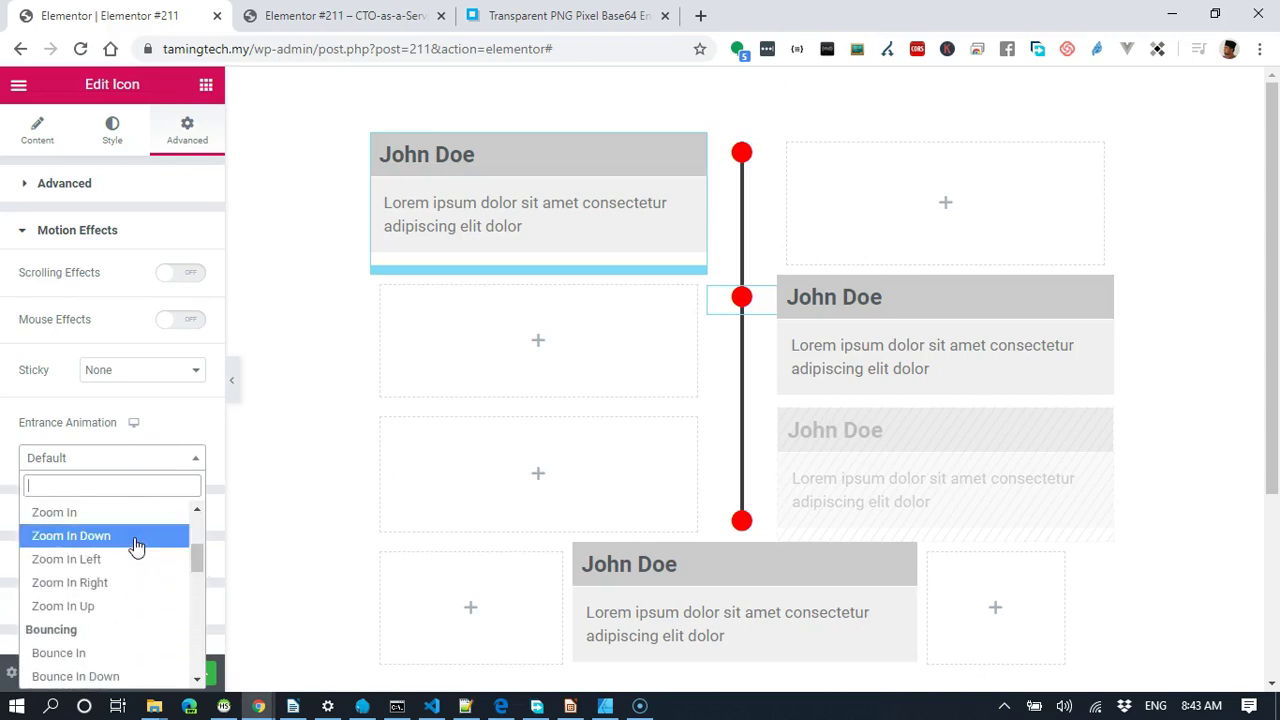
click(110, 606)
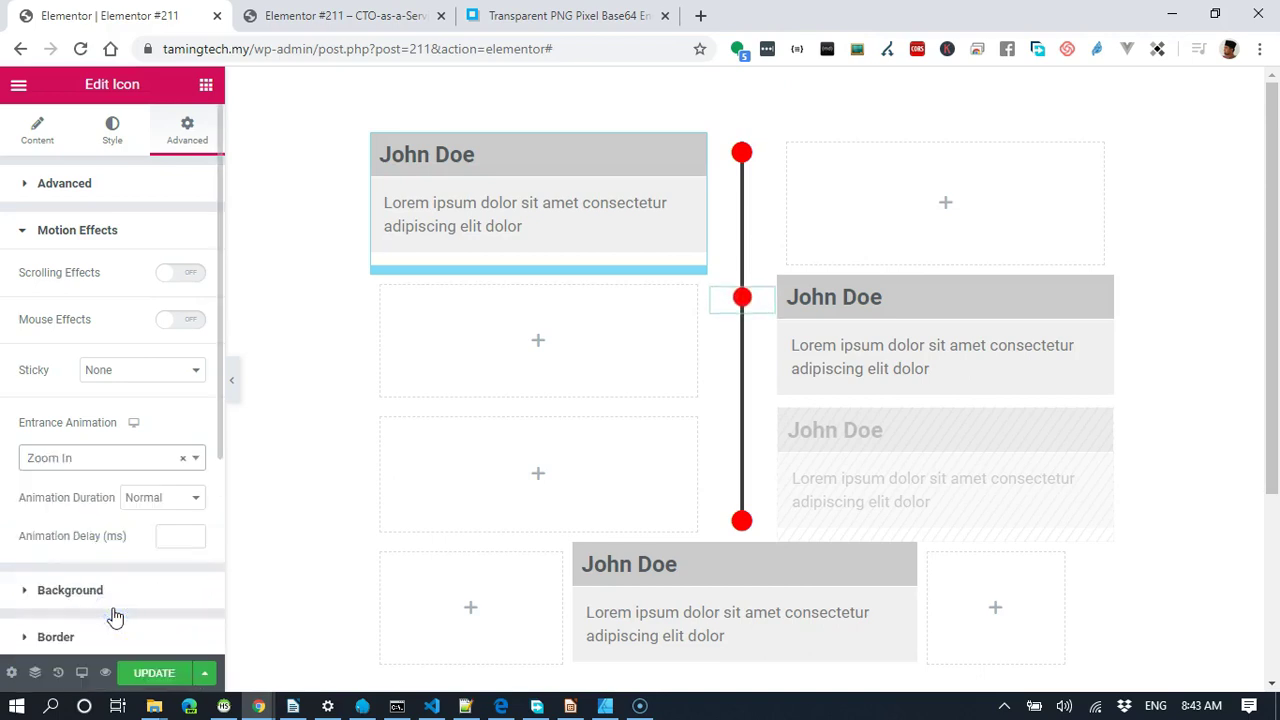
Set the entrance animation of the third row's middle column to Slide In Down.
scroll(770, 450, down, 1)
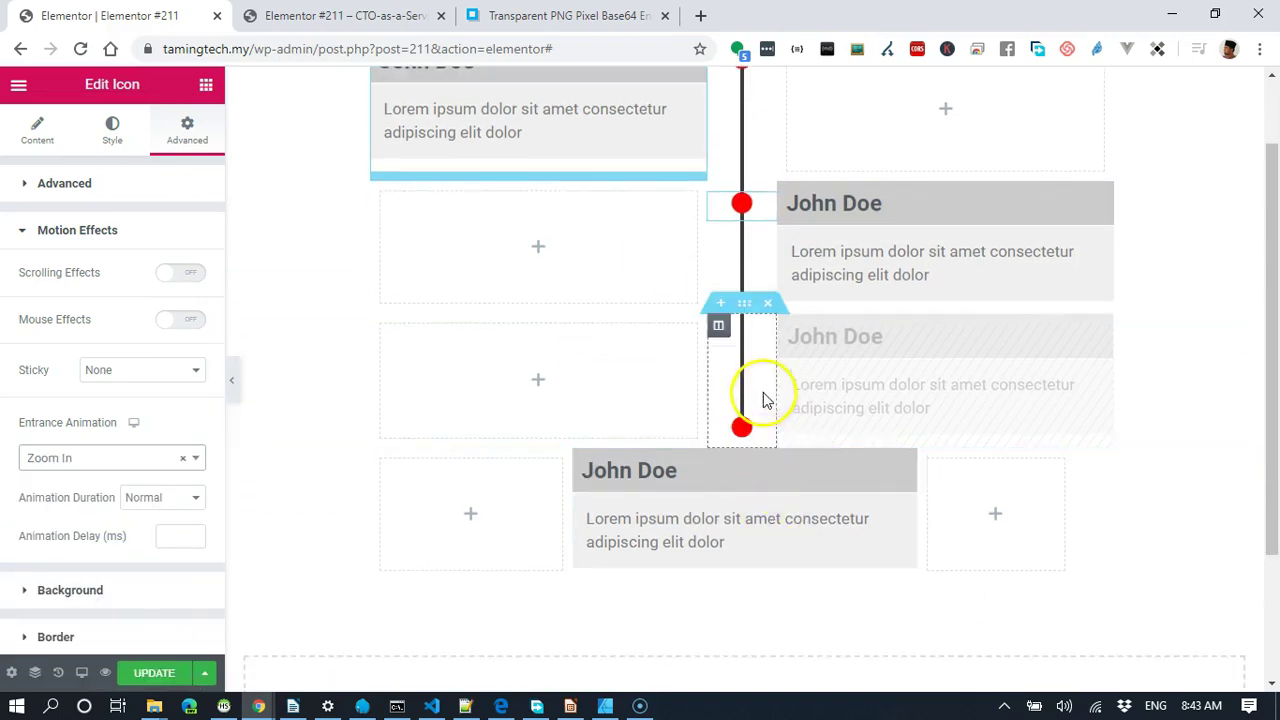
click(720, 328)
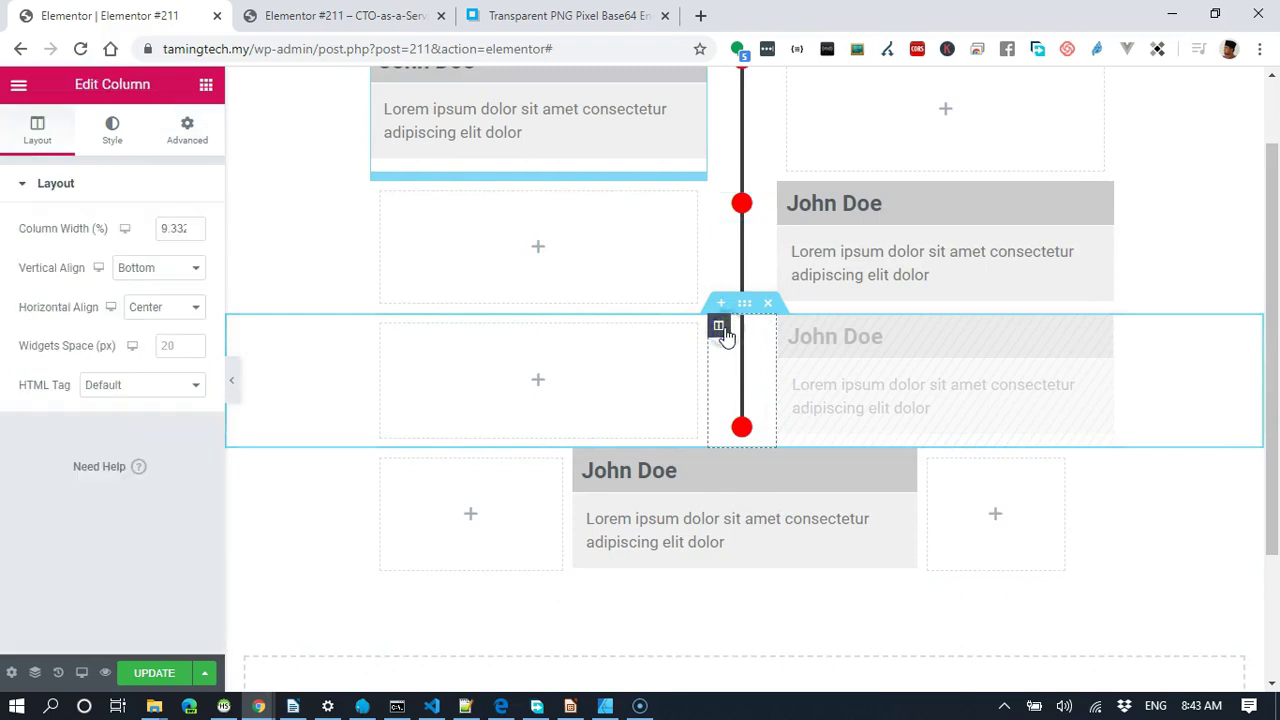
click(186, 140)
scroll(133, 450, down, 1)
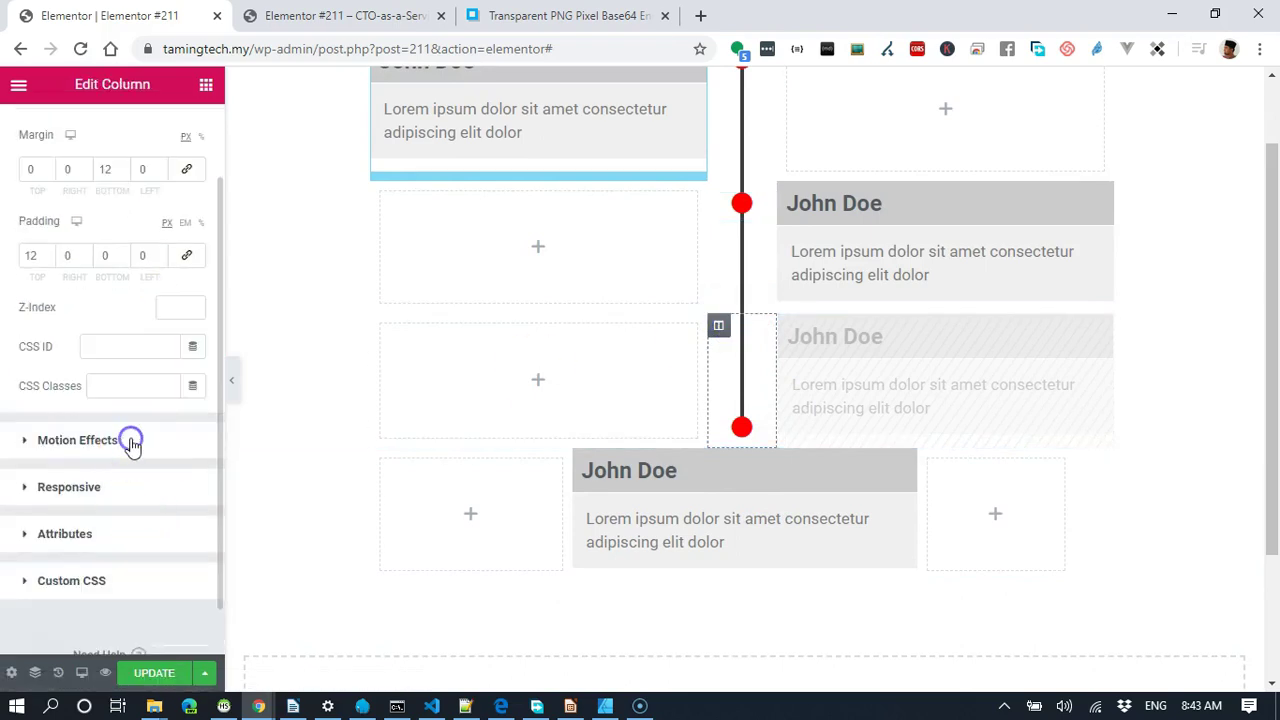
click(131, 443)
click(130, 390)
scroll(140, 520, down, 5)
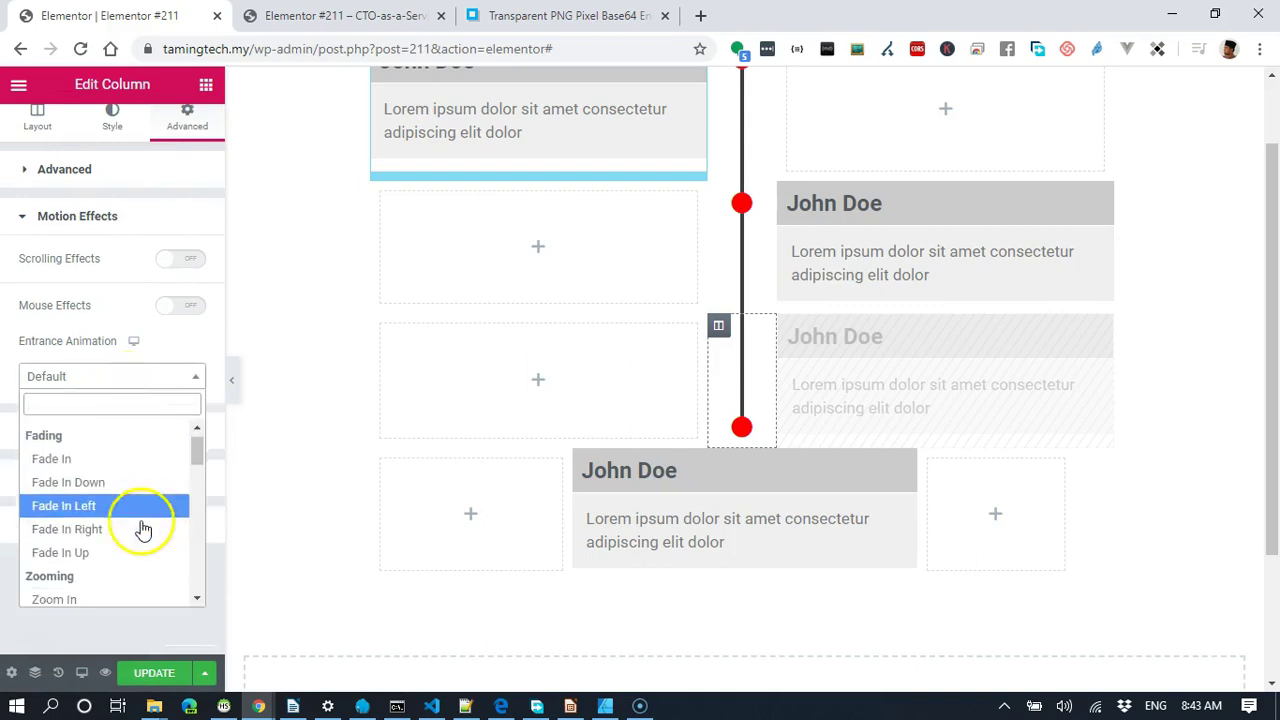
scroll(138, 527, down, 2)
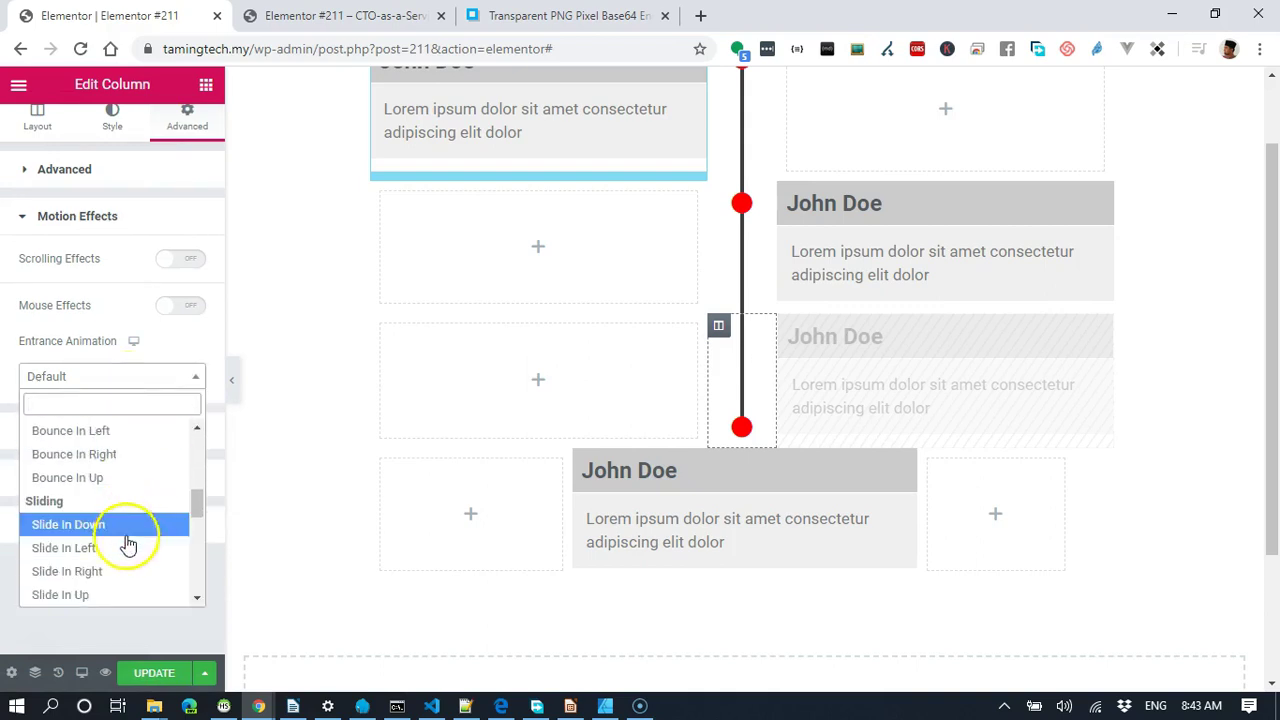
click(128, 530)
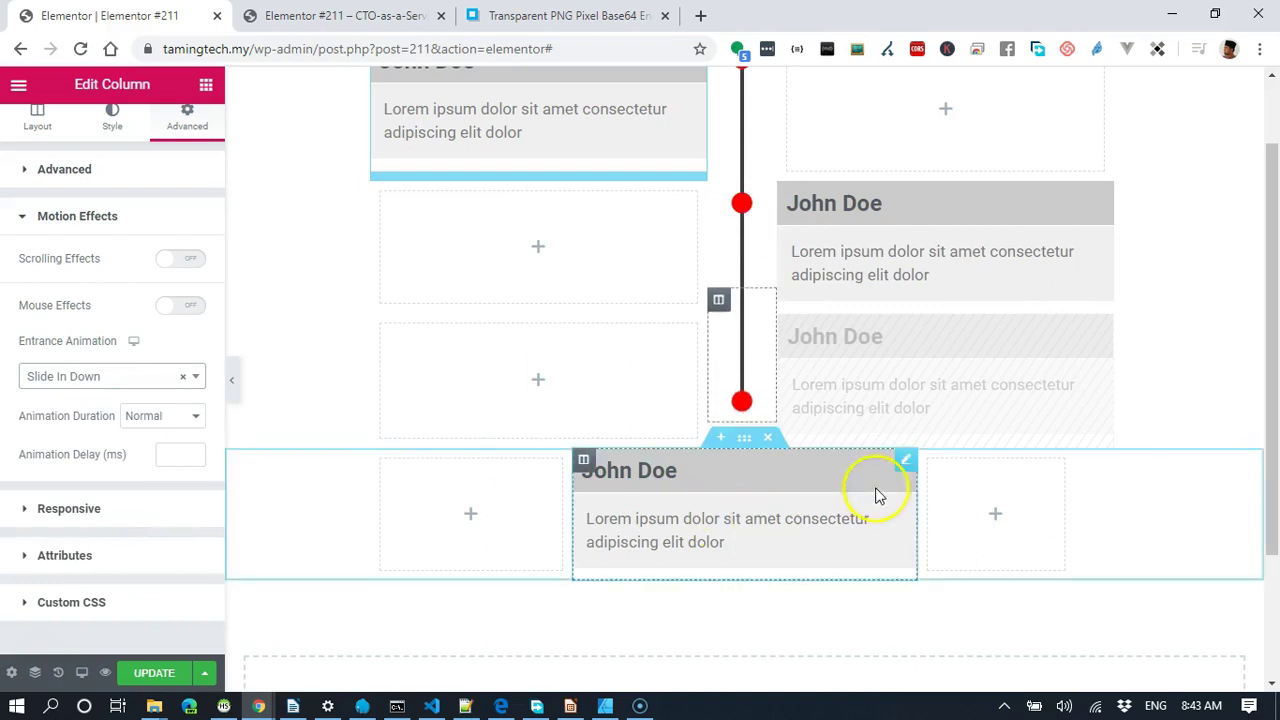
Give the third row's red dot icon a Zoom In entrance animation with a delay of 300 ms.
click(763, 430)
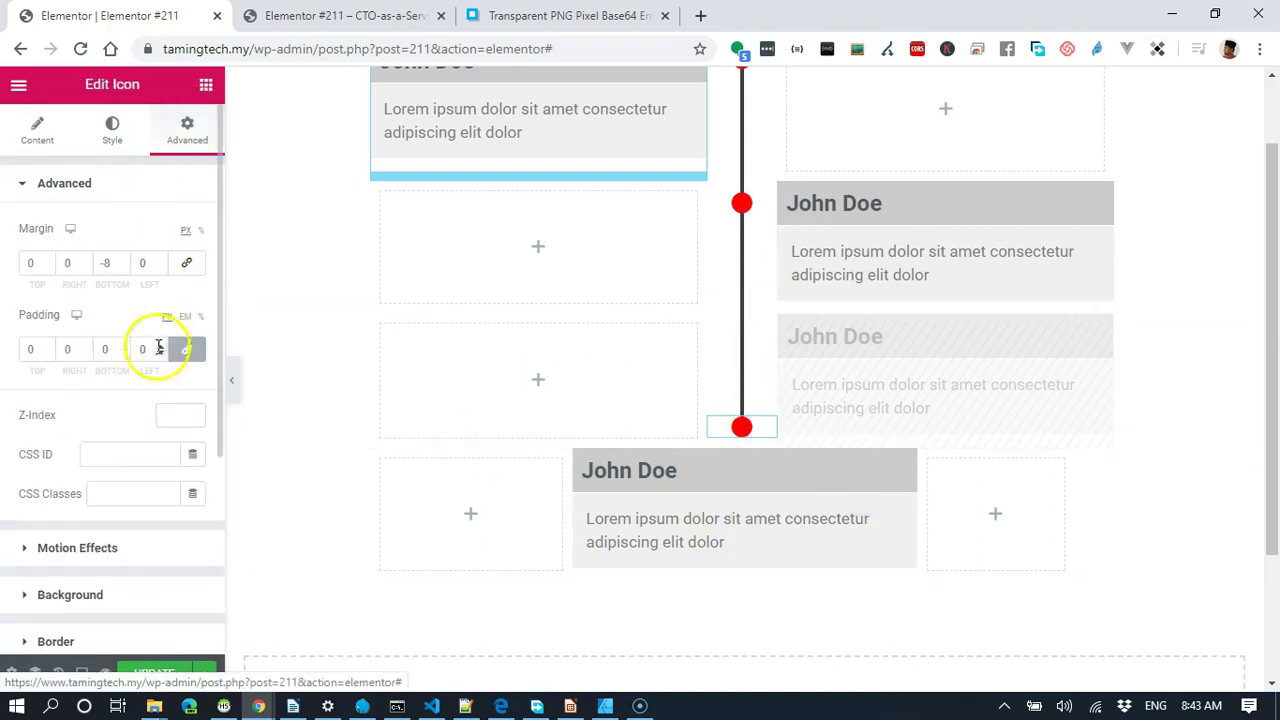
scroll(146, 465, down, 2)
click(140, 372)
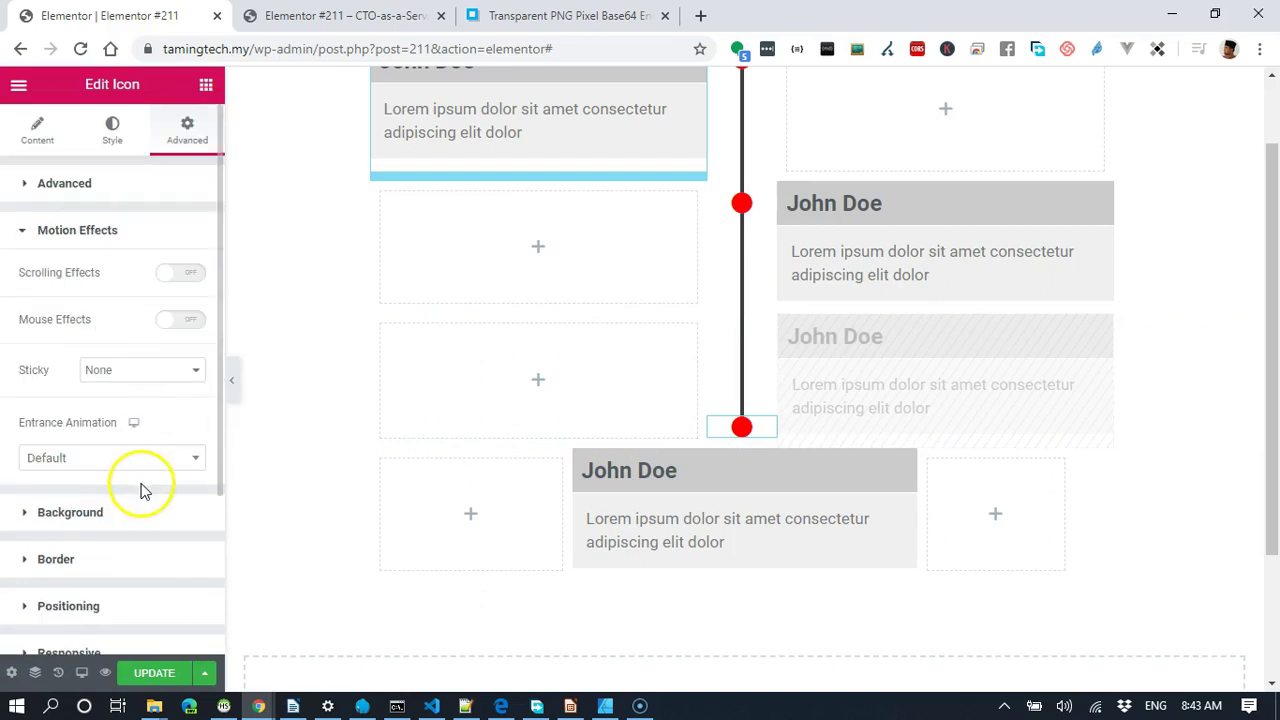
scroll(142, 488, down, 2)
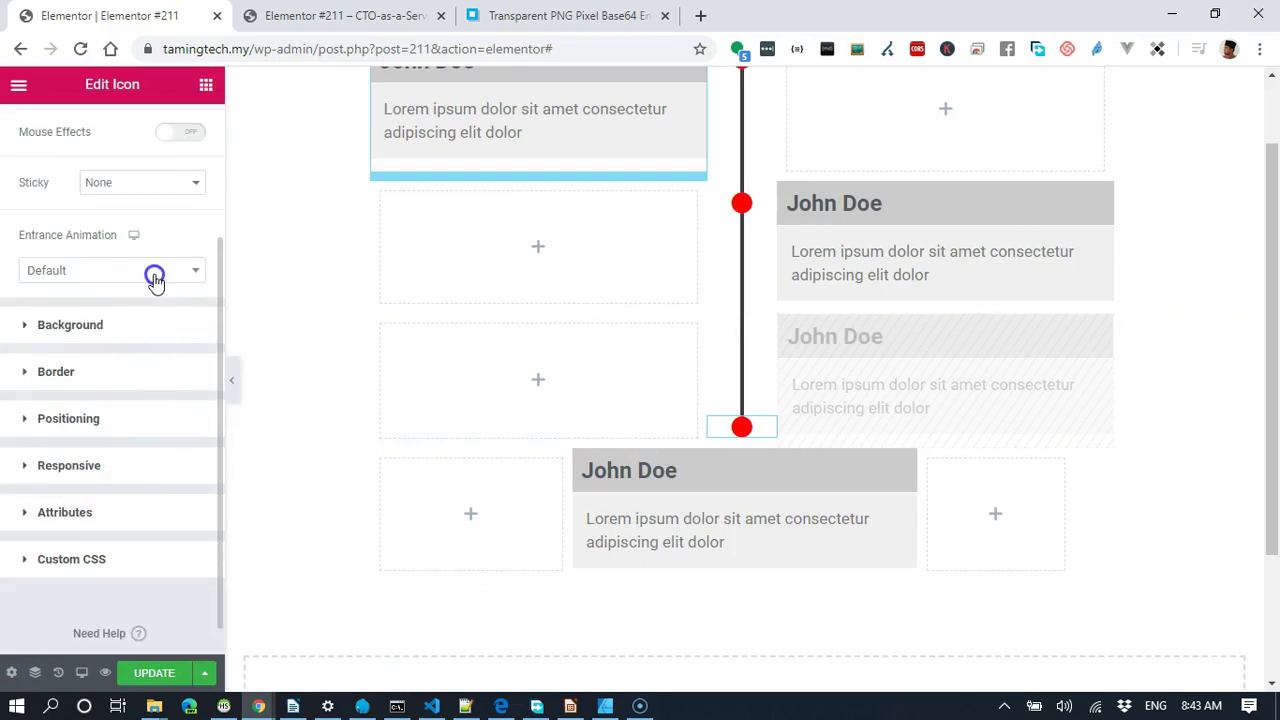
click(155, 278)
scroll(130, 430, down, 2)
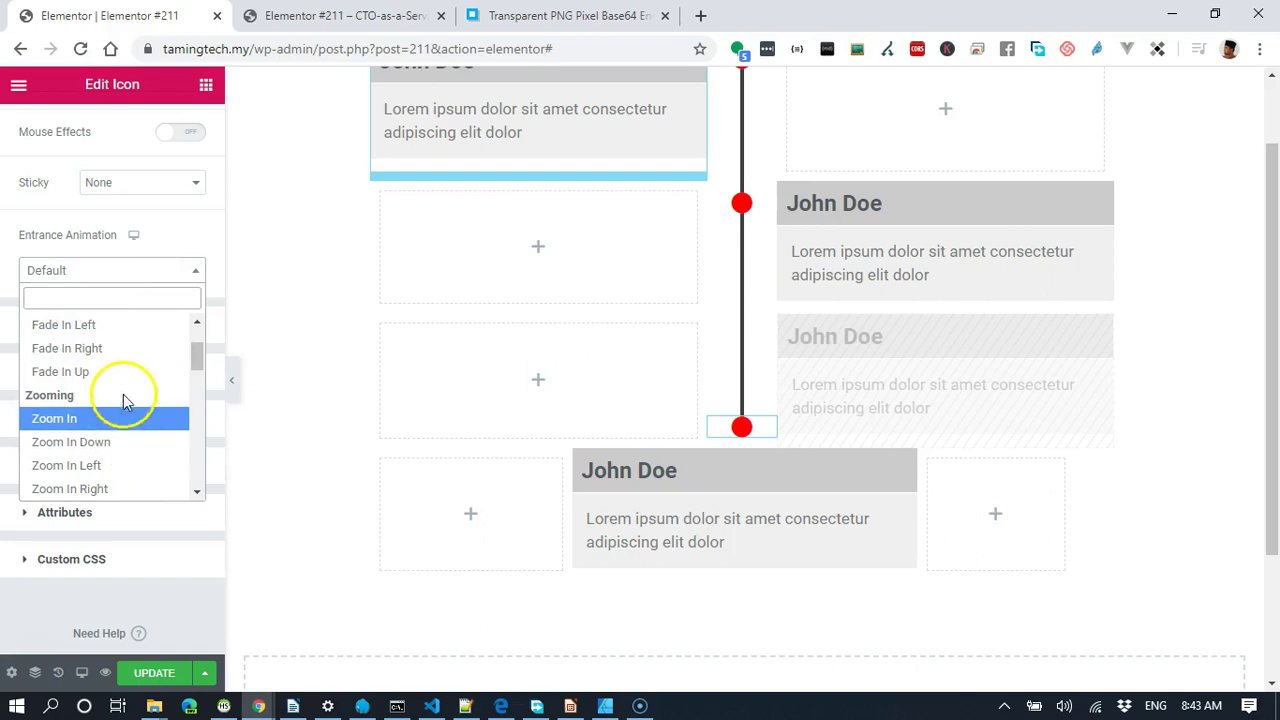
click(124, 421)
click(171, 354)
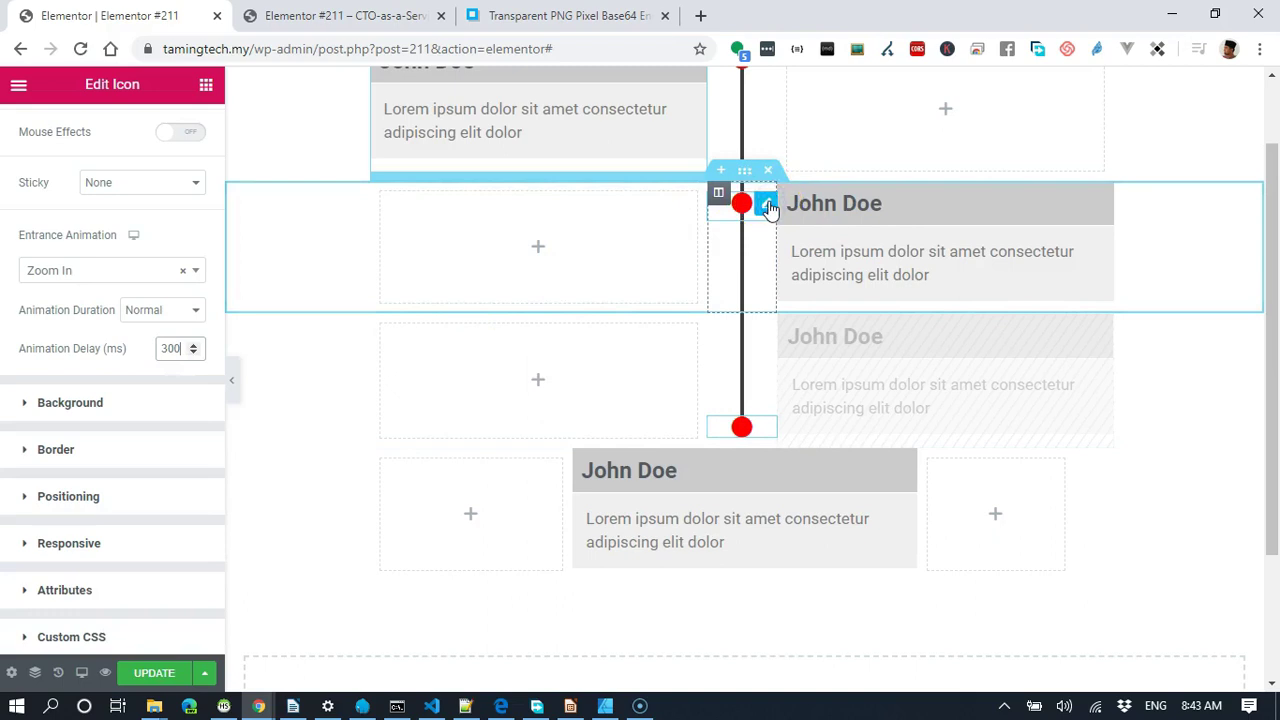
Set the animation delay of the second row's red dot icon to 300 ms and update the page.
click(766, 205)
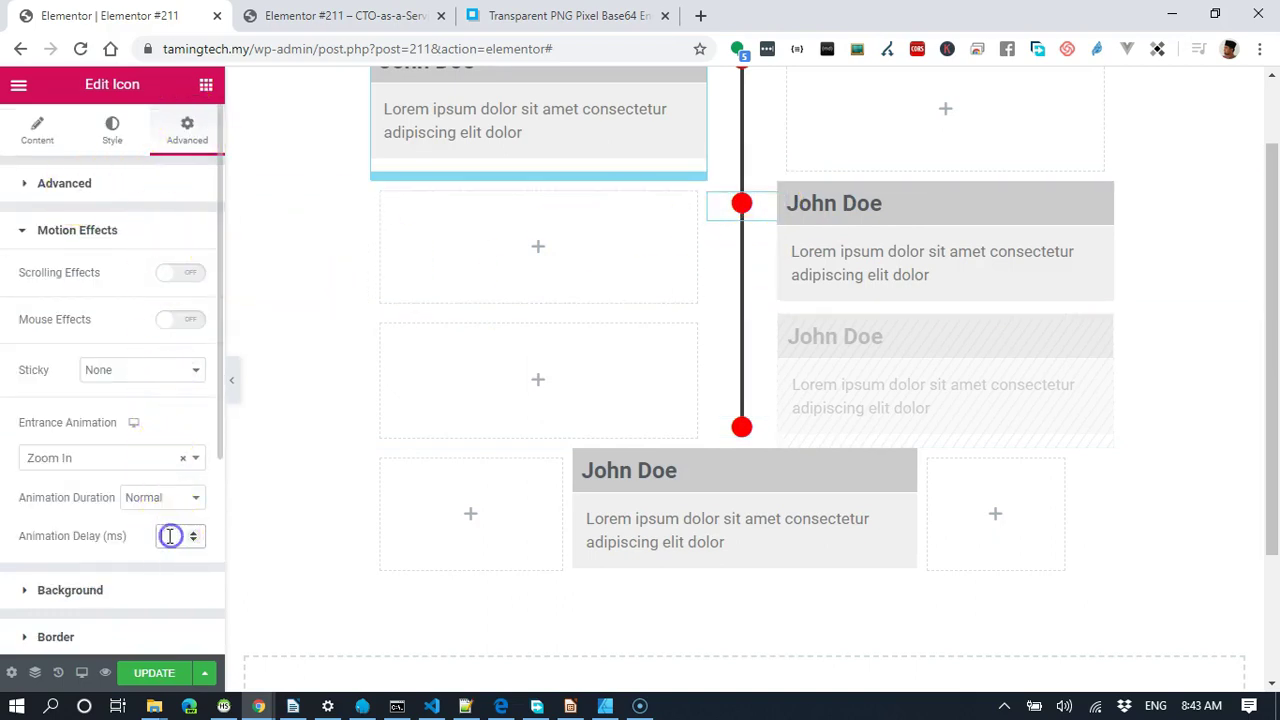
click(154, 672)
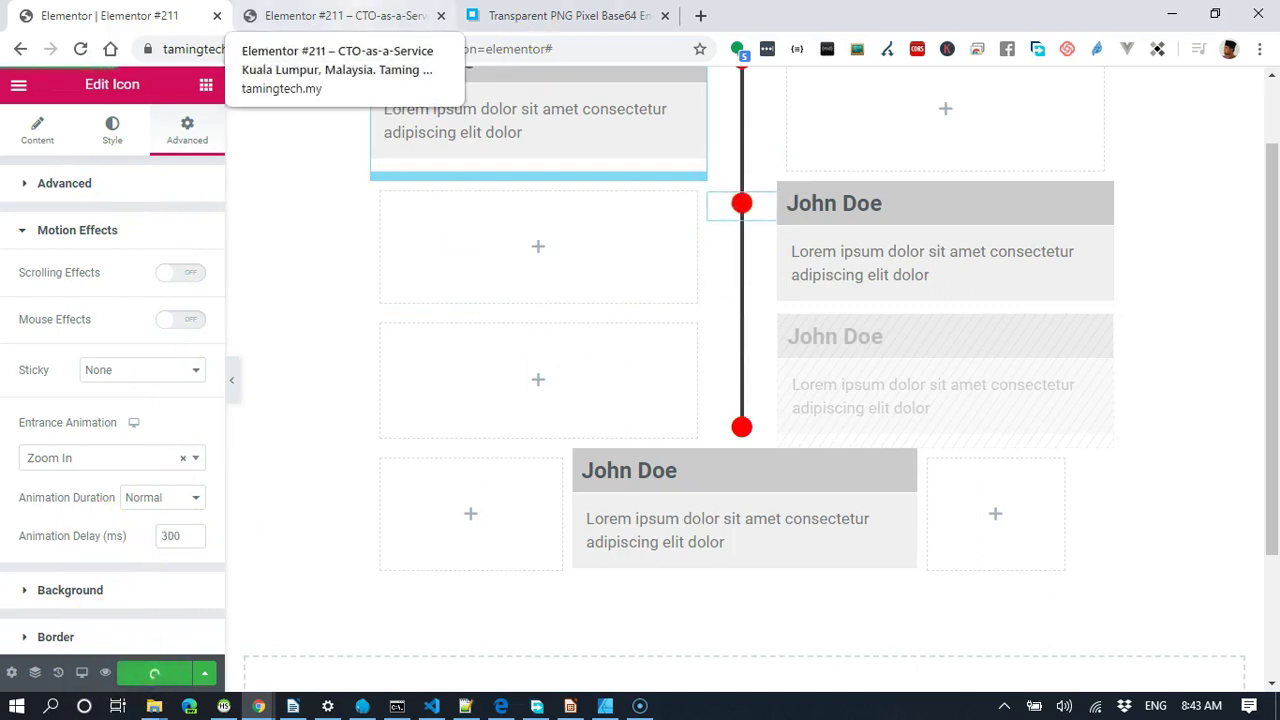
Reload the preview page to check the timeline's entrance animations, and return to the editor.
click(340, 15)
key(F5)
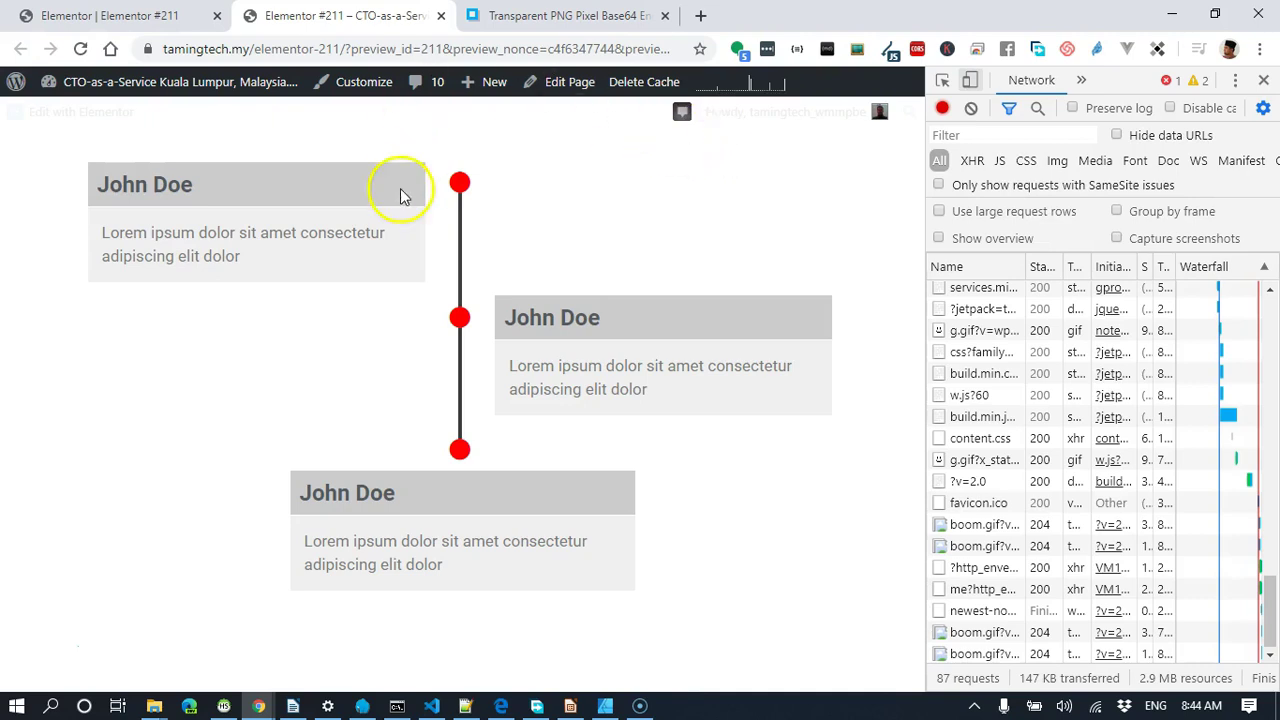
click(119, 16)
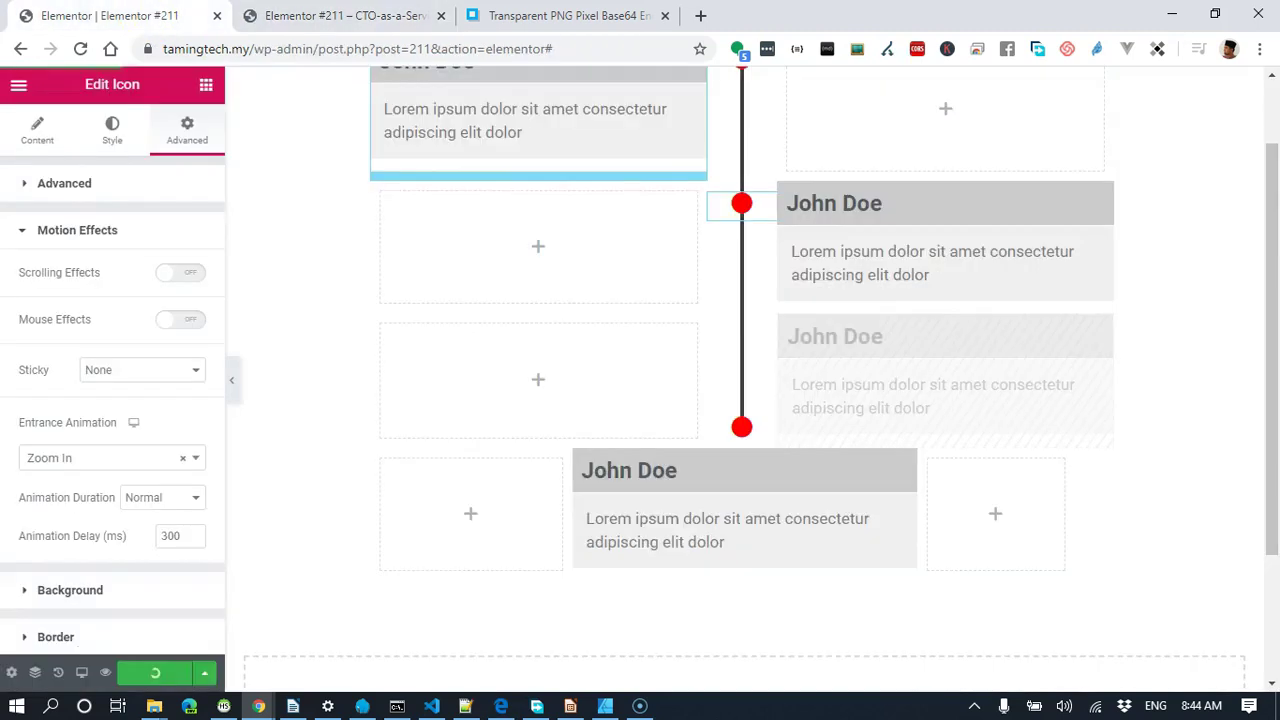
Duplicate the first timeline row and move the copy directly below the second row.
scroll(1040, 340, up, 1)
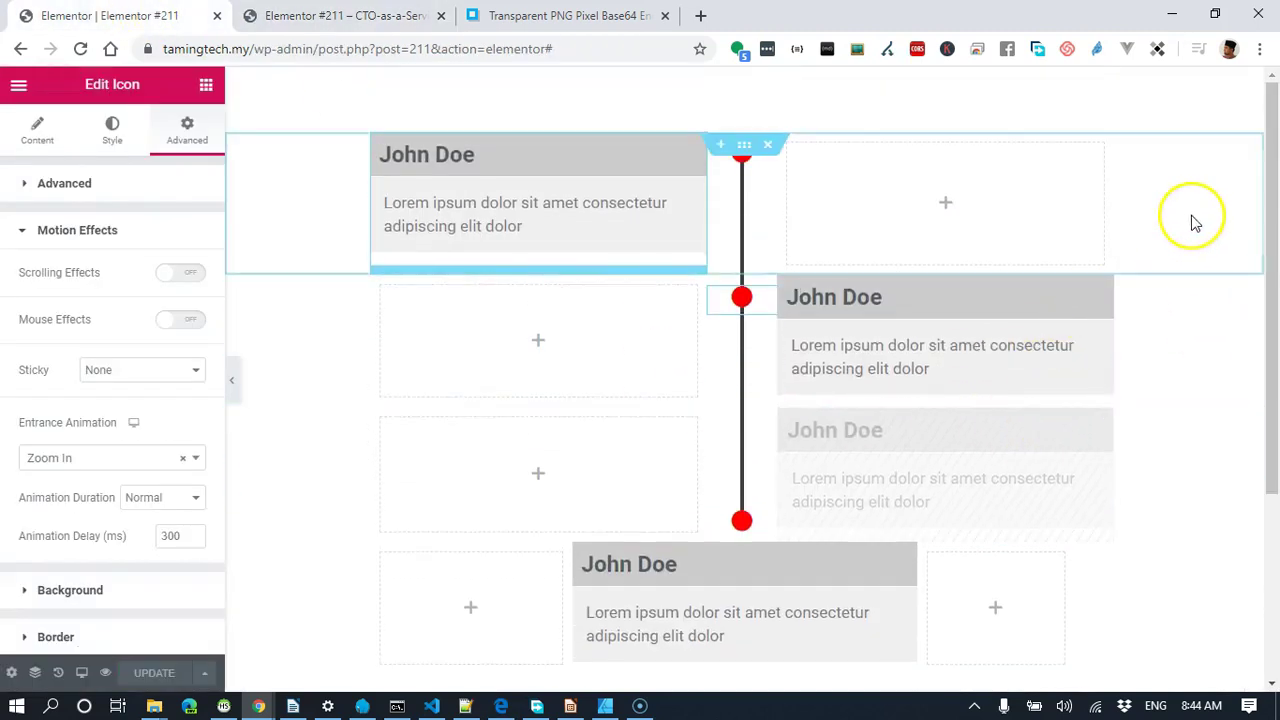
right_click(745, 147)
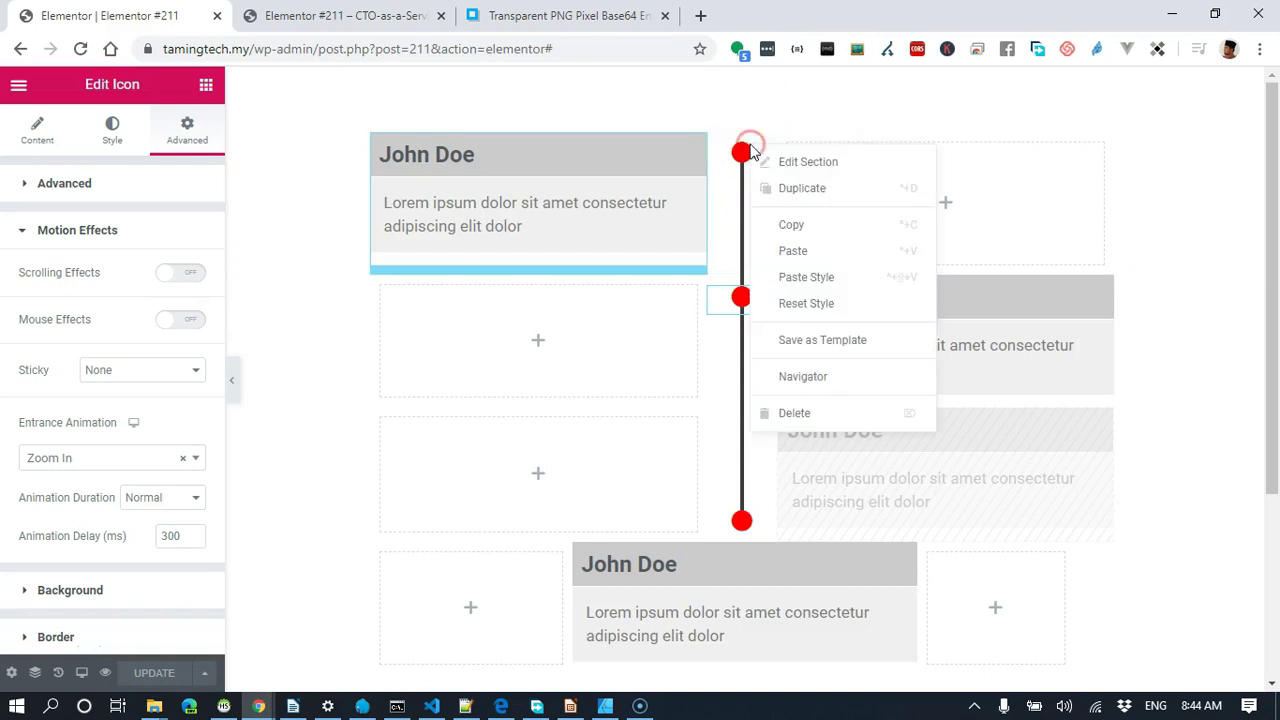
click(836, 212)
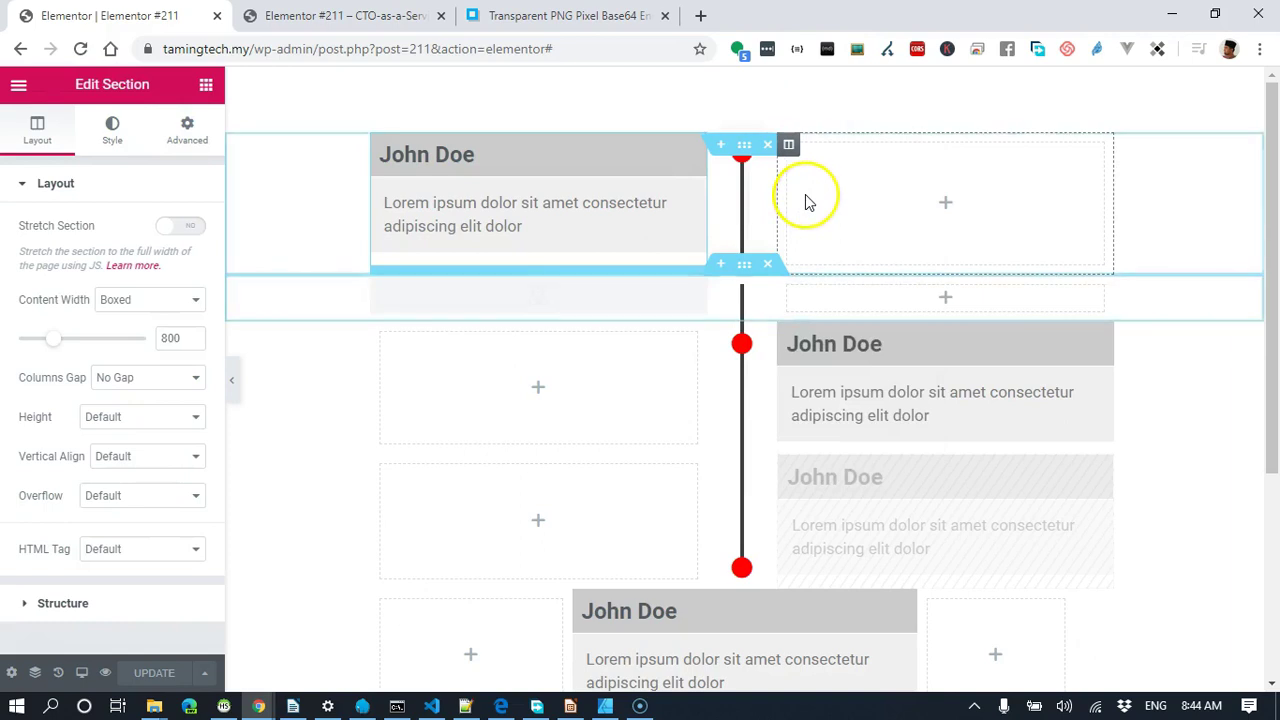
scroll(878, 252, down, 2)
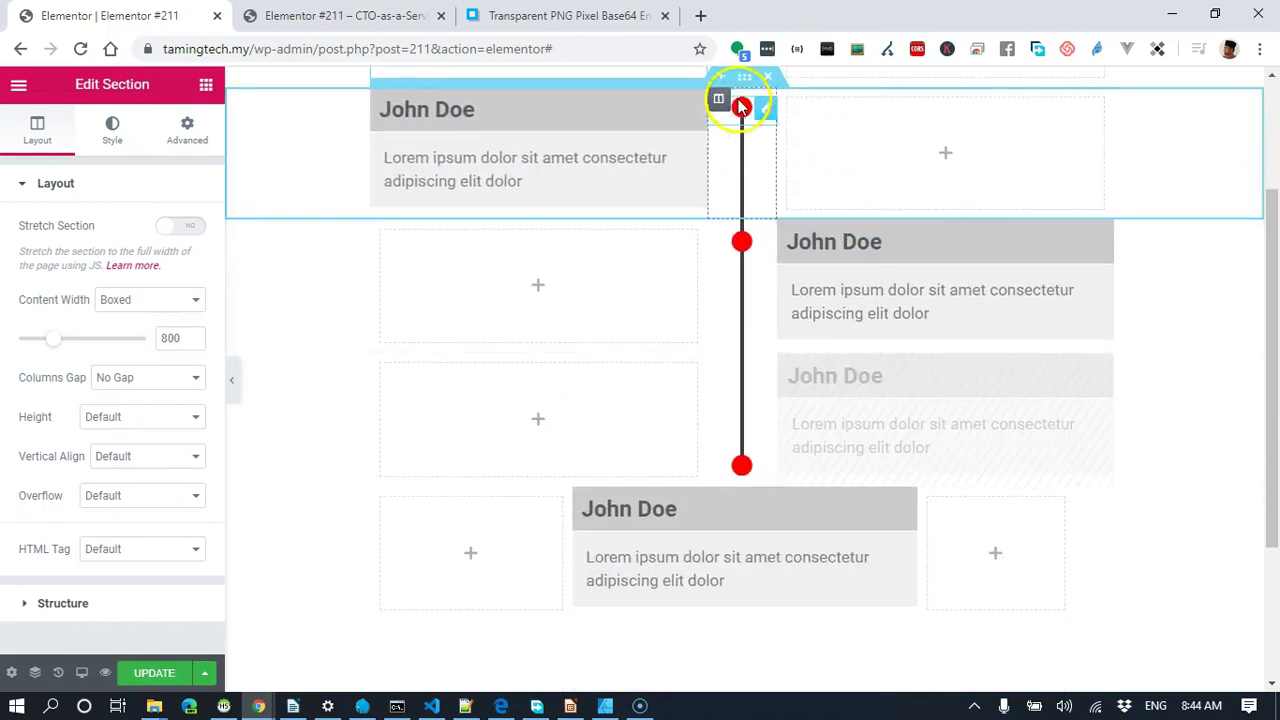
drag(743, 77, 741, 259)
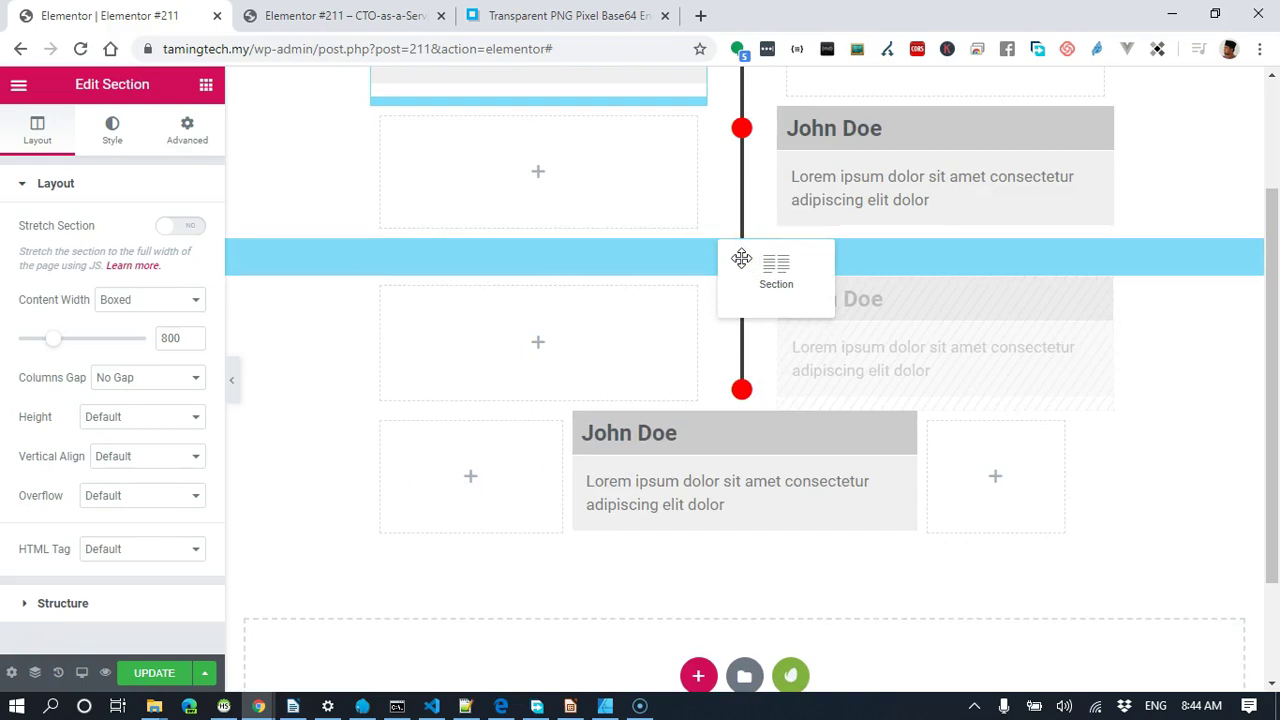
drag(769, 244, 790, 262)
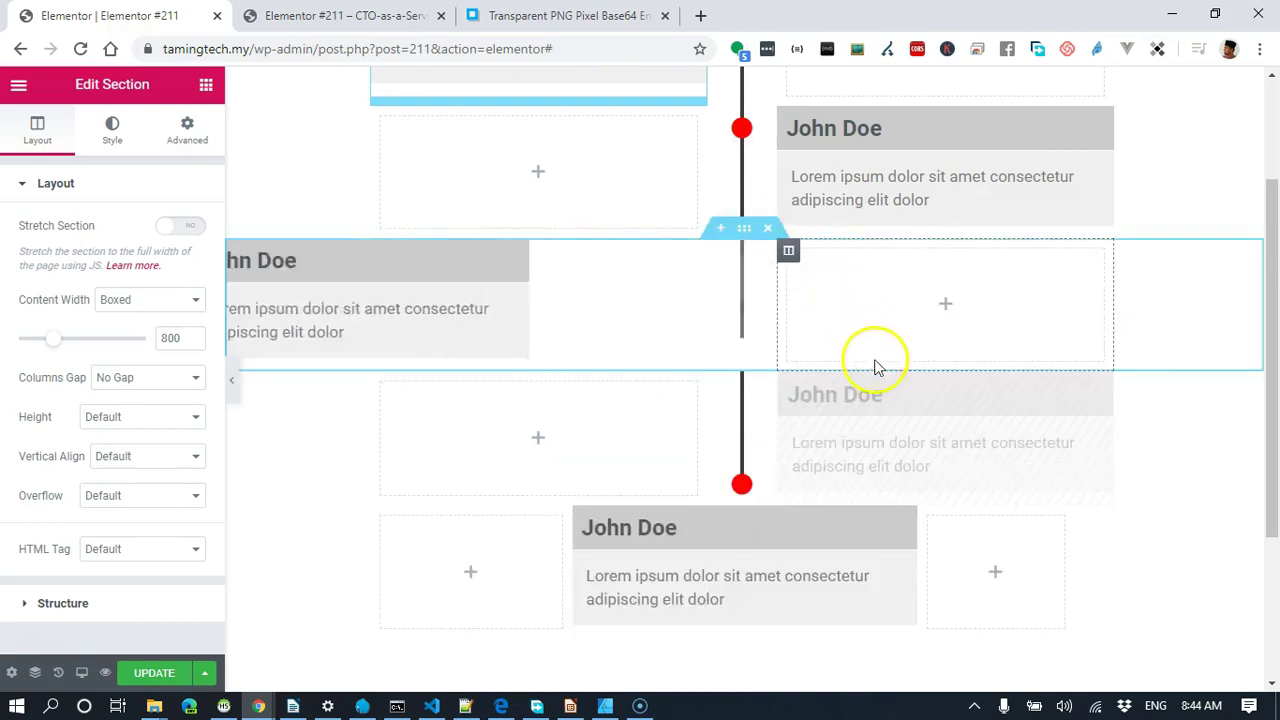
Duplicate the second timeline row and move the copy below the new third row.
scroll(896, 408, up, 2)
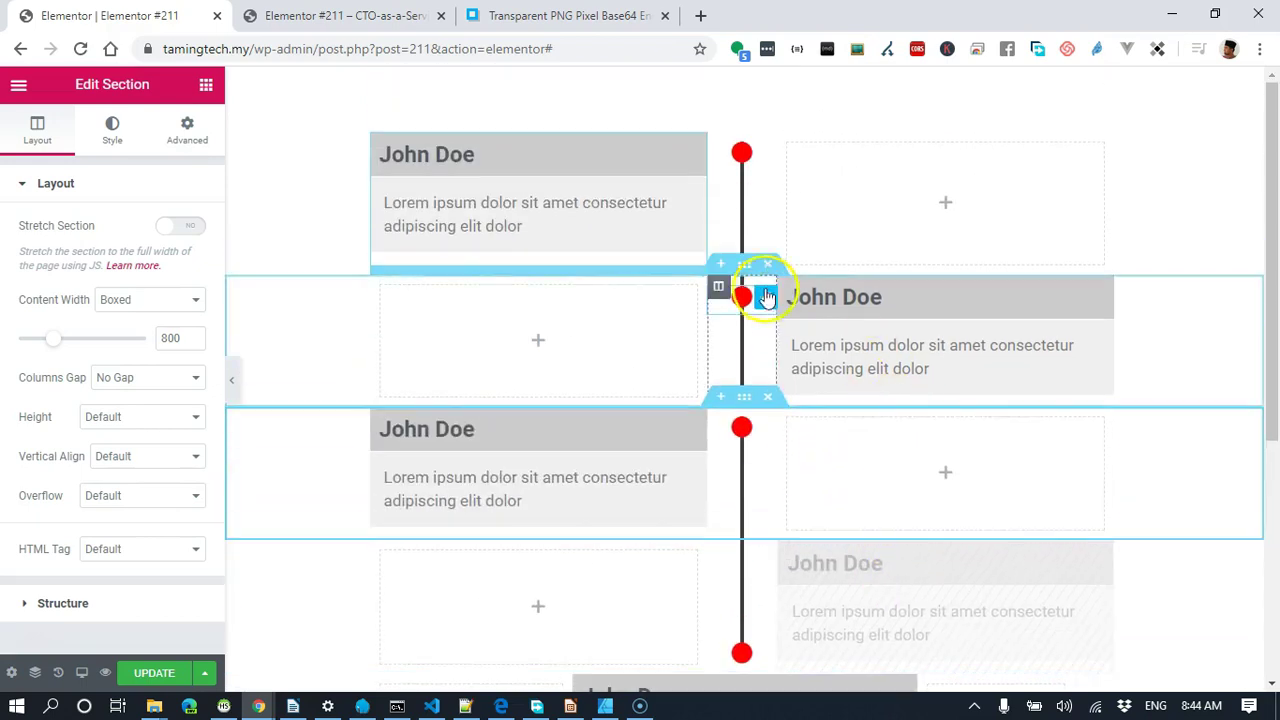
right_click(751, 272)
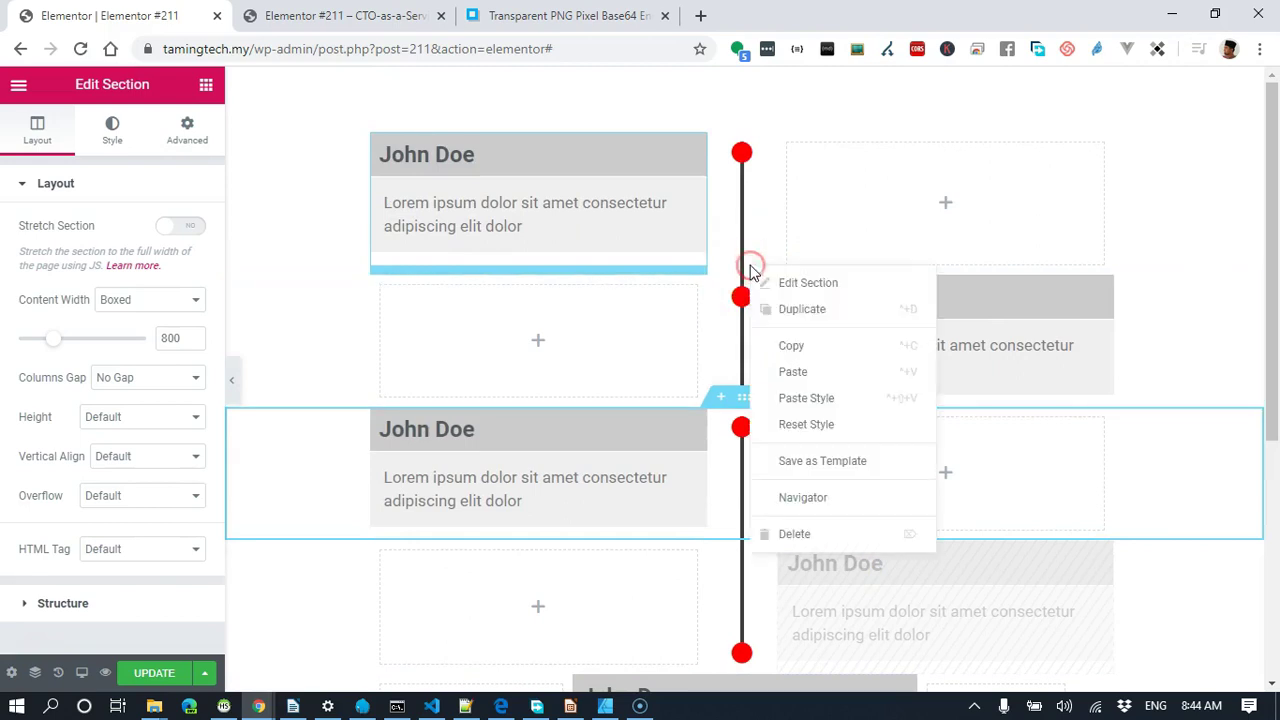
click(805, 310)
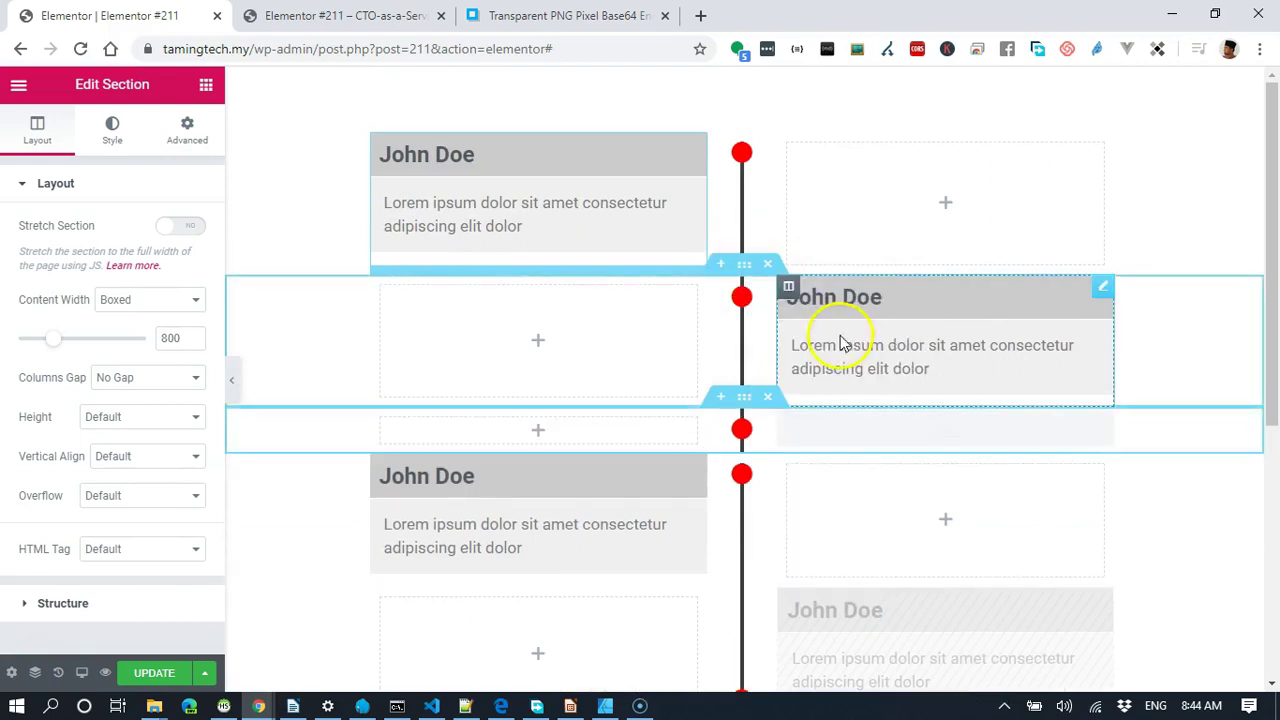
scroll(847, 352, down, 2)
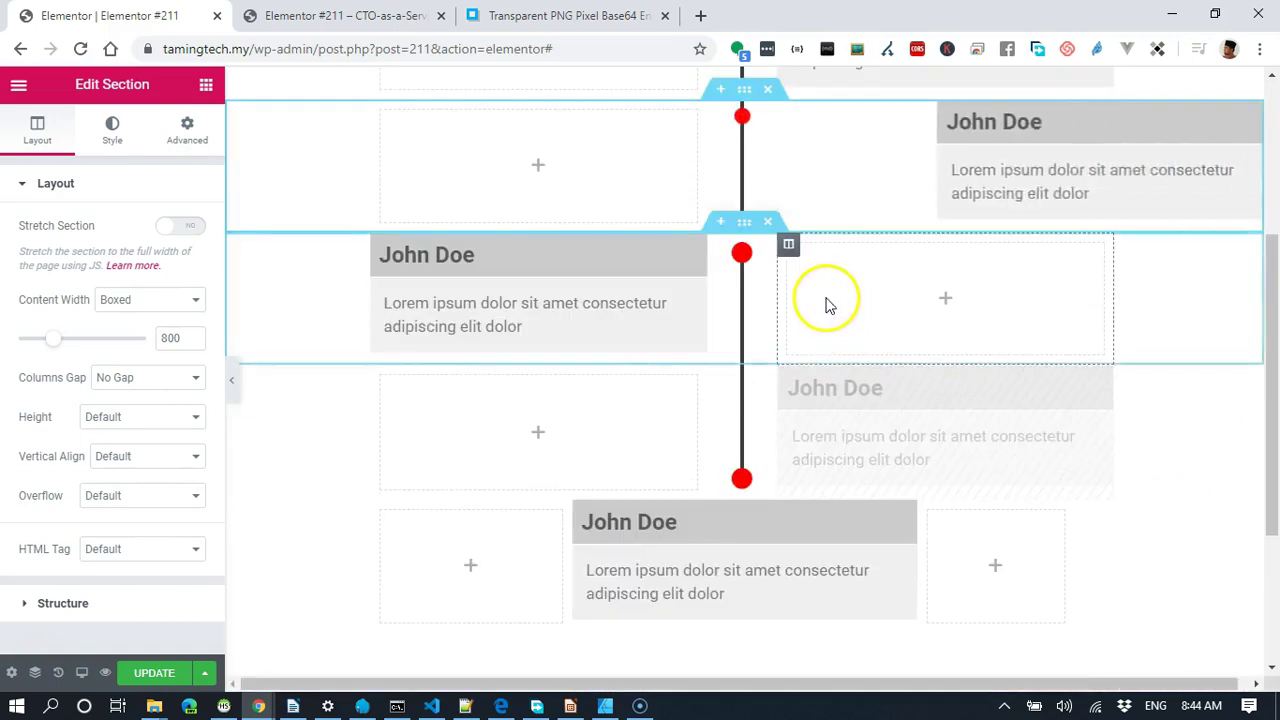
drag(745, 91, 750, 251)
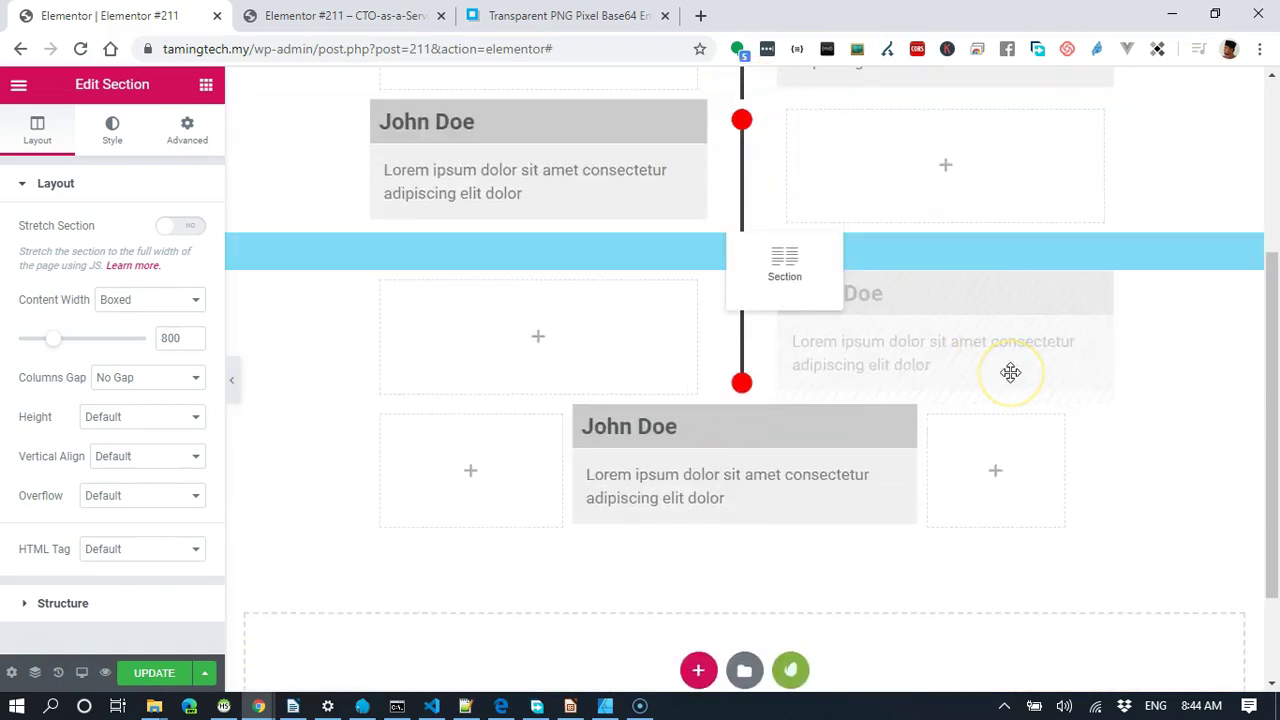
drag(1010, 372, 1023, 394)
scroll(1045, 455, up, 2)
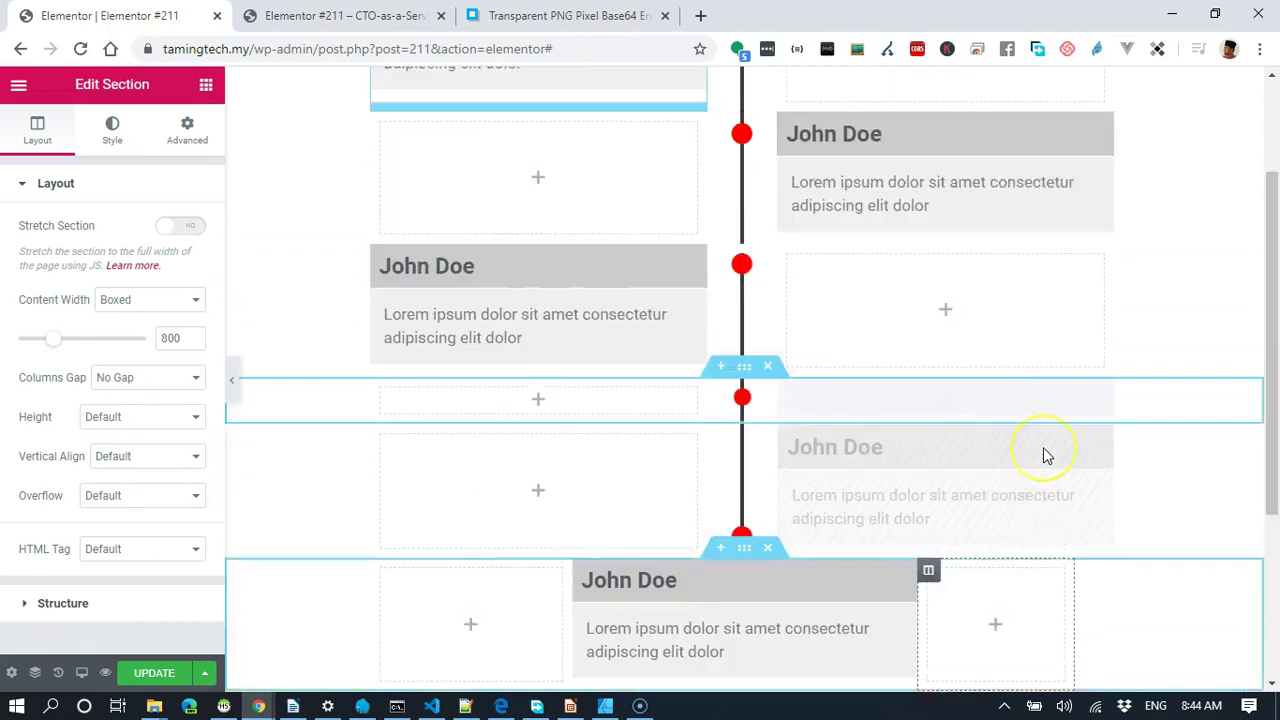
Examine the extended timeline for the alternation of its boxes and the continuity of the connecting line.
scroll(1043, 455, up, 2)
scroll(1074, 309, down, 2)
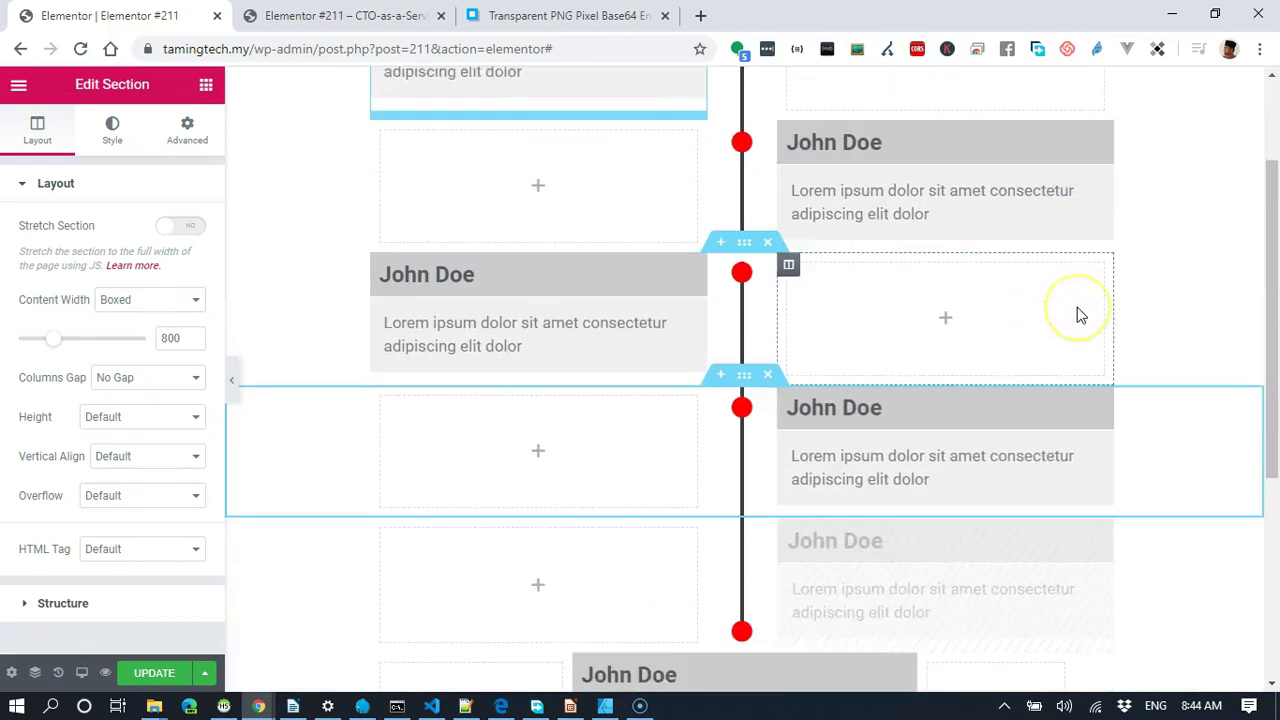
scroll(1080, 315, up, 2)
scroll(1080, 315, down, 1)
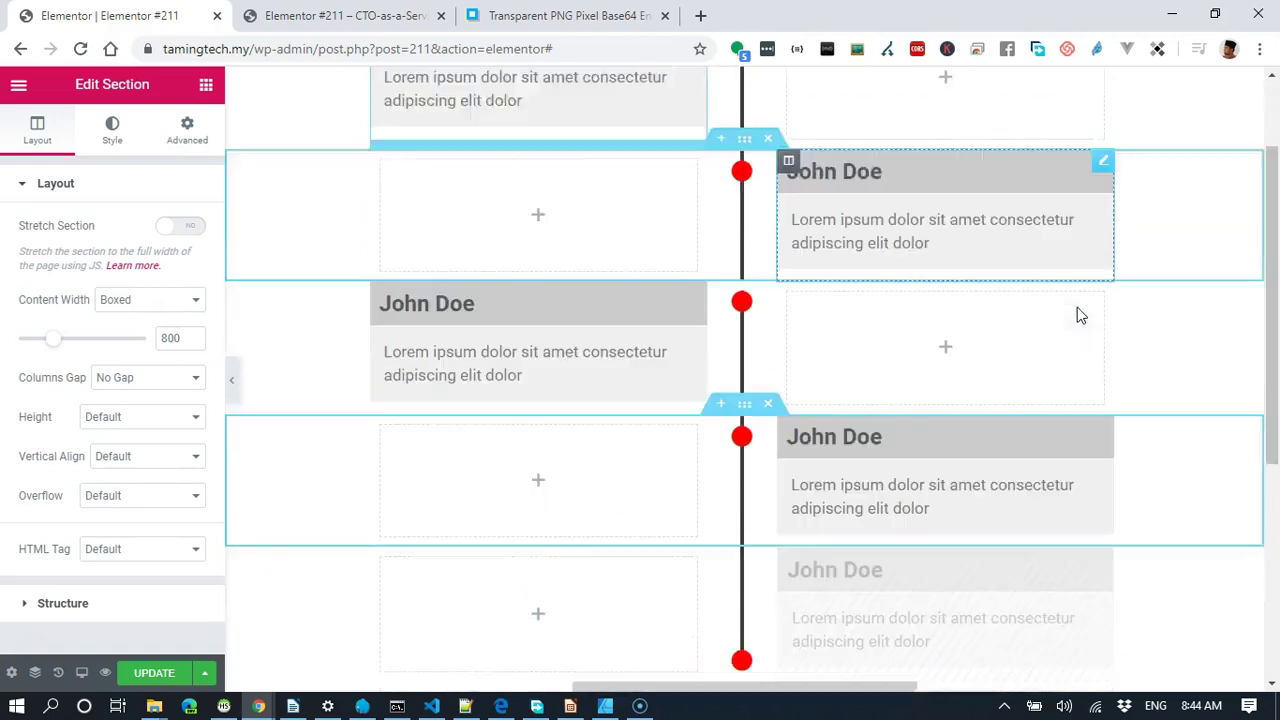
scroll(1077, 315, down, 2)
drag(1077, 314, 1163, 540)
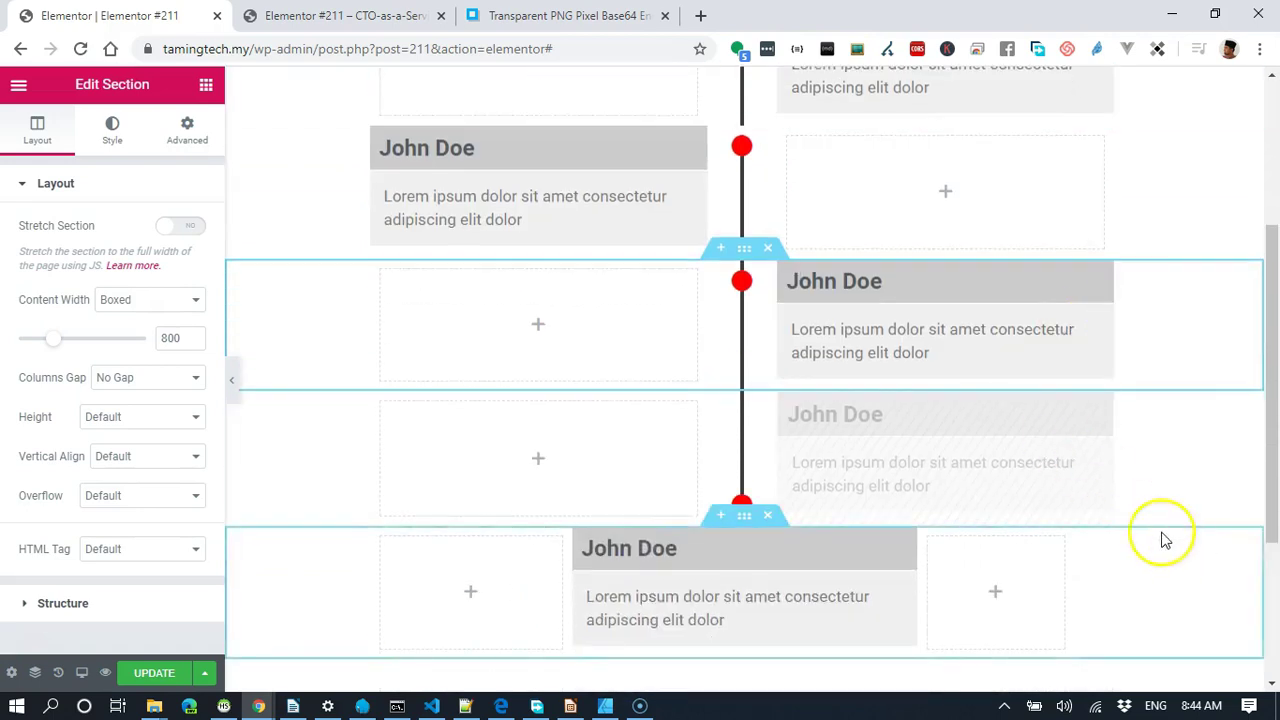
drag(824, 345, 825, 395)
scroll(860, 248, up, 1)
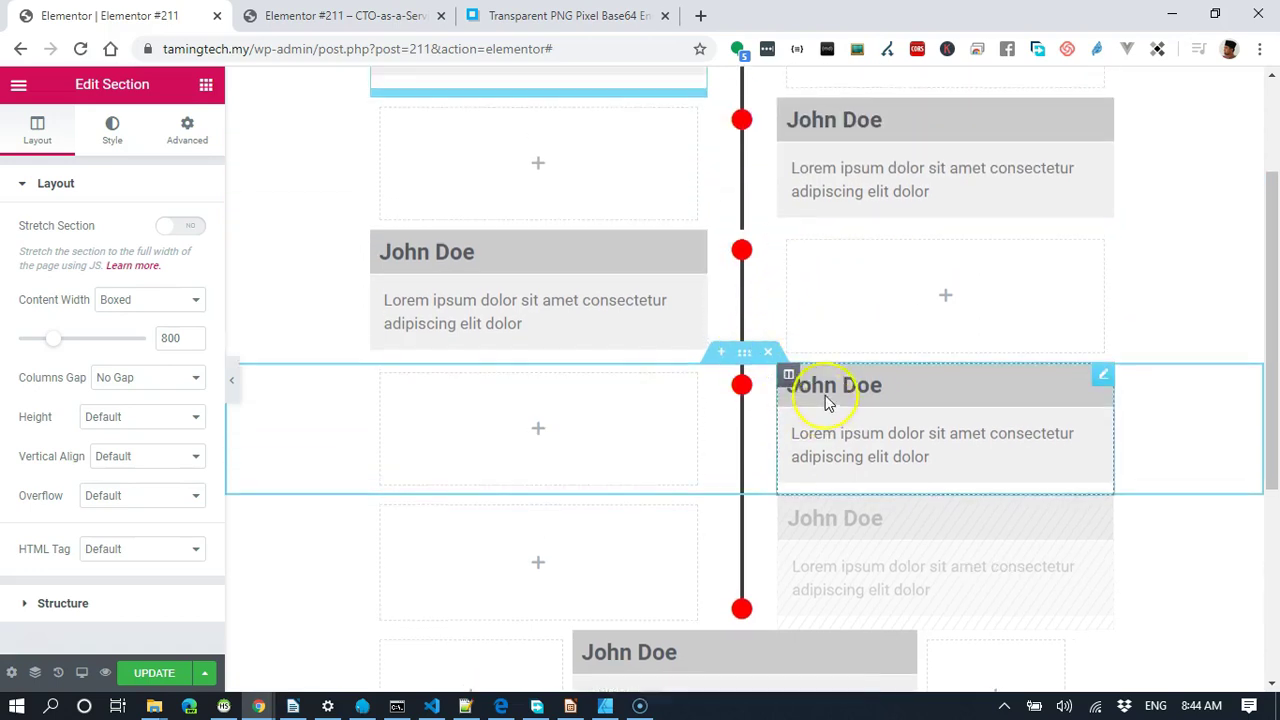
scroll(825, 395, up, 2)
click(845, 354)
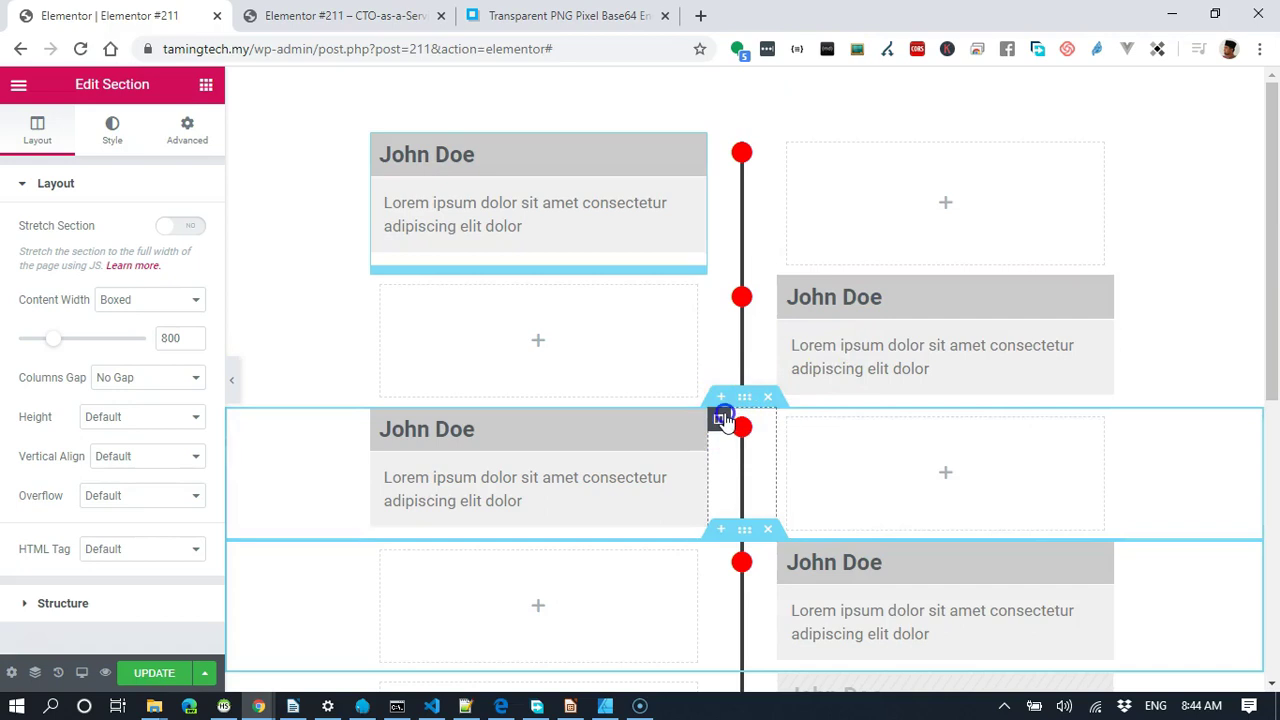
Set the third row's middle column margin to 0 and its padding to 12 px top and 0 on the other sides.
click(721, 419)
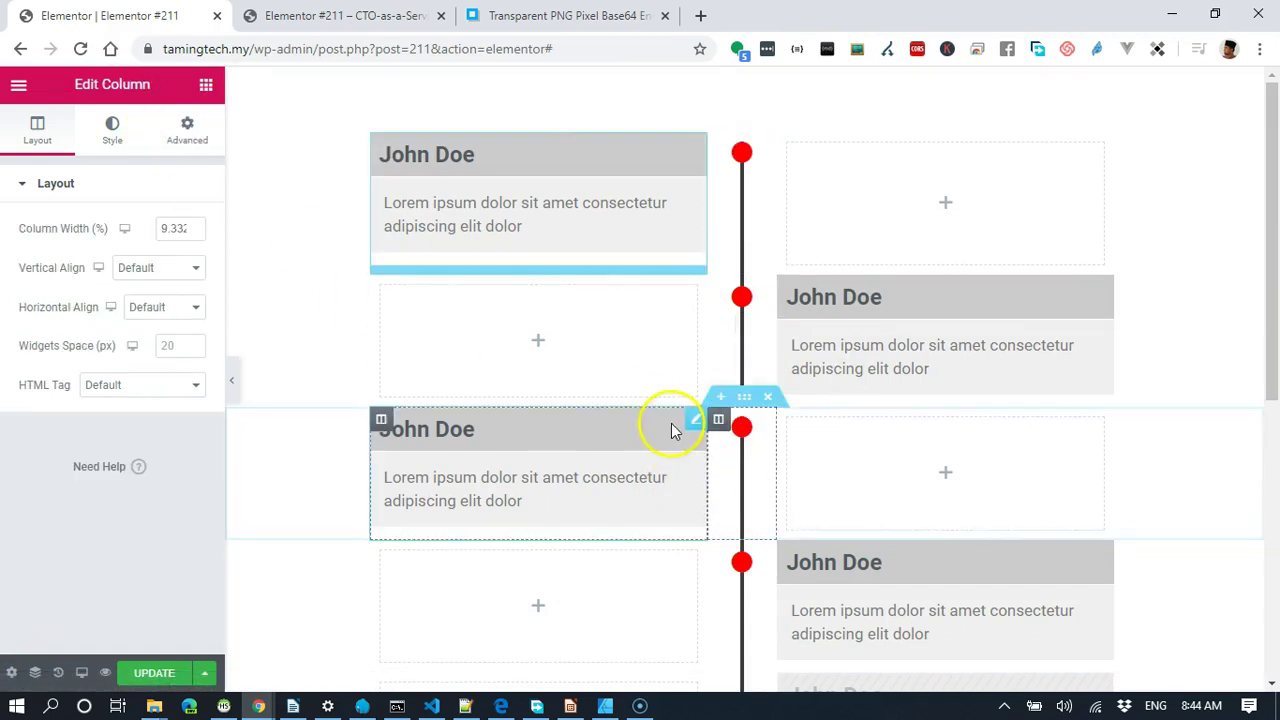
click(193, 124)
click(40, 262)
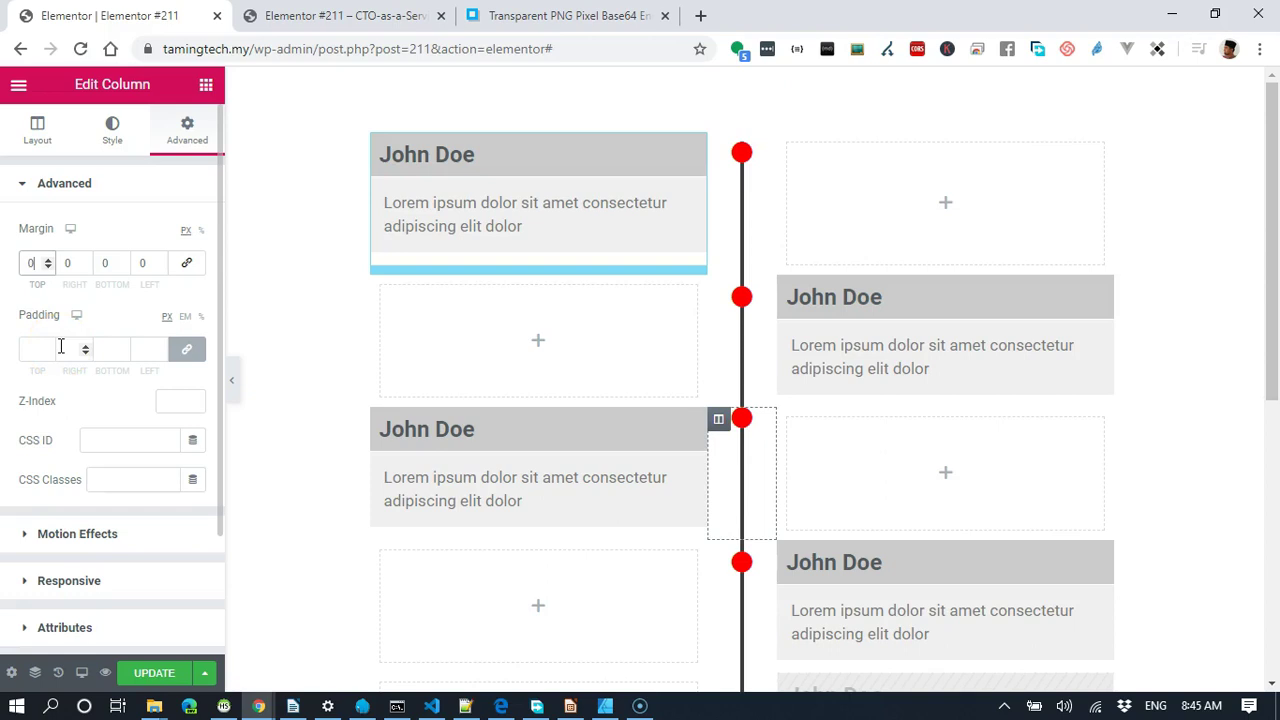
click(199, 349)
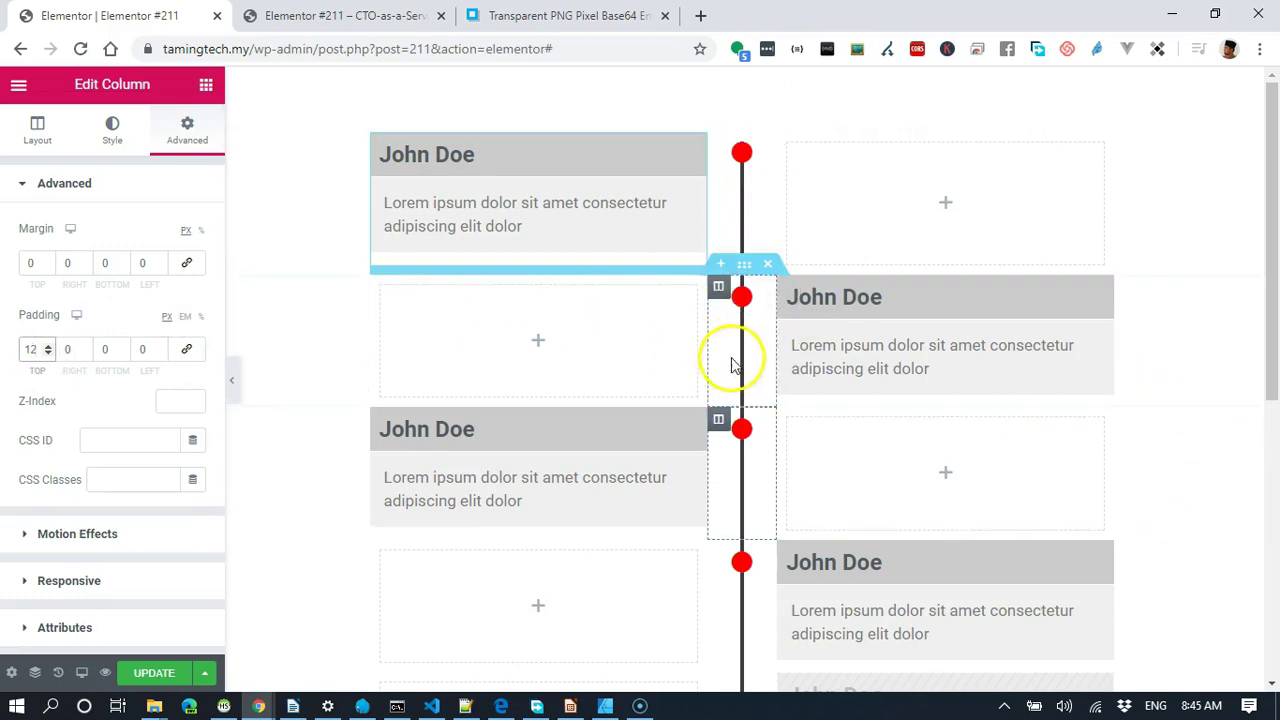
Update the page with the extended timeline and reload its preview.
scroll(745, 594, down, 3)
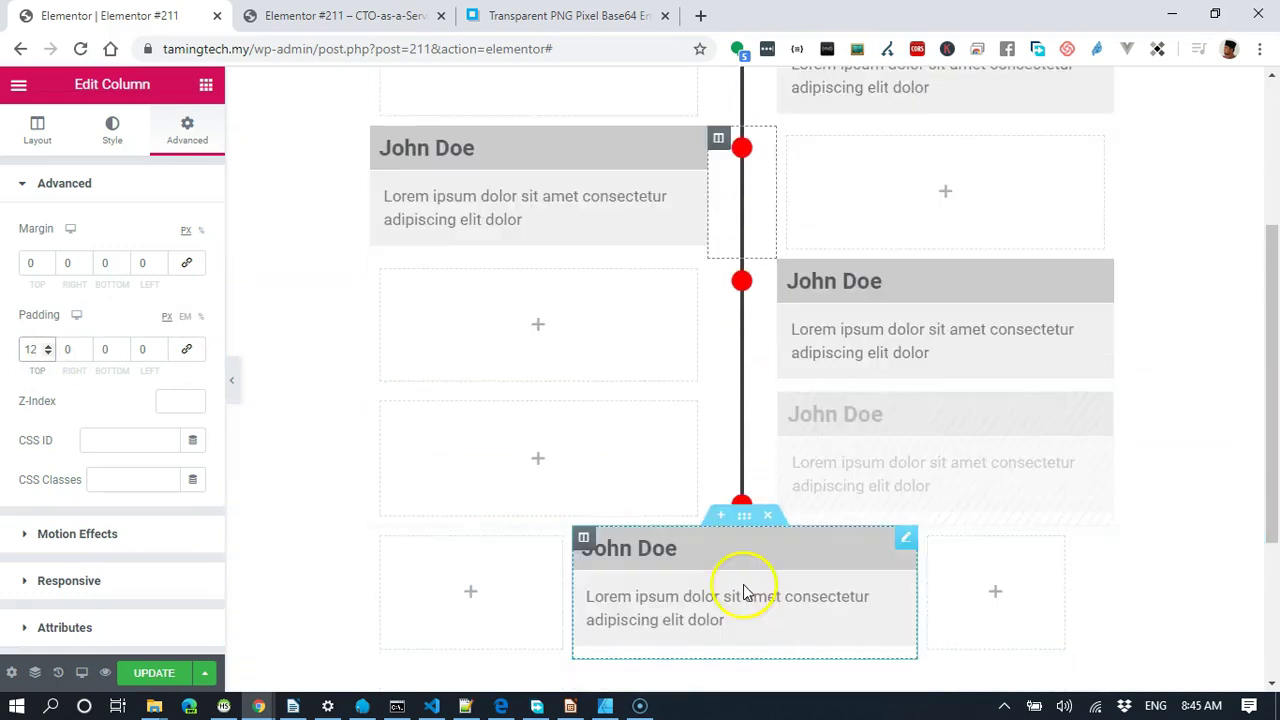
scroll(737, 458, up, 1)
scroll(737, 458, up, 1)
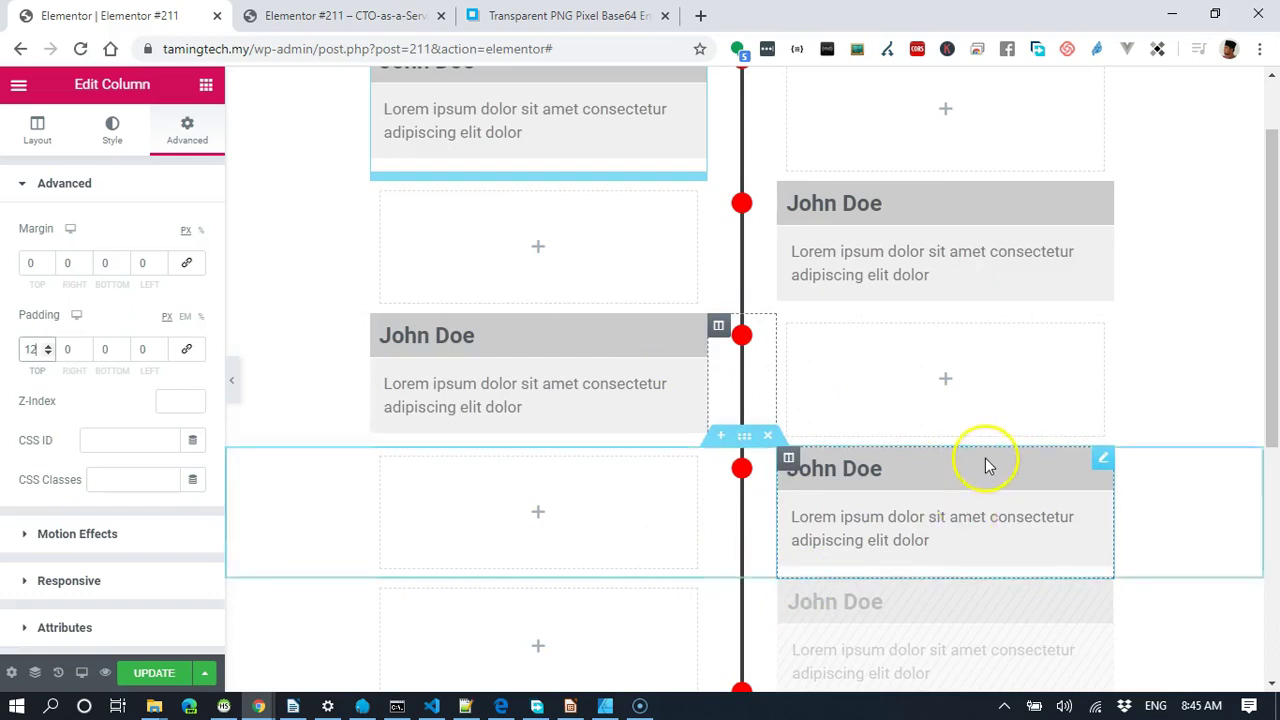
scroll(986, 466, down, 2)
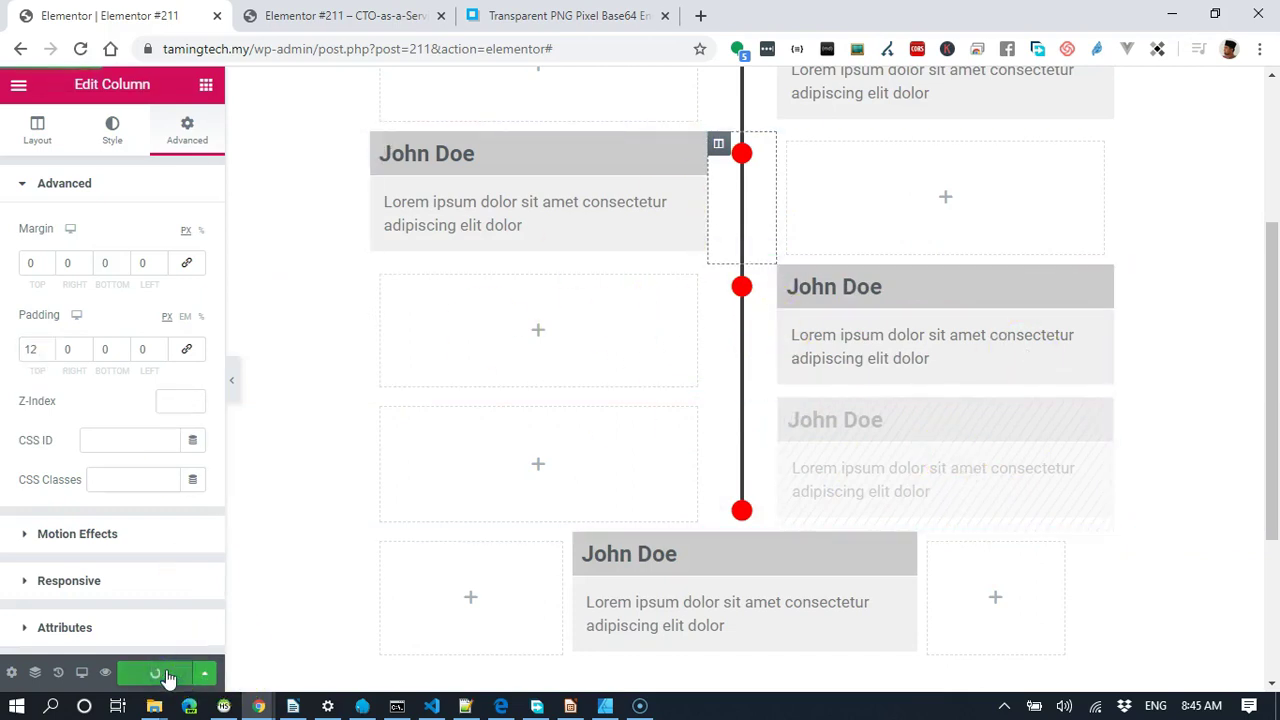
click(345, 15)
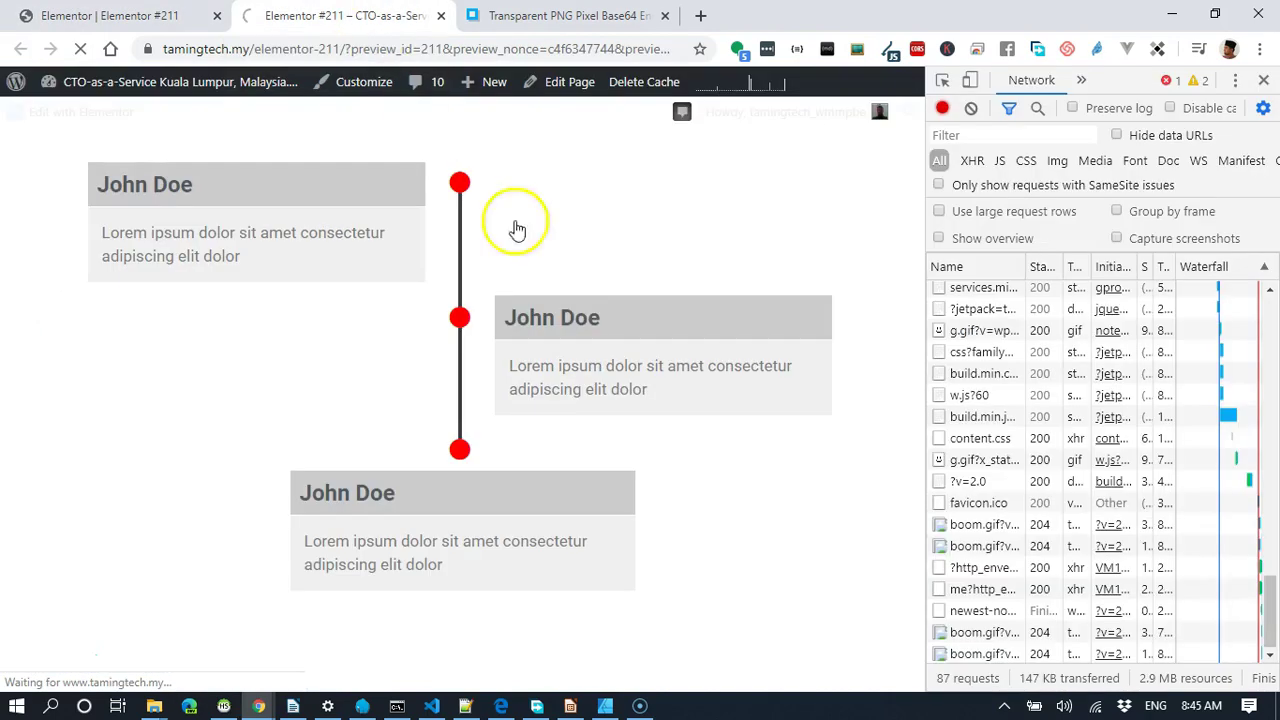